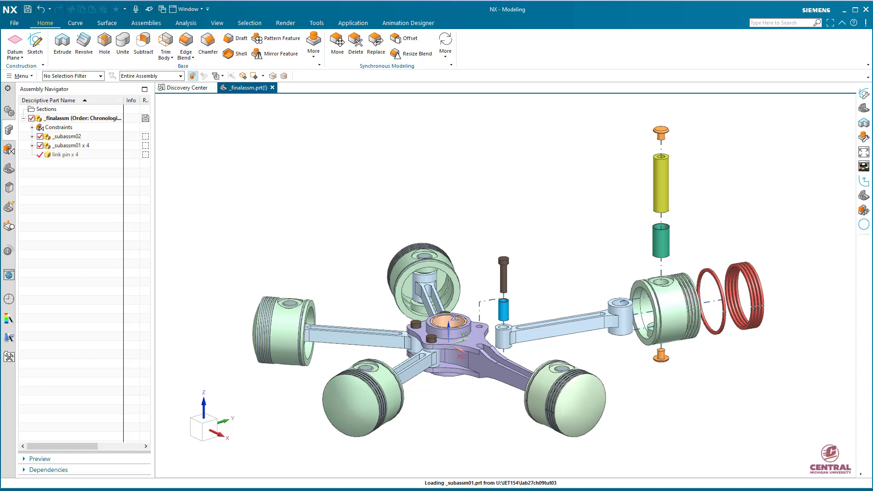
Step: Examine which components the _subassm01 and _subassm02 subassemblies contribute to the _finalassm assembly
click(71, 146)
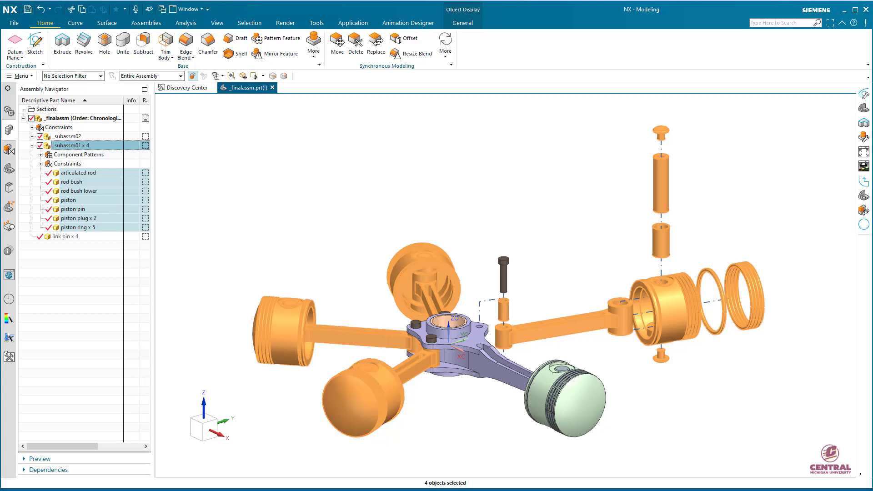
click(67, 137)
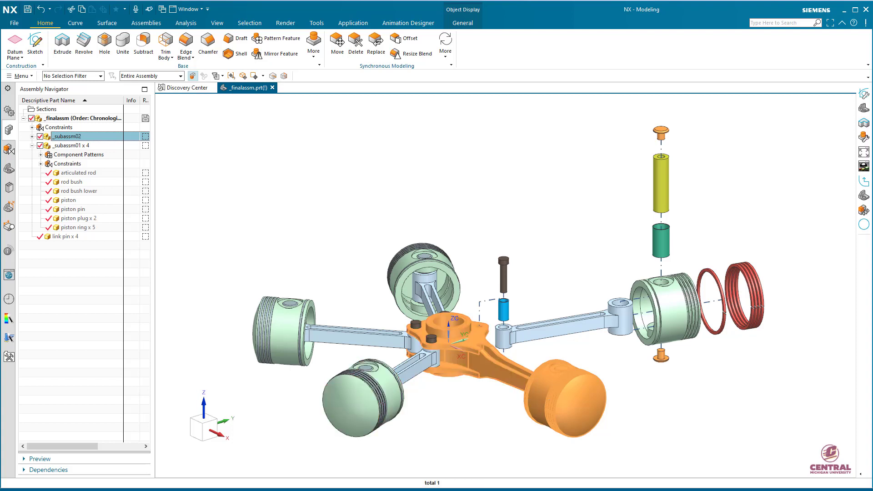
click(32, 146)
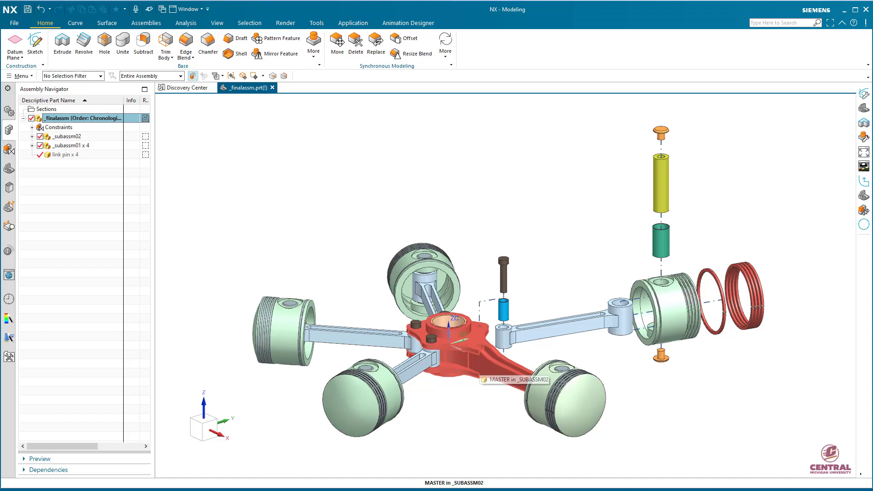
click(473, 370)
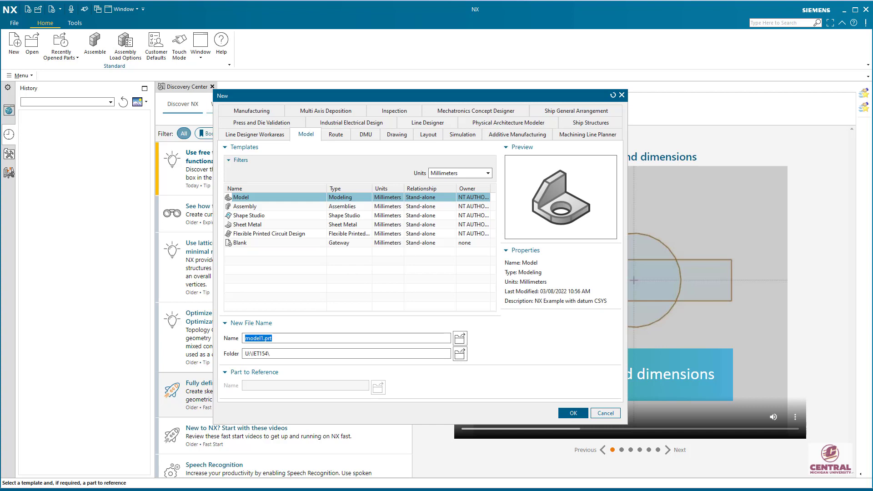
Step: Create a new millimetre assembly file named subassm01 in the lab27ch09tut03 folder
click(245, 206)
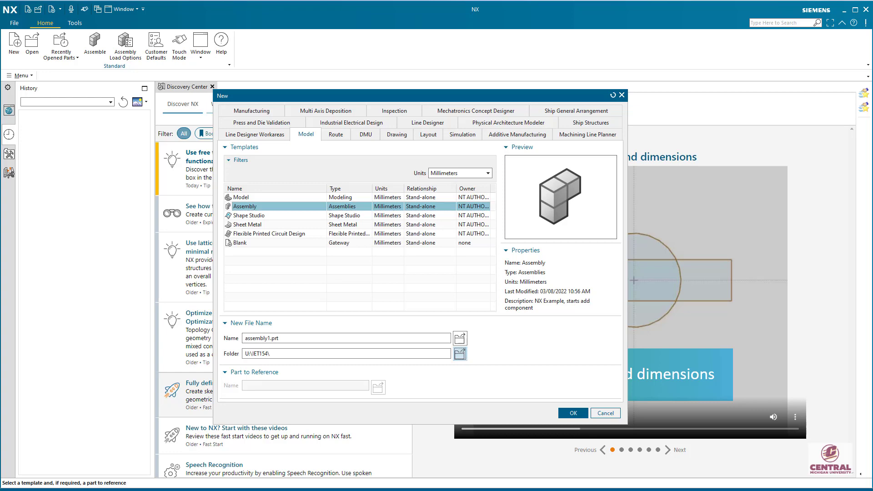
click(460, 353)
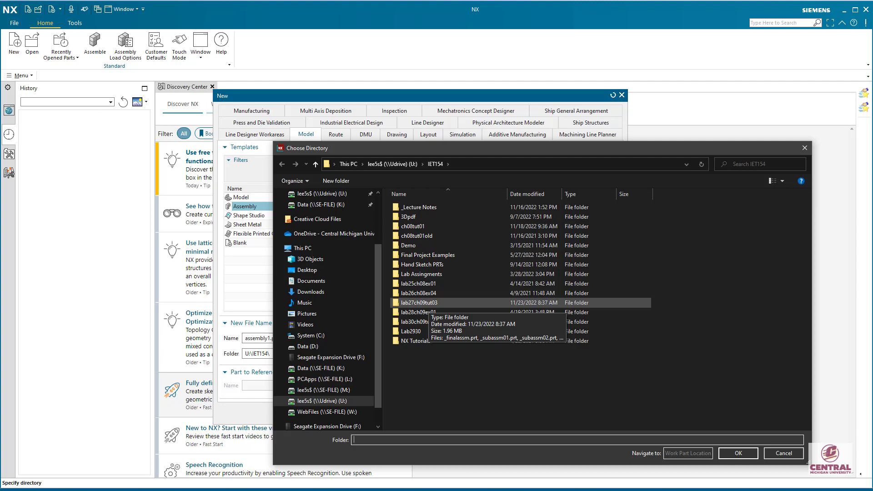
double_click(418, 302)
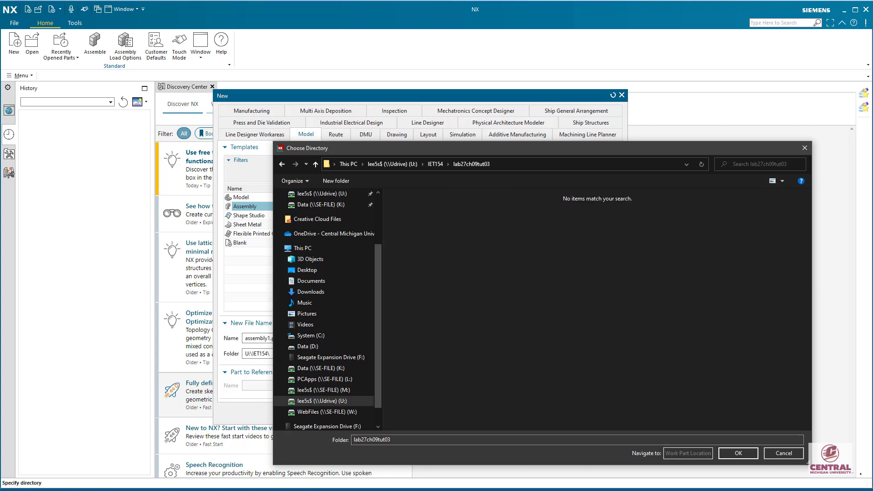
click(738, 453)
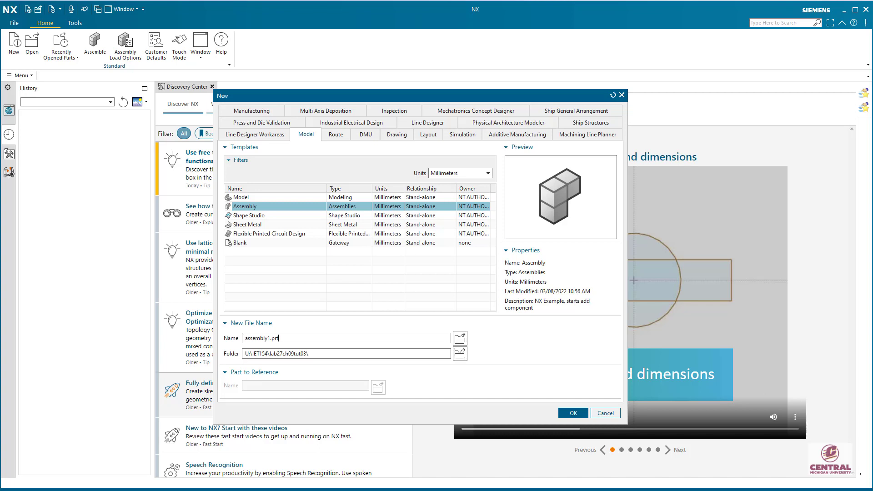
double_click(276, 338)
text(subassm01)
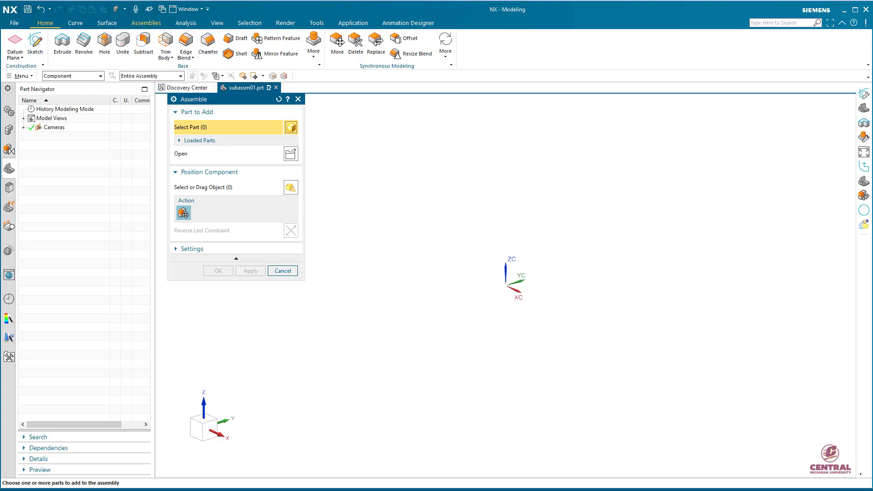
Step: Insert articulated rod.prt into the assembly as its first component
click(146, 23)
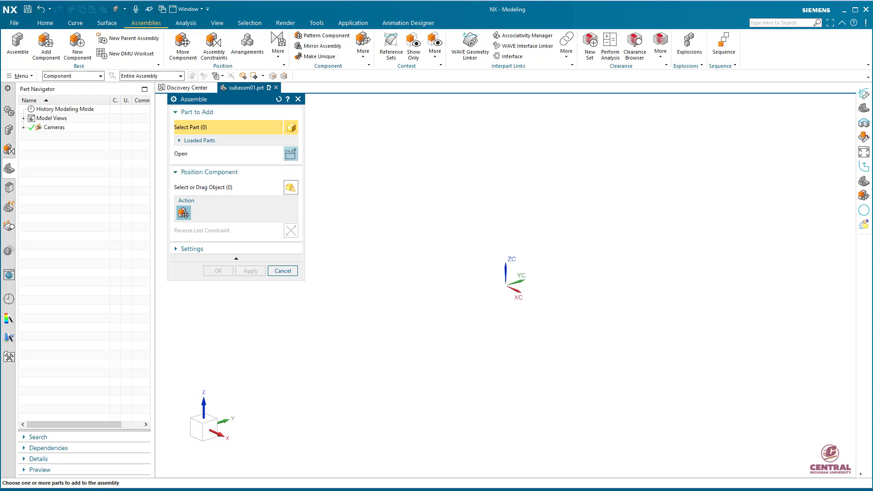
click(291, 154)
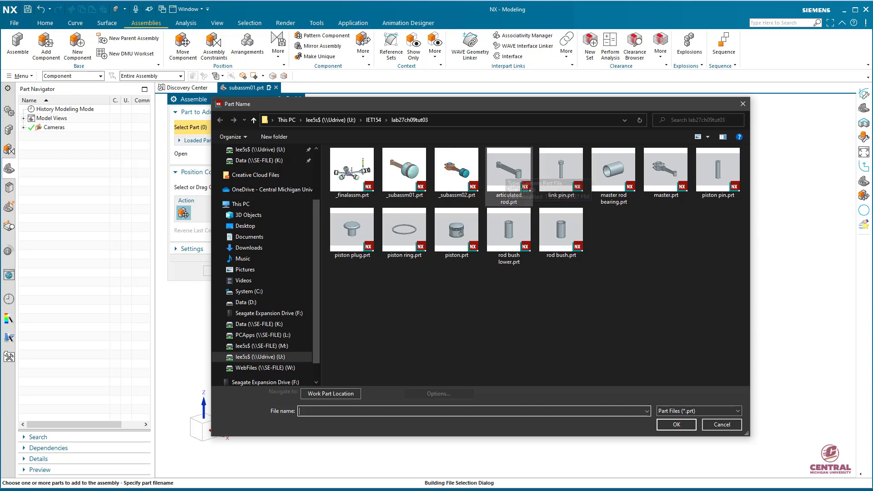
click(508, 173)
click(676, 424)
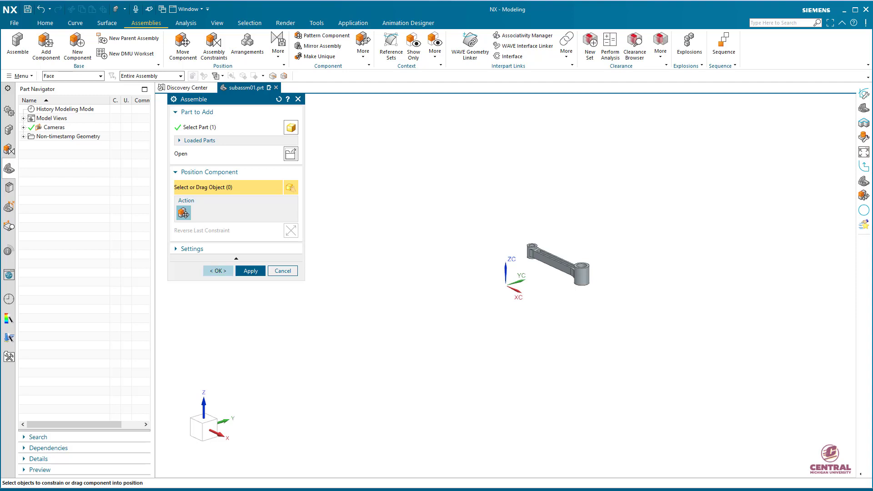
click(218, 271)
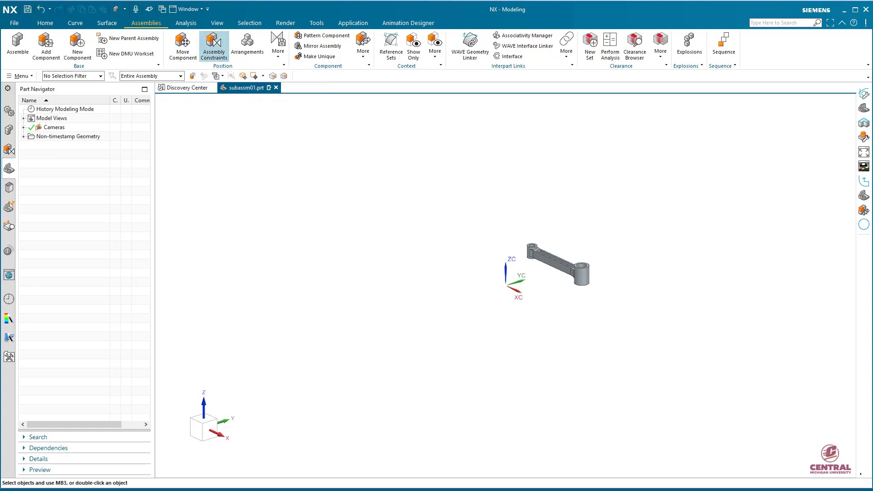
Step: Apply a Fix assembly constraint to the articulated rod
click(116, 8)
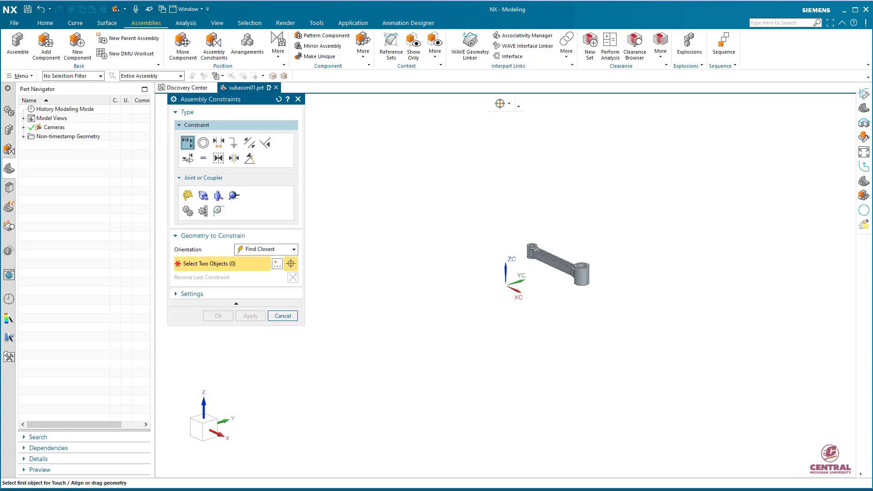
click(233, 143)
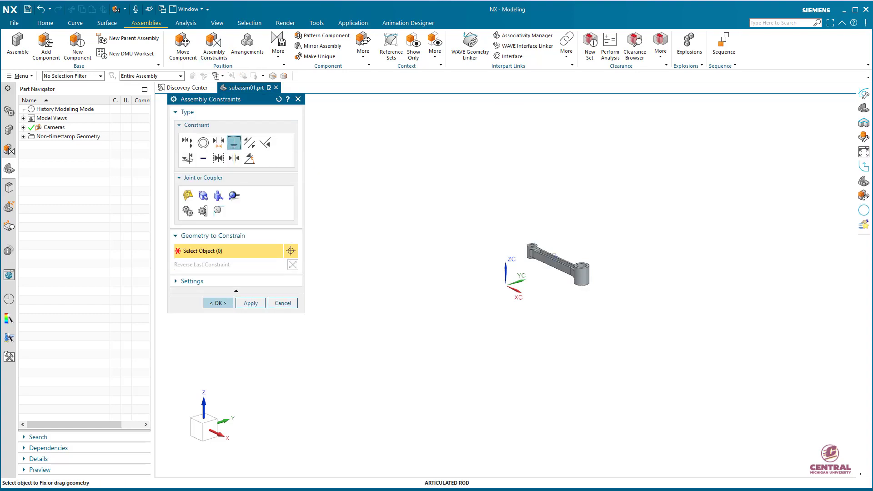
click(219, 303)
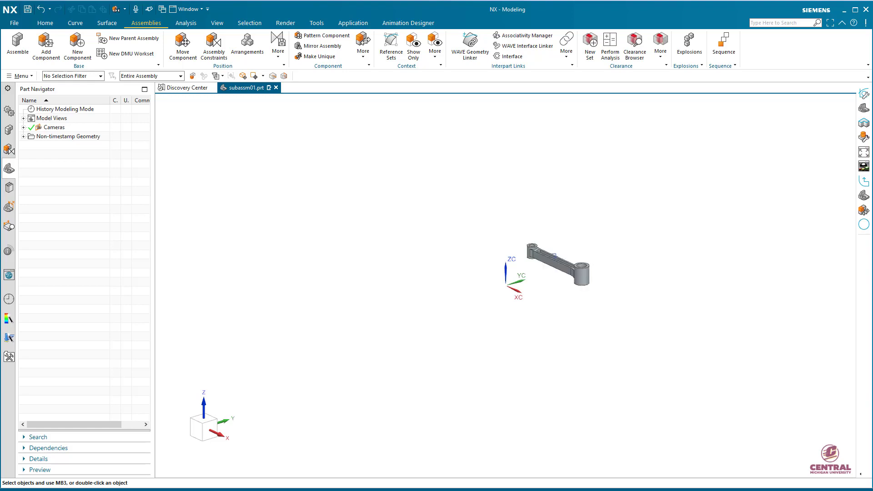
Step: Load rod bush lower.prt as a component to add, with its assembly location set to WCS
scroll(544, 273, up, 3)
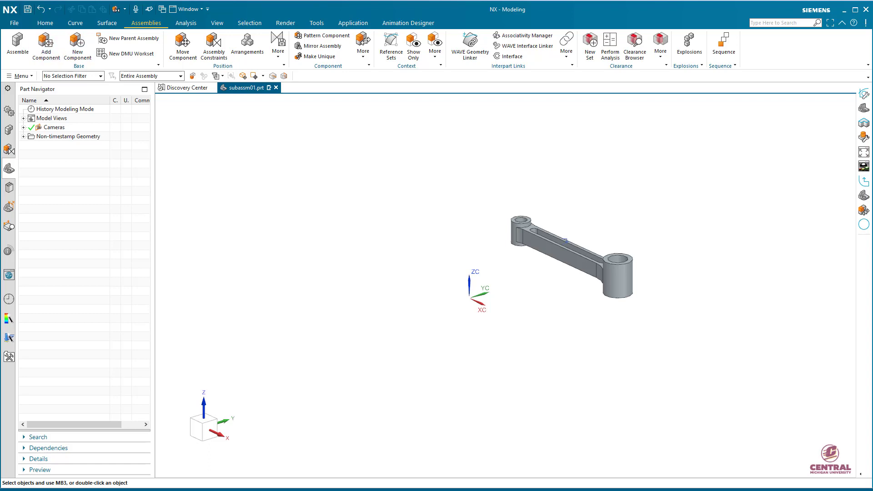
click(46, 46)
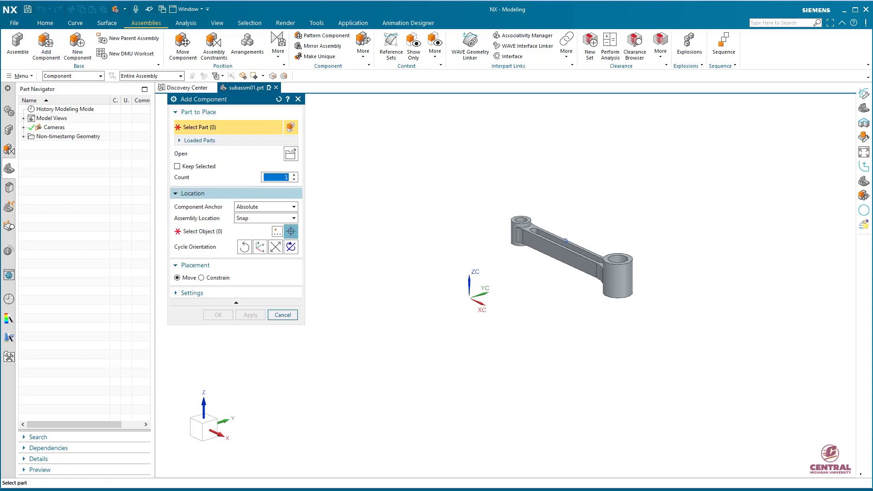
click(291, 154)
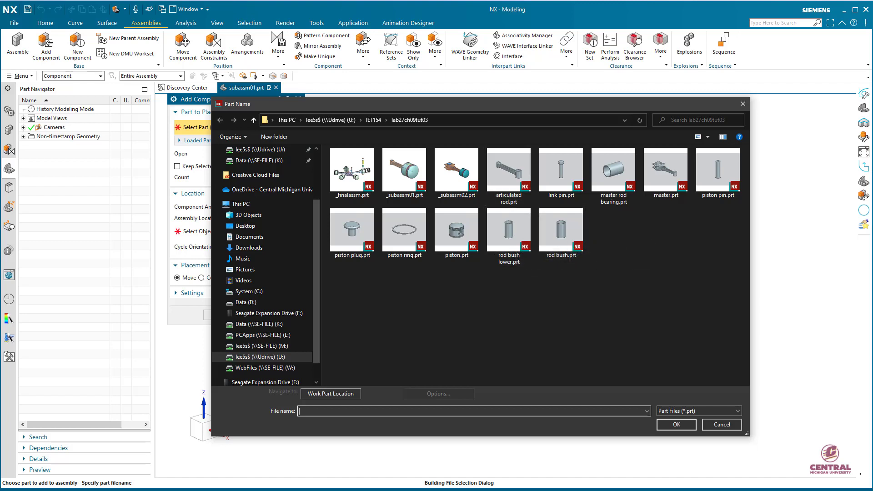
drag(318, 104, 110, 90)
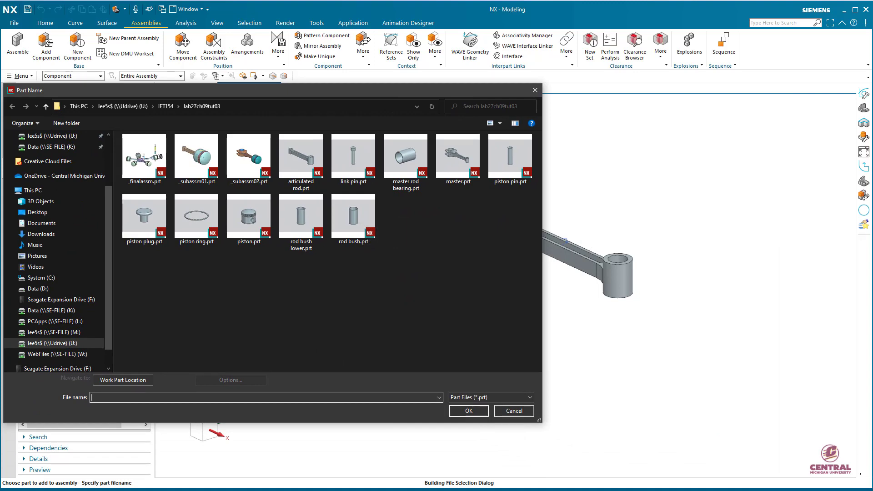
drag(355, 90, 614, 97)
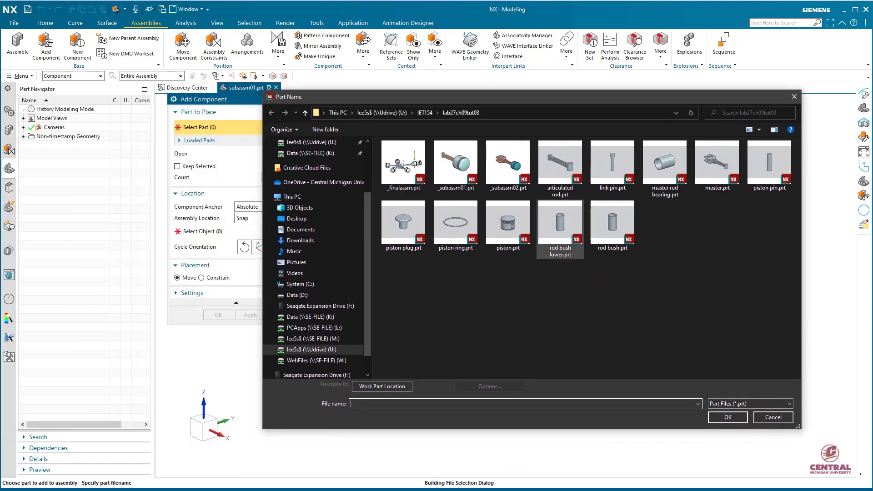
click(560, 227)
click(727, 416)
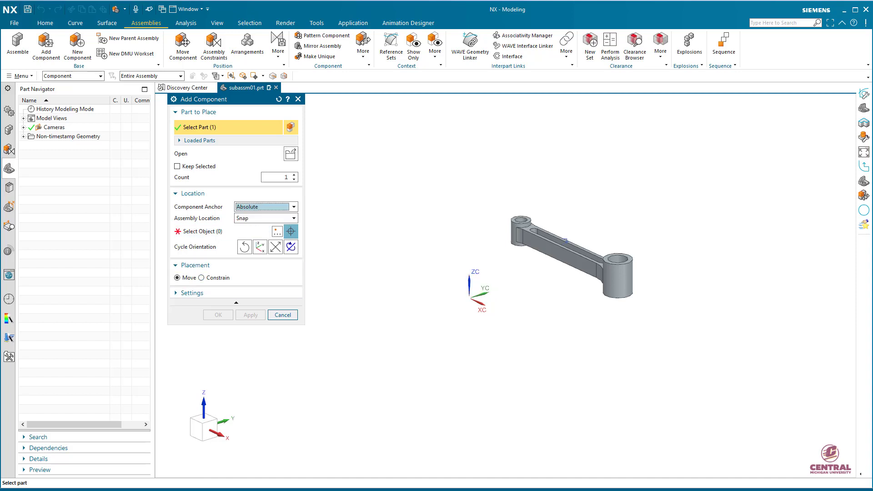
click(291, 218)
click(242, 251)
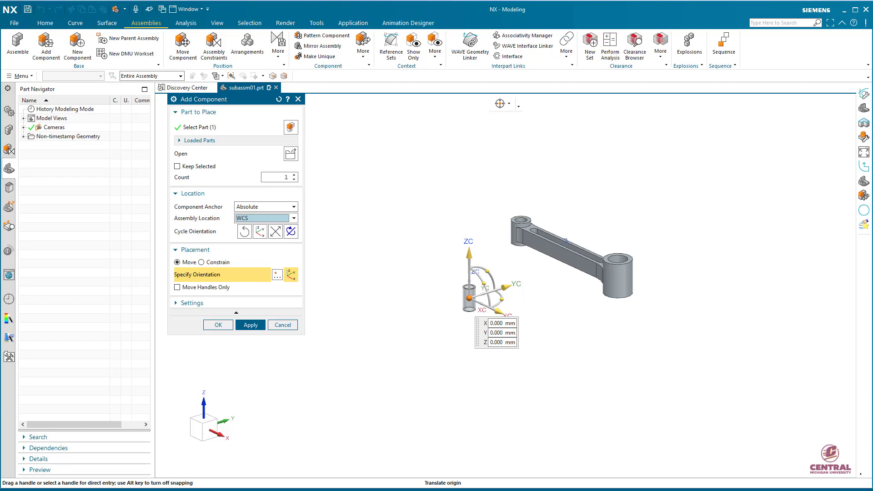
click(202, 263)
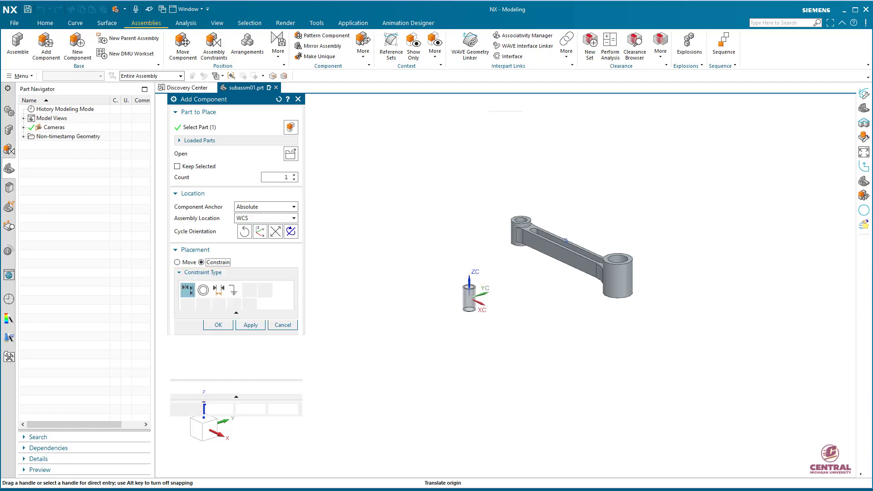
click(177, 262)
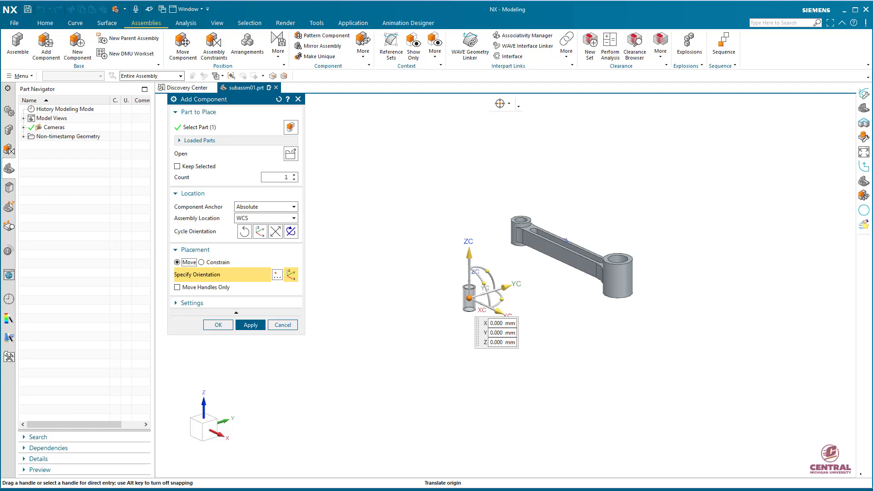
click(201, 262)
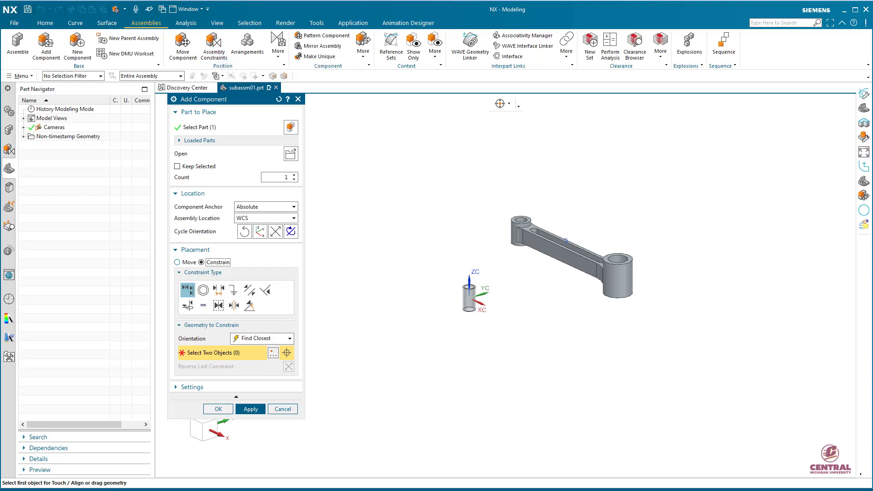
click(177, 262)
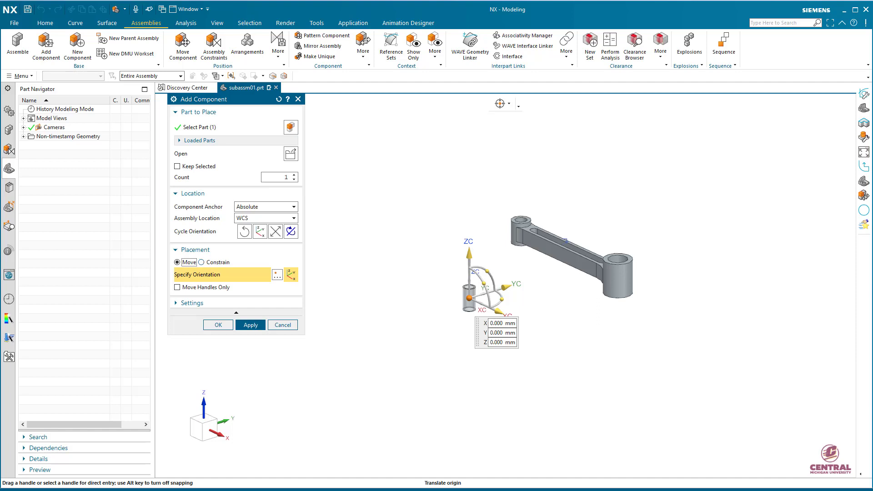
Step: Place the lower rod bush by constraint, aligning its axis with the articulated rod's small-end bore using Touch/Align with Infer Center/Axis
click(201, 262)
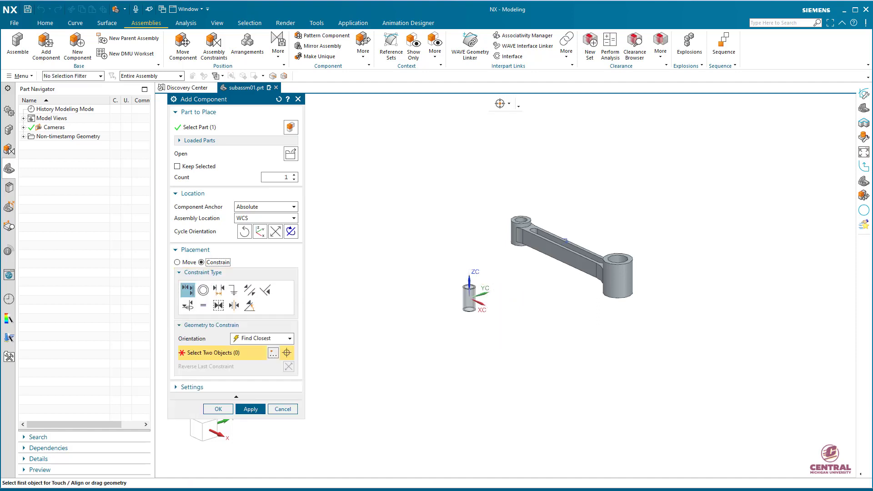
scroll(505, 252, up, 4)
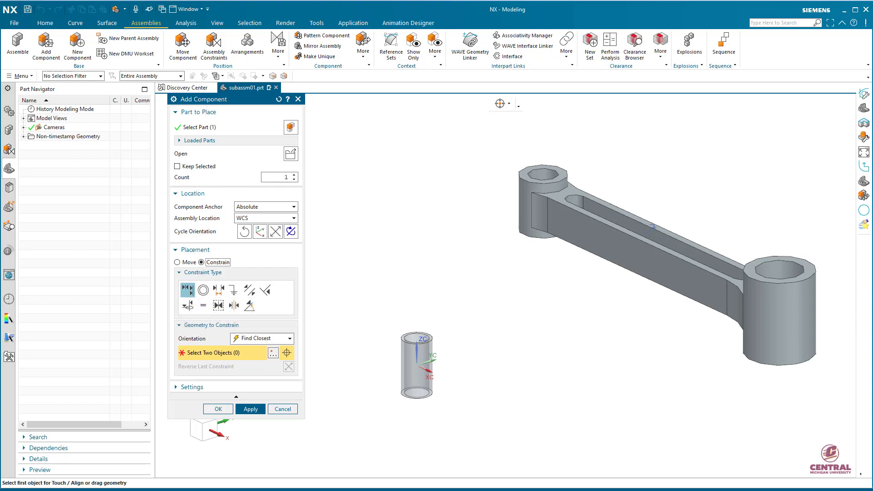
click(273, 338)
click(259, 386)
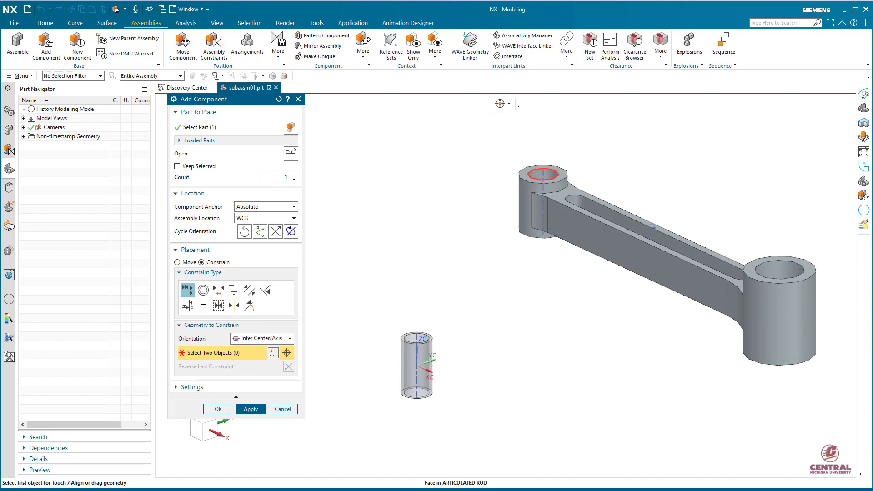
click(543, 182)
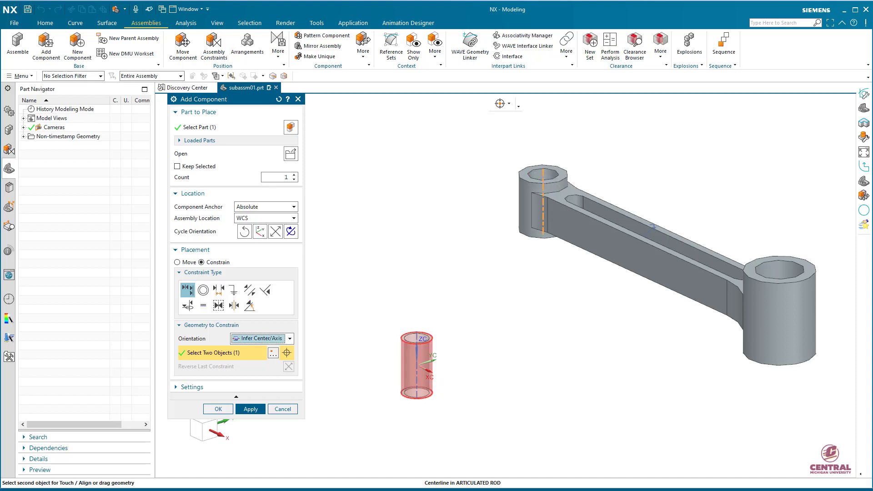
click(417, 363)
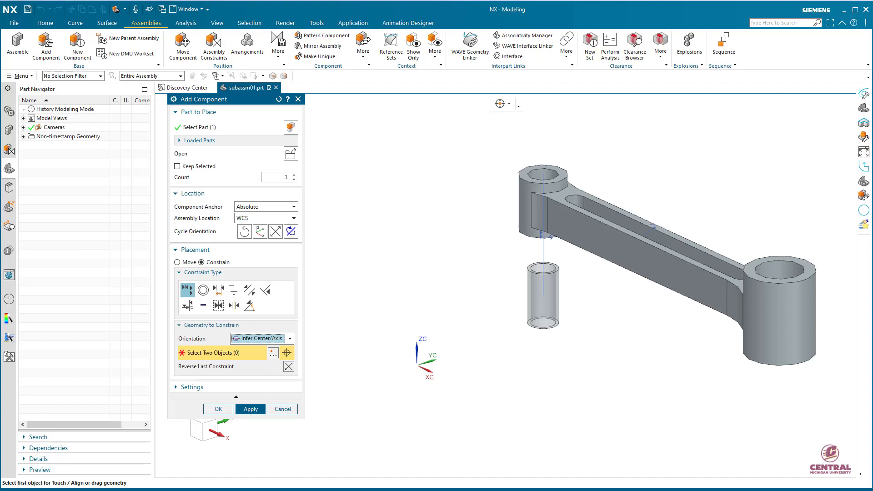
Step: Align the lower rod bush's top face with the top face of the articulated rod's small end and accept the component placement
scroll(526, 273, up, 3)
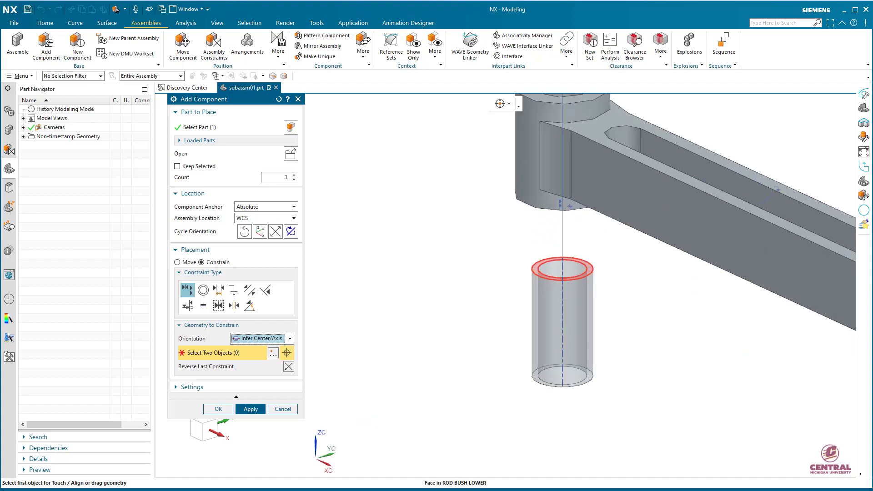
scroll(564, 113, down, 3)
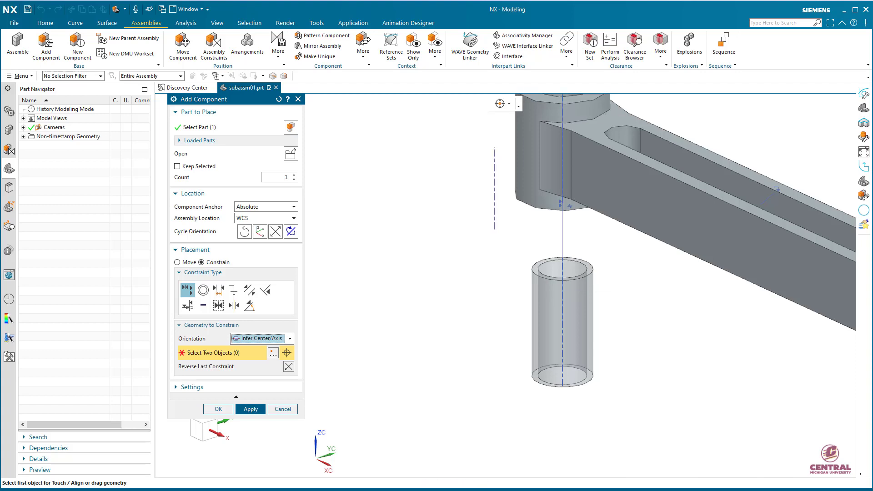
click(262, 339)
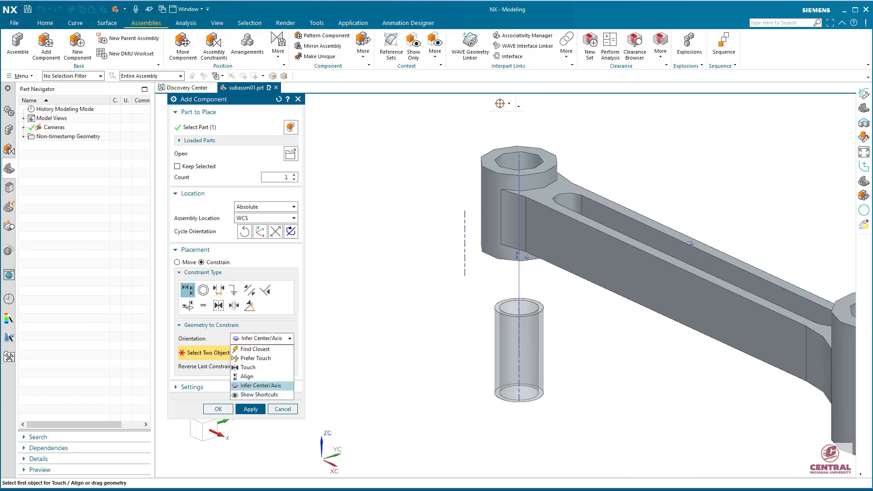
click(255, 377)
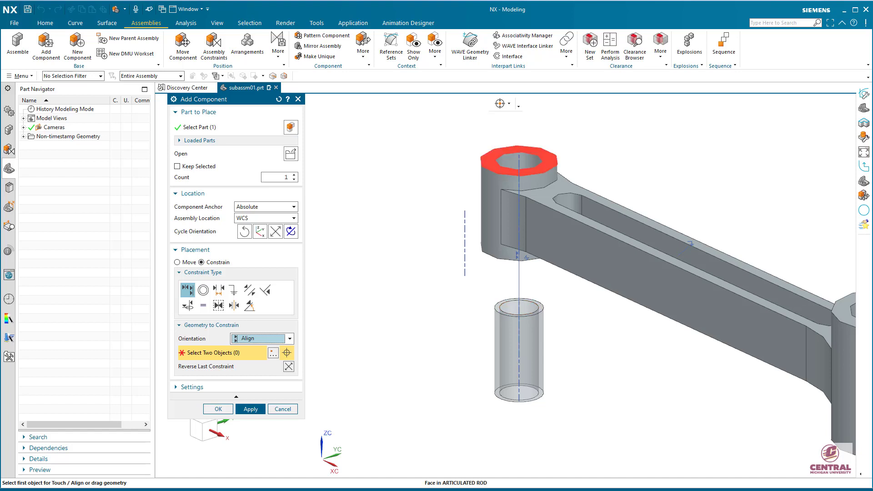
click(545, 159)
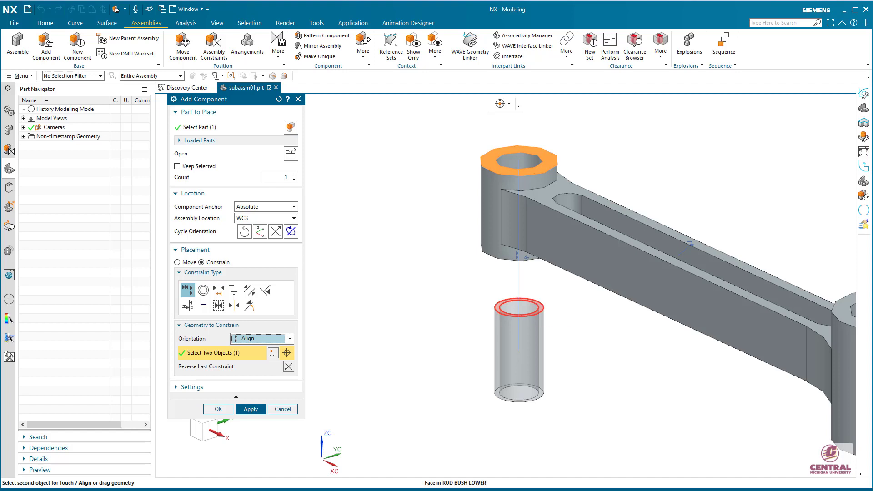
click(519, 313)
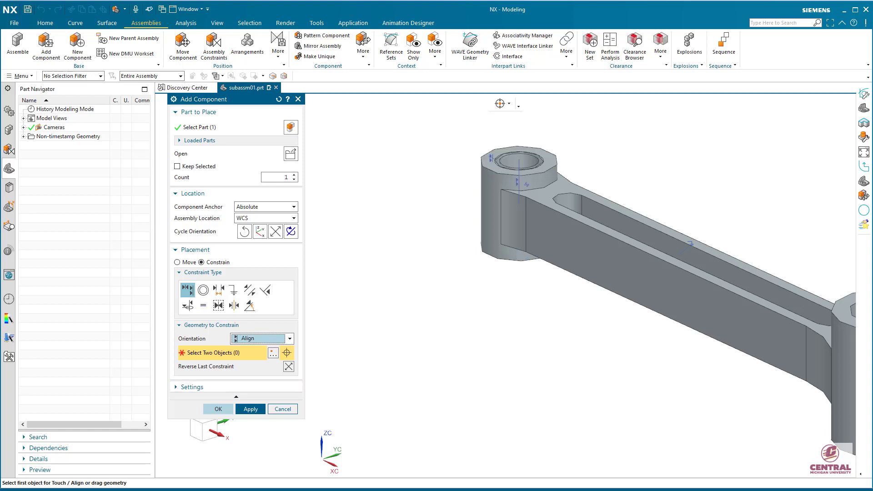
click(218, 409)
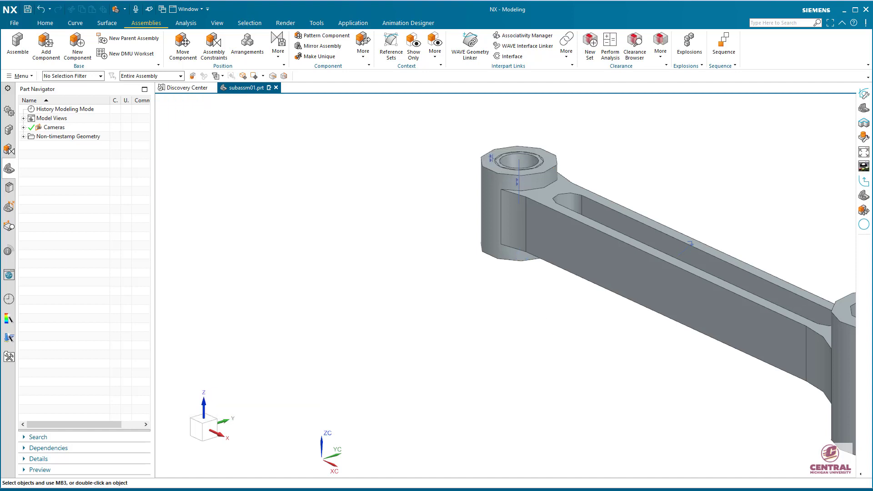
Step: Change the articulated rod's display color to Medium Tan
scroll(506, 201, up, 1)
shift+middle_drag(504, 285, 392, 378)
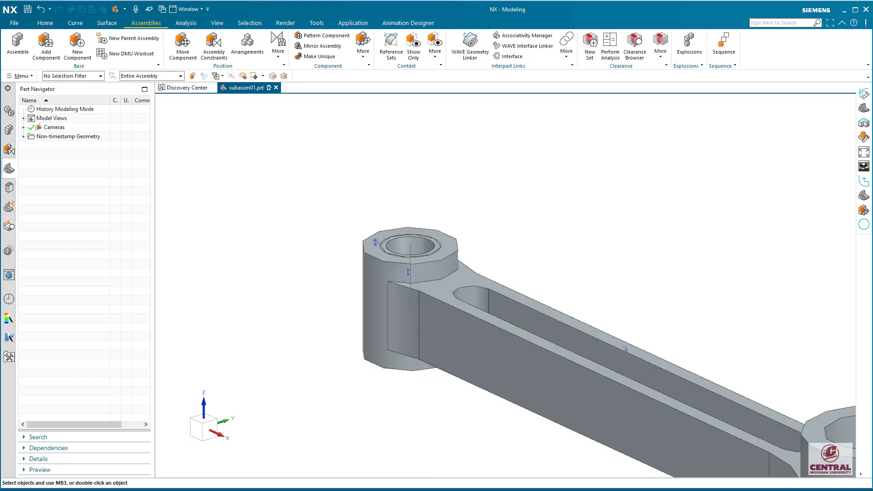
scroll(356, 209, down, 1)
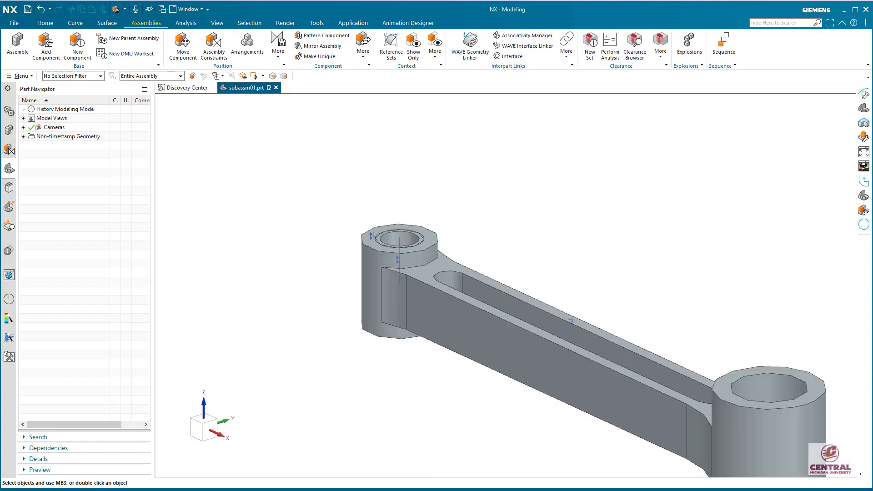
scroll(313, 272, down, 1)
shift+middle_drag(505, 285, 511, 225)
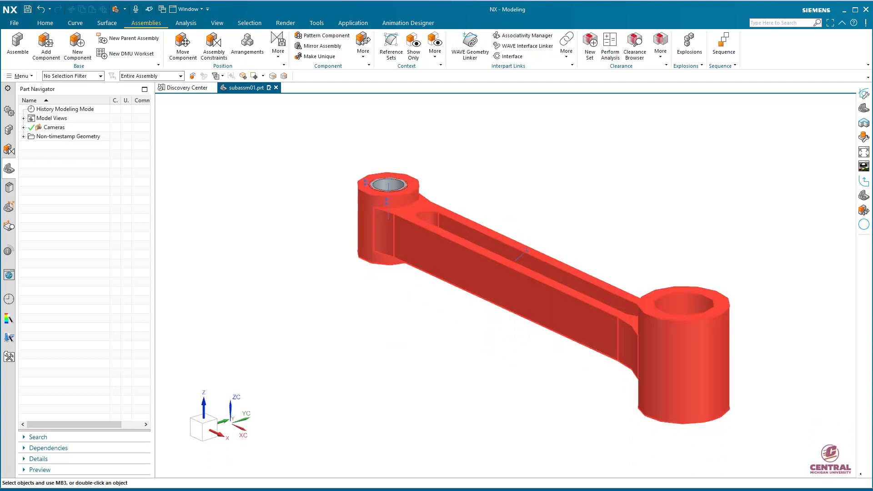
right_click(523, 252)
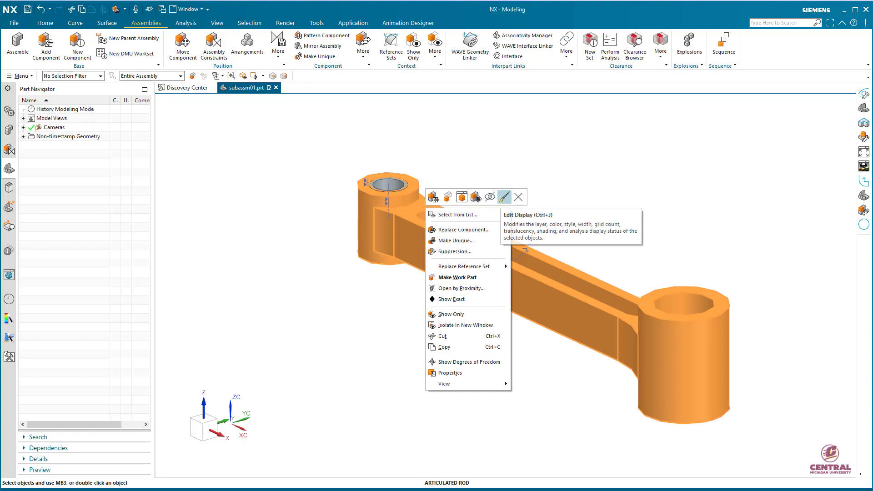
click(504, 197)
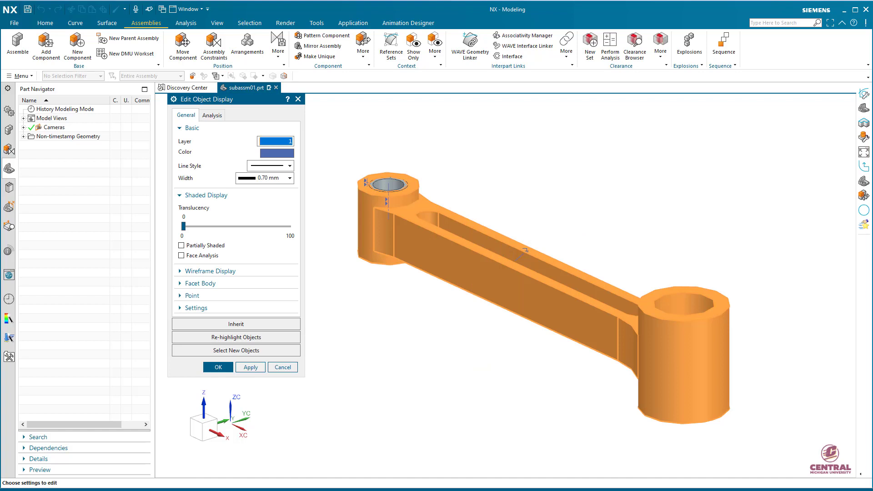
click(277, 153)
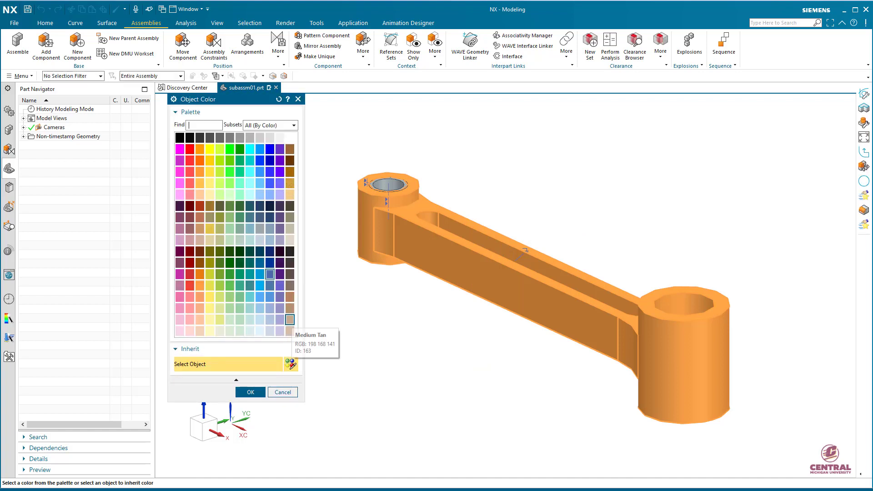
click(290, 320)
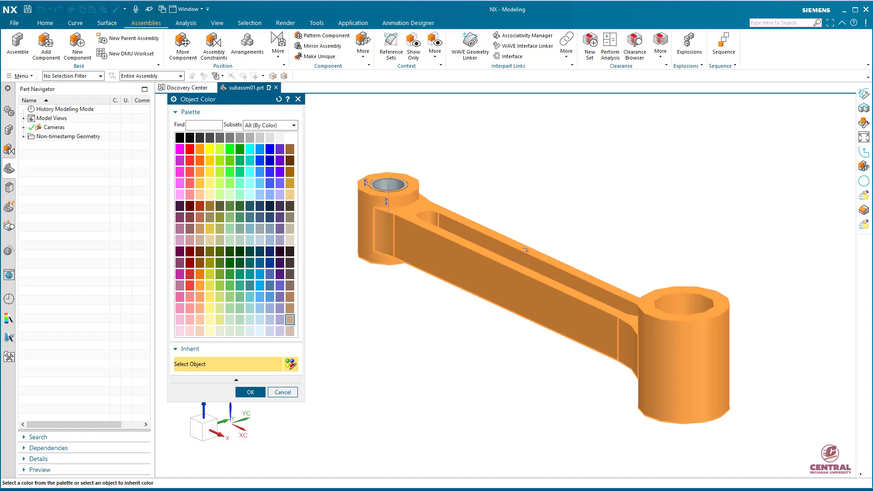
click(250, 392)
click(218, 367)
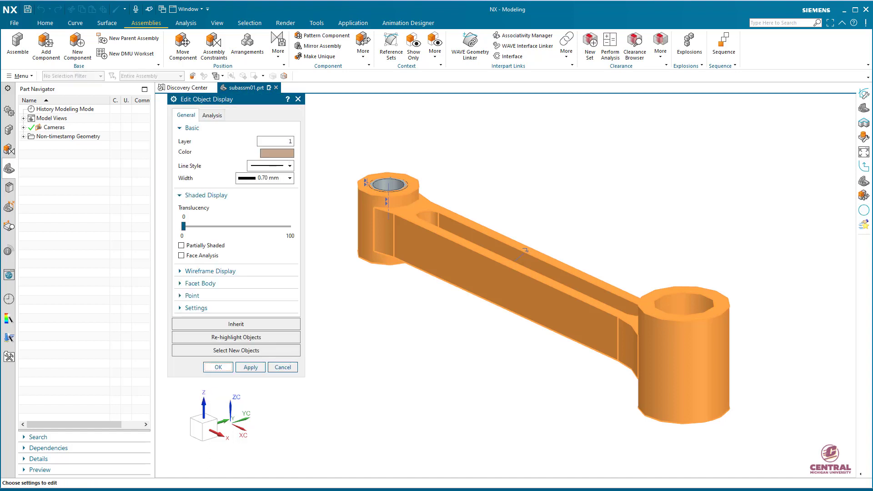
Step: Change the lower rod bush's display color to Medium Lavender
right_click(367, 182)
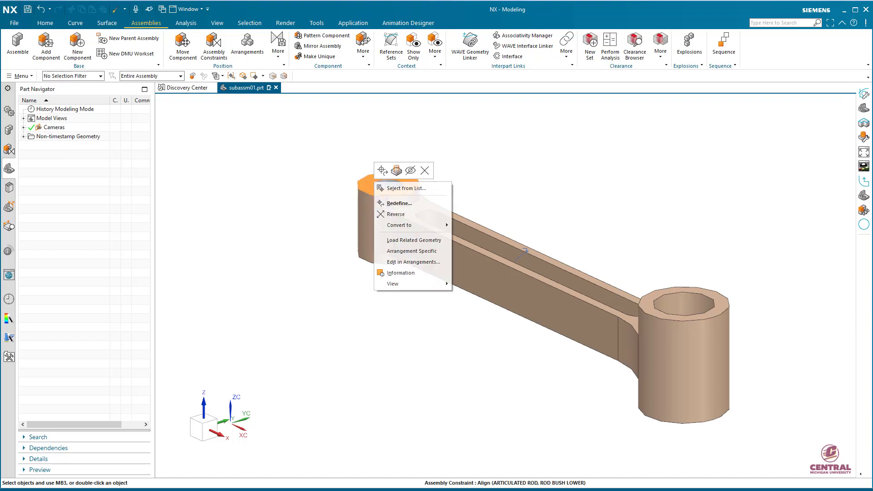
click(396, 214)
right_click(384, 184)
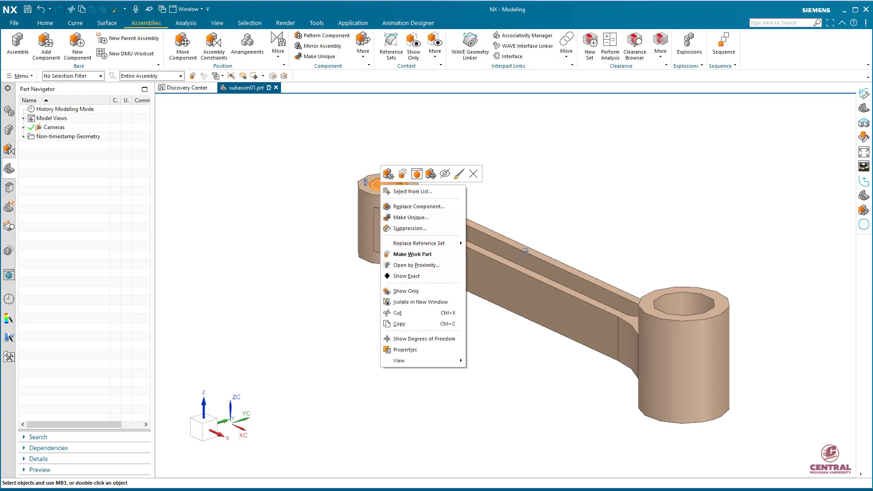
click(445, 174)
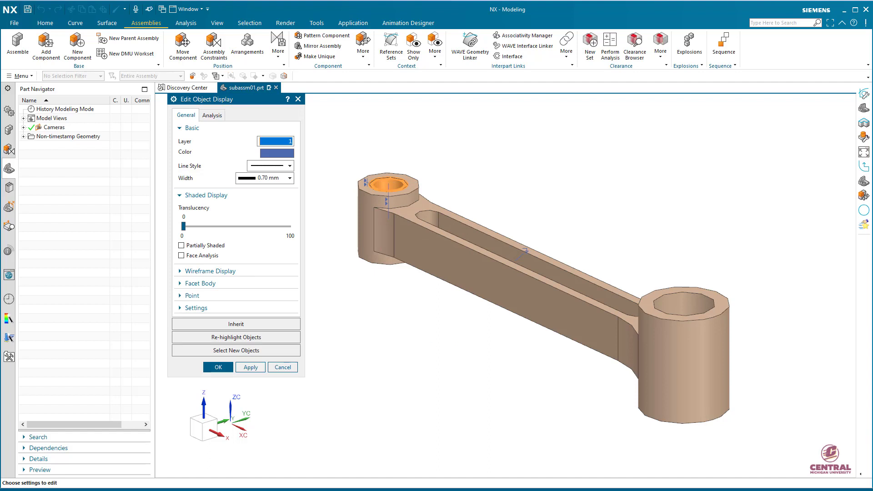
click(276, 152)
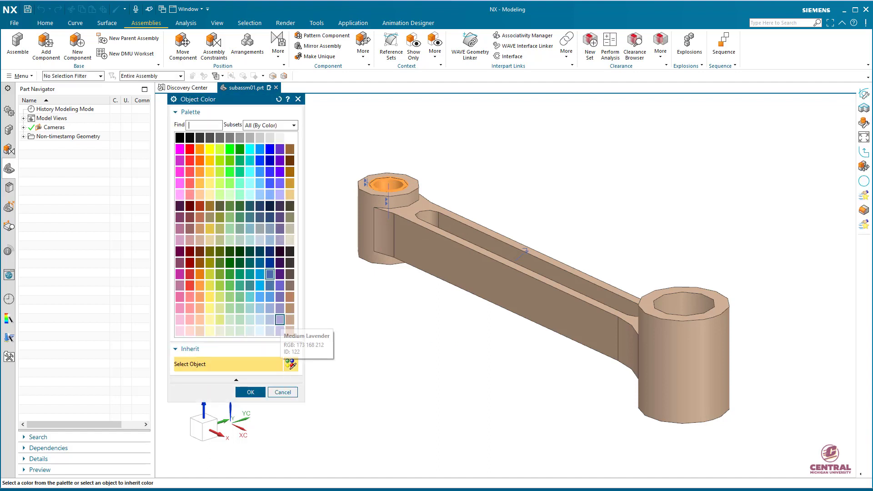
click(251, 392)
click(219, 367)
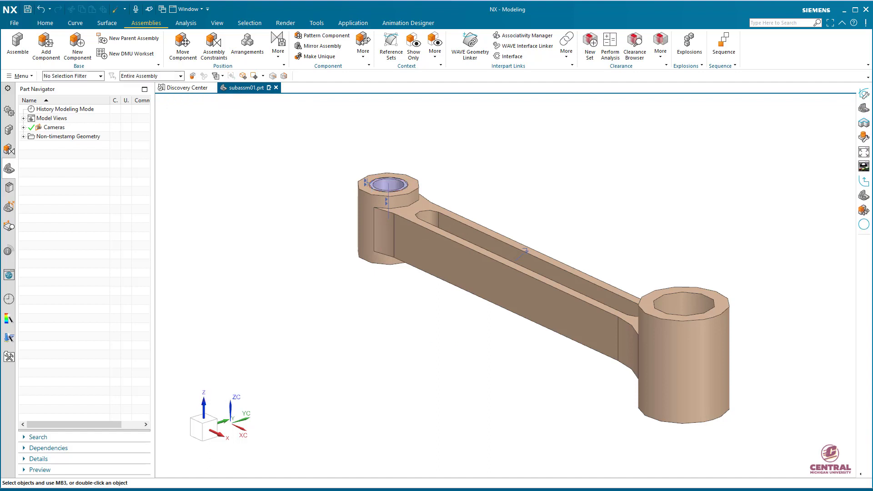
Step: Load rod bush.prt as the next component to add to the assembly
scroll(390, 266, up, 1)
scroll(390, 324, down, 1)
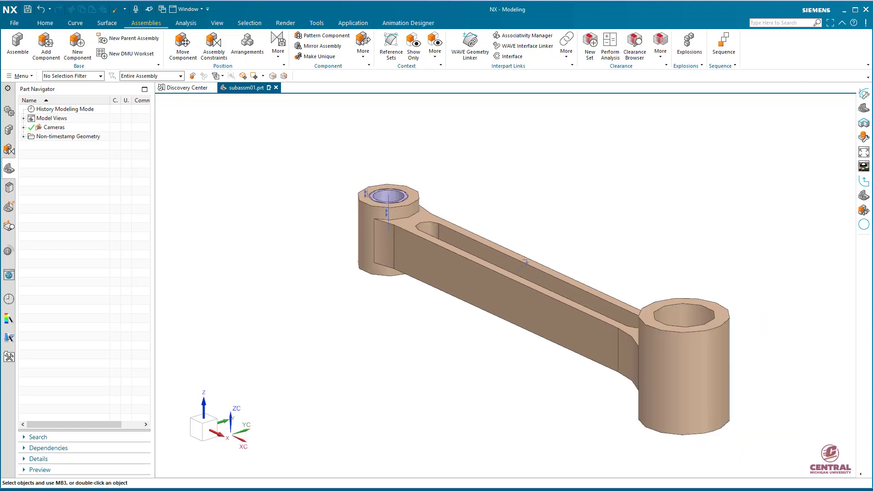
scroll(584, 356, down, 1)
shift+middle_drag(584, 356, 557, 293)
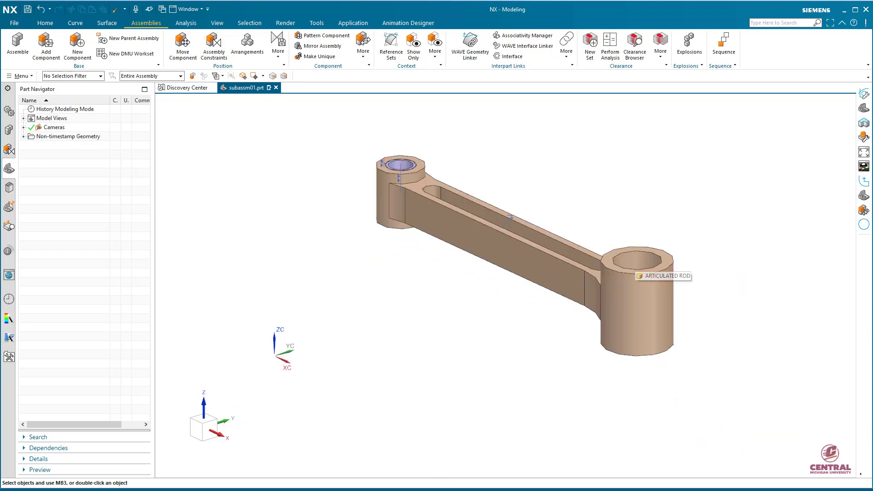
click(46, 45)
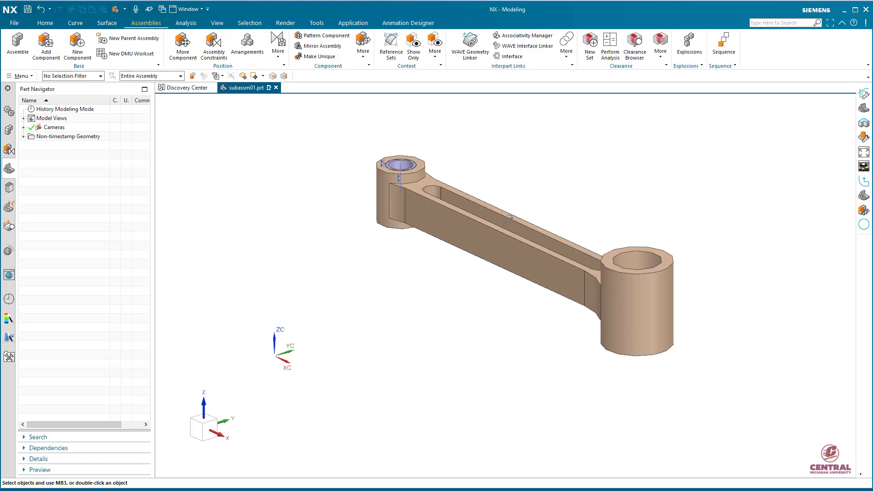
click(290, 154)
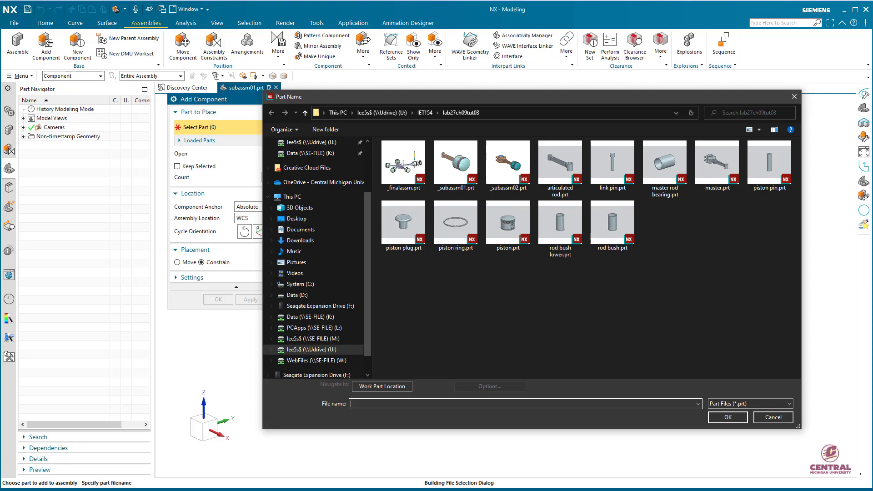
click(613, 225)
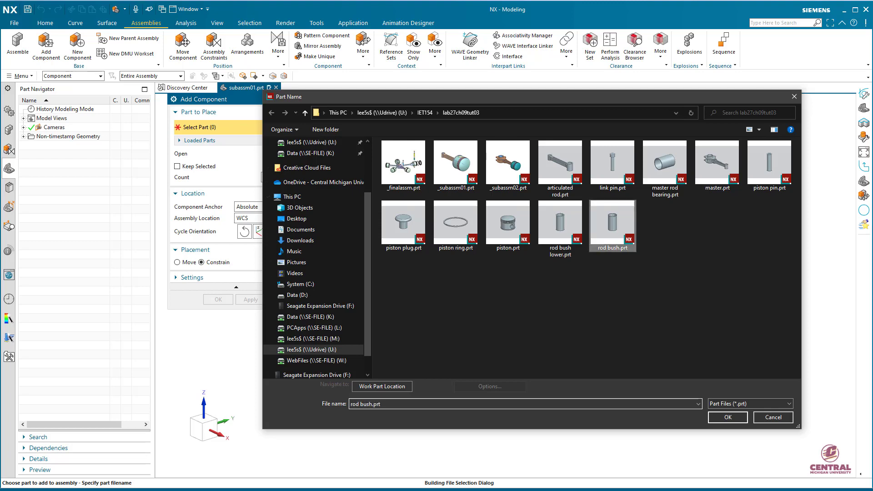
click(728, 417)
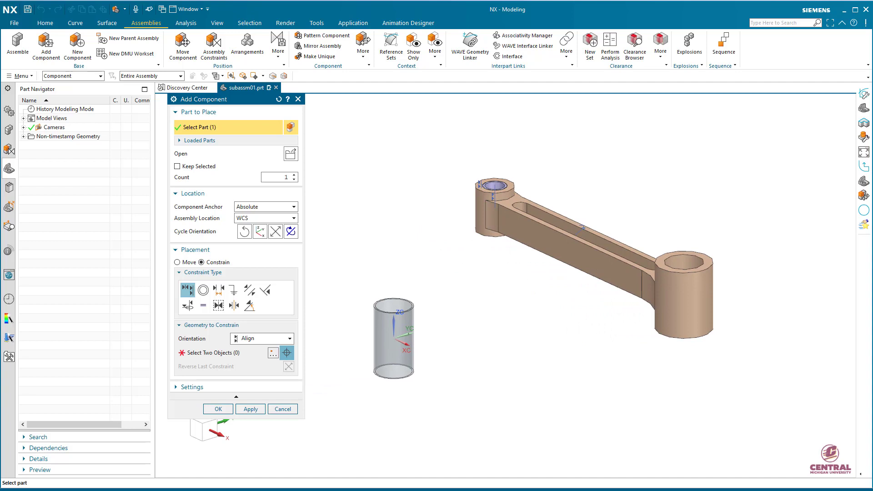
Step: Set the rod bush's assembly location to WCS and move it about 101 mm along the YC axis
click(291, 219)
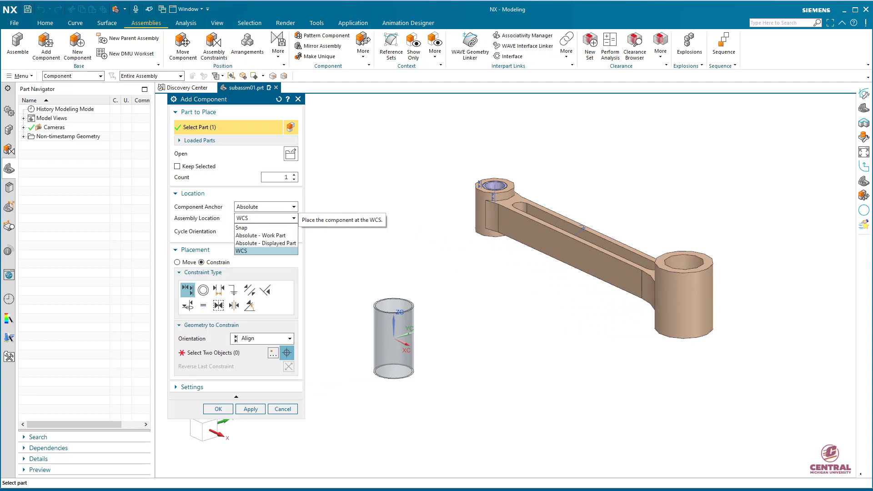
click(266, 251)
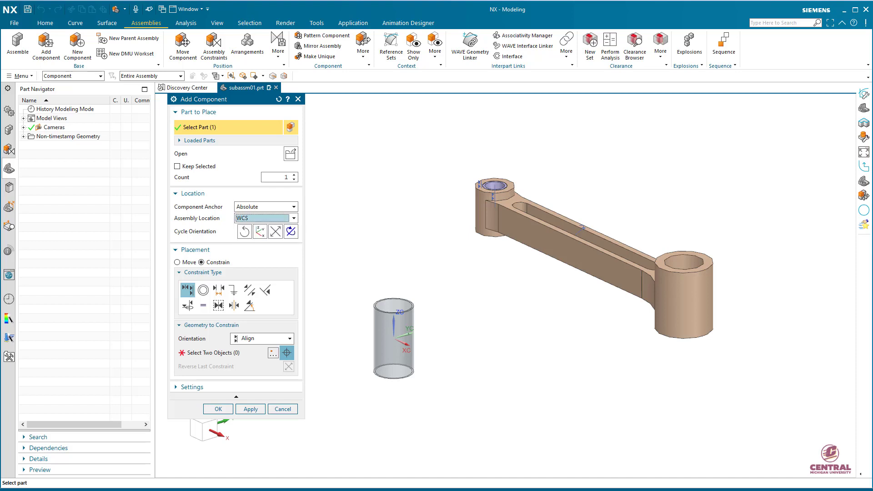
click(178, 262)
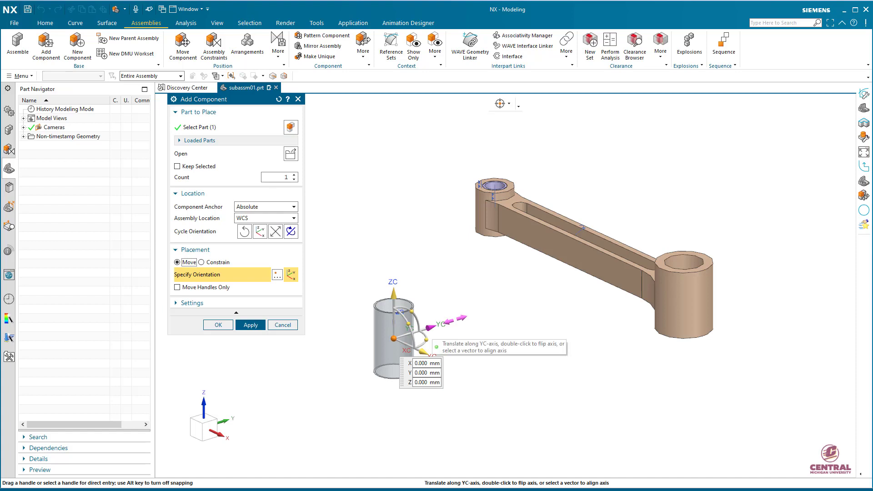
drag(430, 326, 562, 286)
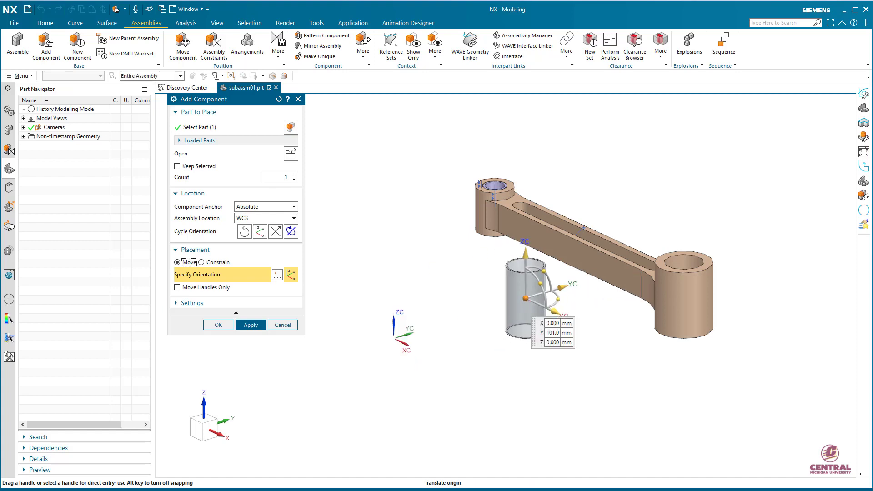
Step: Place the rod bush by constraint, aligning its top face with the top face of the articulated rod's large end
click(201, 262)
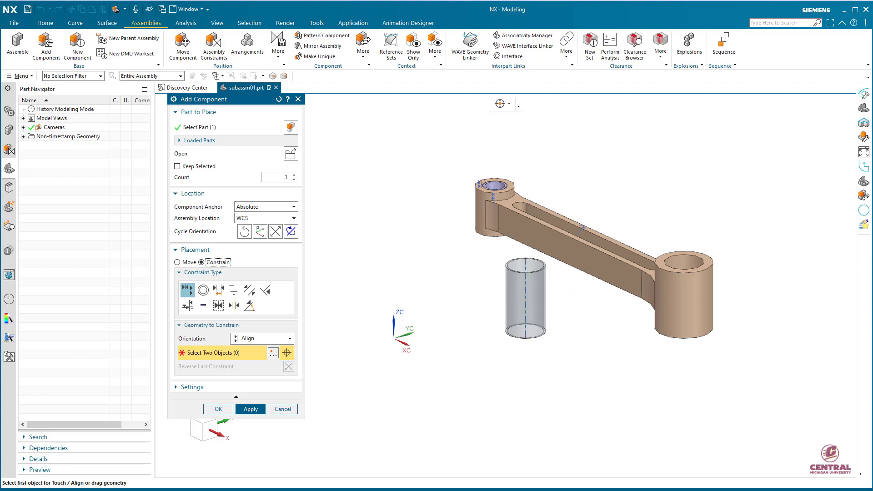
scroll(487, 268, up, 2)
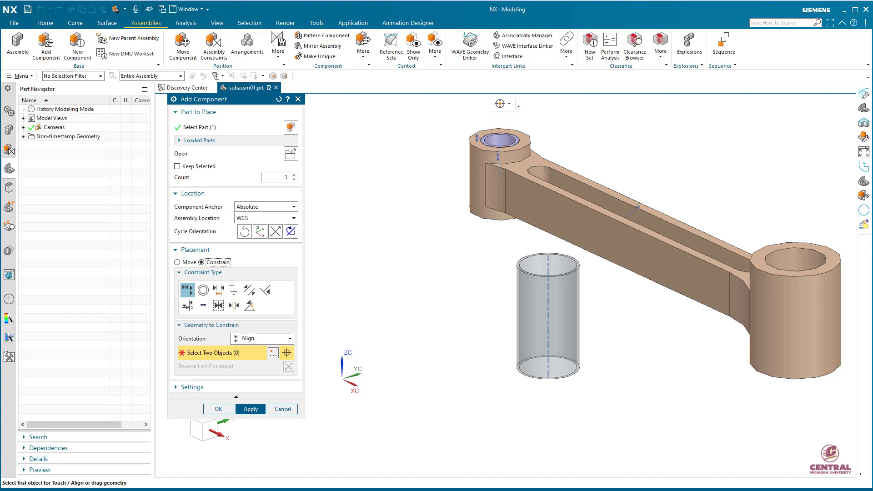
click(796, 277)
scroll(527, 286, up, 2)
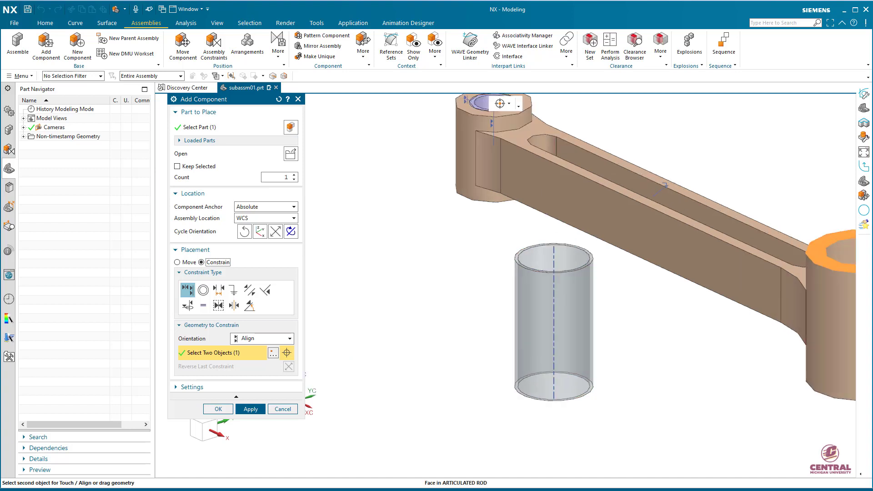
scroll(525, 292, up, 2)
click(513, 240)
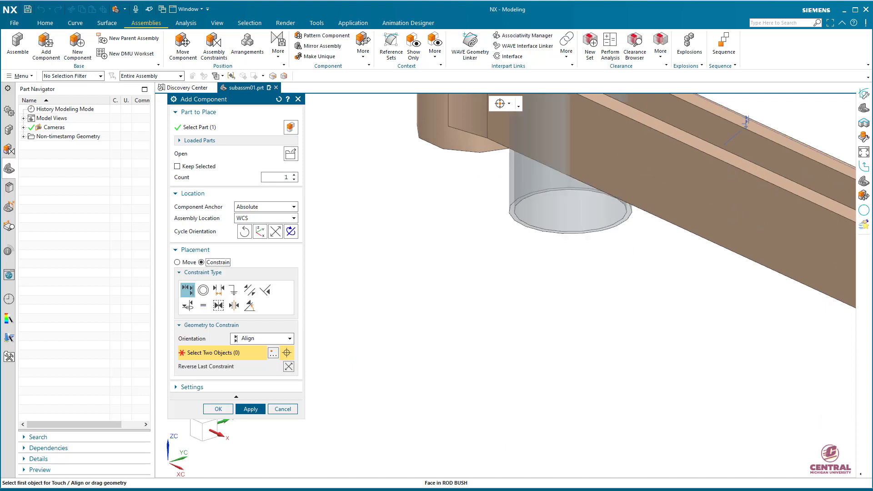
scroll(493, 297, down, 4)
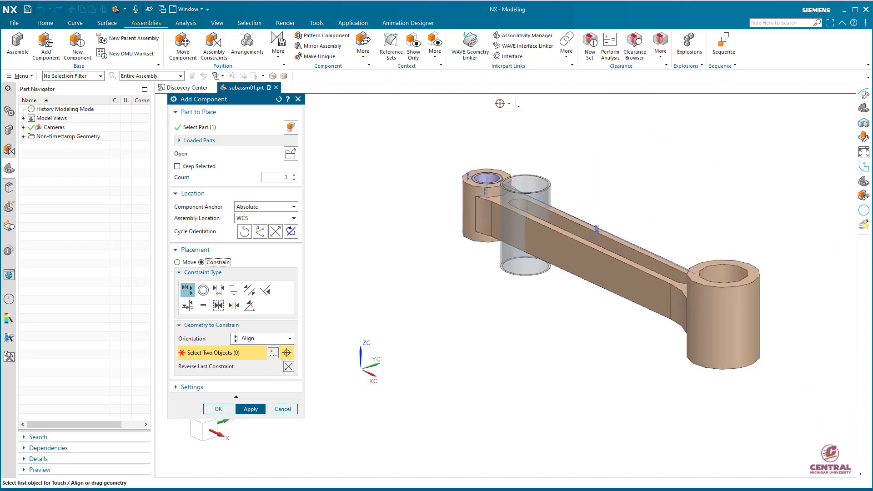
Step: Align the rod bush's centerline with the bore axis of the articulated rod's large end using Infer Center/Axis, and finish adding it
click(262, 339)
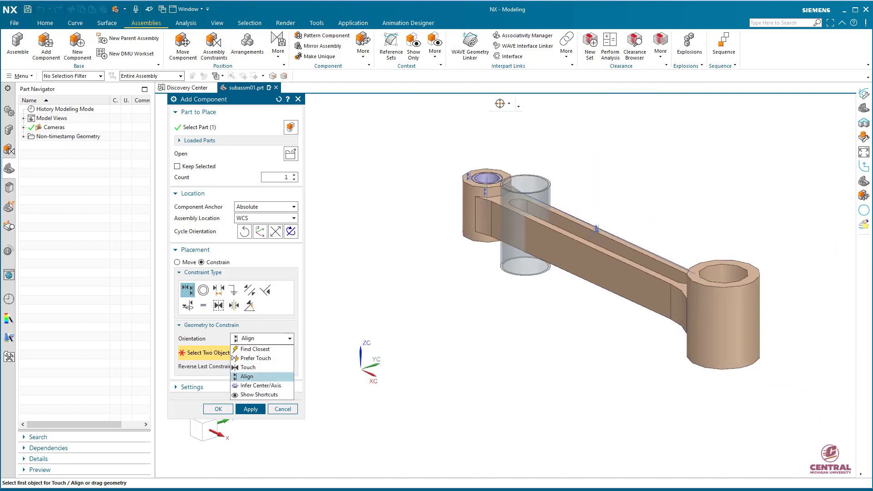
click(260, 386)
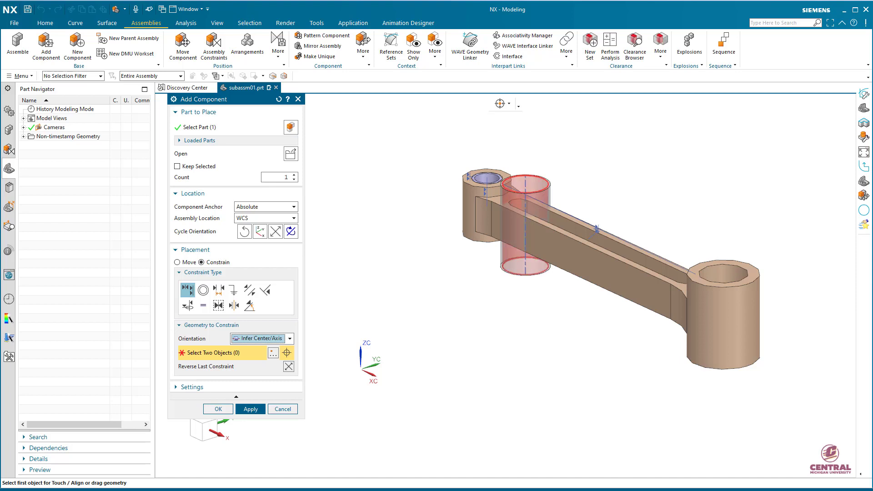
click(525, 226)
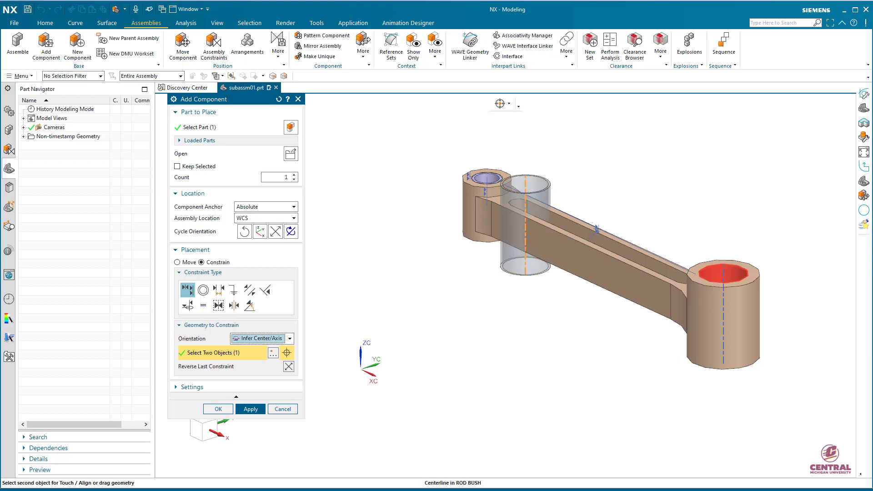
click(723, 274)
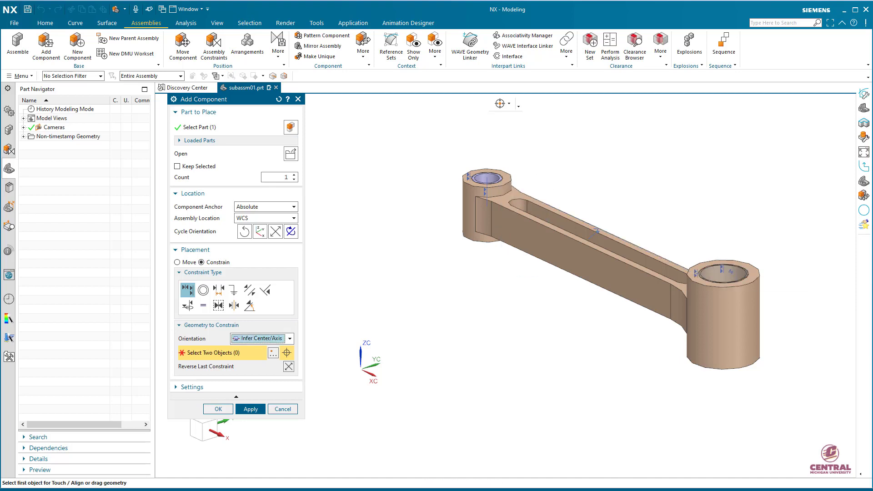
click(218, 409)
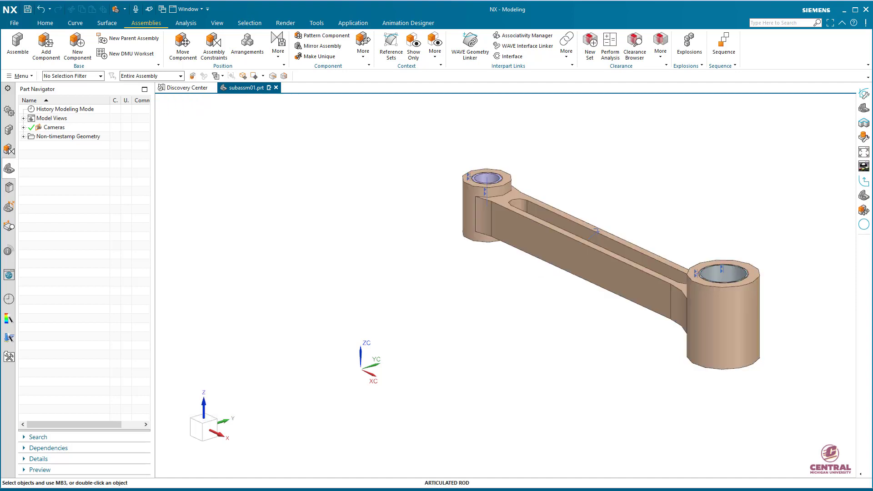
Step: Change the display color of the rod bush in the articulated rod's large end to a pale blue
scroll(763, 268, up, 3)
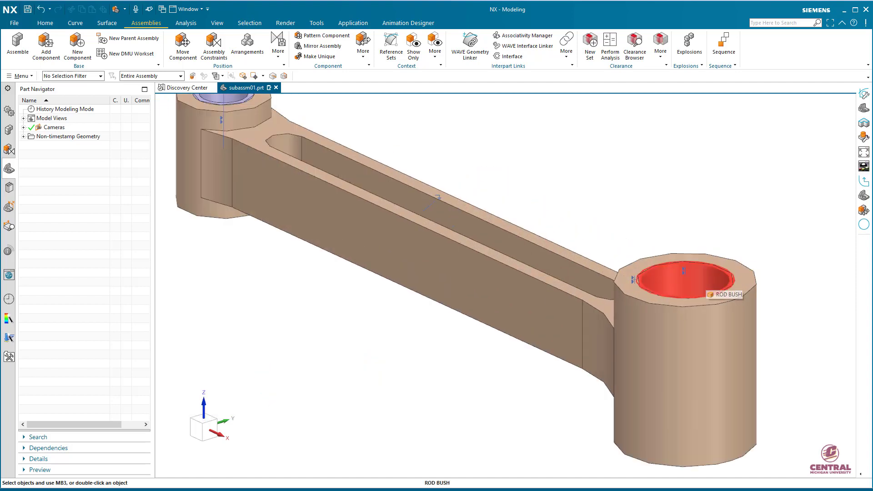
right_click(708, 280)
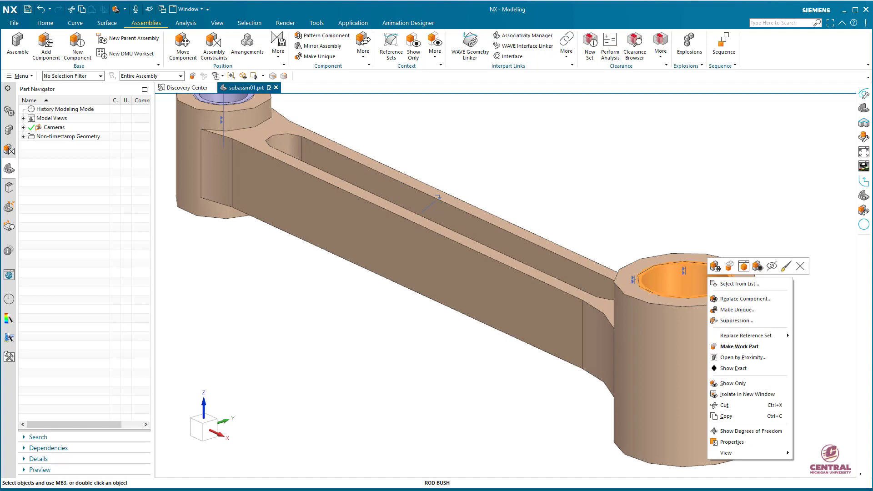
click(786, 266)
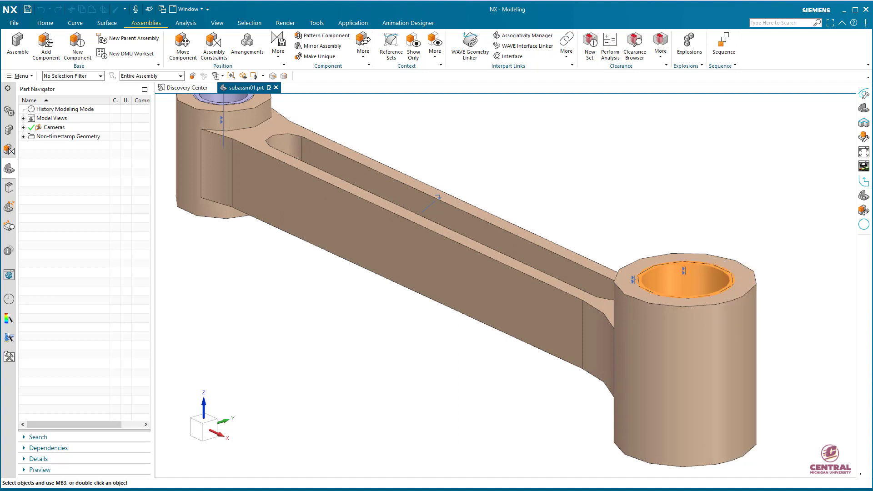
click(277, 153)
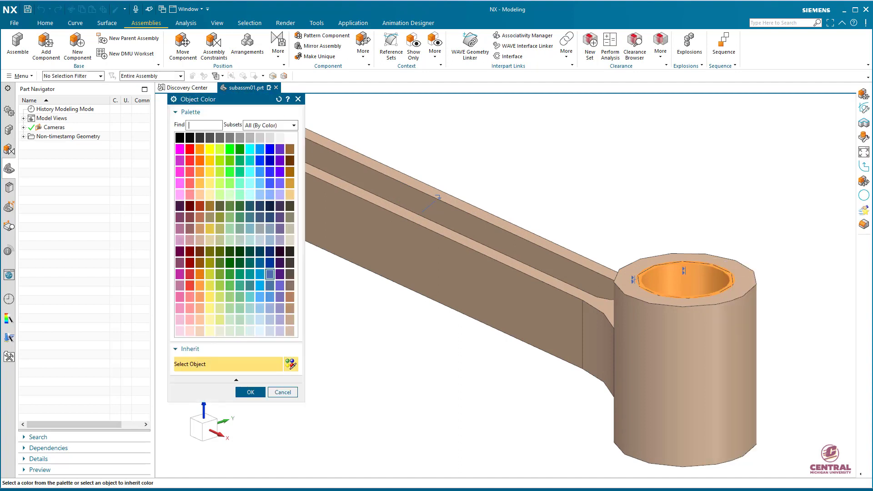
click(270, 319)
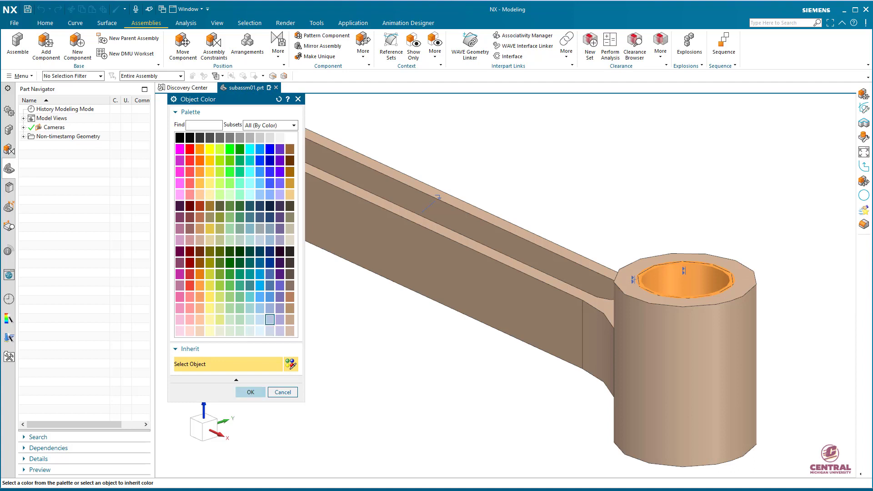
click(250, 392)
click(218, 367)
scroll(380, 351, down, 2)
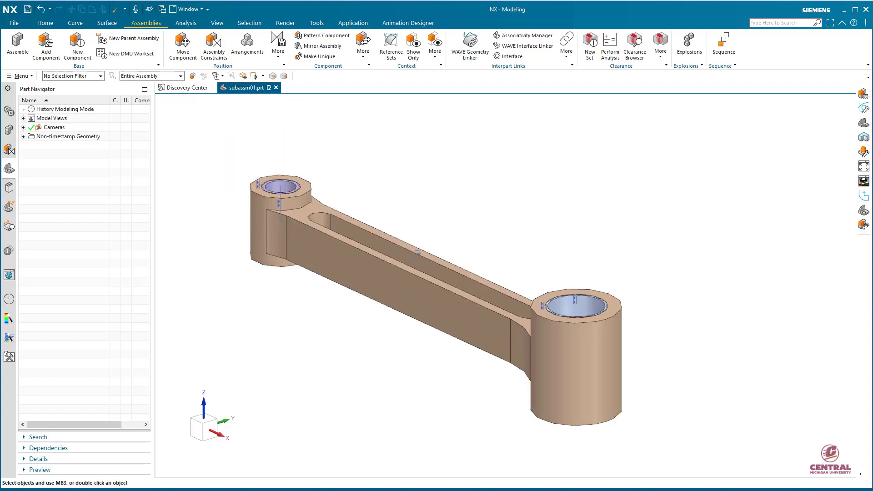
scroll(380, 351, down, 1)
mouse_move(368, 387)
shift+middle_down()
mouse_move(375, 376)
mouse_move(357, 308)
shift+middle_up()
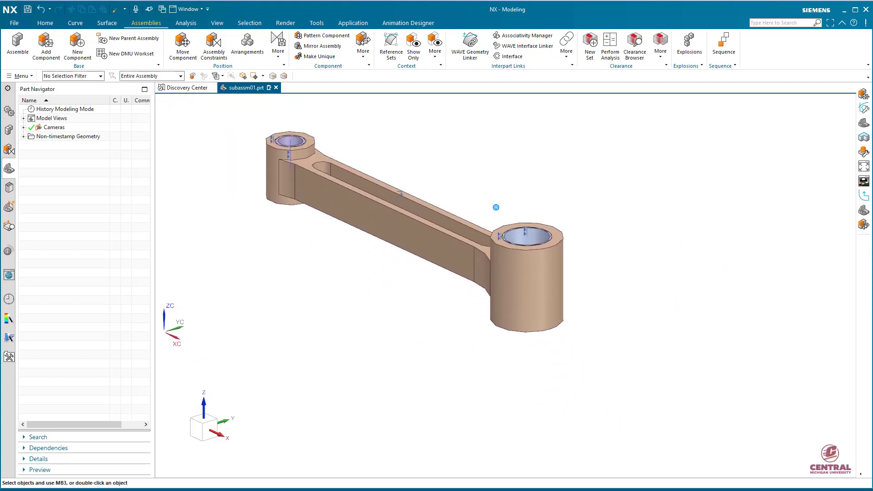
scroll(357, 309, down, 1)
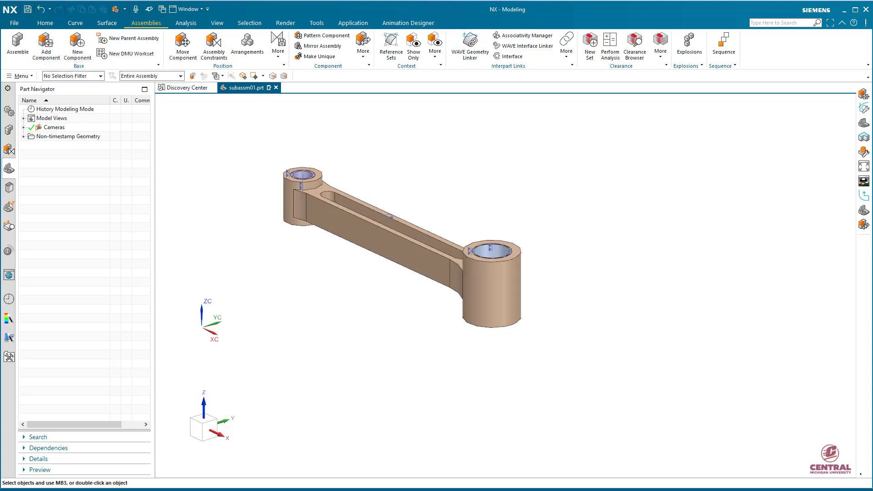
click(46, 45)
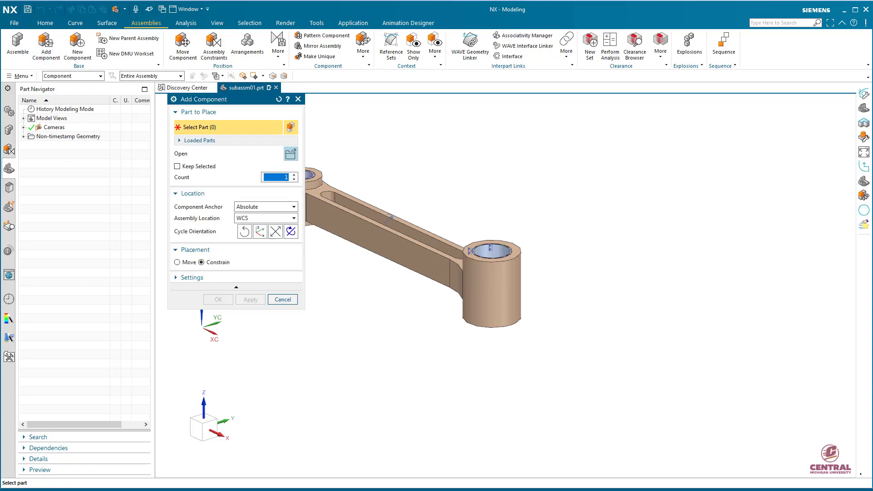
click(290, 153)
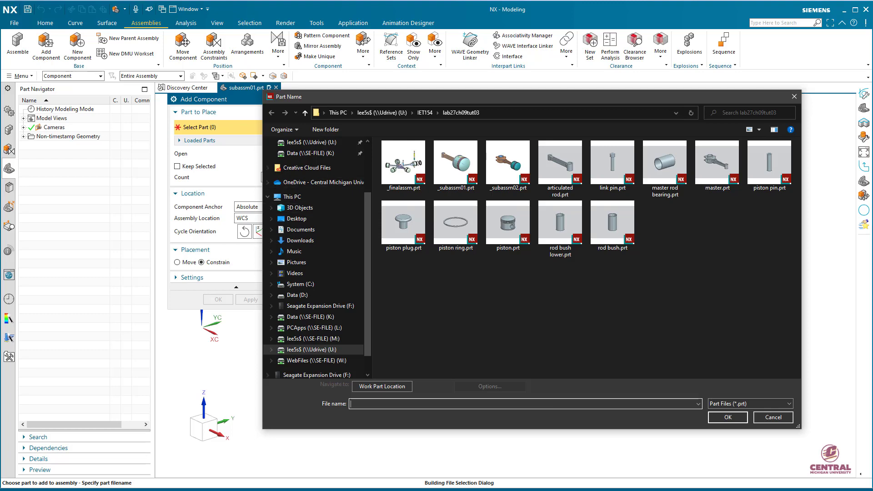
click(773, 417)
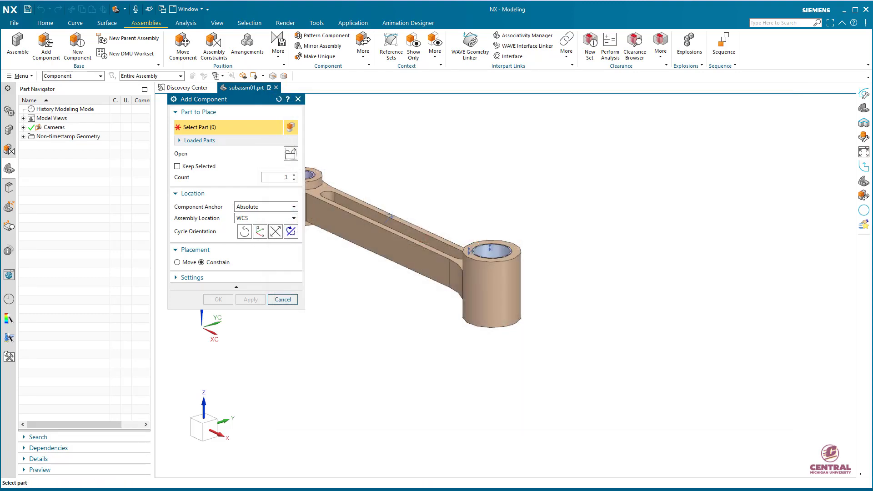
click(283, 299)
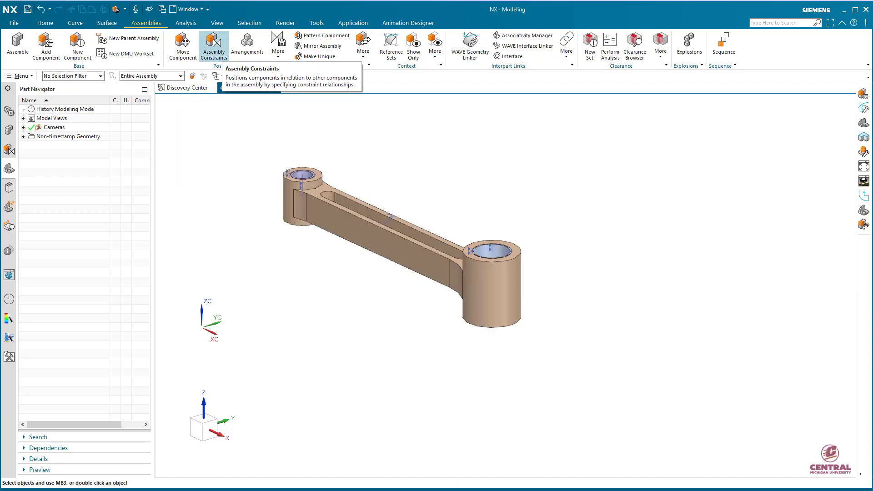
click(214, 46)
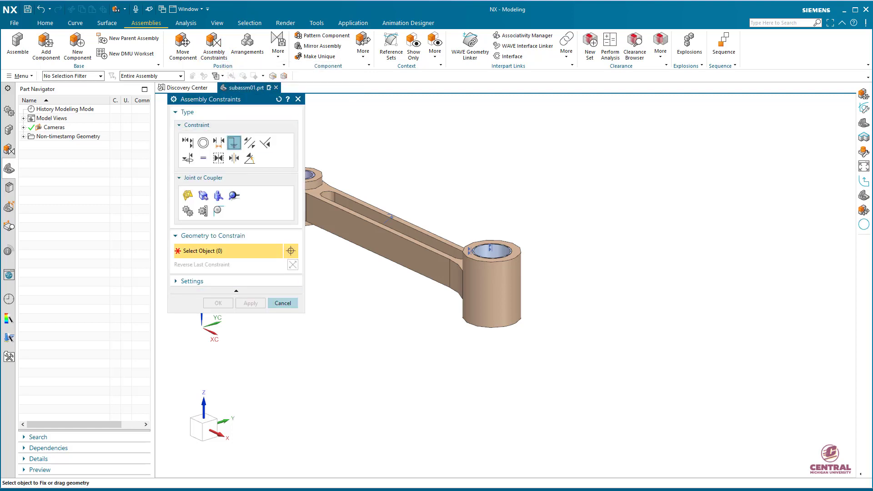
key(Escape)
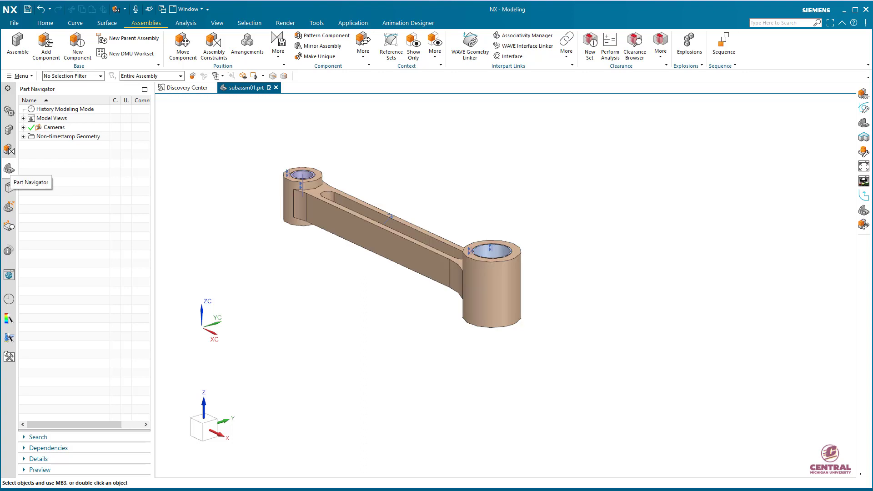
Step: Show the Assembly Navigator, expand its Constraints group, and widen the name column to examine the full constraint names
click(8, 149)
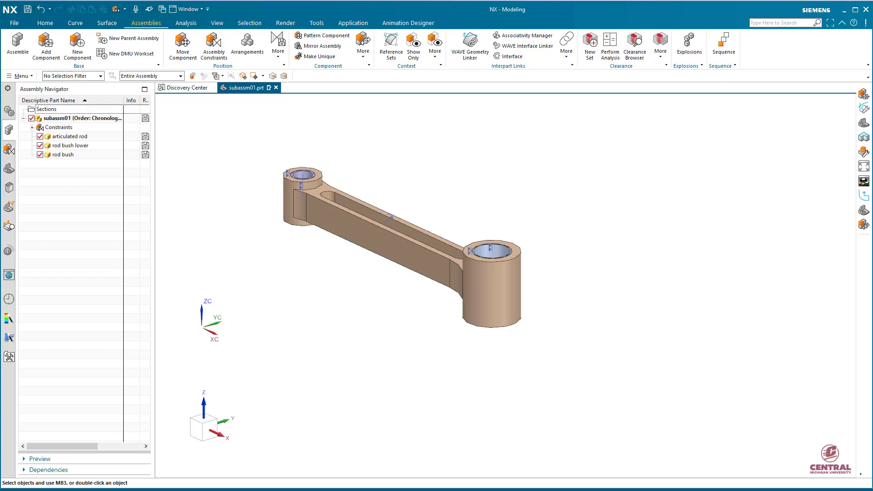
click(32, 128)
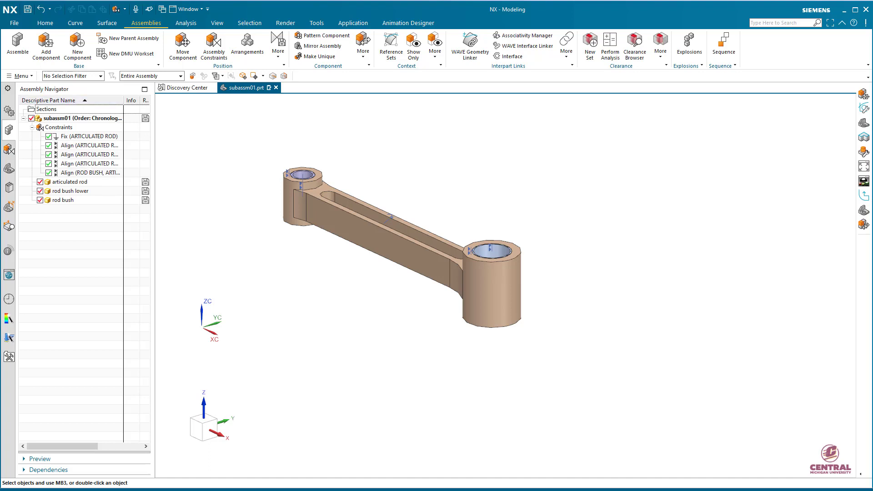
drag(153, 109, 233, 109)
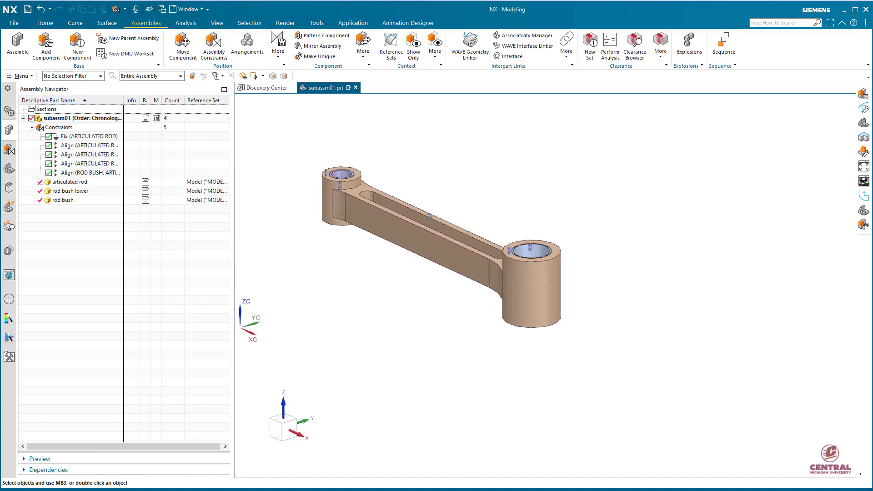
drag(123, 100, 174, 100)
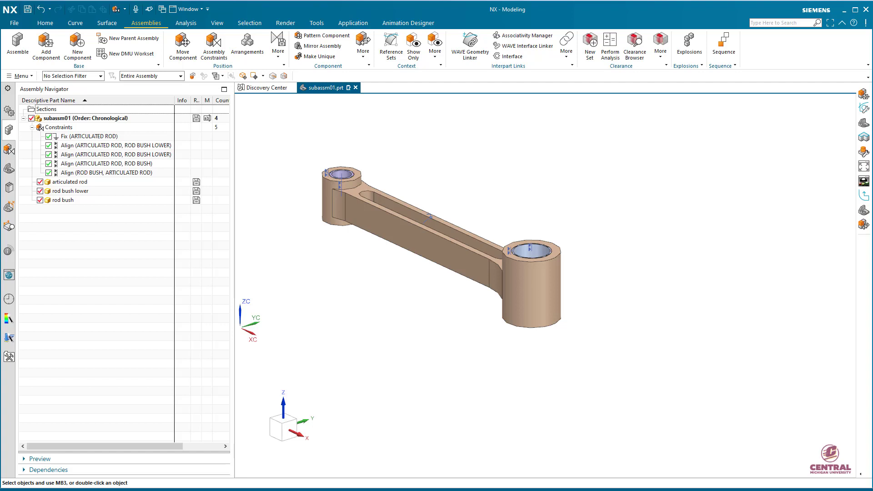
Step: Load piston.prt as the next component to add to the assembly
middle_drag(439, 238, 556, 221)
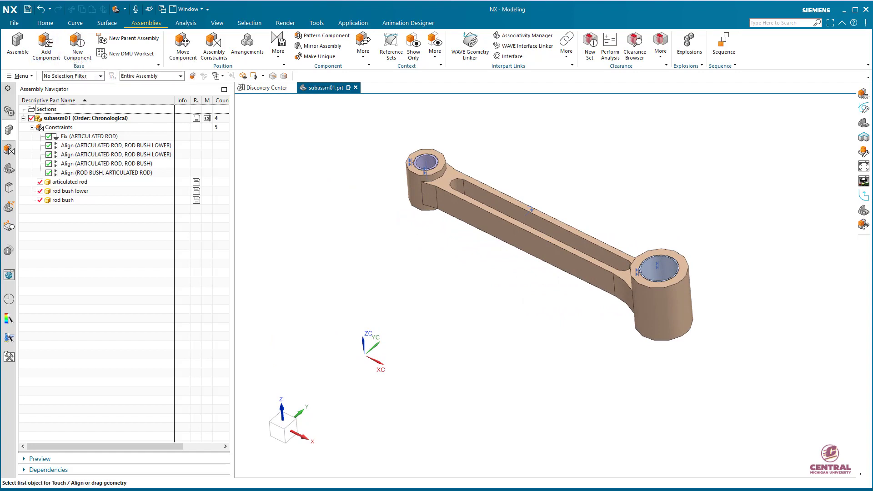
click(45, 46)
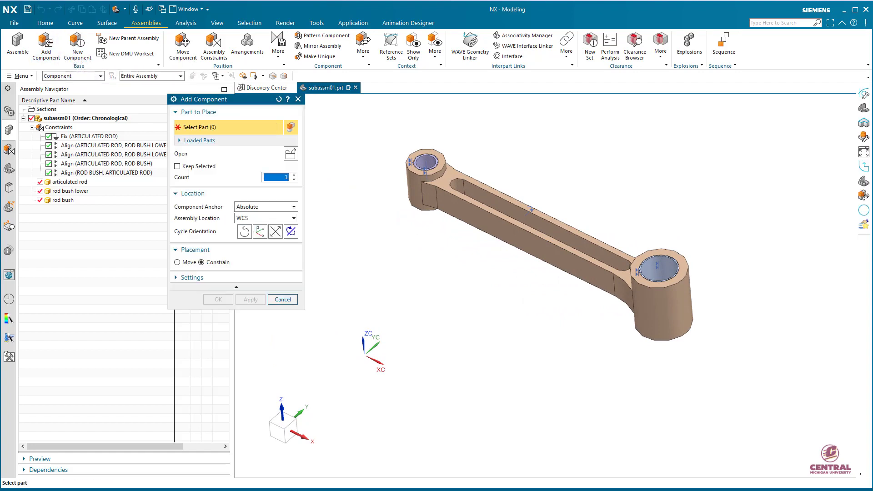
click(291, 154)
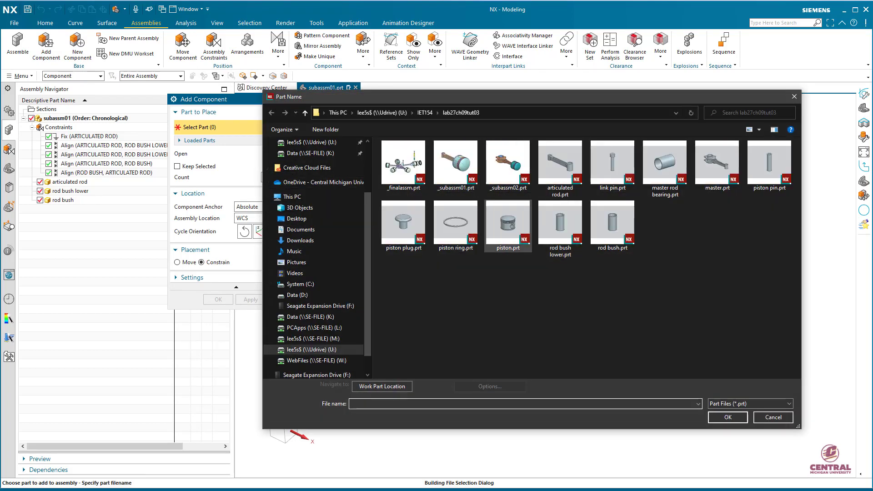
click(508, 226)
click(727, 416)
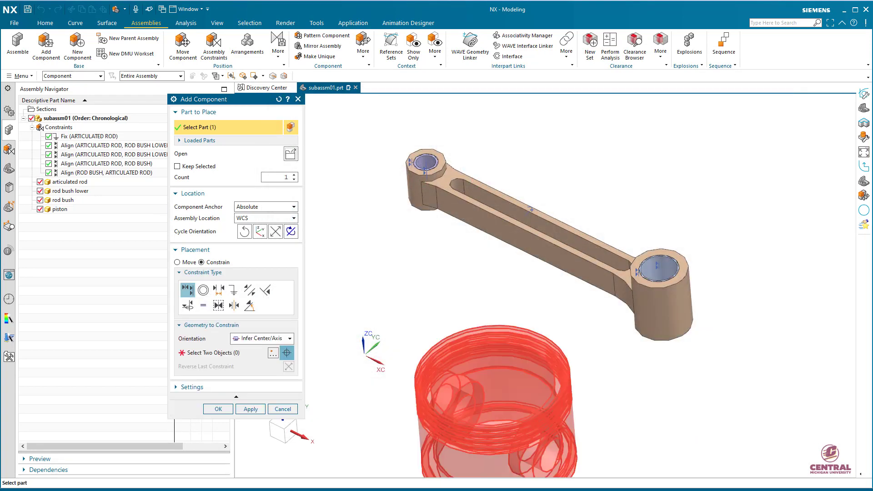
Step: Set the piston's placement to Move and rotate it 90° about its YC axis so its ZC axis points along the rod's length
scroll(451, 381, down, 1)
shift+middle_drag(451, 381, 450, 314)
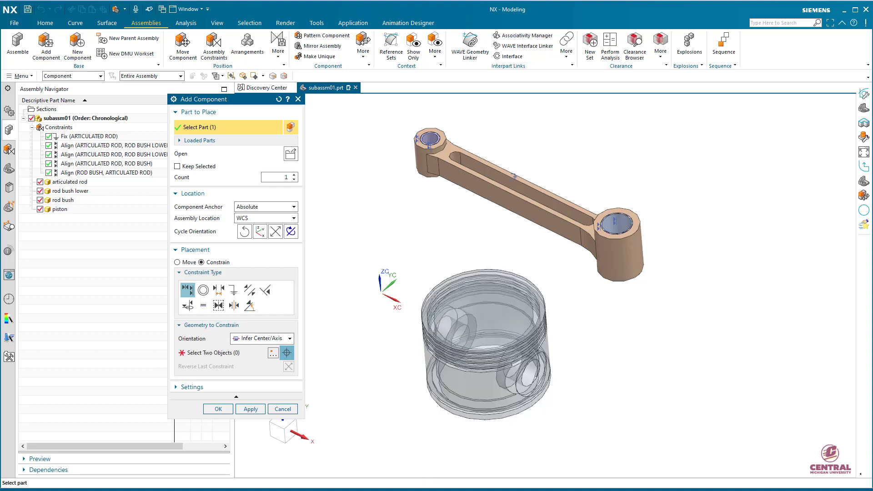
click(178, 262)
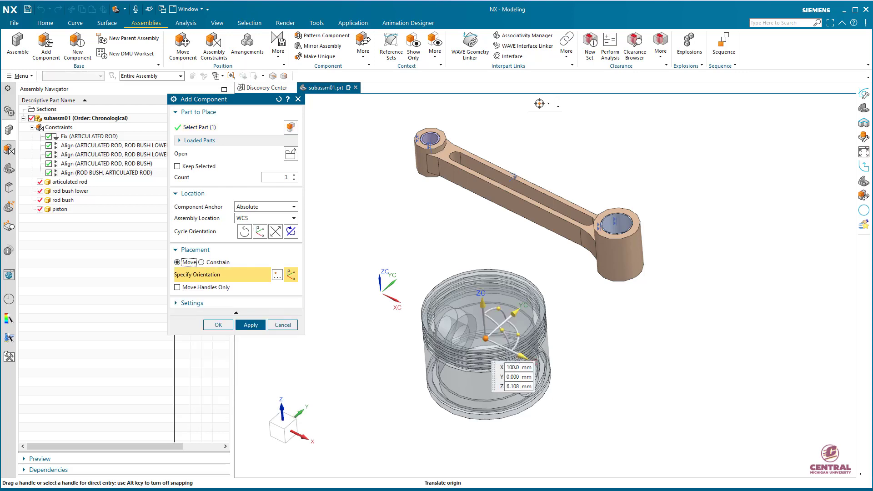
drag(520, 357, 504, 364)
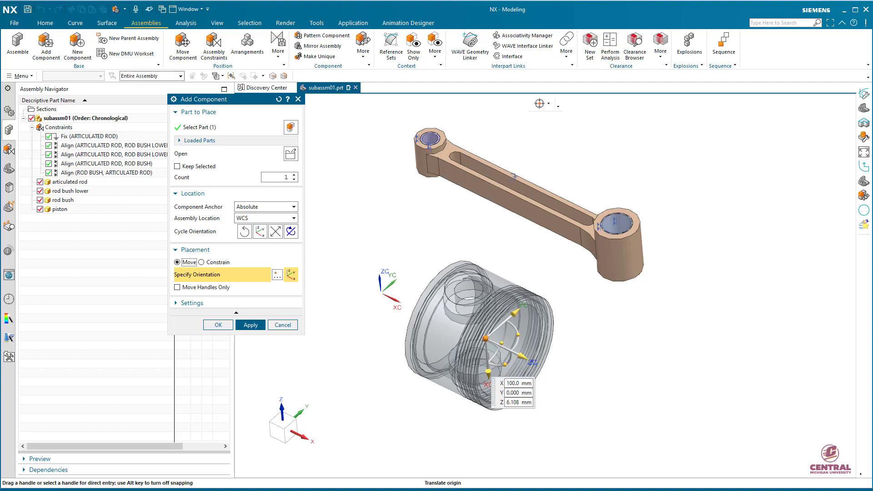
Step: Move the piston beside the articulated rod's large end, to about X 210 mm, Y 94 mm and Z 55.1 mm
drag(523, 355, 612, 399)
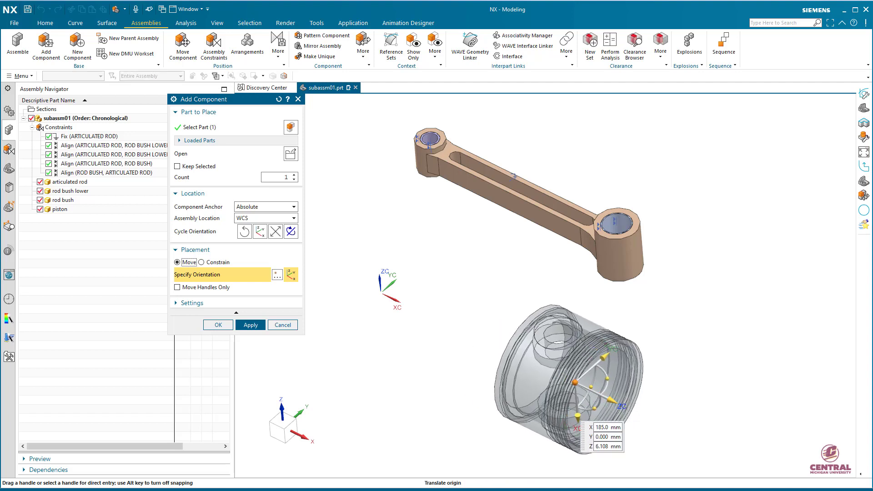
drag(604, 357, 759, 222)
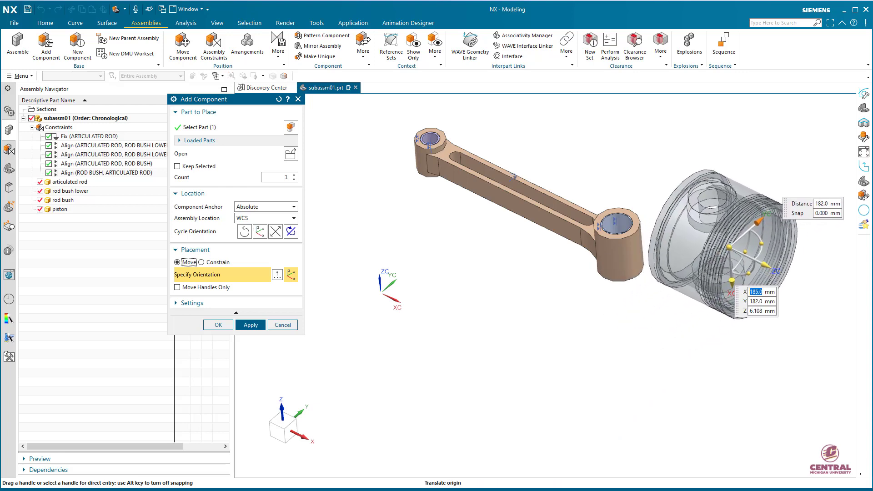
drag(731, 281, 732, 231)
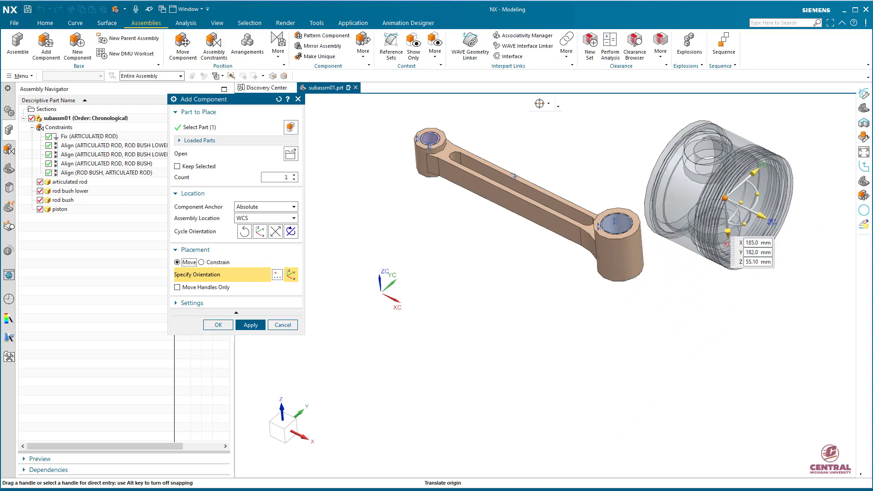
middle_drag(664, 287, 725, 309)
drag(699, 121, 721, 215)
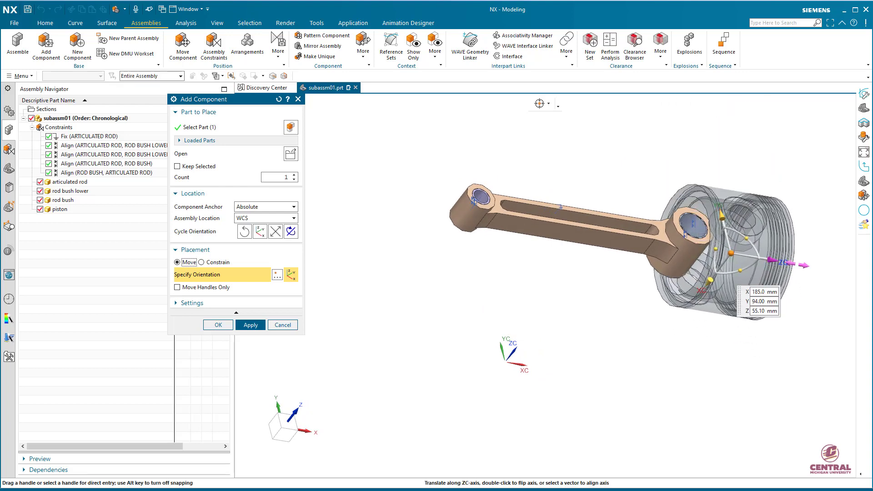
drag(772, 259, 801, 265)
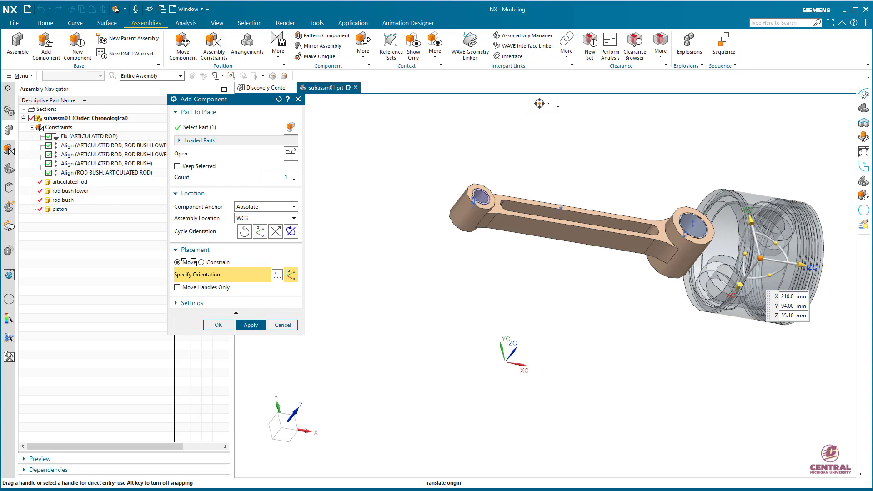
Step: Switch the piston's placement to Constrain and finish adding it to the assembly without defining a constraint
click(202, 262)
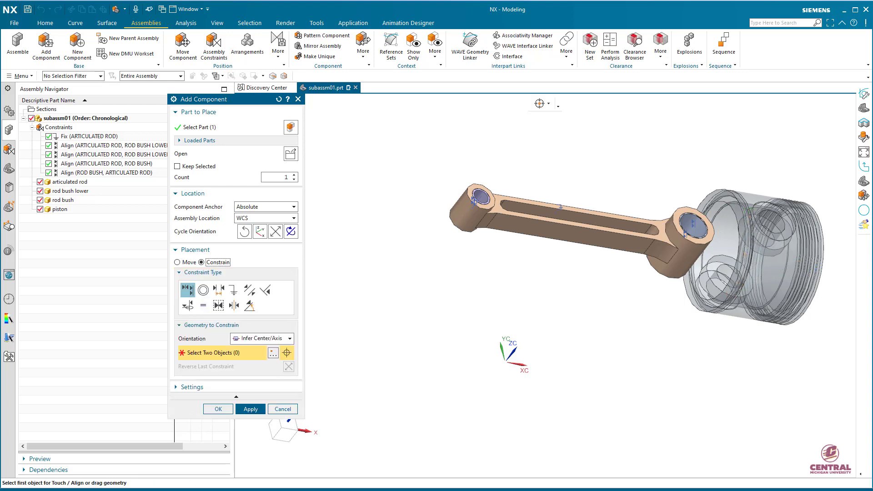
middle_drag(591, 346, 654, 307)
scroll(657, 309, up, 2)
shift+middle_drag(566, 95, 458, 162)
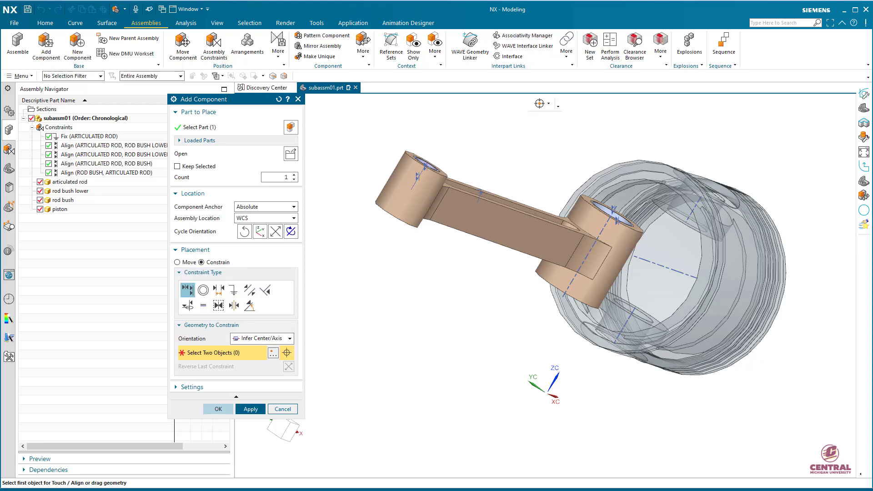
click(218, 408)
Step: Measure the distance between the facing inner end faces of the piston's two pin bosses
middle_drag(546, 218, 600, 255)
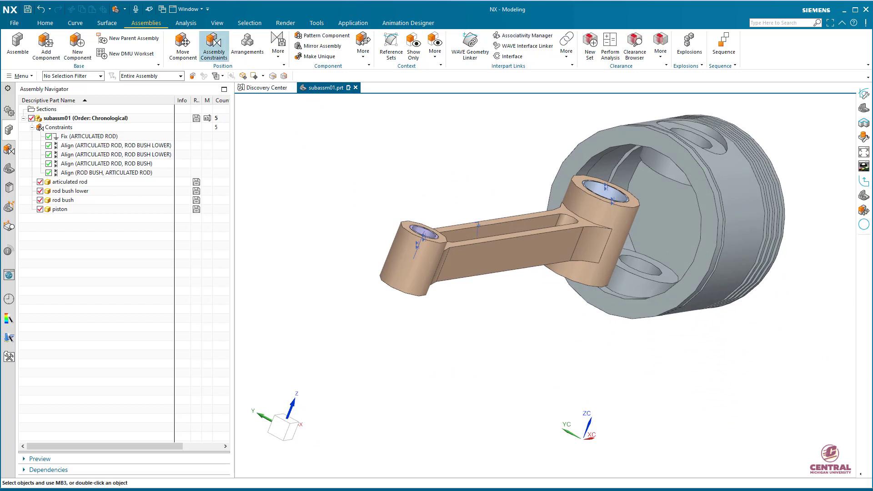
click(186, 23)
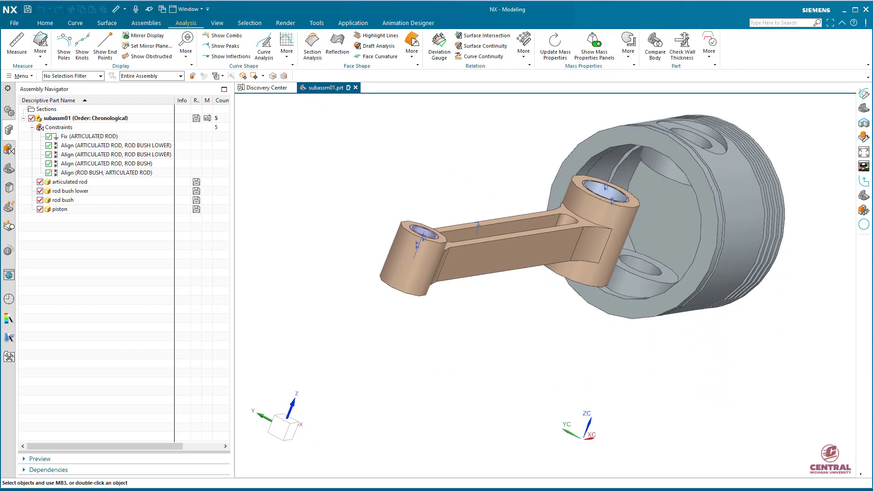
click(17, 43)
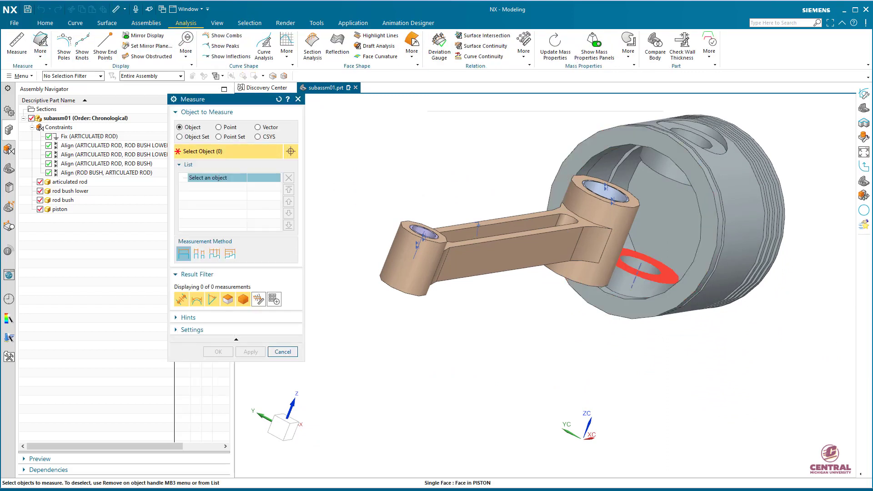
click(664, 274)
middle_drag(664, 275, 655, 196)
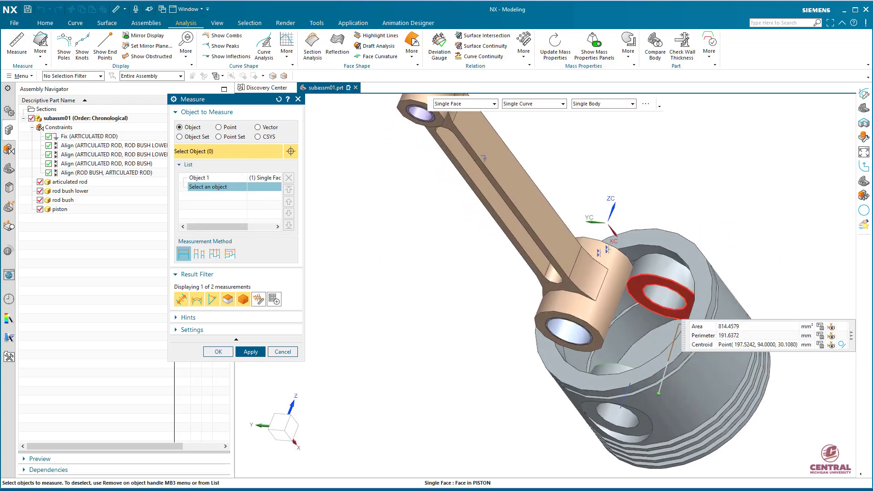
click(662, 284)
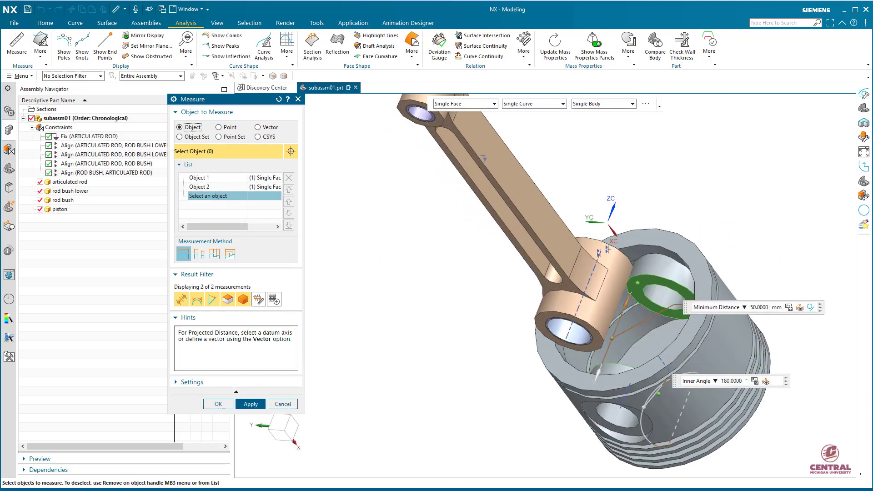
click(282, 404)
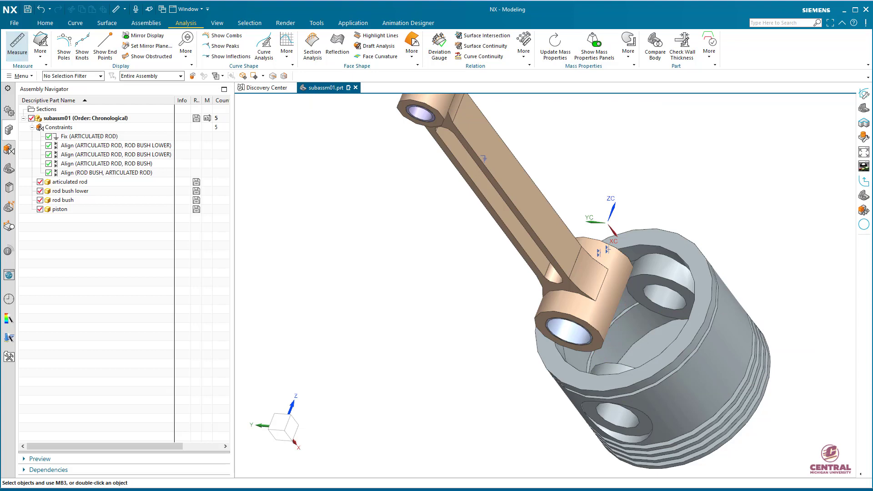
Step: Measure the distance between the two opposite end faces of the articulated rod's large end
click(17, 44)
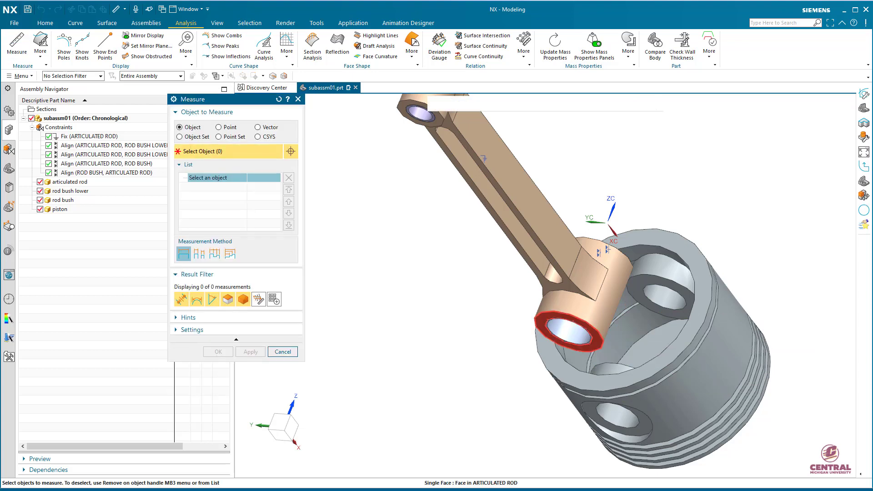
click(566, 345)
middle_drag(564, 338, 509, 425)
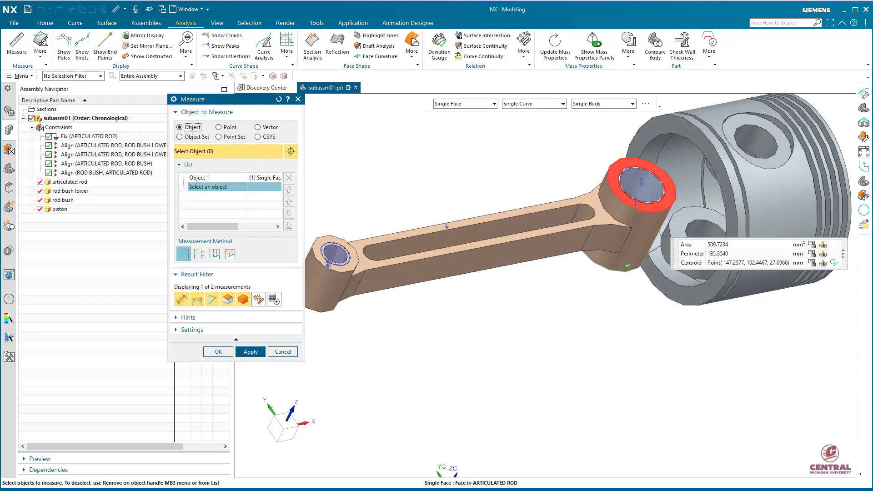
click(641, 182)
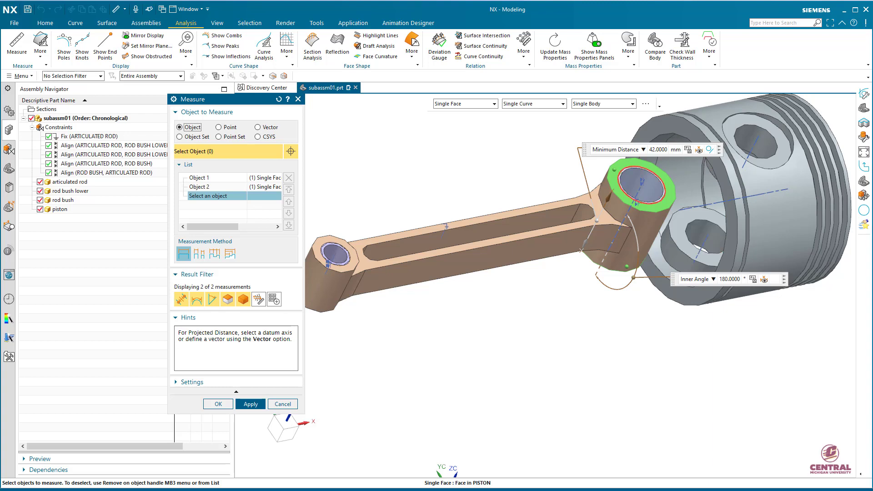
middle_drag(655, 189, 664, 293)
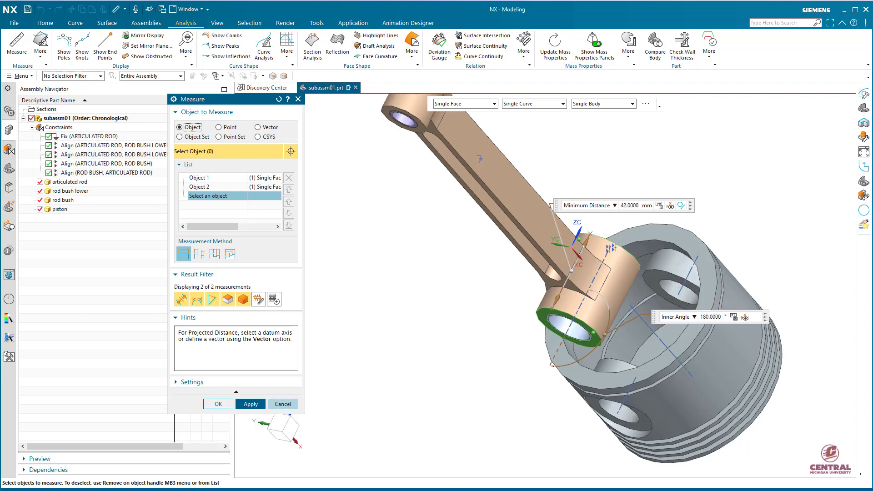
click(283, 403)
Step: Add a 4 mm Distance constraint between the articulated rod's large-end face and the facing inner boss face of the piston
middle_drag(546, 218, 569, 234)
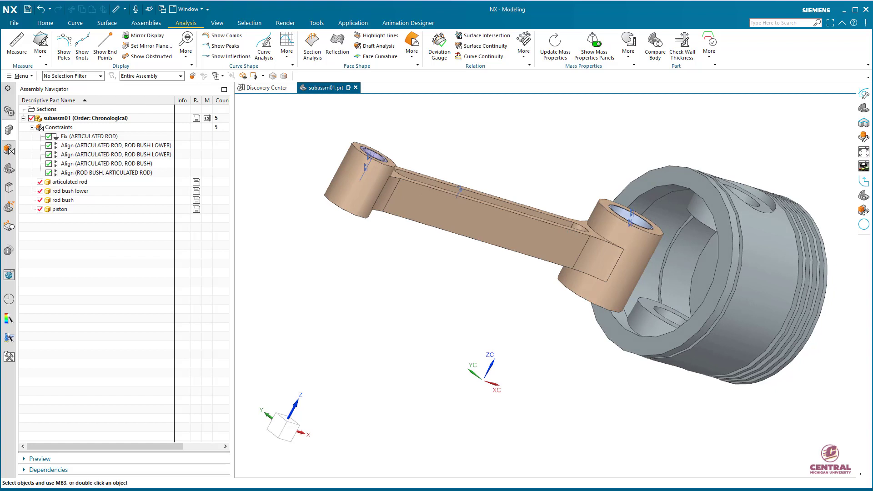
click(146, 23)
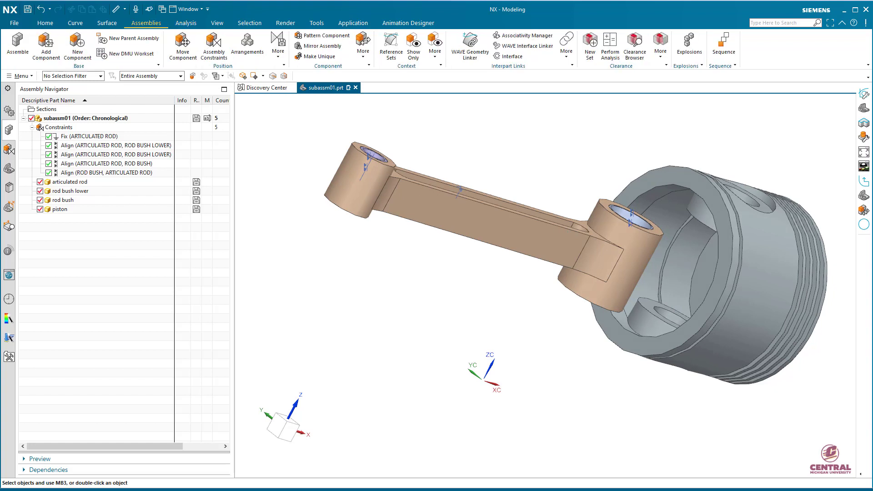
click(214, 46)
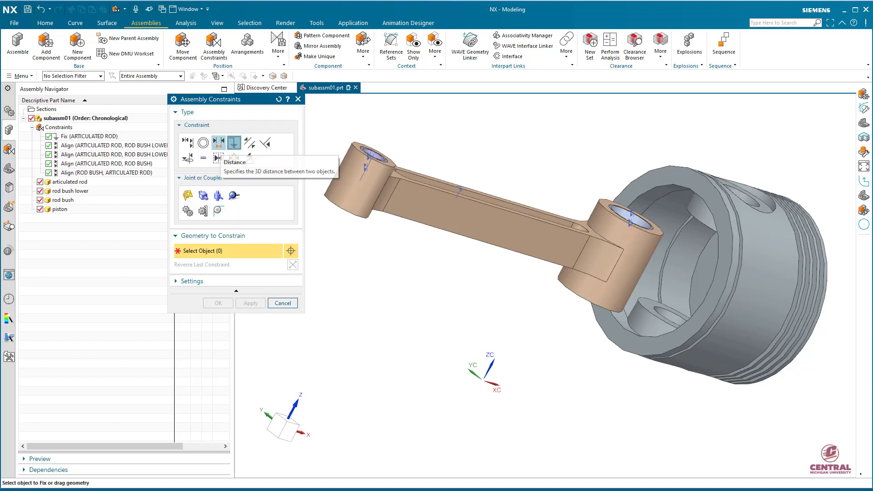
click(219, 143)
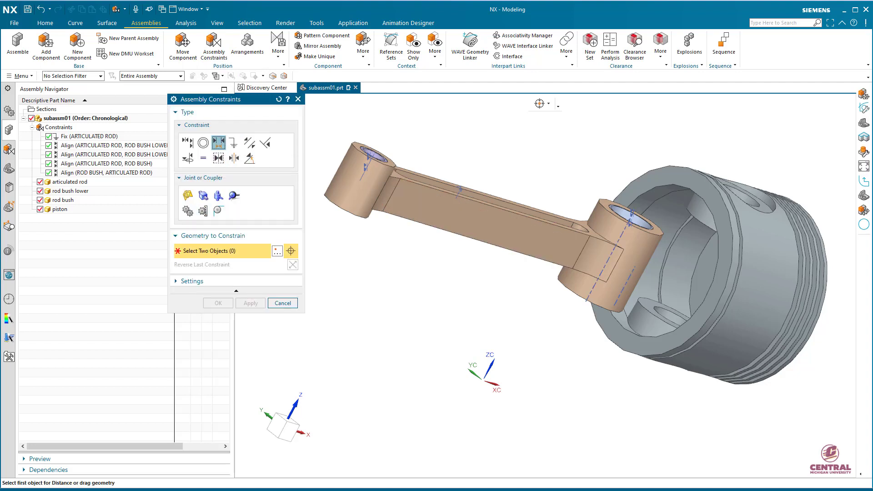
click(655, 231)
middle_drag(655, 231, 653, 181)
click(642, 303)
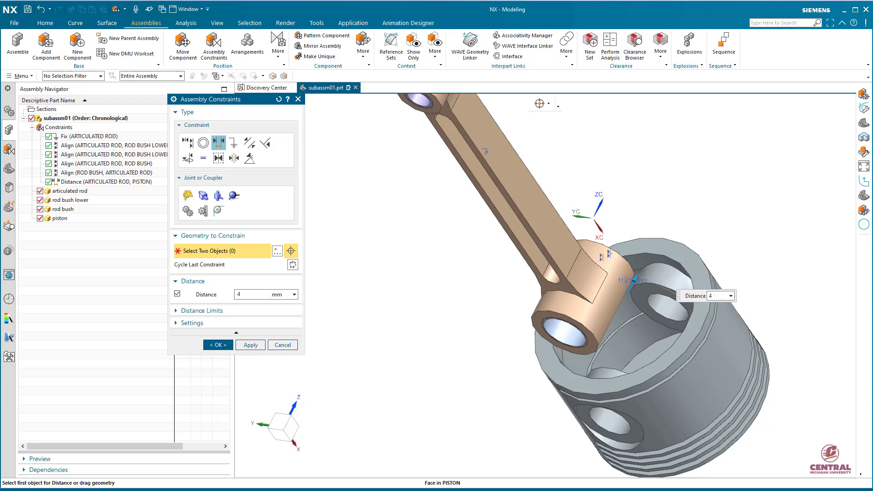
text(4)
key(Return)
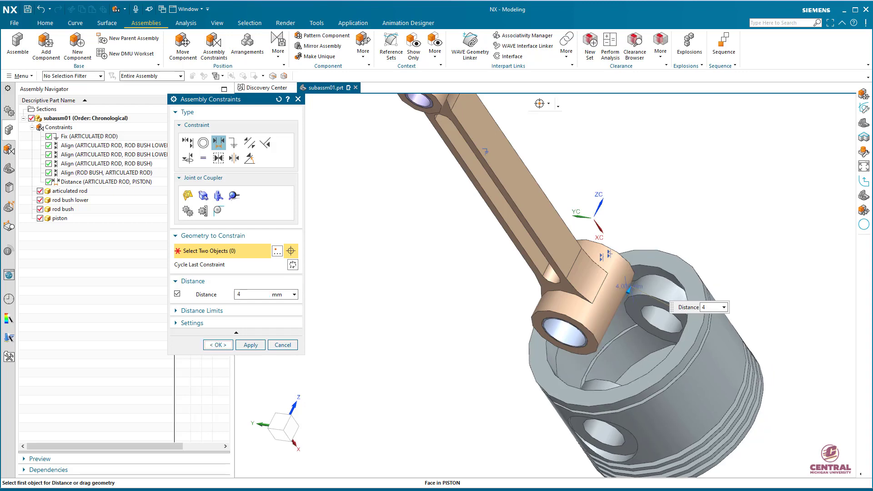
click(218, 345)
Step: Align the piston's pin hole centerline with the rod bush's centerline at the rod's large end, using Infer Center/Axis orientation
middle_drag(591, 273, 565, 248)
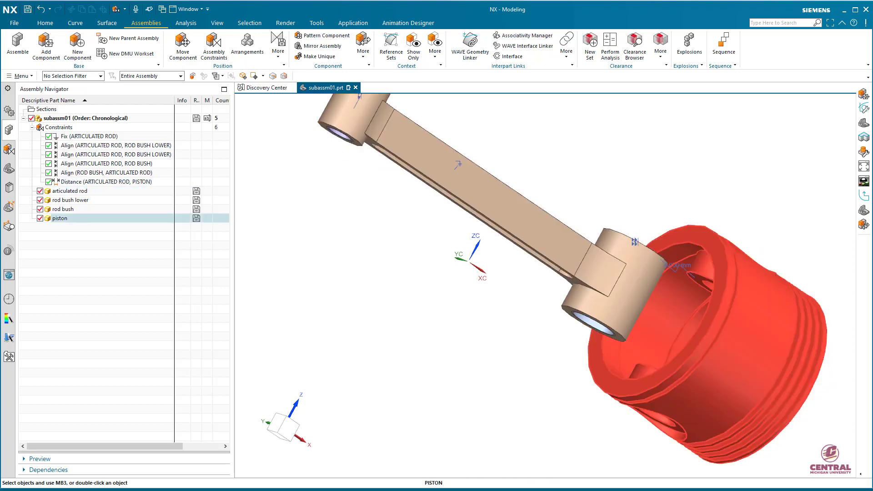
middle_drag(541, 247, 560, 244)
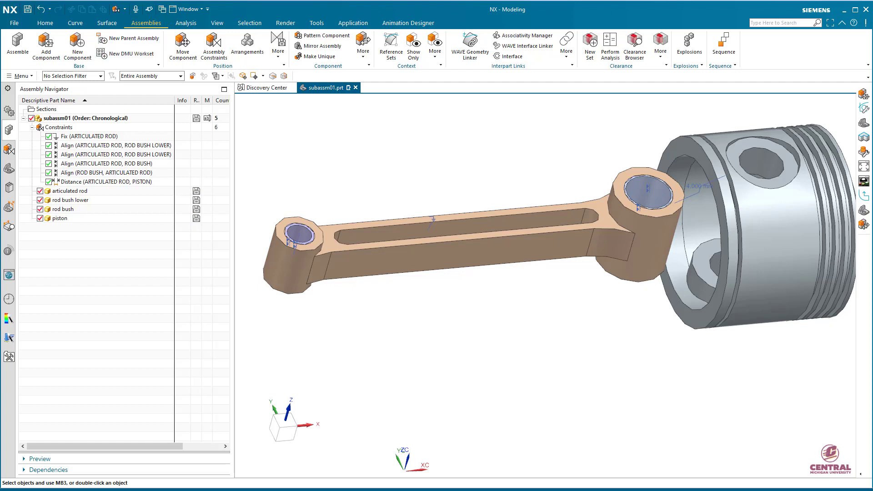
click(213, 46)
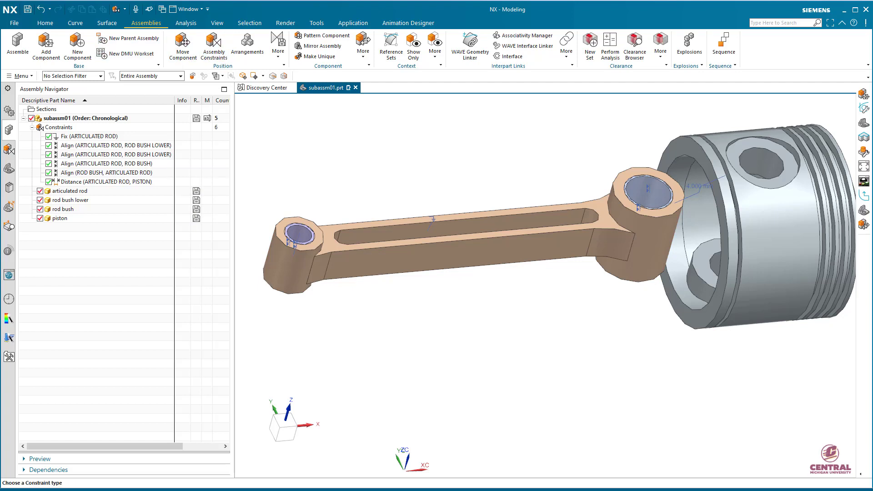
click(187, 143)
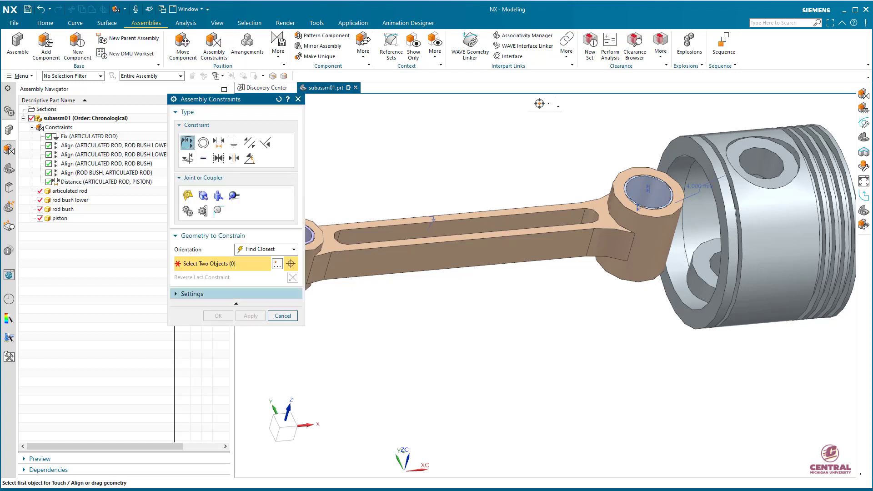
click(266, 249)
click(264, 296)
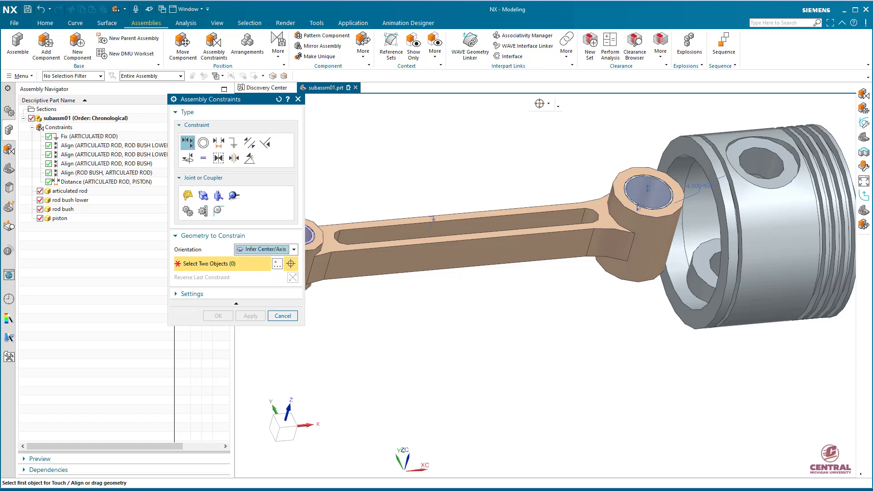
click(760, 164)
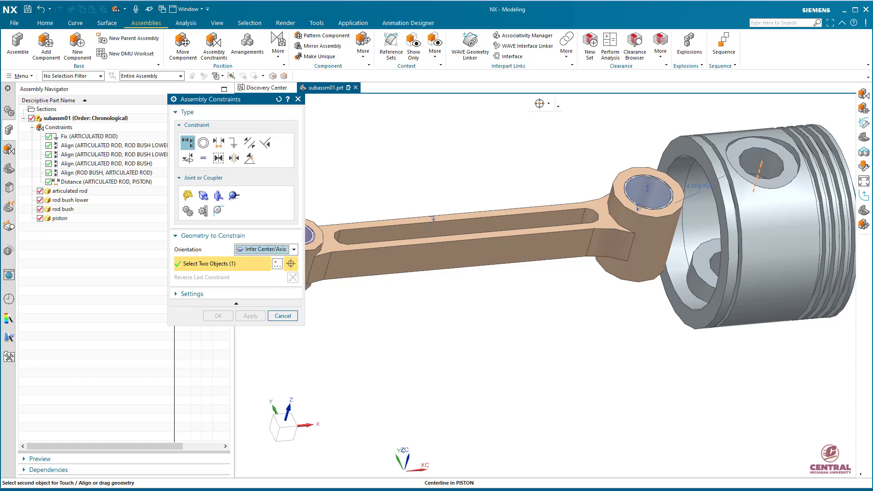
click(647, 193)
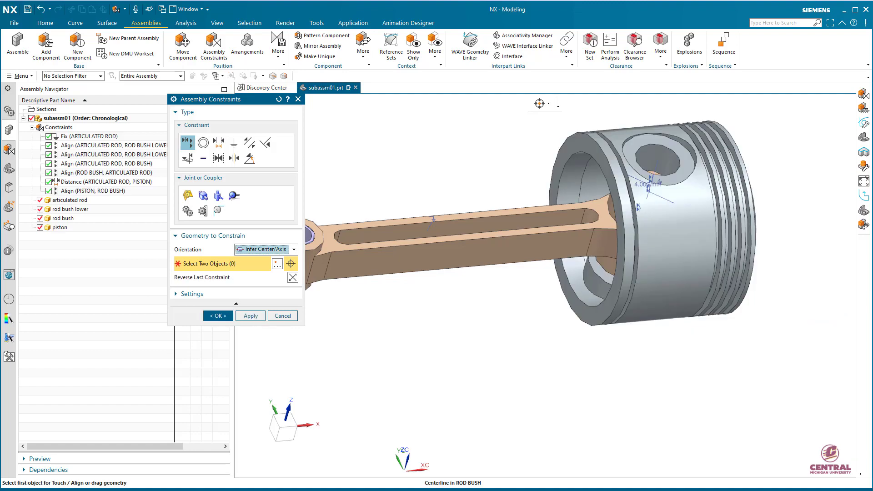
click(218, 316)
middle_drag(473, 227, 505, 163)
middle_drag(504, 237, 482, 236)
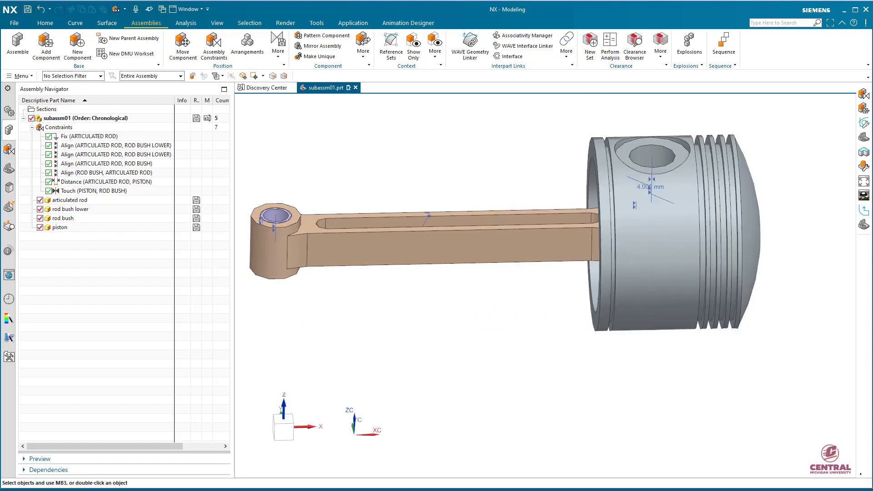
middle_drag(482, 236, 517, 237)
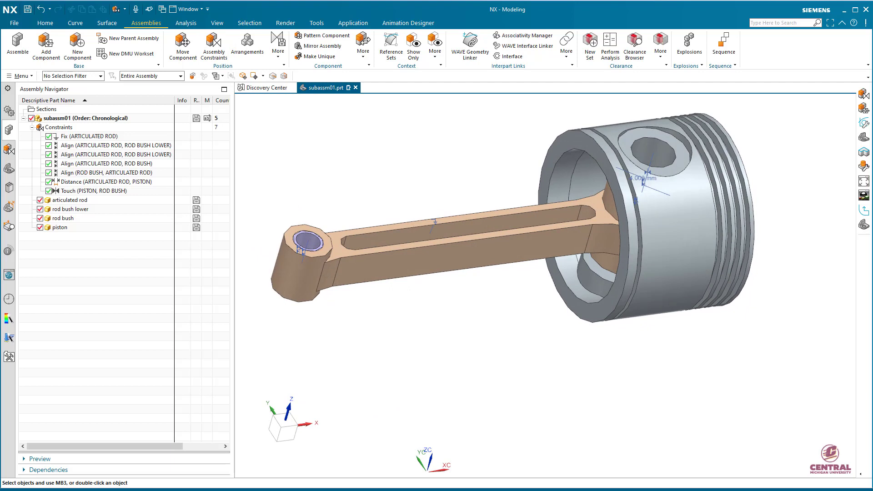
click(213, 45)
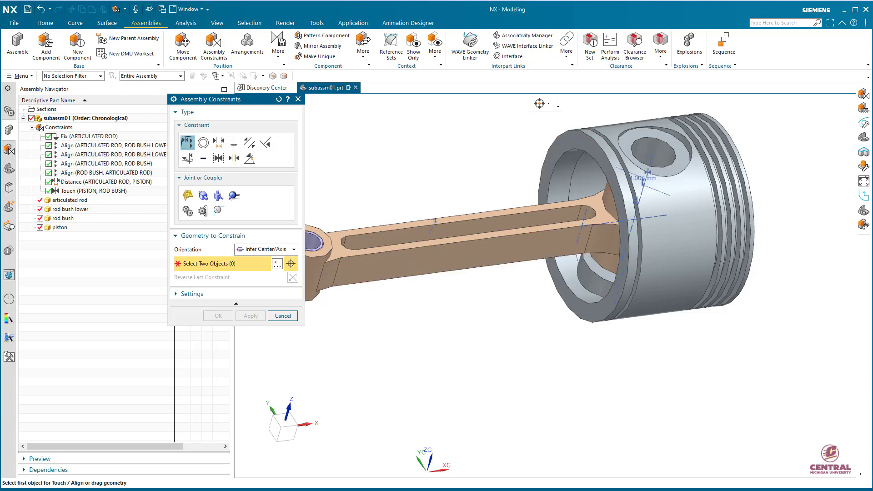
mouse_move(504, 237)
middle_down()
mouse_move(518, 288)
mouse_move(506, 230)
middle_up()
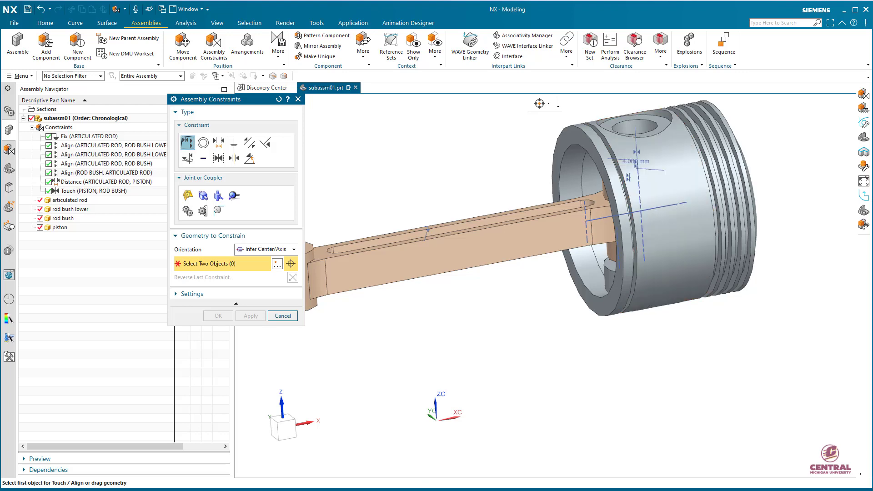
middle_drag(586, 203, 504, 236)
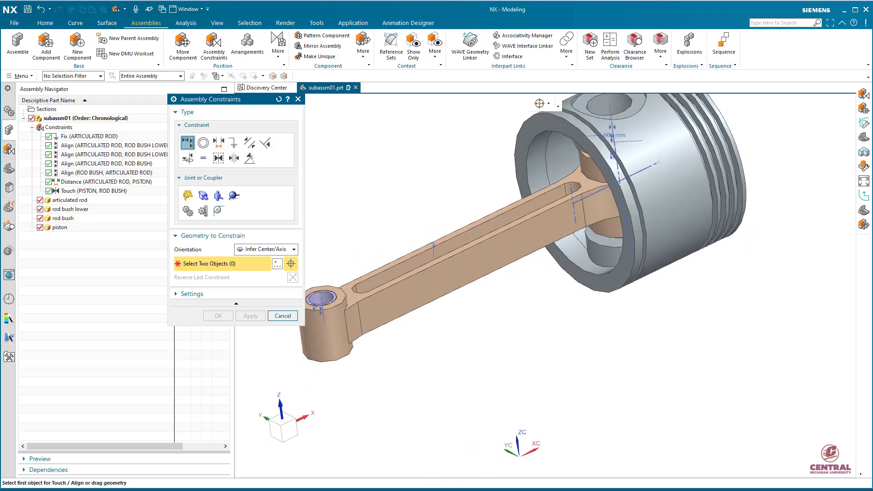
click(283, 316)
scroll(587, 327, down, 1)
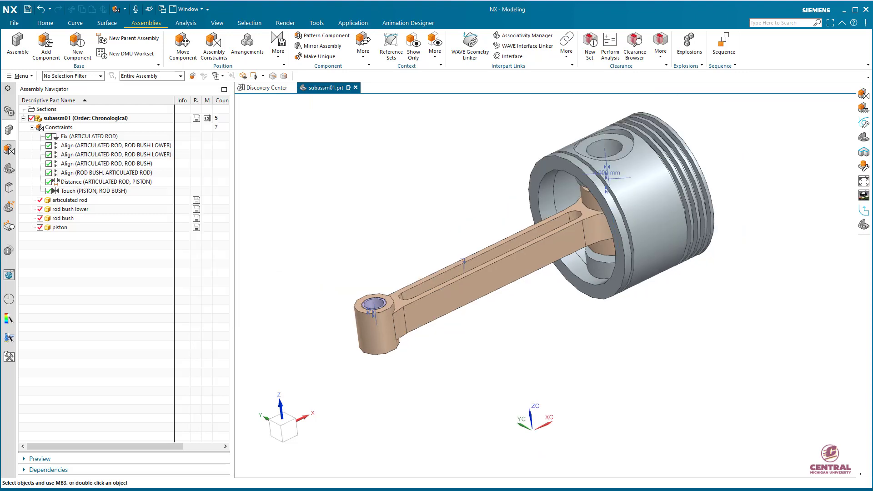
middle_drag(520, 253, 507, 273)
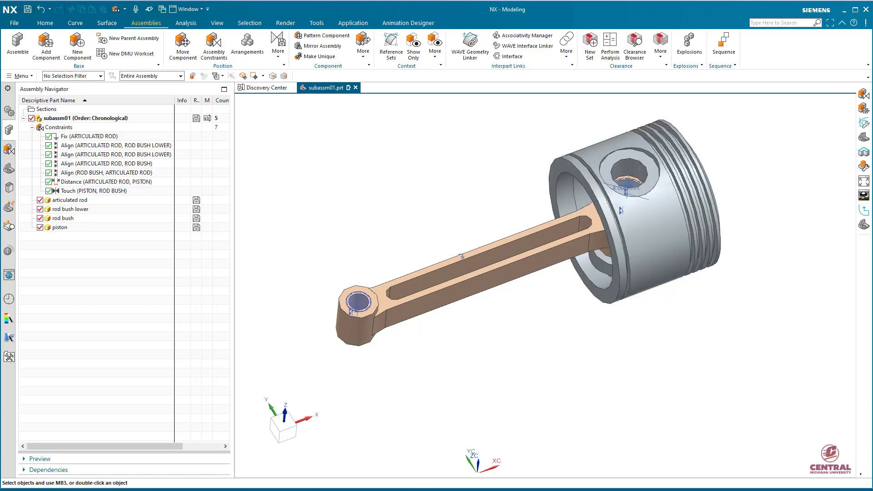
Step: Load piston pin.prt as the next component to add to the assembly
click(46, 46)
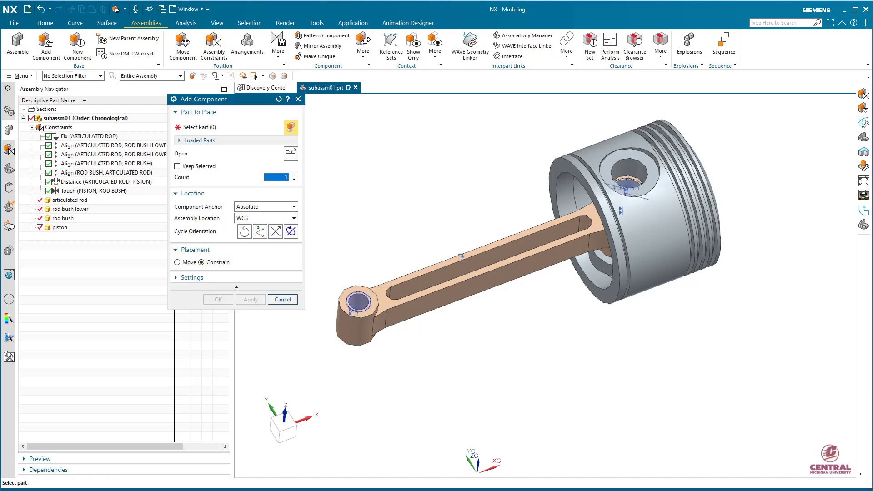
click(291, 154)
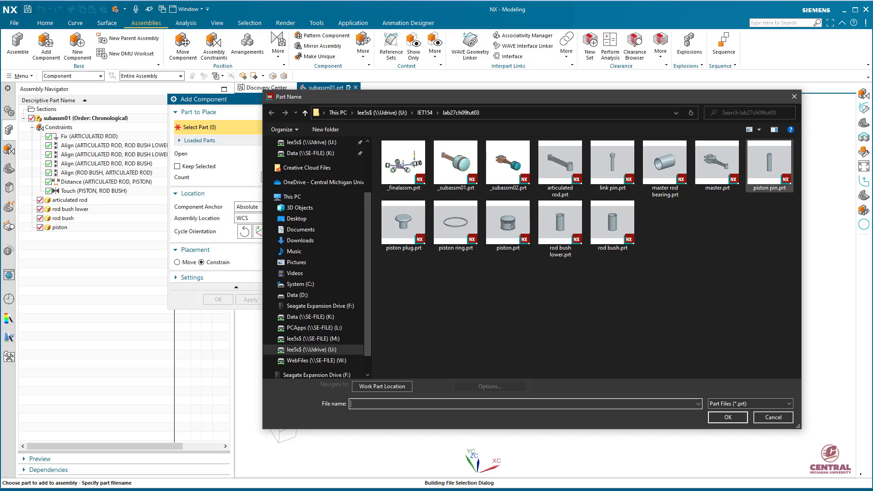
click(769, 165)
click(727, 417)
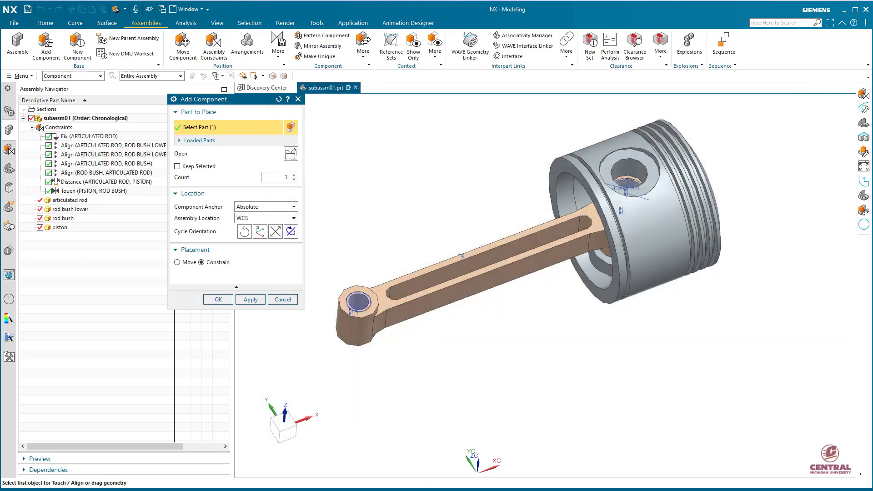
Step: Move the piston pin beside the piston to about X 103, Y 60, Z 0 mm and finish adding the component
mouse_move(534, 330)
middle_down()
mouse_move(482, 371)
mouse_move(455, 329)
mouse_move(533, 330)
middle_up()
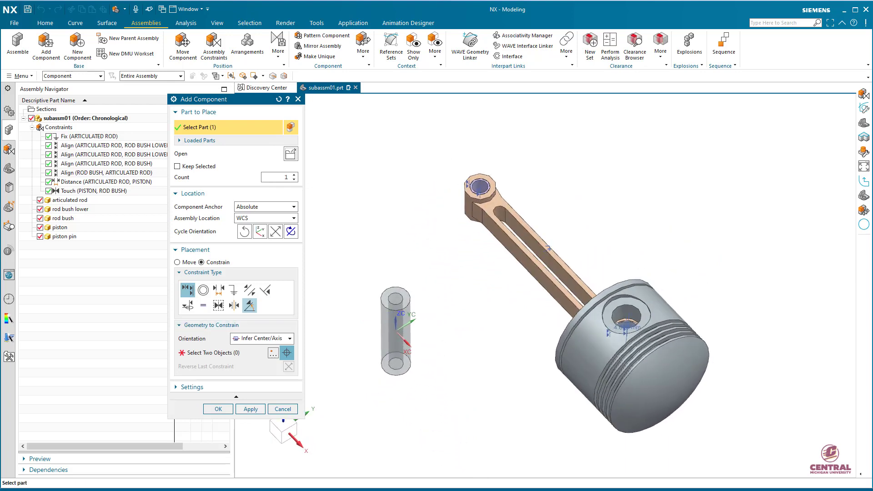
click(178, 262)
drag(433, 308, 498, 269)
drag(488, 321, 573, 409)
middle_drag(569, 400, 648, 387)
middle_drag(534, 330, 548, 328)
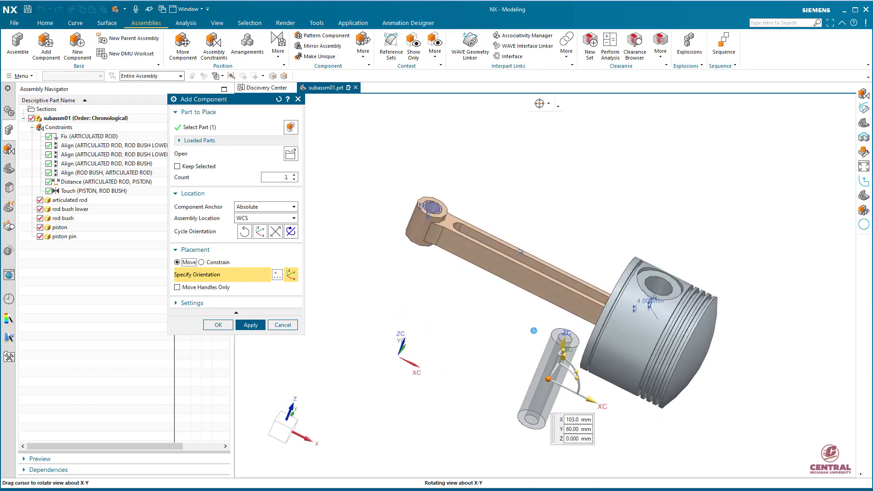
click(202, 262)
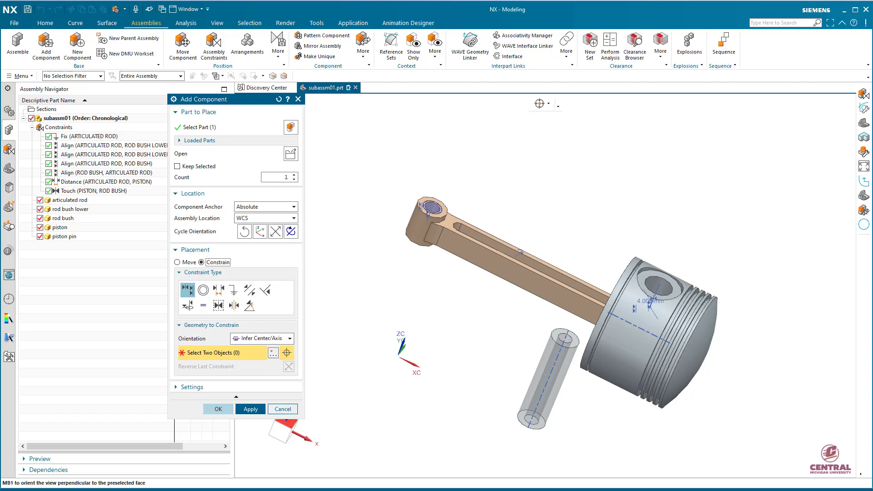
click(282, 409)
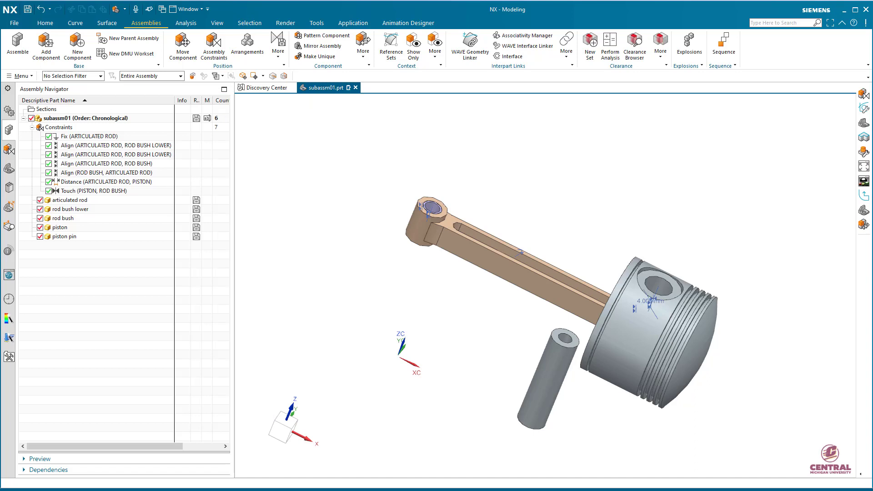
Step: Replace the reference sets of the piston pin and the articulated rod with Entire Part
right_click(545, 387)
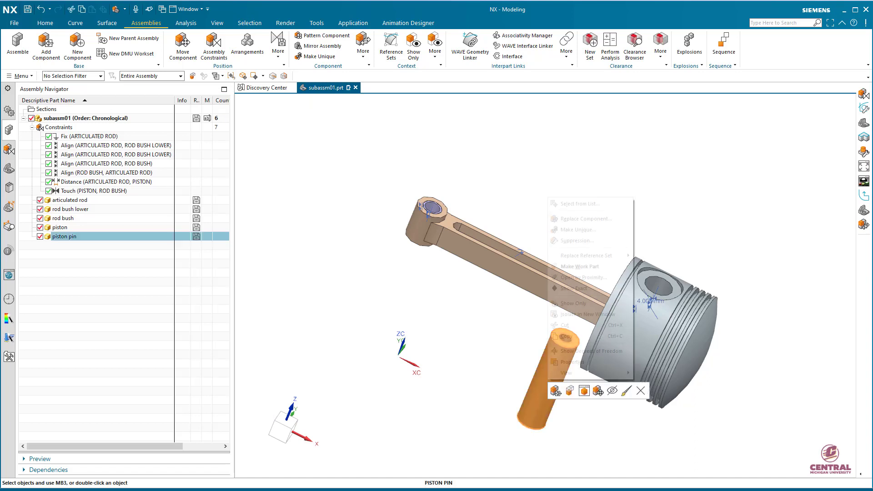
mouse_move(586, 256)
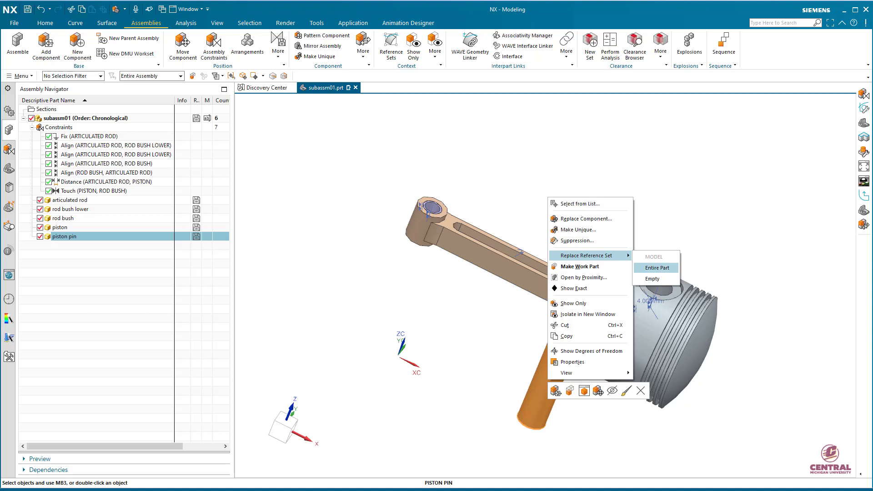
click(657, 267)
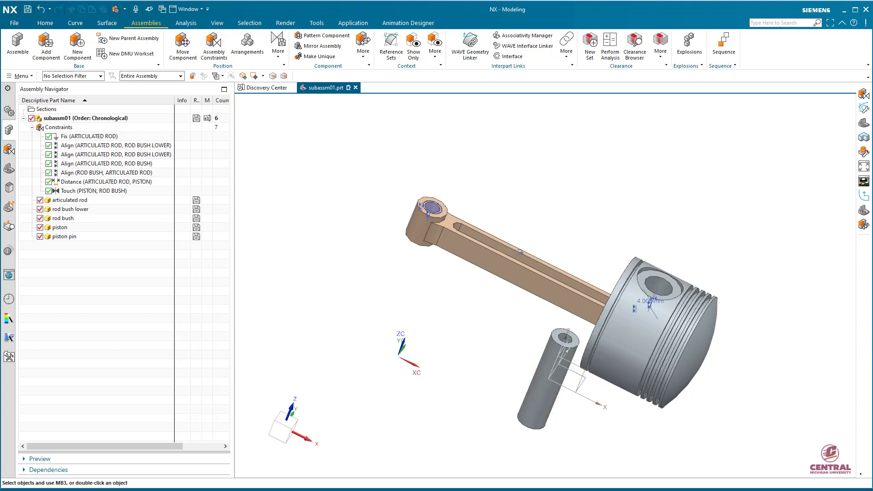
middle_drag(556, 335, 547, 311)
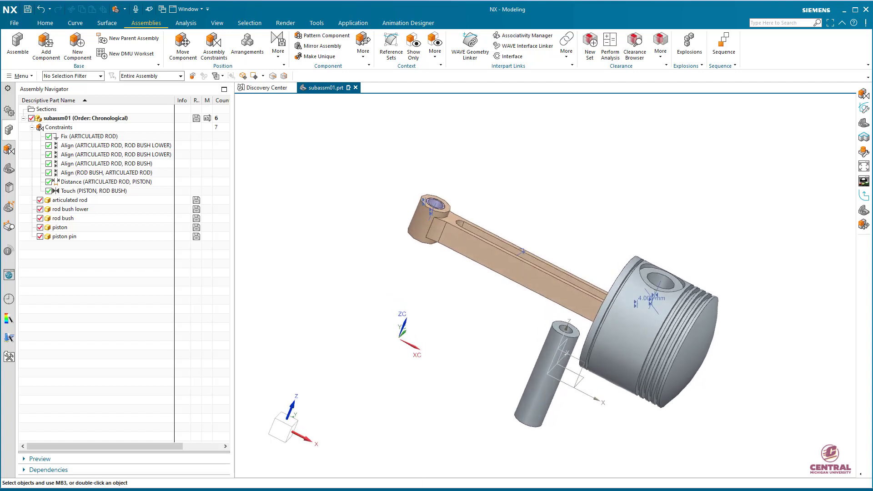
click(470, 245)
right_click(470, 246)
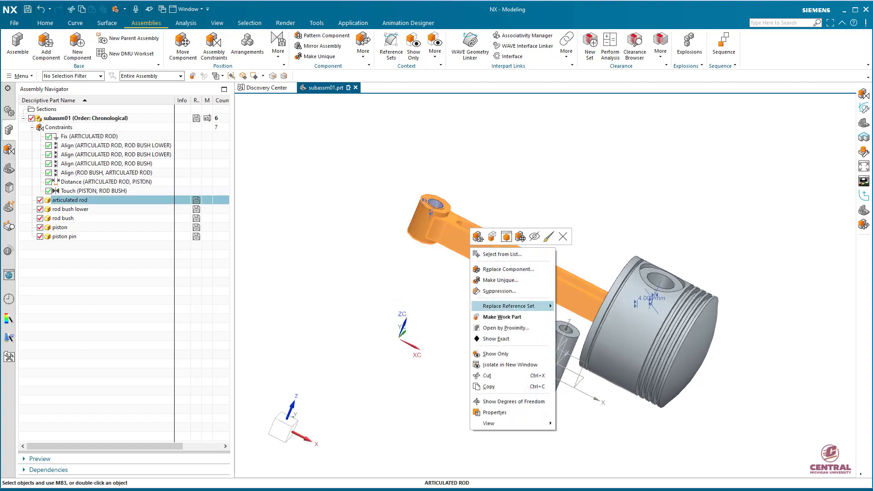
mouse_move(509, 306)
click(579, 318)
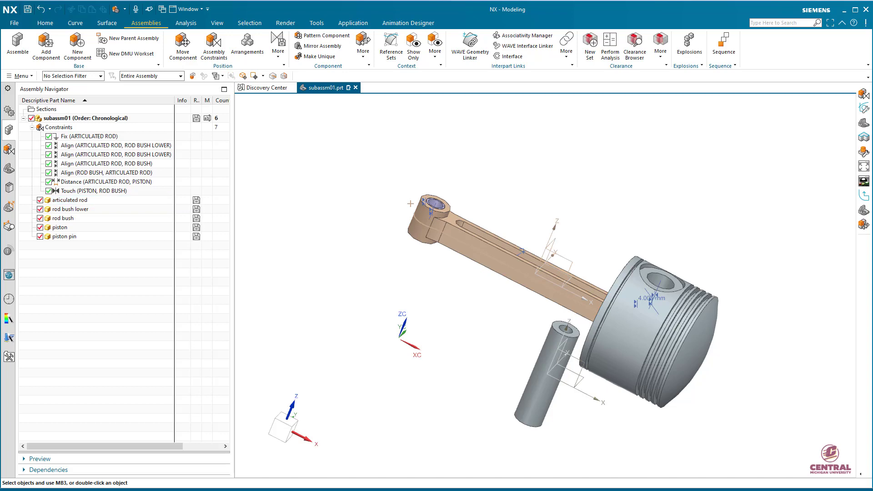
middle_drag(546, 310, 543, 309)
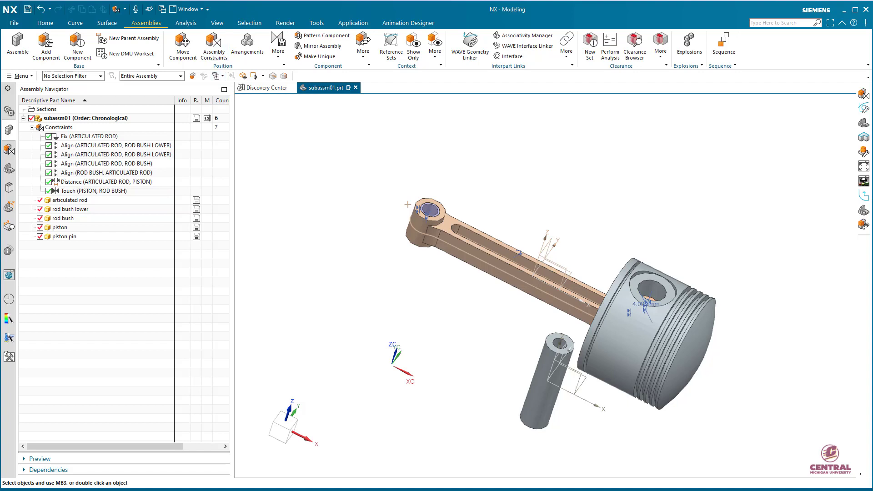
Step: Constrain the piston pin's middle datum plane to the articulated rod's middle datum plane using Align orientation
click(213, 46)
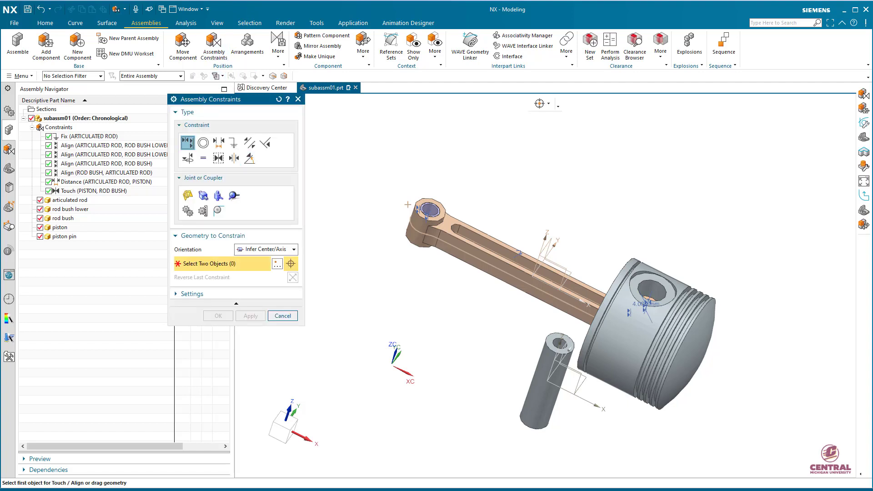
click(268, 249)
click(251, 286)
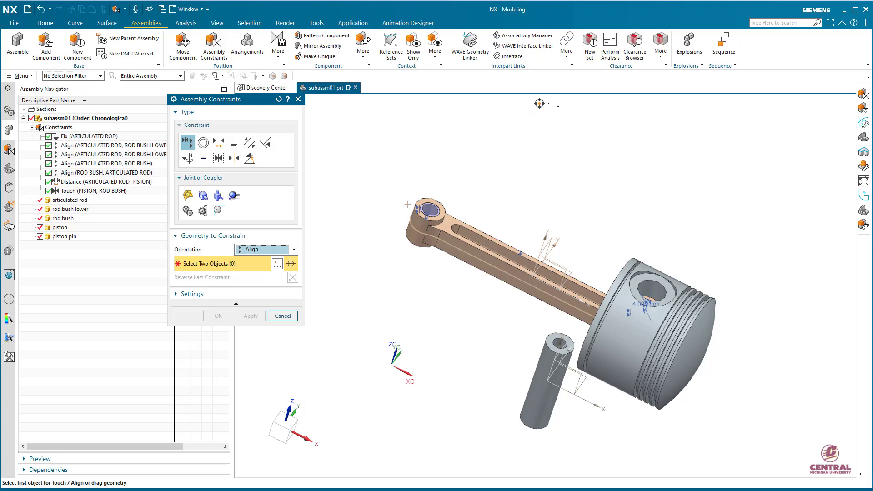
click(581, 386)
click(567, 280)
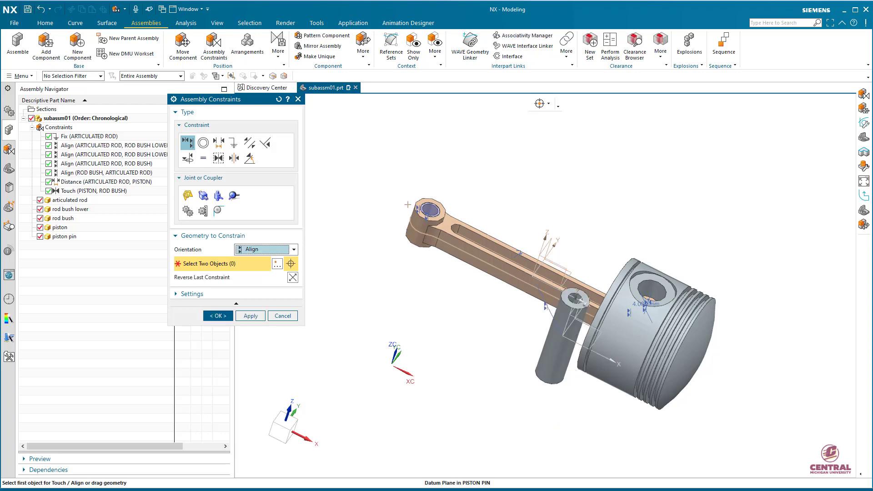
mouse_move(542, 308)
middle_down()
mouse_move(547, 268)
mouse_move(544, 304)
middle_up()
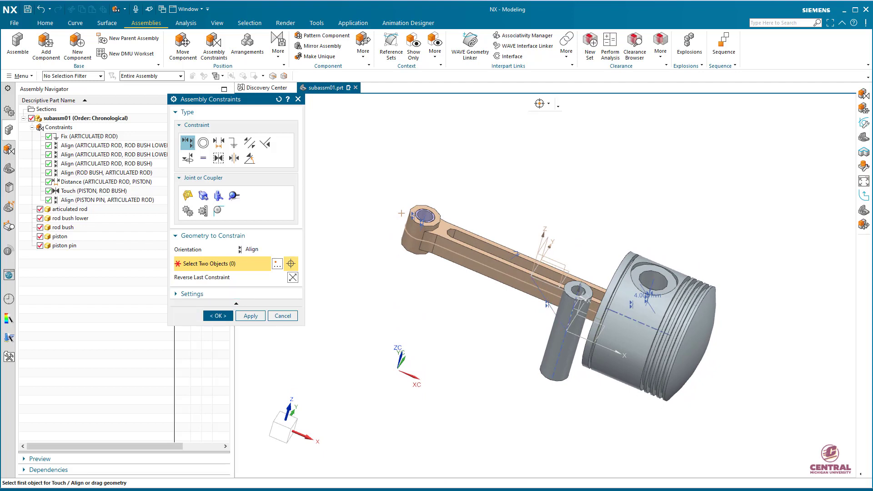
Step: Align the piston pin's centerline with the piston's pin hole centerline using Infer Center/Axis orientation, and finish the assembly constraints
click(266, 249)
click(264, 296)
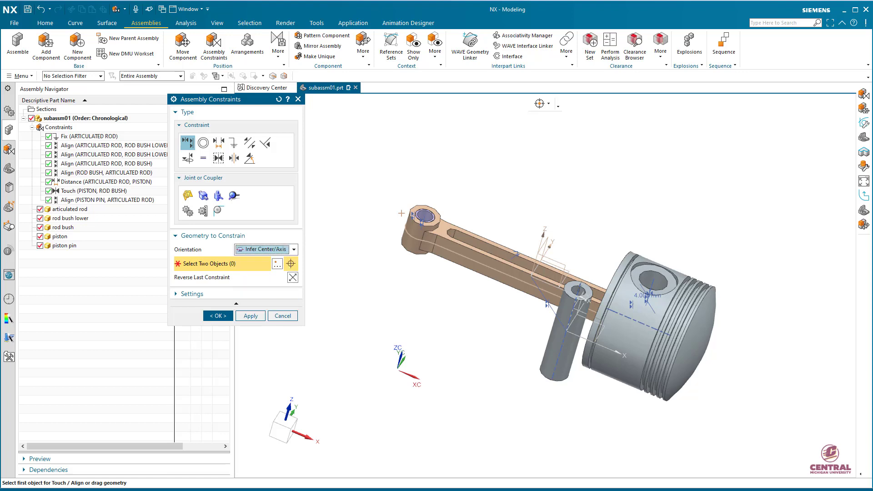
click(563, 345)
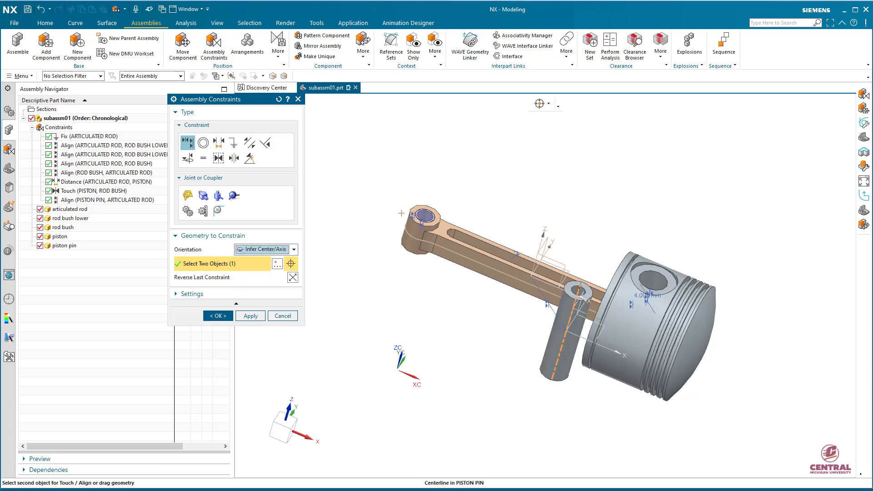
scroll(664, 288, up, 3)
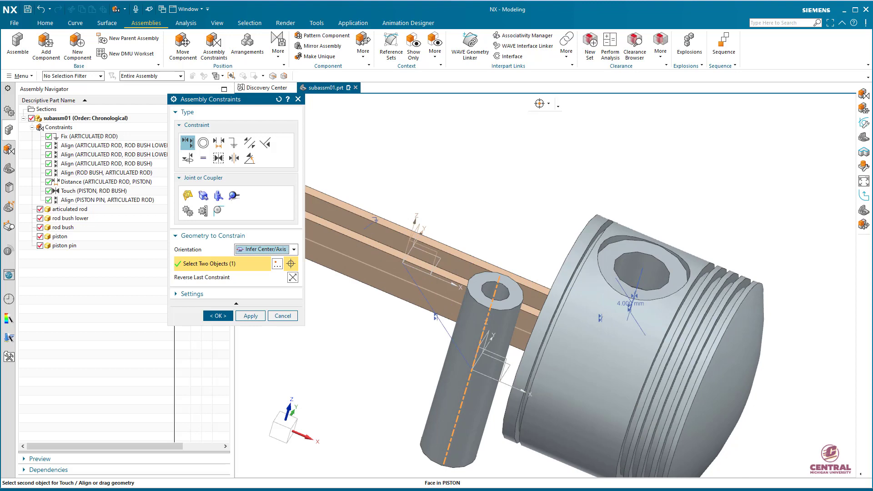
scroll(634, 278, up, 3)
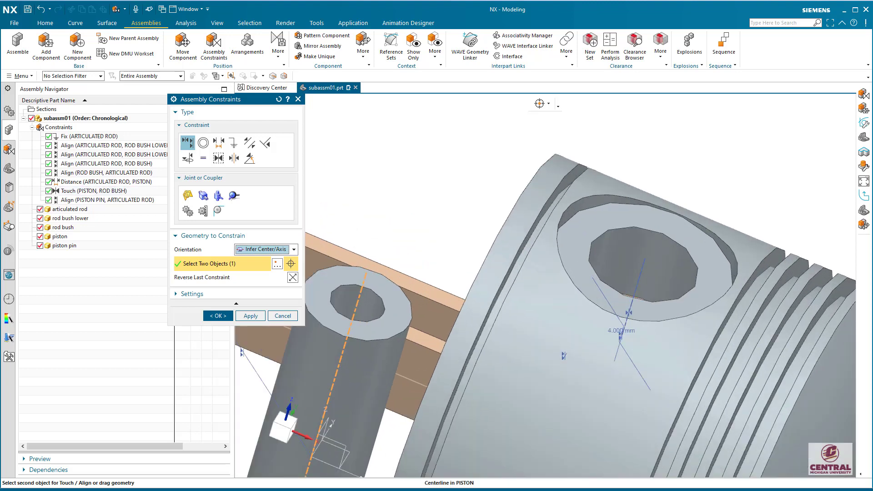
scroll(643, 273, up, 1)
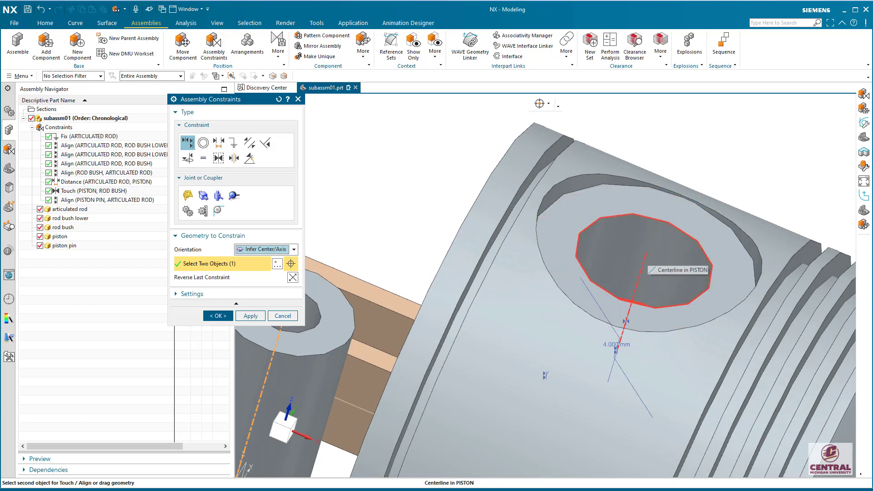
click(644, 262)
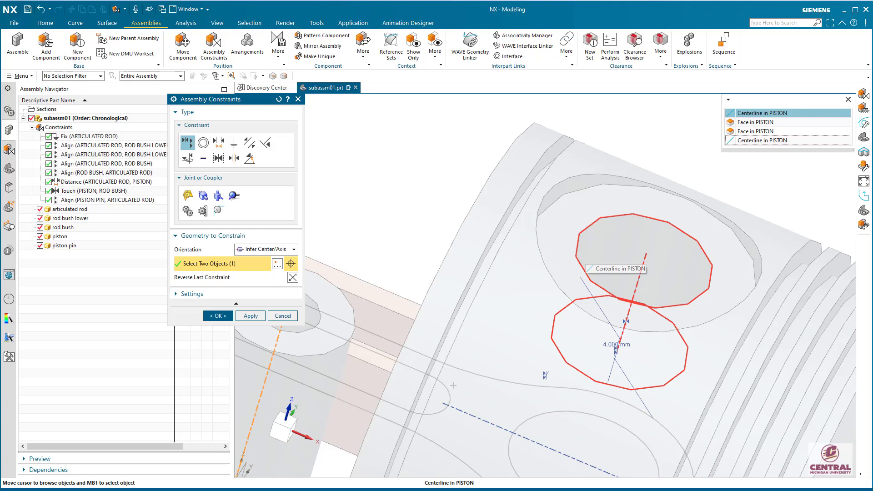
click(773, 112)
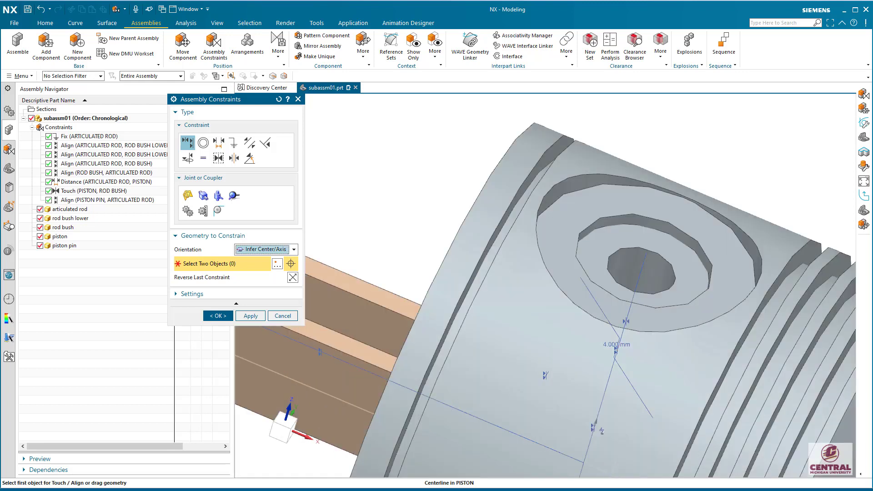
click(218, 316)
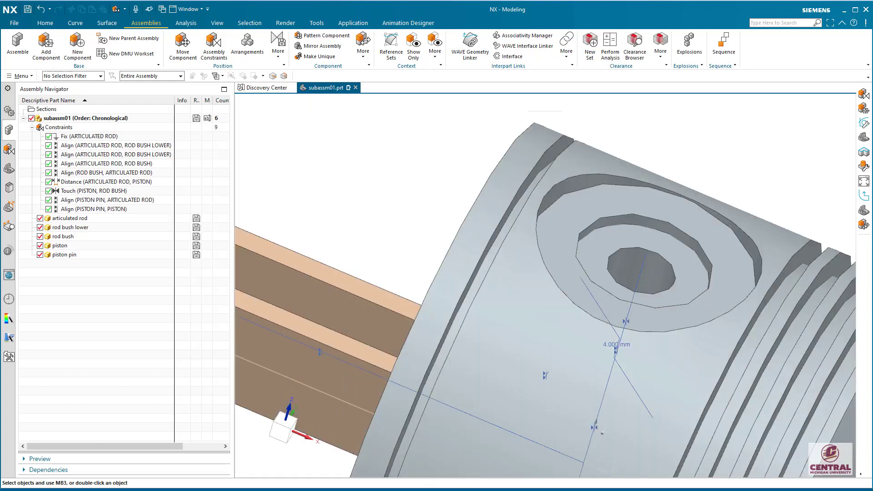
Step: Change the piston's display color to light blue
scroll(394, 377, down, 4)
shift+middle_drag(545, 286, 598, 167)
right_click(464, 318)
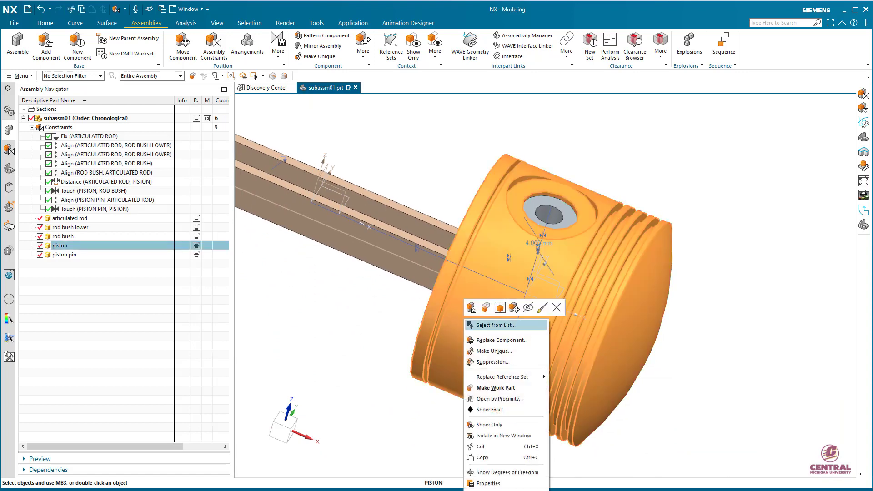
click(542, 308)
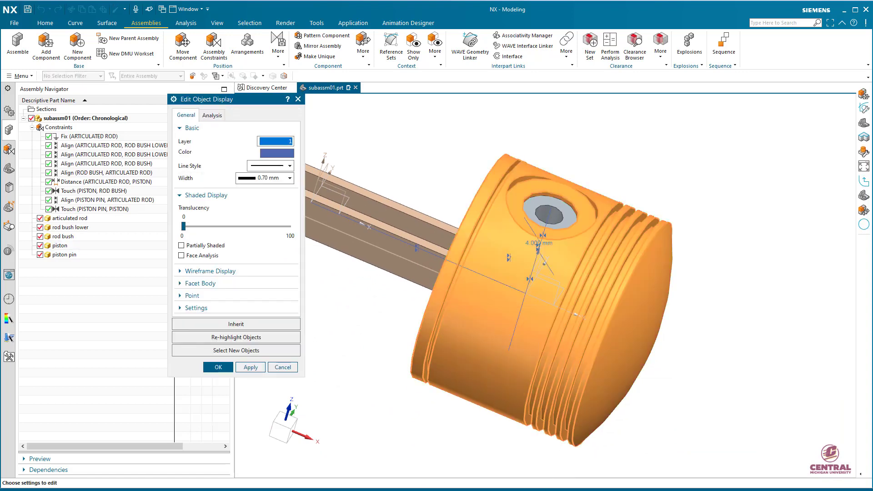
click(277, 152)
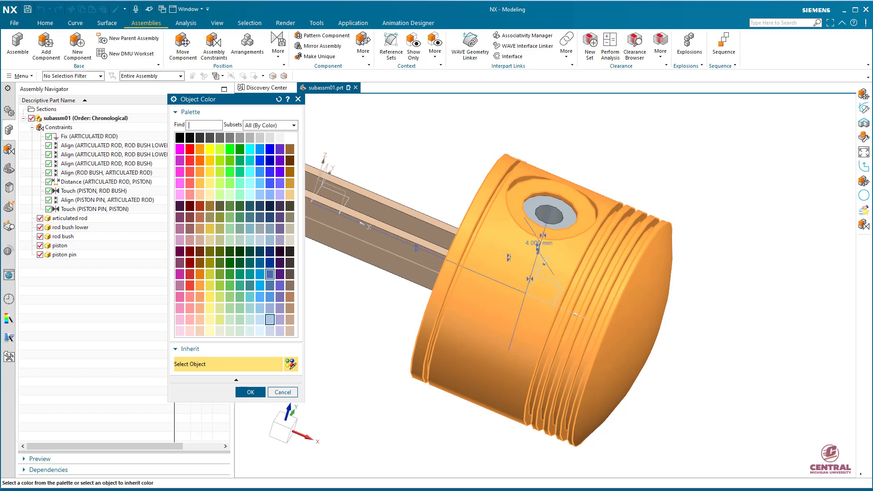
click(250, 392)
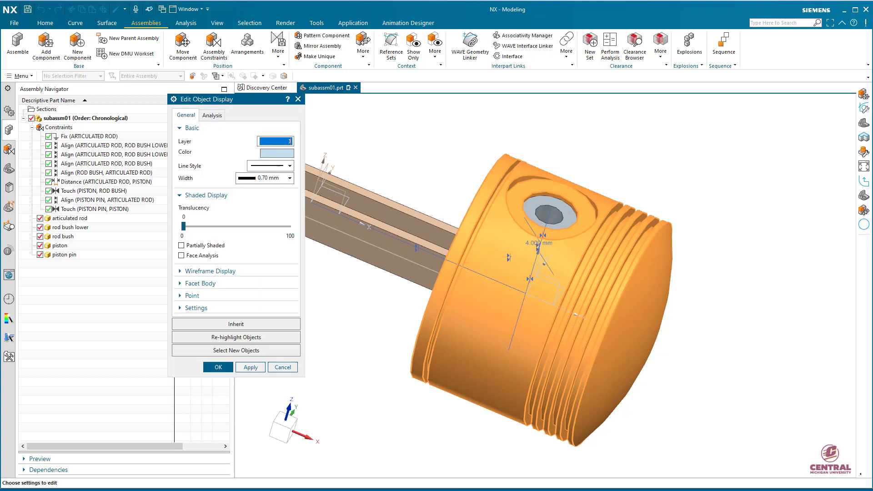
click(218, 367)
Step: Change the piston pin's display color to a pale teal
right_click(566, 210)
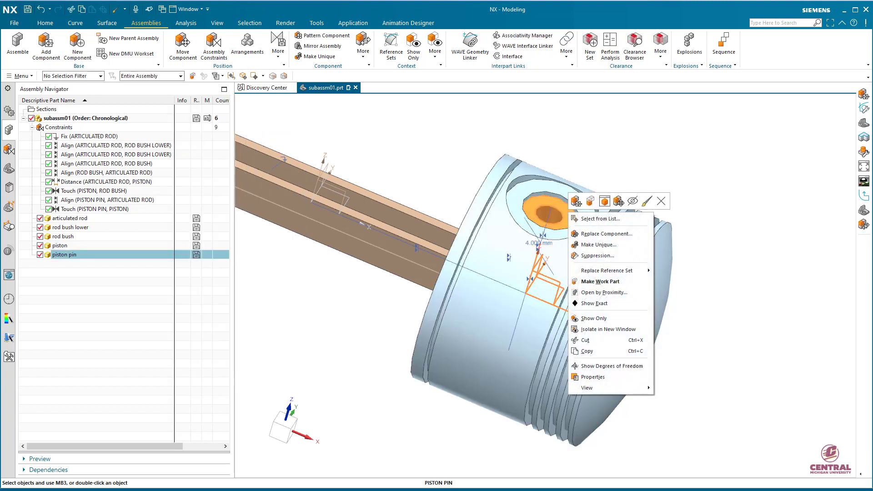
click(647, 201)
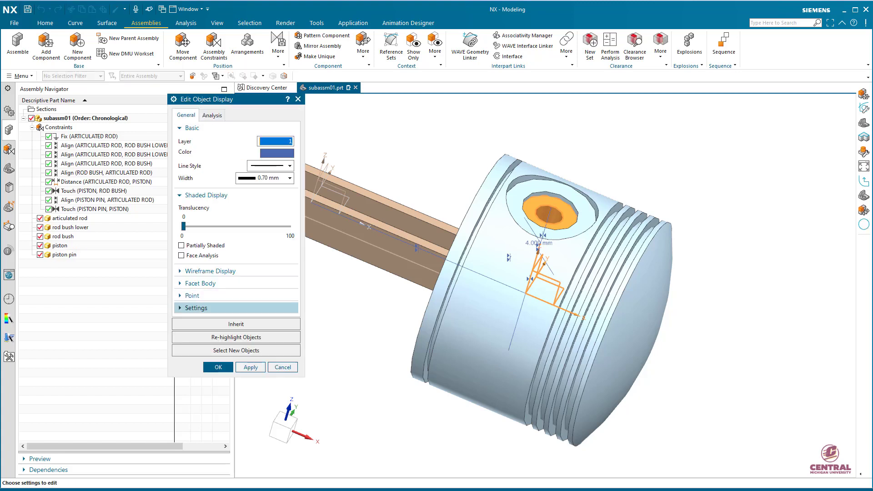
click(277, 152)
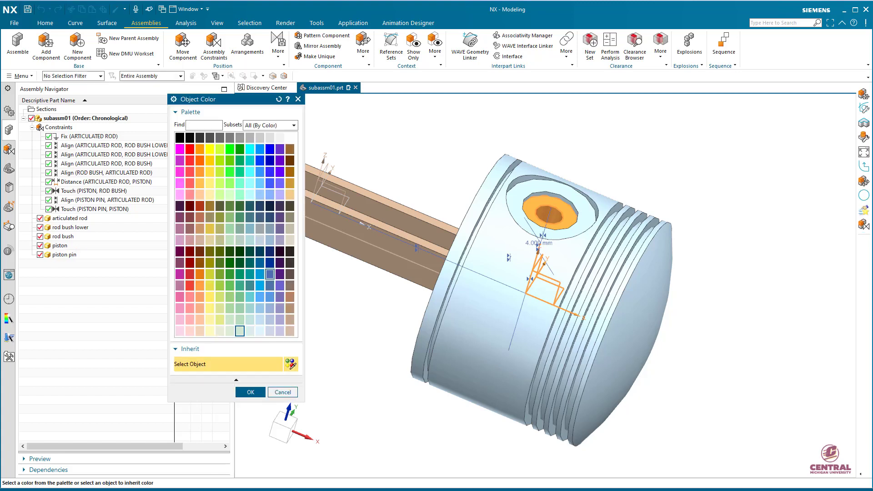
click(251, 392)
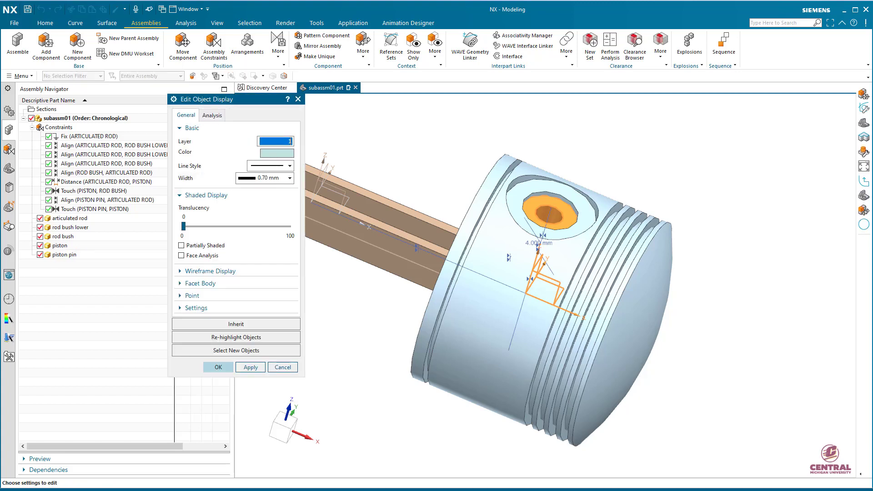
click(219, 367)
Step: Change the piston pin's display color to pale green
scroll(327, 378, down, 1)
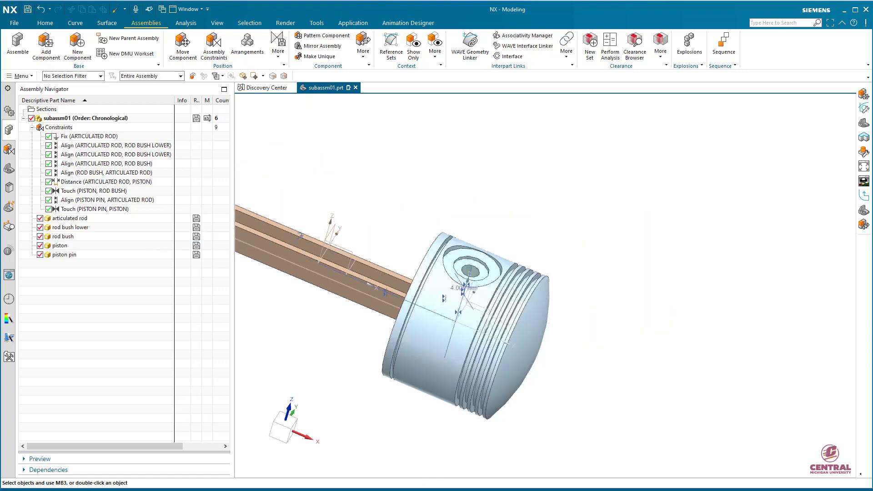
right_click(478, 273)
click(561, 263)
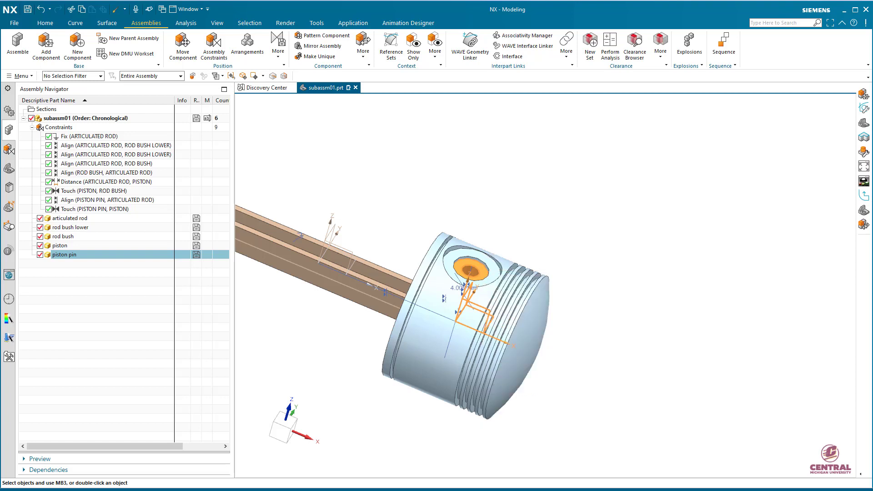
click(277, 153)
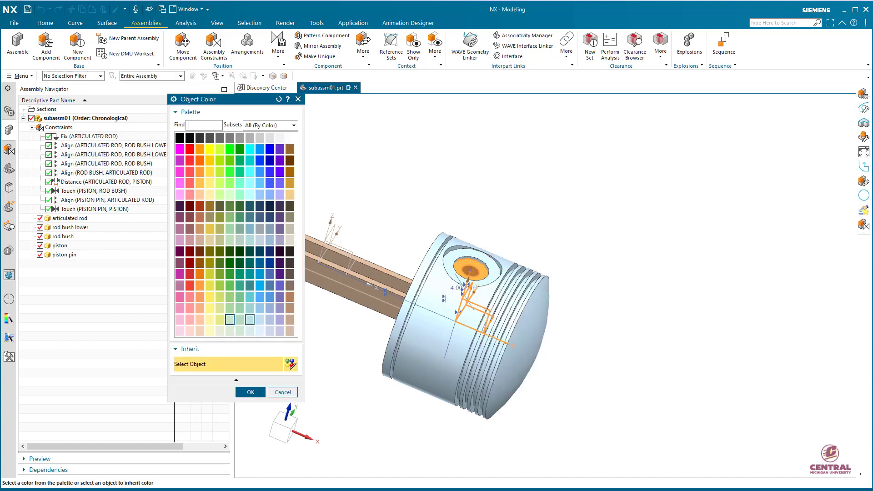
click(250, 392)
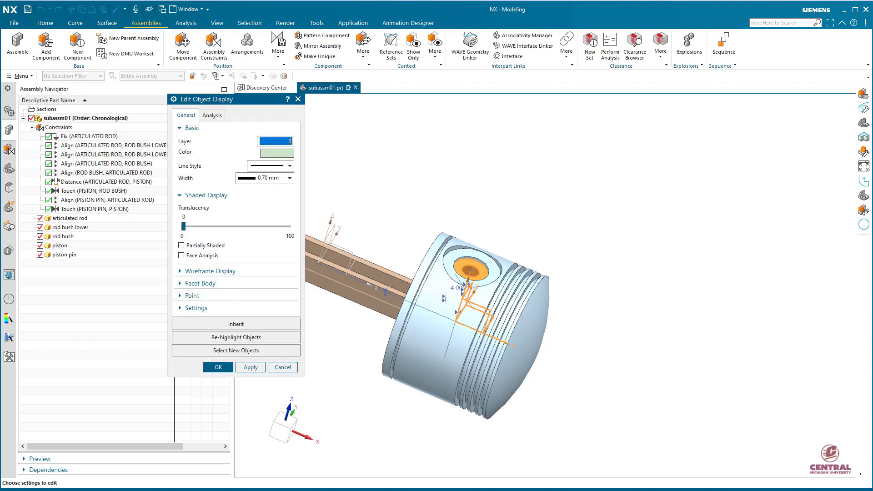
click(219, 367)
Step: Examine the rod, piston and pin subassembly from several angles and distances
scroll(342, 396, down, 1)
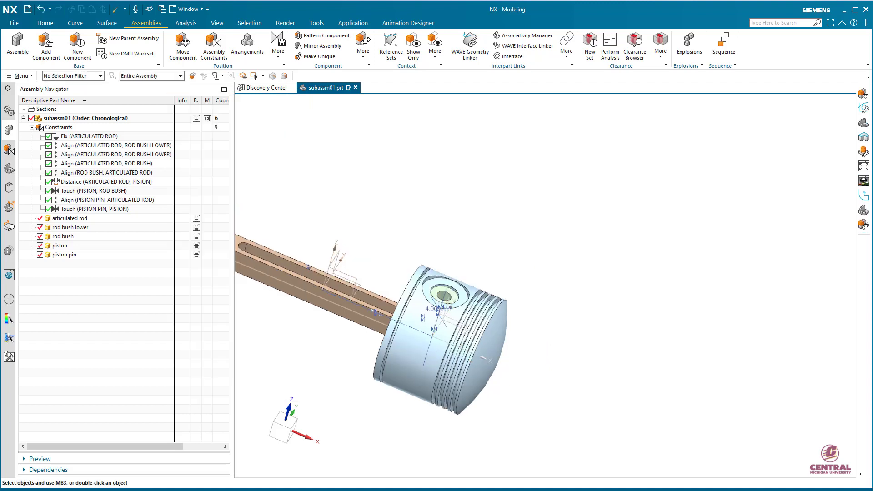
shift+middle_drag(342, 397, 521, 375)
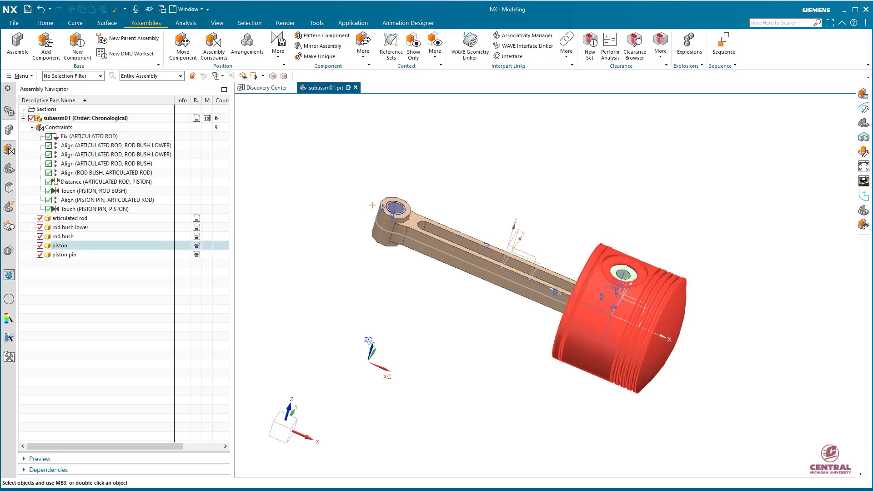
middle_drag(491, 360, 623, 328)
middle_drag(474, 250, 353, 281)
middle_drag(597, 314, 602, 334)
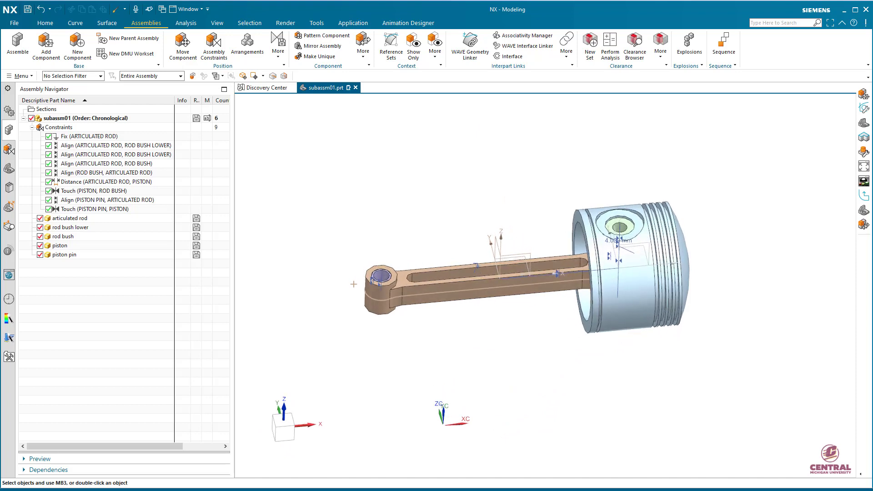
scroll(601, 334, up, 2)
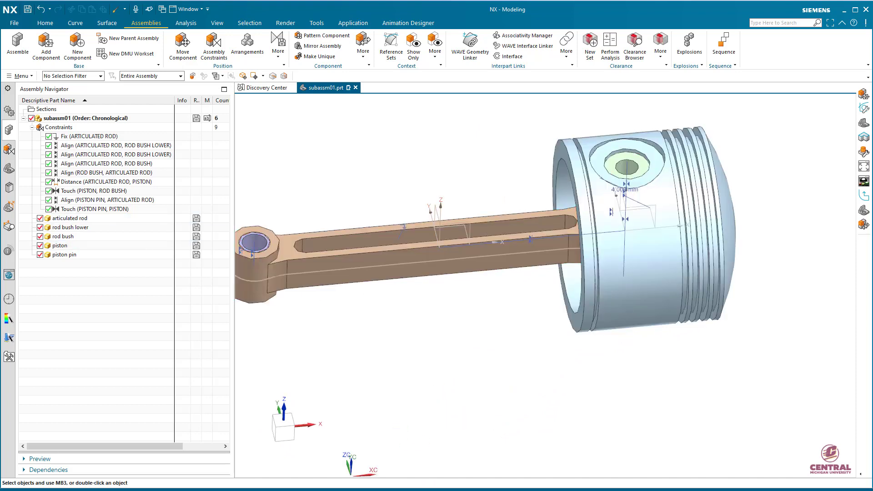
scroll(518, 282, down, 4)
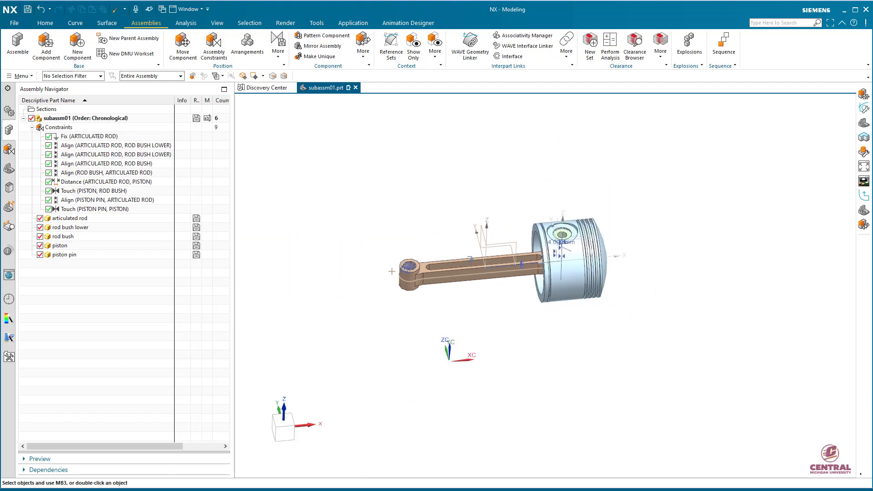
scroll(355, 267, up, 2)
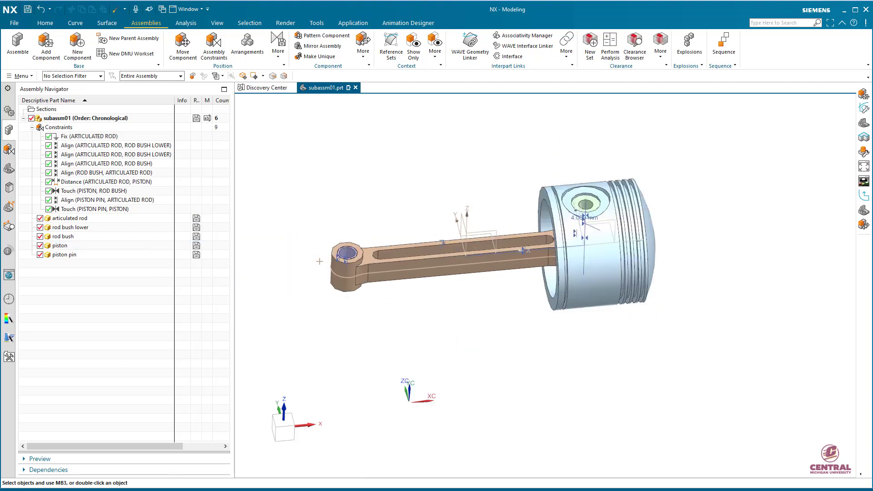
scroll(496, 347, up, 1)
shift+middle_drag(544, 285, 606, 299)
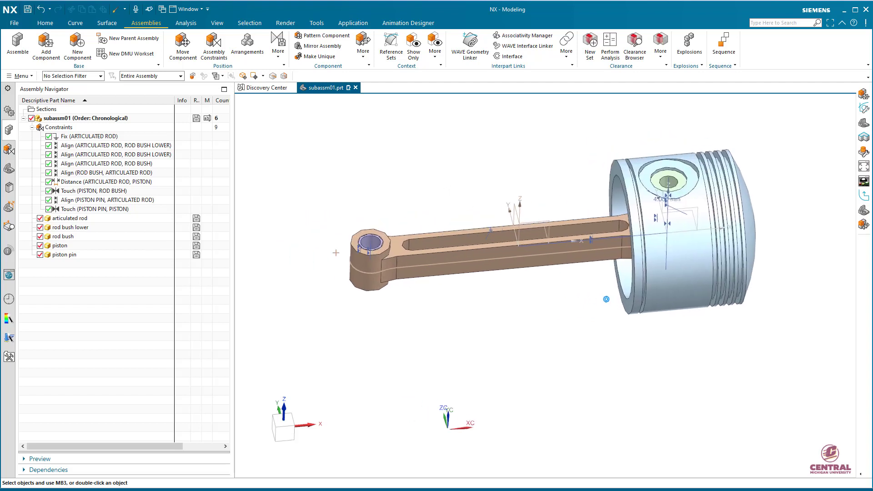
Step: Replace the reference sets of the articulated rod and the piston pin so that only their solid geometry displays, without datums
right_click(491, 254)
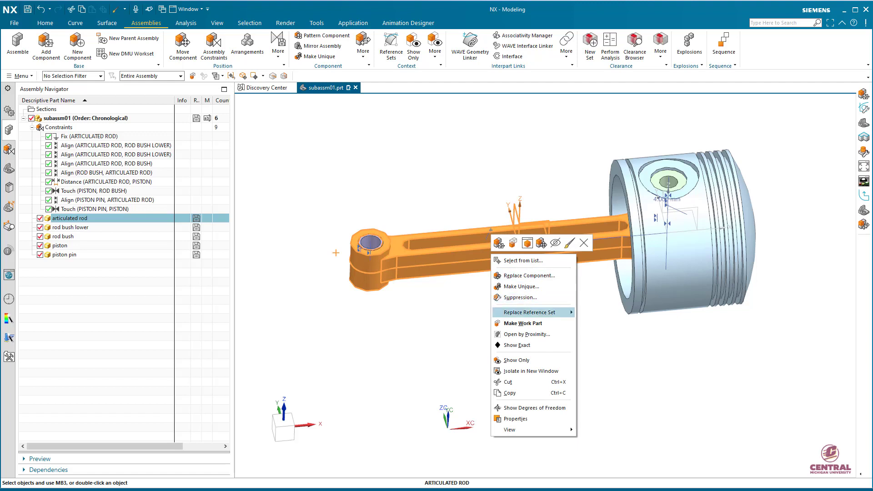
mouse_move(529, 312)
click(596, 314)
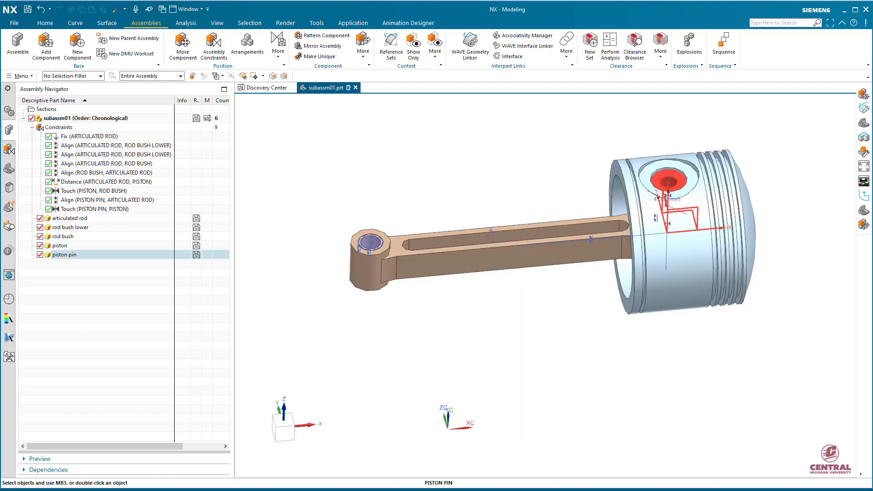
right_click(678, 180)
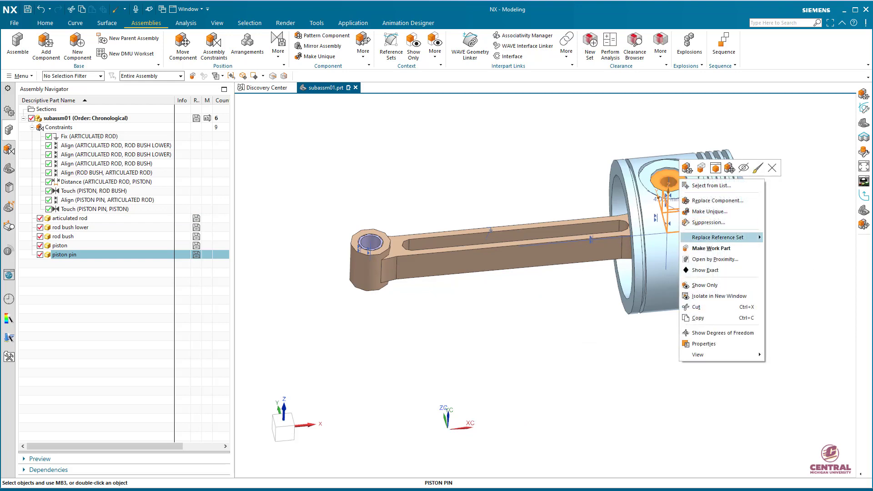
mouse_move(718, 237)
click(785, 238)
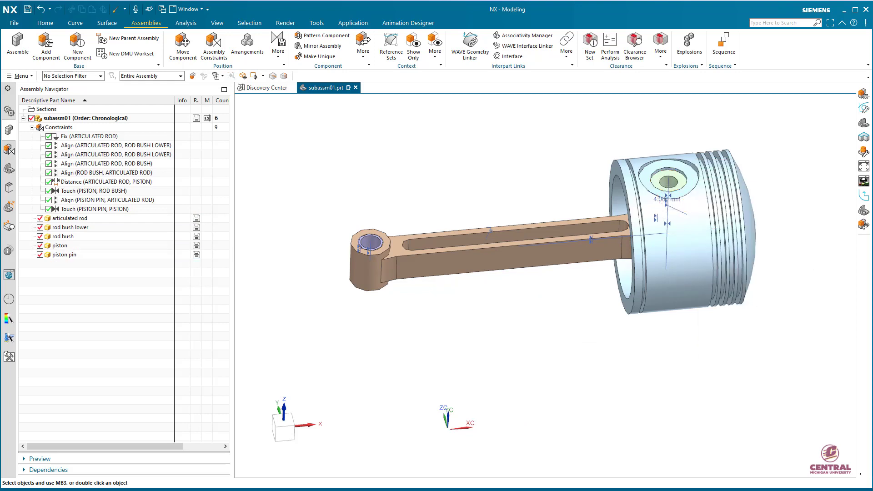
Step: Add the piston plug.prt component from the lab27ch09tut03 folder to the assembly, located at the WCS
scroll(549, 337, down, 2)
scroll(549, 336, up, 2)
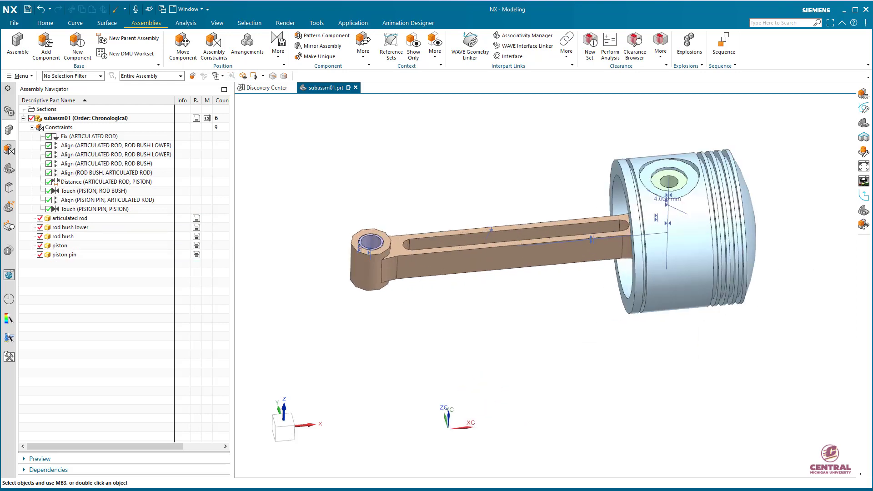
mouse_move(549, 336)
middle_down()
mouse_move(516, 254)
mouse_move(541, 318)
mouse_move(563, 339)
middle_up()
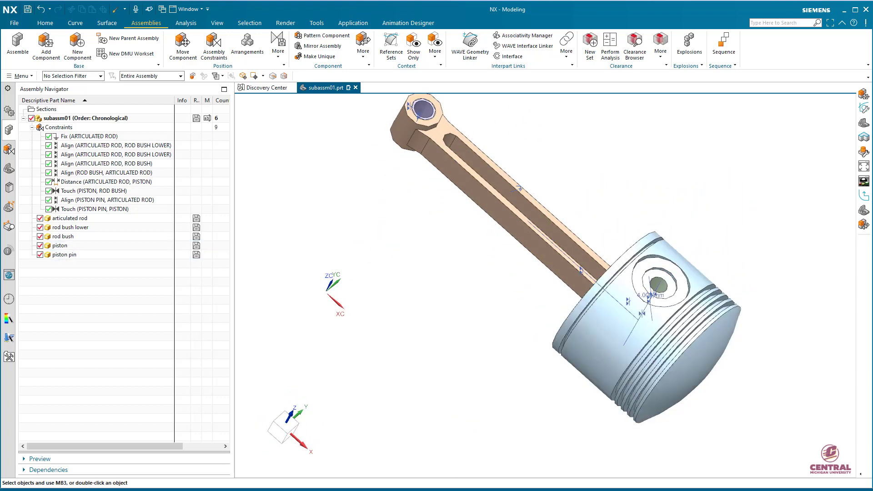
middle_drag(541, 246, 559, 255)
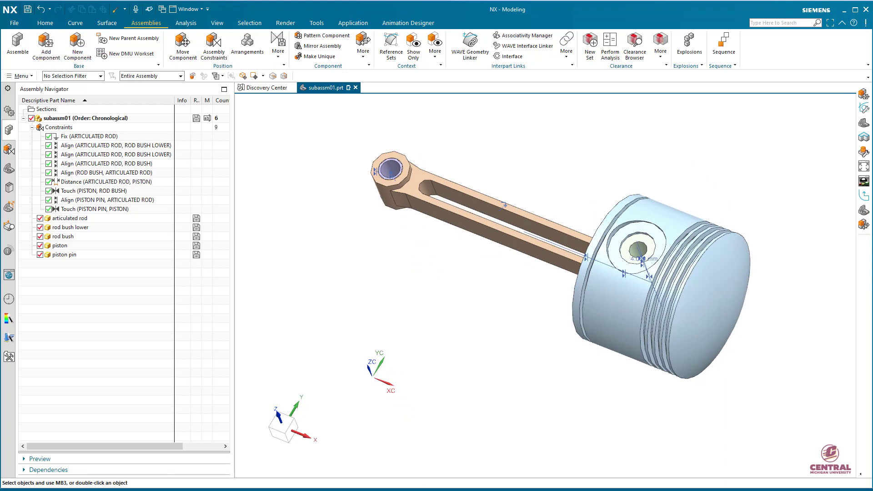
click(45, 46)
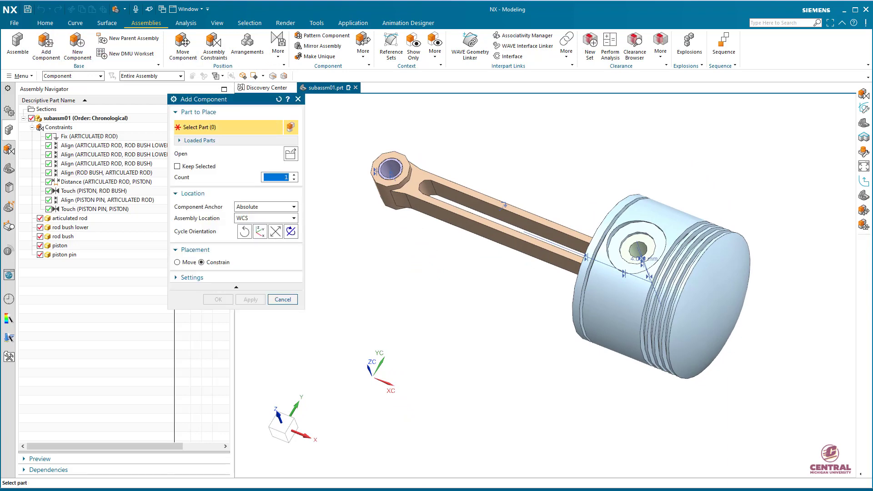
click(290, 153)
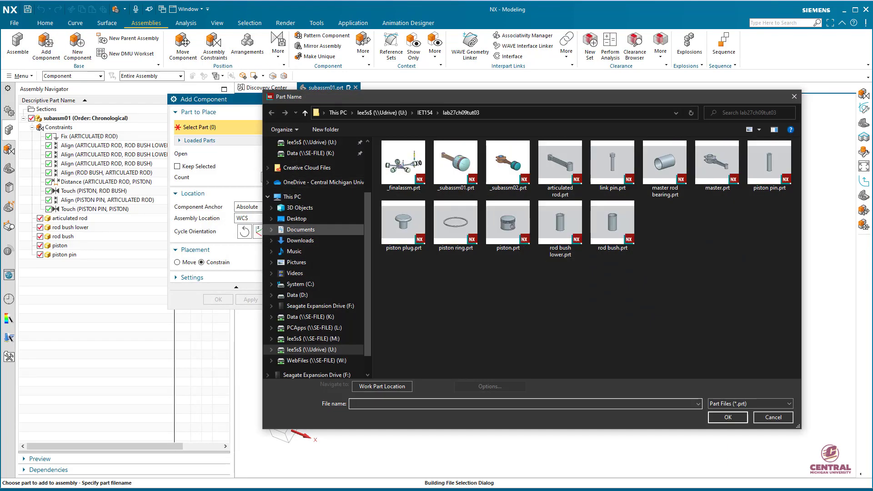
click(403, 226)
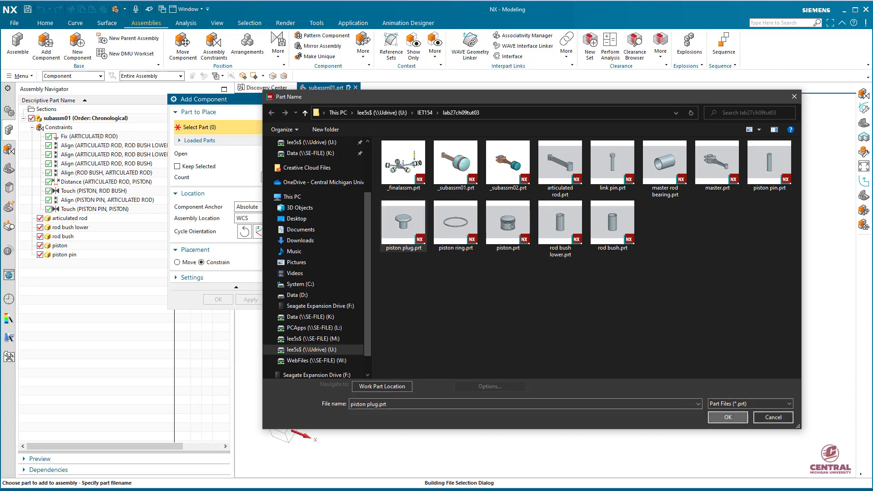
click(728, 417)
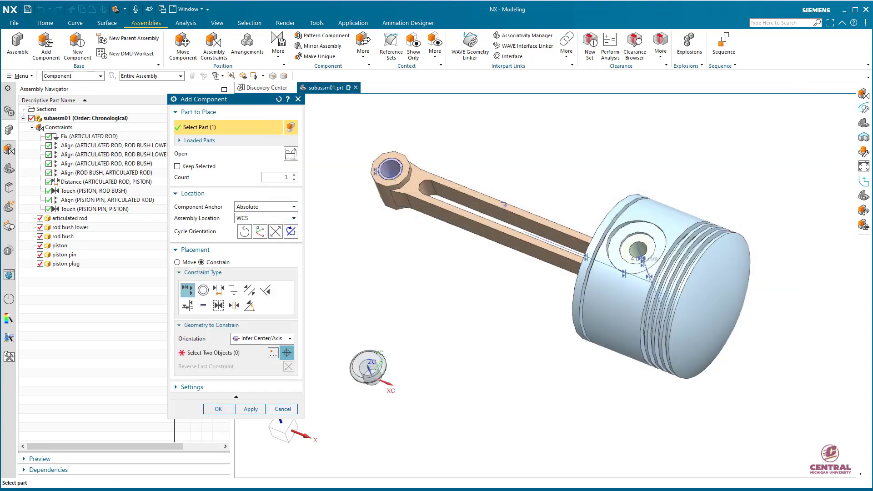
Step: Move the piston plug above the rod near the piston, to about X 99, Y 106, Z 127.5 mm
click(177, 263)
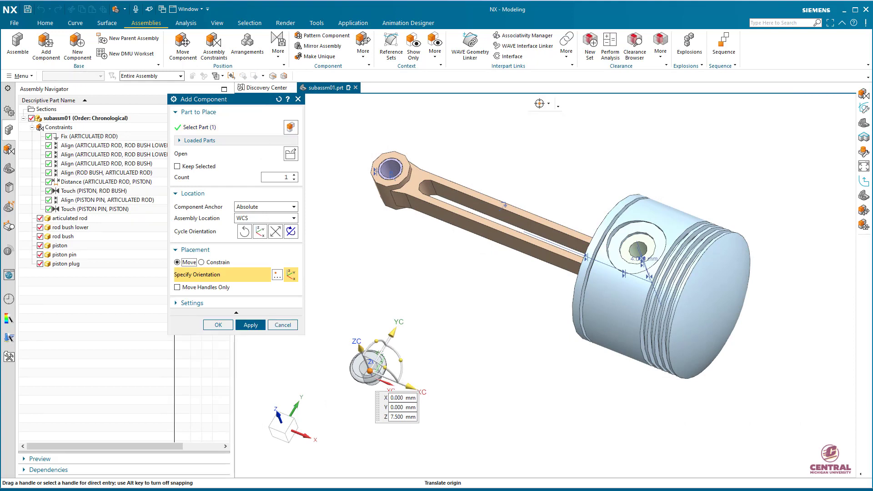
drag(390, 334, 434, 91)
drag(452, 143, 599, 200)
Step: Constrain the piston plug's centerline to the piston pin's centerline using Infer Center/Axis orientation
middle_drag(532, 291, 419, 340)
scroll(585, 247, up, 3)
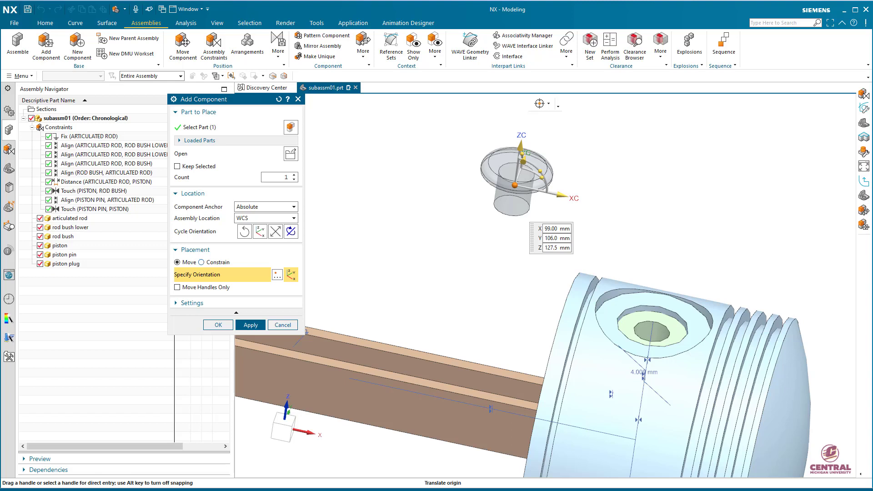
click(201, 263)
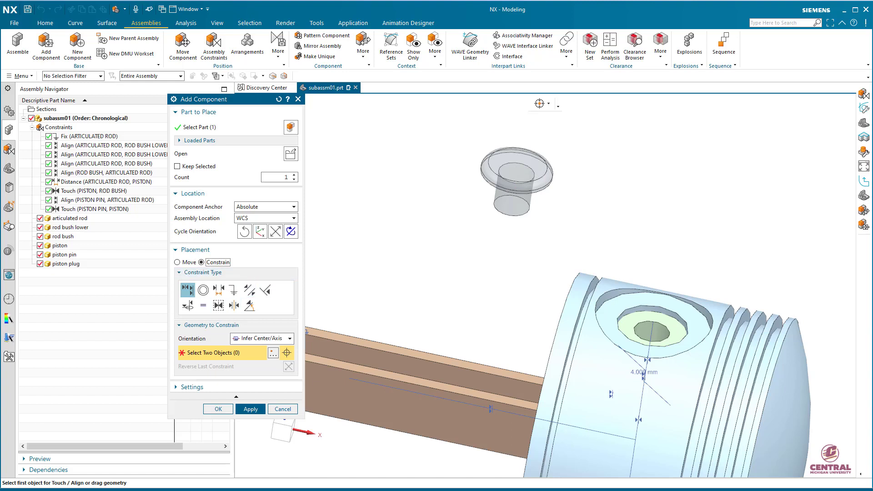
click(513, 189)
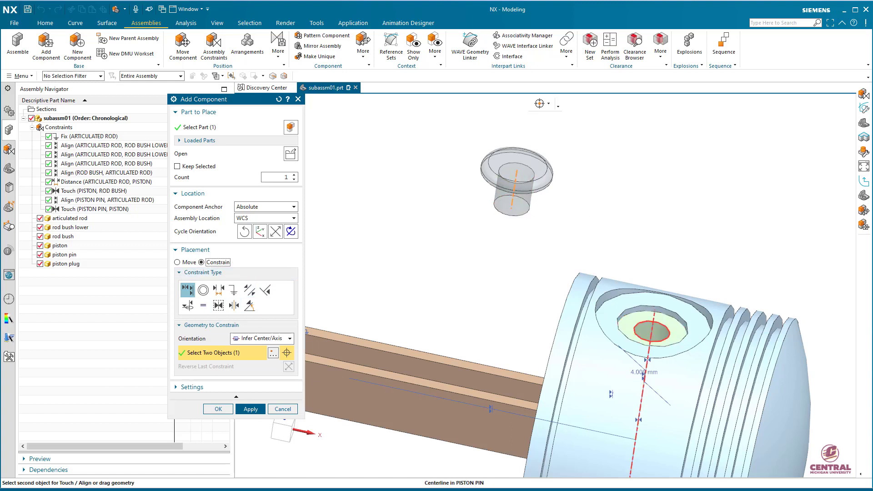
click(653, 319)
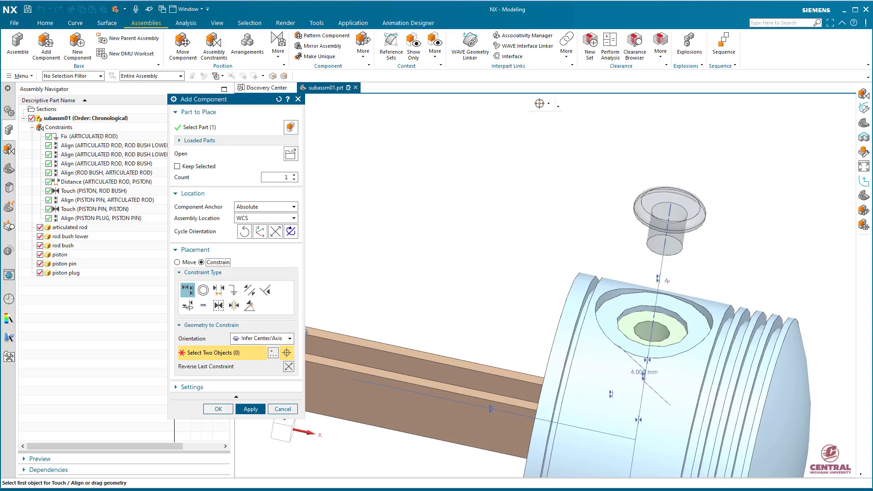
Step: Constrain the piston pin's end face to the underside of the piston plug's head using Touch orientation, and finish adding the component
click(273, 338)
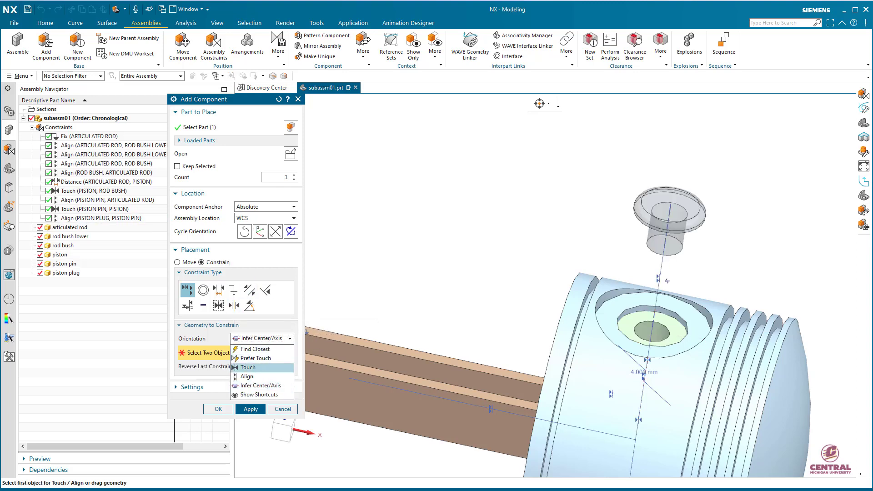
click(248, 366)
middle_drag(424, 191, 421, 390)
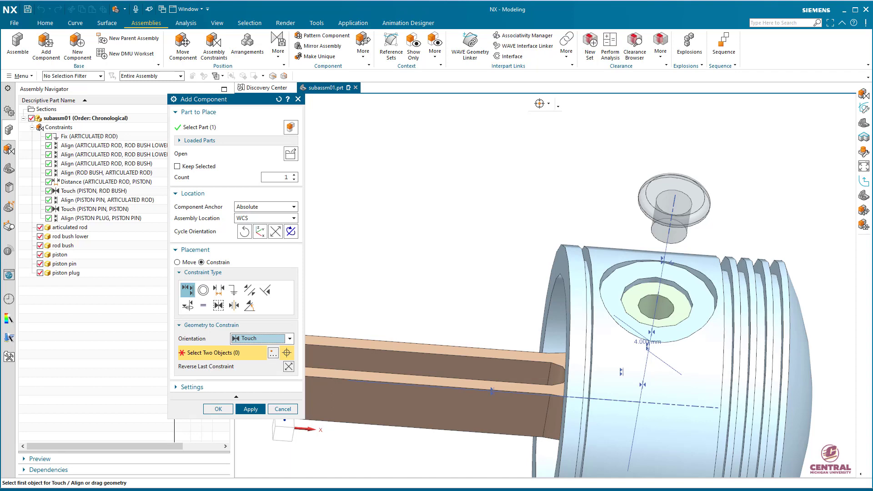
middle_drag(420, 335, 413, 407)
click(639, 289)
click(631, 214)
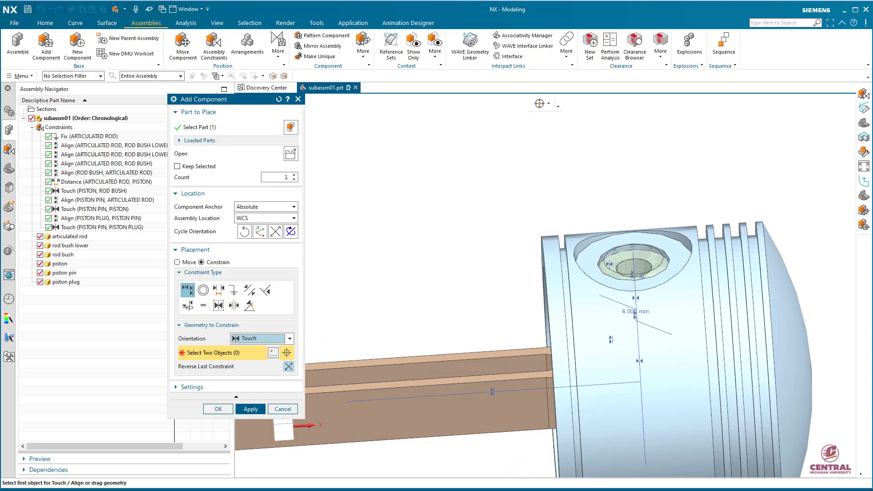
click(218, 409)
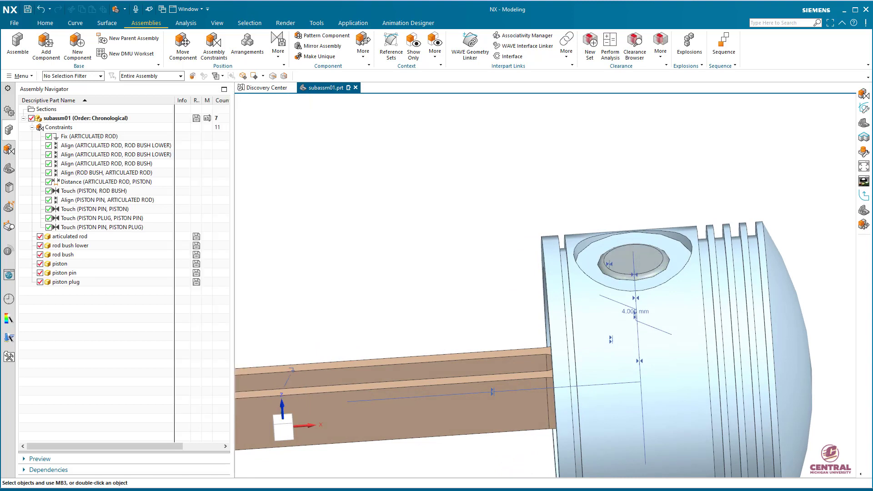
Step: Change the piston plug's display color to pale yellow-green
right_click(644, 262)
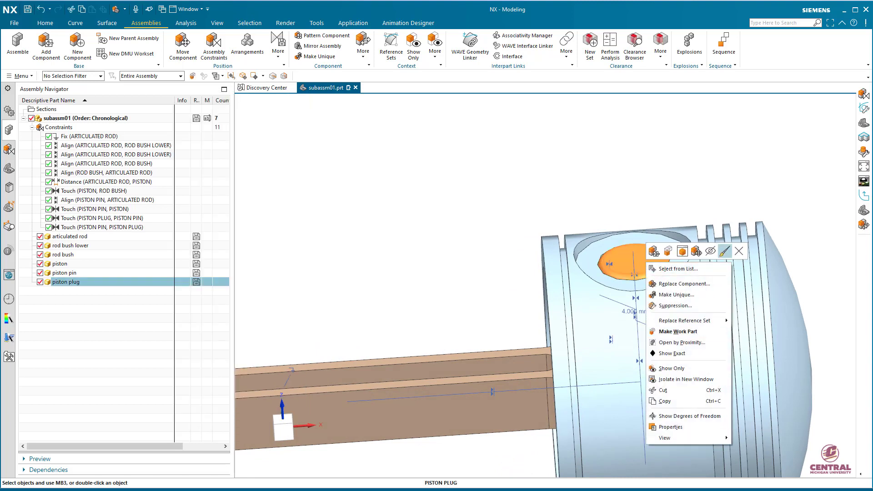
click(725, 251)
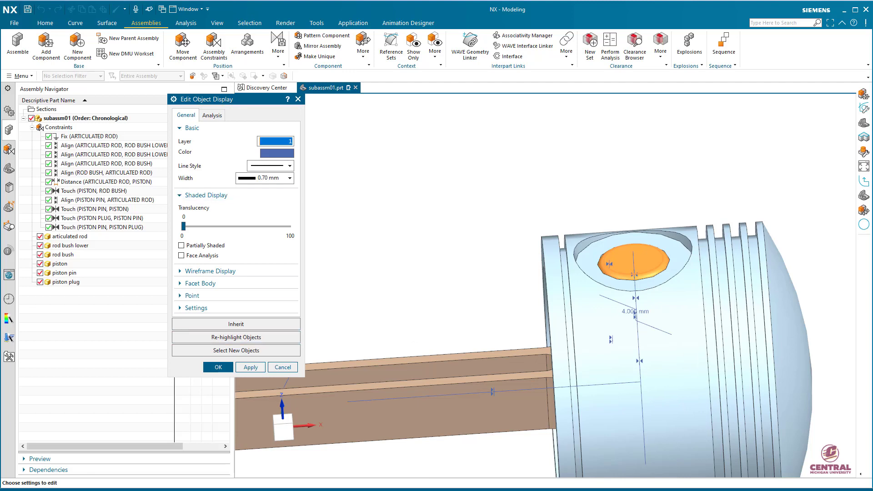
click(277, 153)
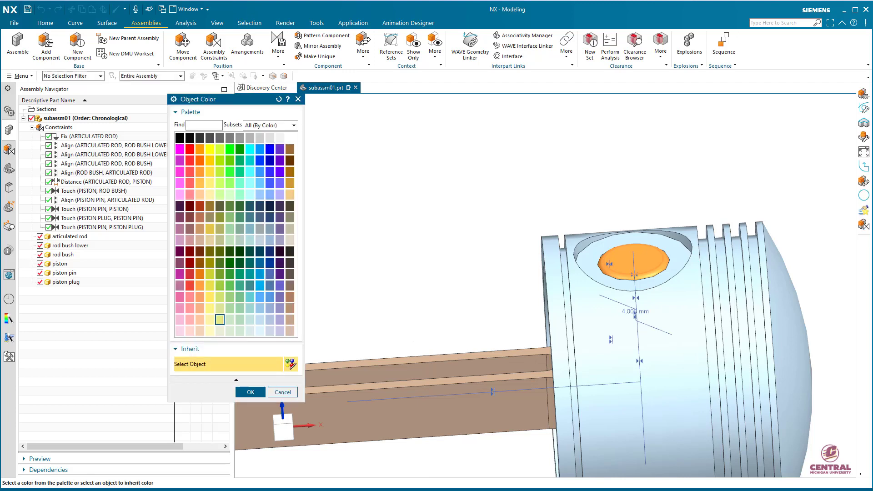
click(250, 393)
click(218, 366)
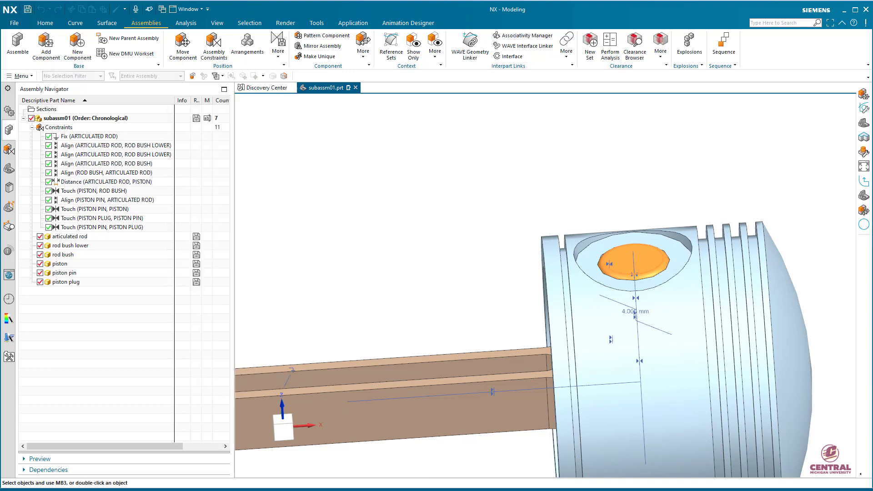
Step: Add a second piston plug component, choosing piston plug.prt from the parts already loaded
middle_drag(450, 335, 424, 370)
scroll(448, 312, down, 2)
shift+middle_drag(545, 285, 670, 124)
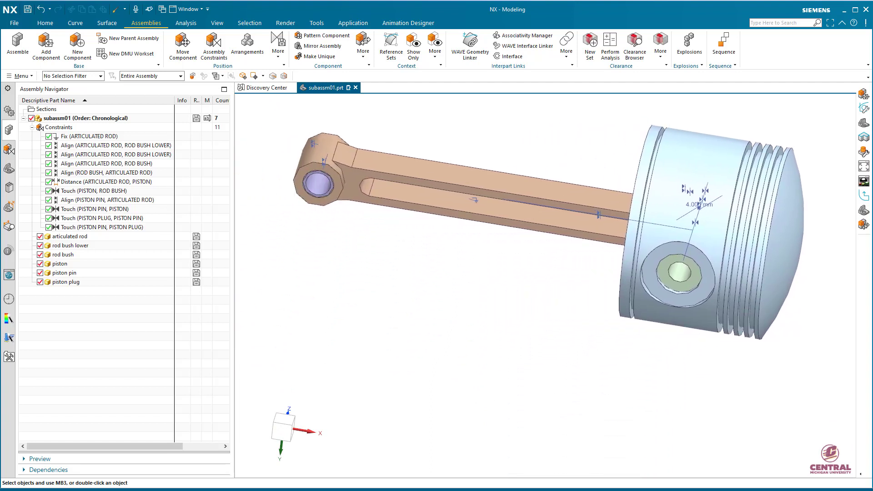
click(46, 46)
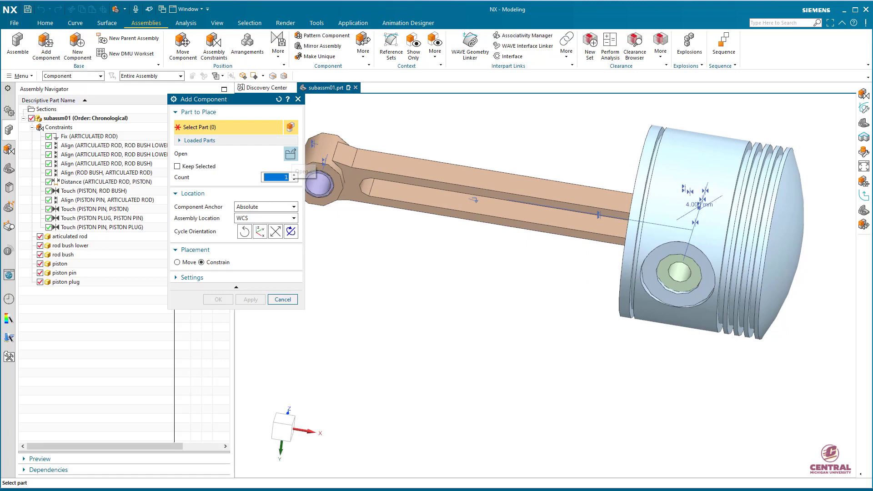
click(291, 154)
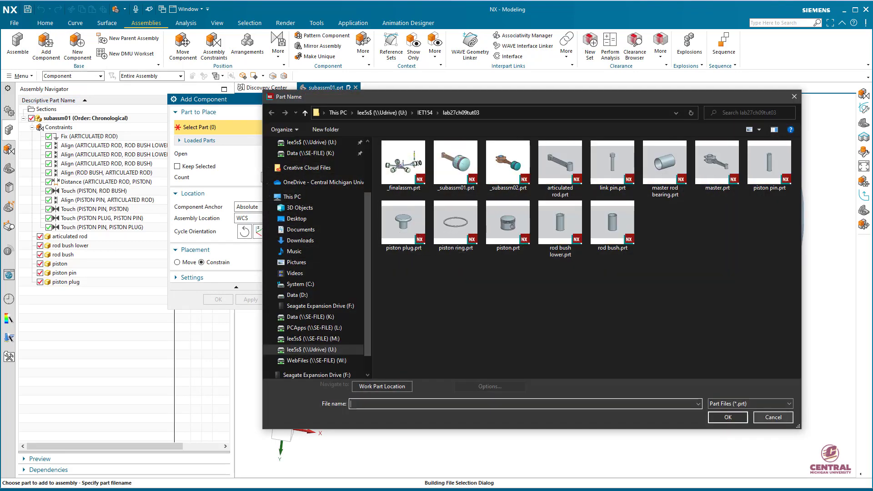
click(773, 417)
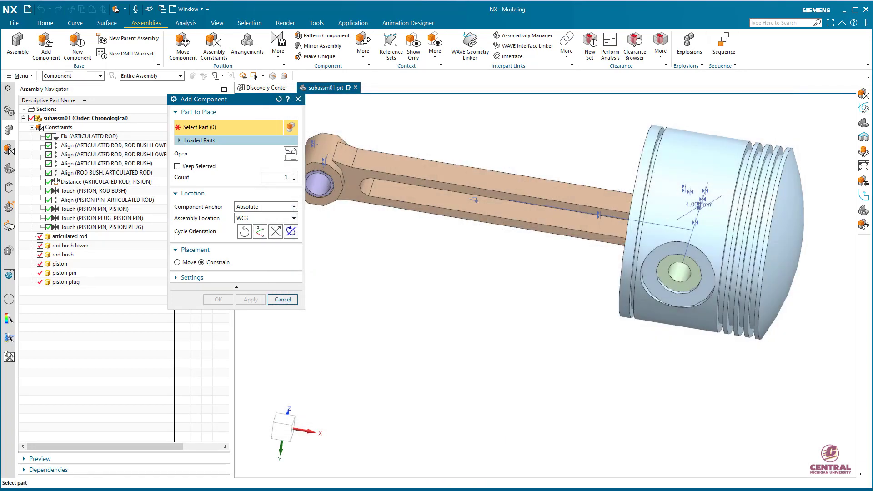
click(199, 140)
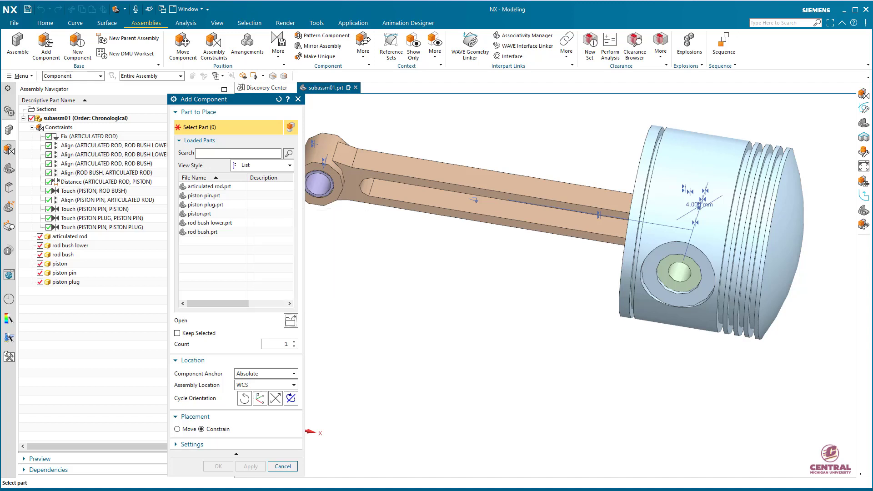
click(205, 205)
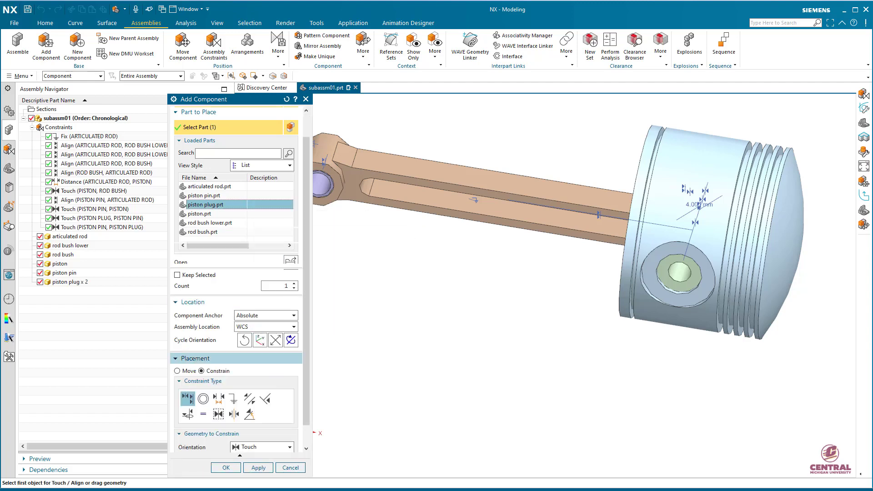
Step: Move the second piston plug below the piston to X 139, Y 58, Z -42.5 mm and place it there without constraints
click(178, 343)
scroll(467, 345, down, 3)
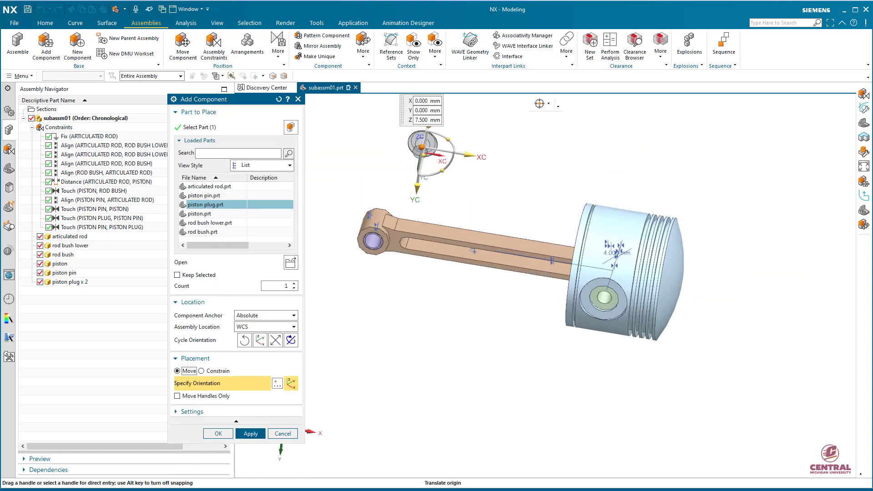
middle_drag(481, 254, 506, 348)
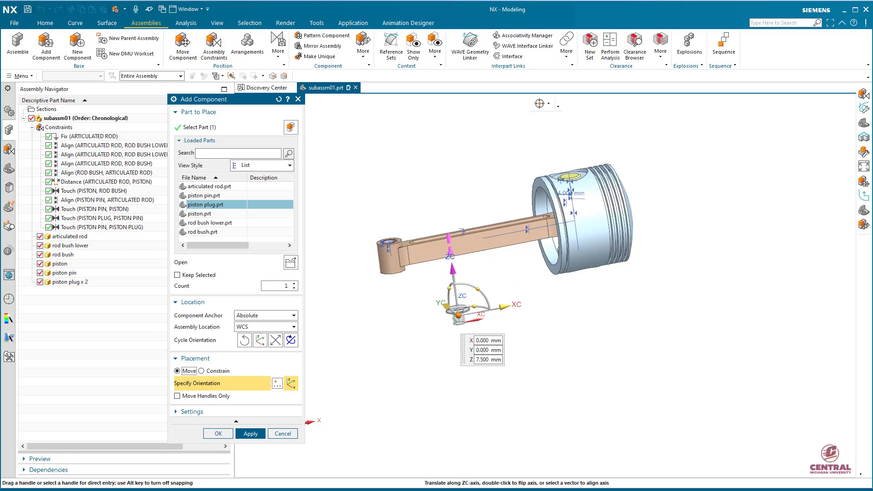
drag(454, 270, 459, 322)
drag(511, 359, 623, 336)
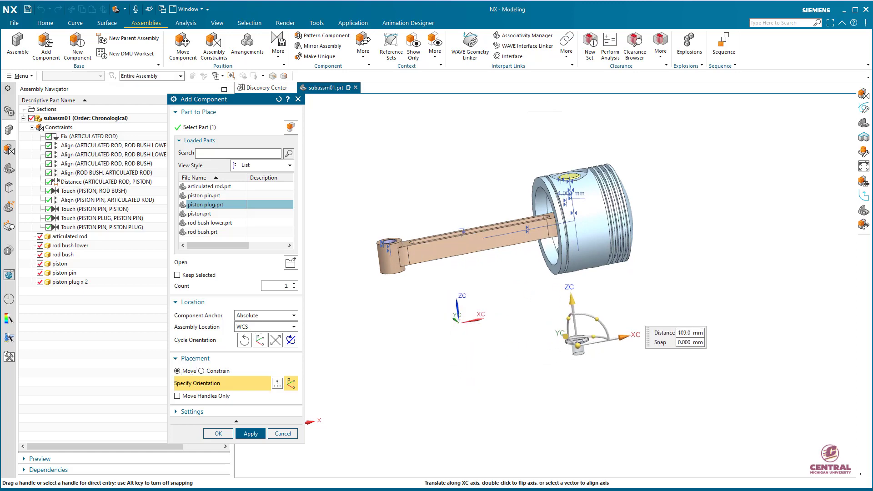
middle_drag(621, 338, 620, 272)
middle_drag(548, 332, 546, 324)
scroll(547, 324, up, 3)
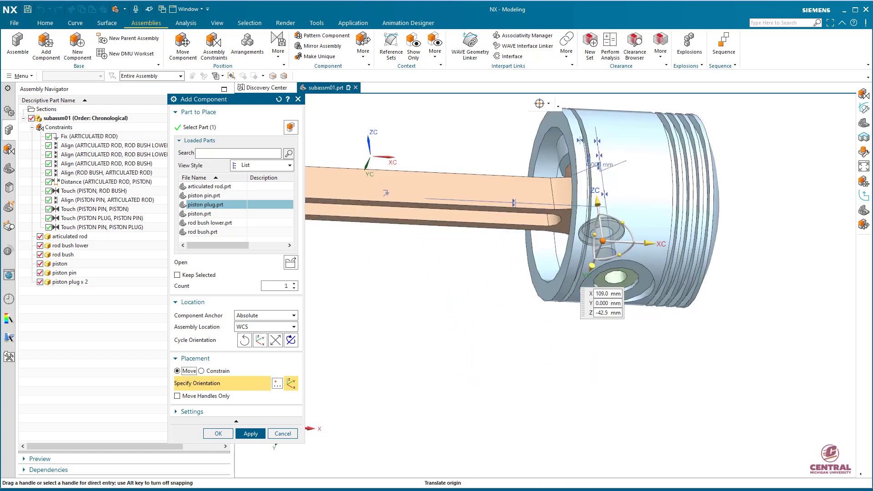
middle_drag(578, 286, 566, 249)
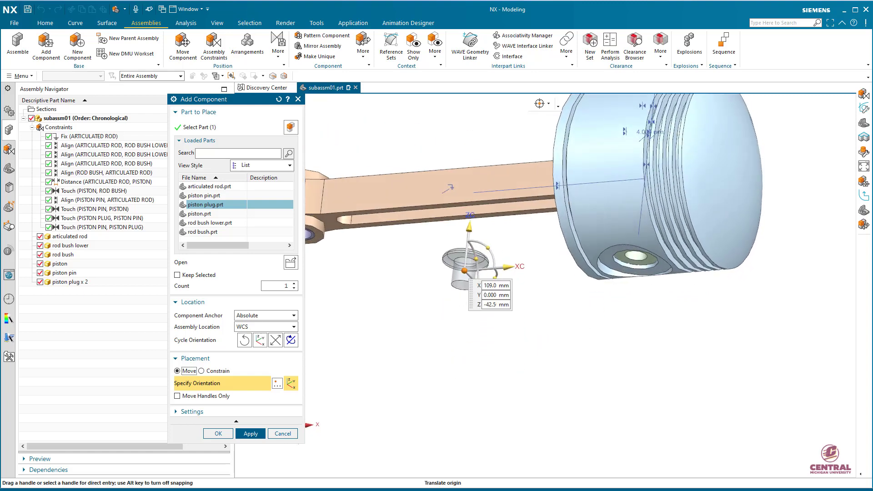
drag(508, 266, 589, 335)
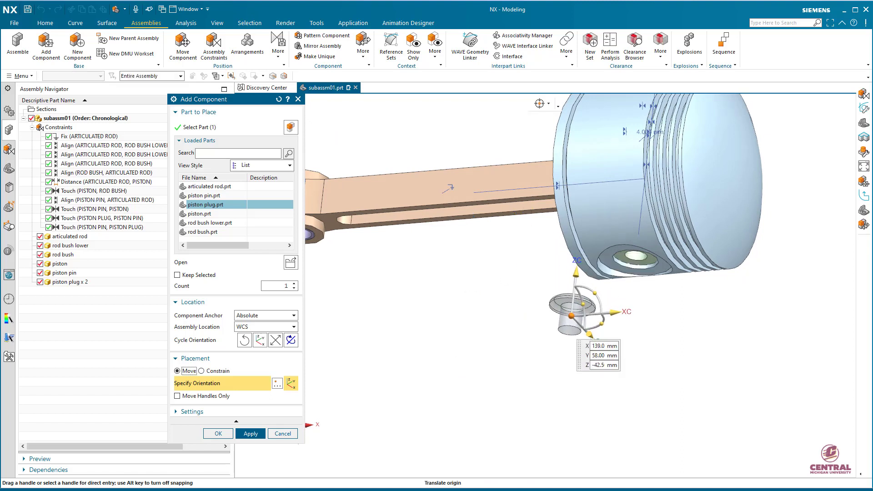
click(251, 434)
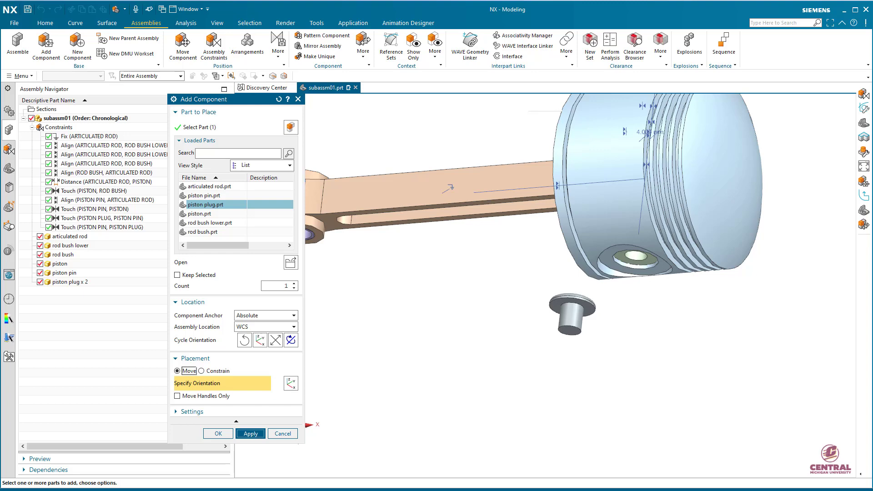
middle_drag(818, 195, 818, 275)
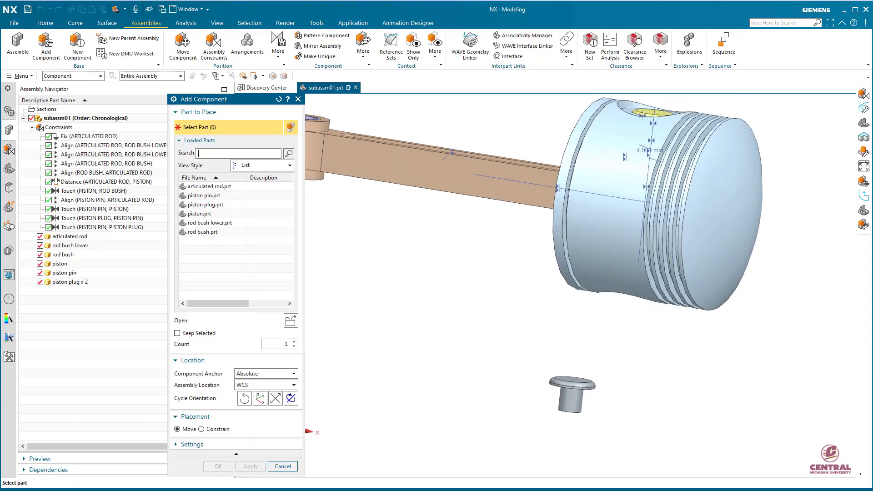
key(Escape)
Step: Constrain the underside of the second piston plug's head to the piston pin's lower end face using Touch orientation
middle_drag(514, 355, 514, 286)
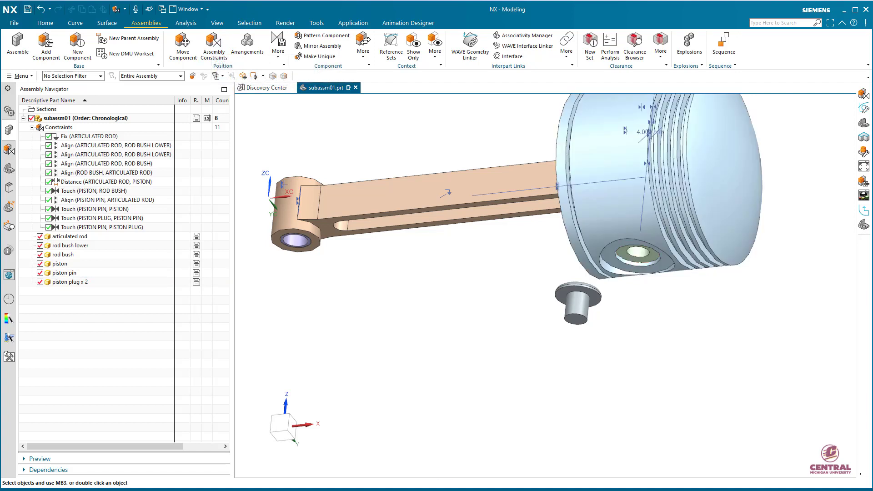
click(214, 45)
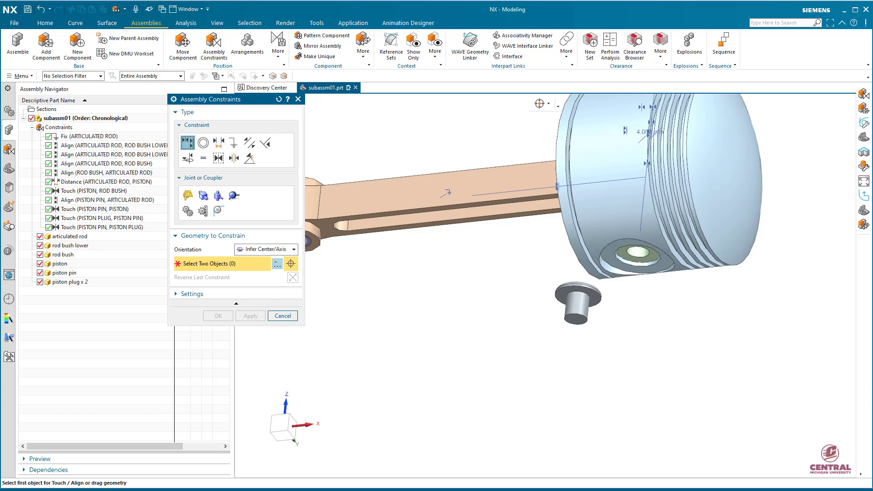
click(266, 249)
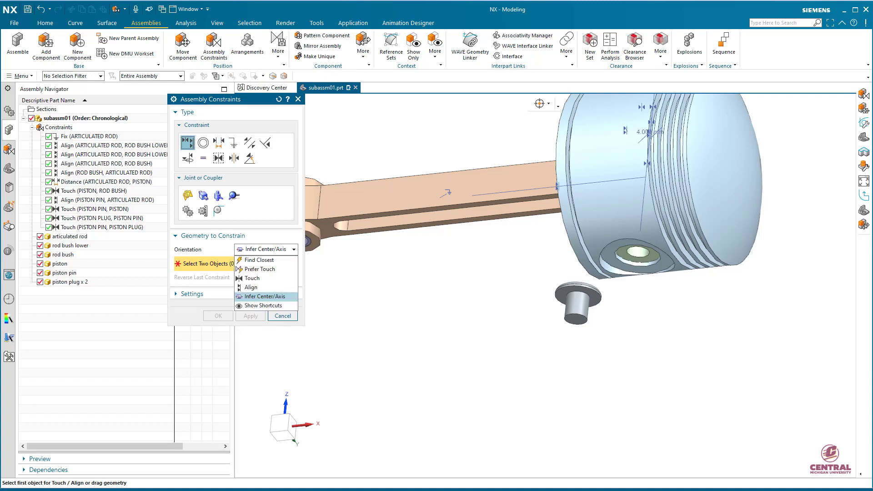
click(266, 278)
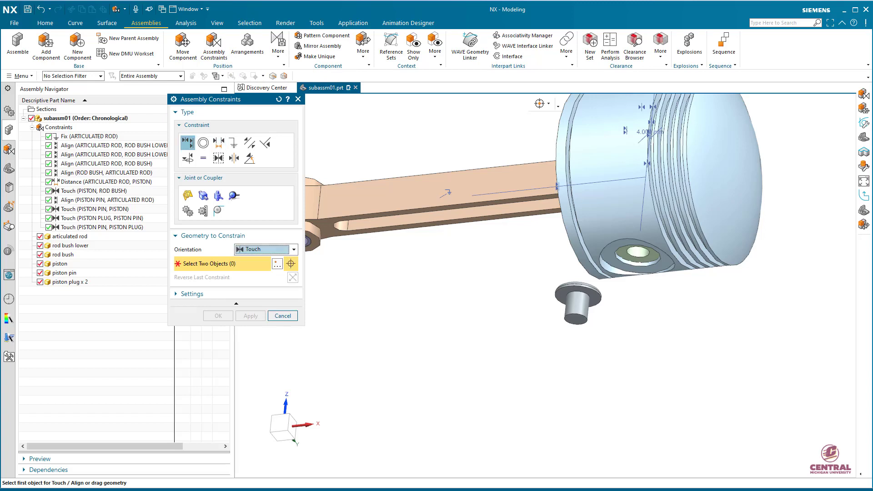
click(577, 296)
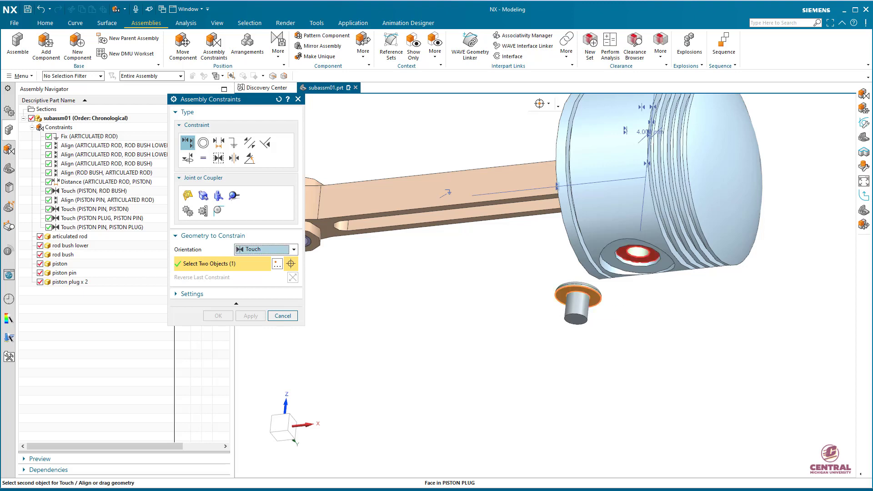
click(629, 262)
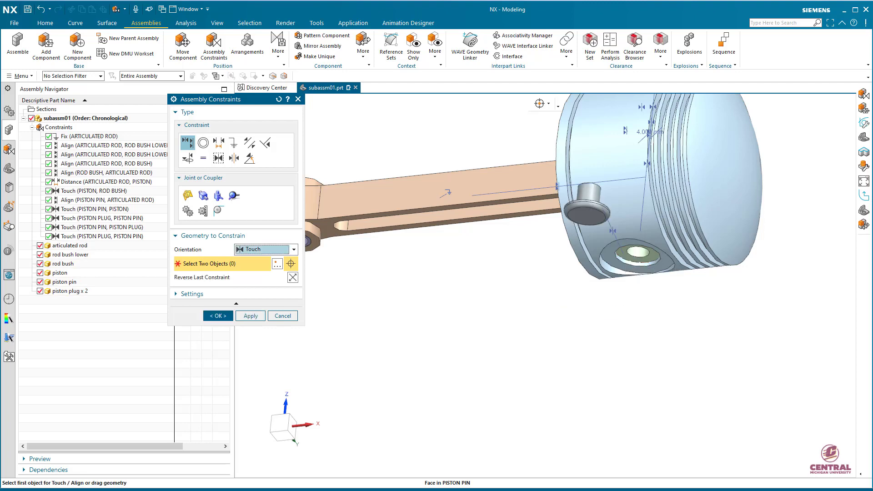
Step: Constrain the second piston plug's centerline to the piston pin's centerline using Infer Center/Axis orientation, and finish the assembly constraints
middle_drag(629, 261, 504, 184)
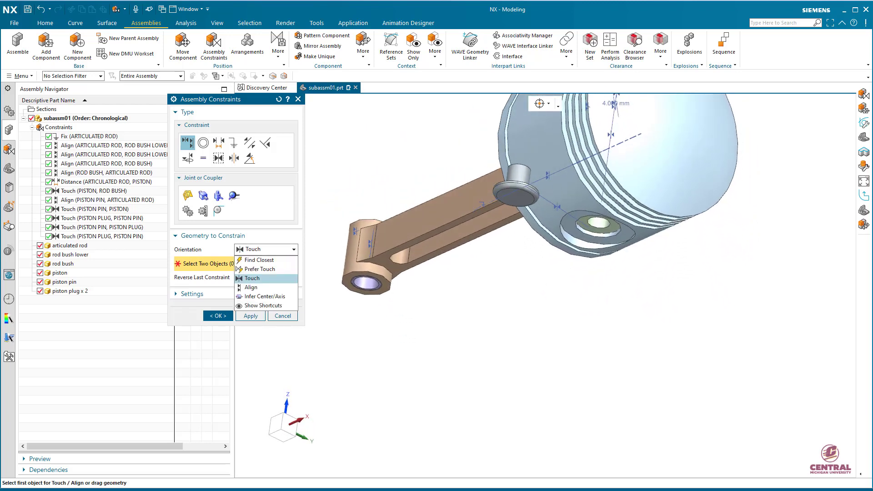
click(268, 249)
click(264, 296)
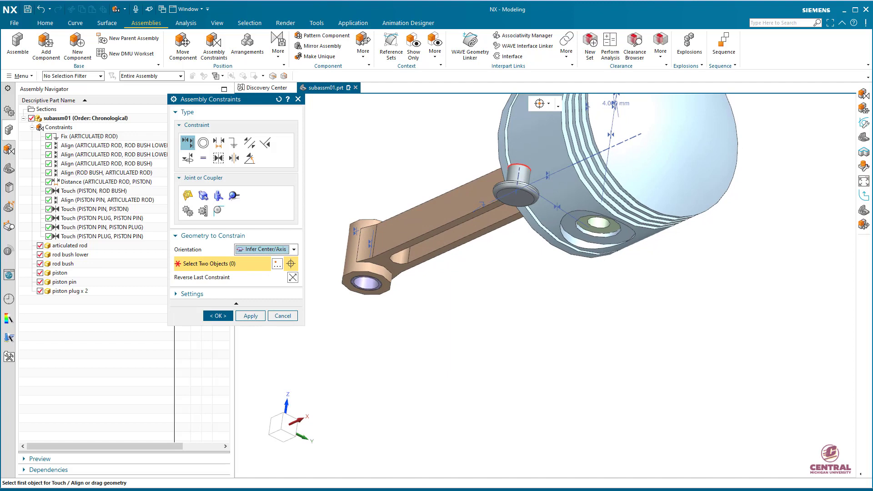
click(517, 179)
scroll(602, 246, up, 2)
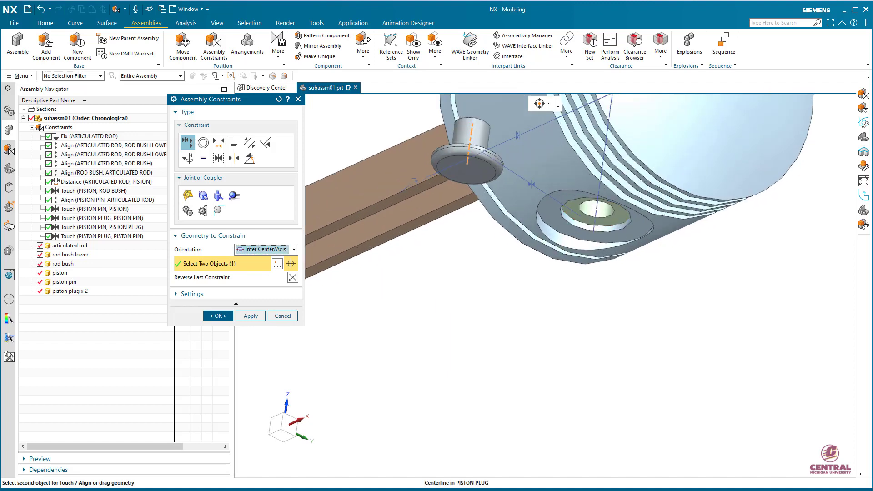
click(597, 209)
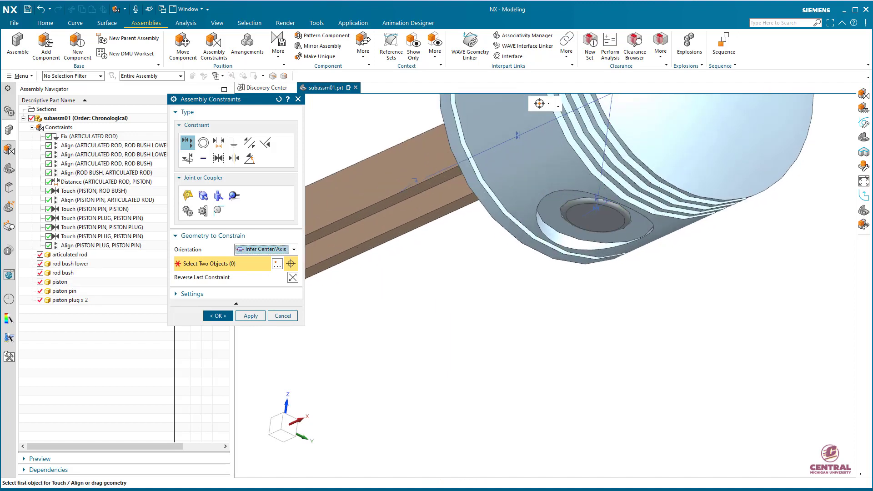
click(217, 316)
Step: Change the second piston plug's display color to pale yellow-green
scroll(504, 299, down, 2)
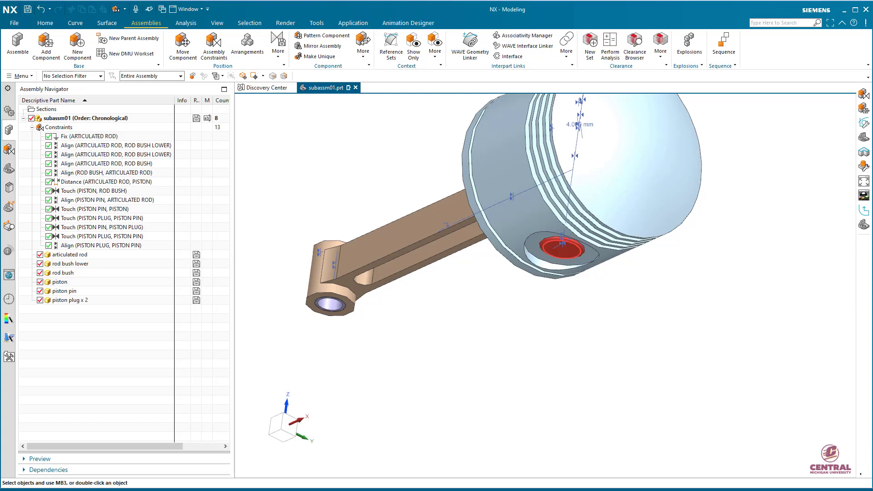
right_click(548, 245)
click(627, 234)
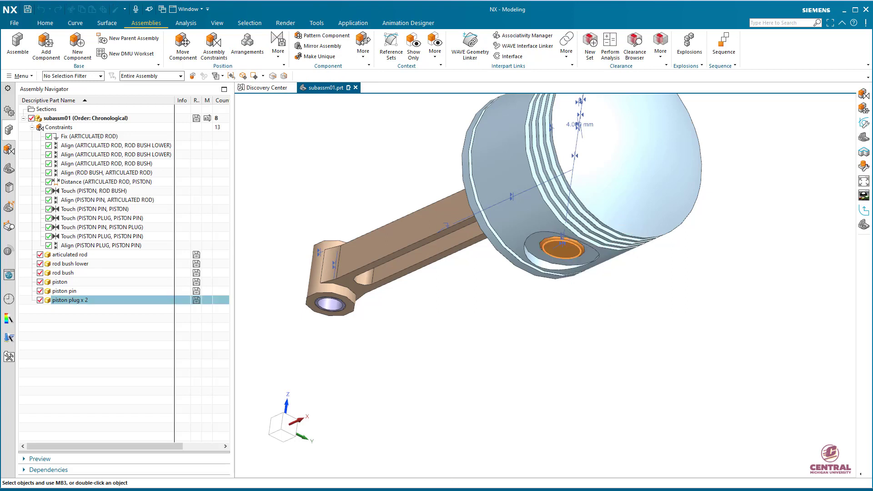
click(271, 155)
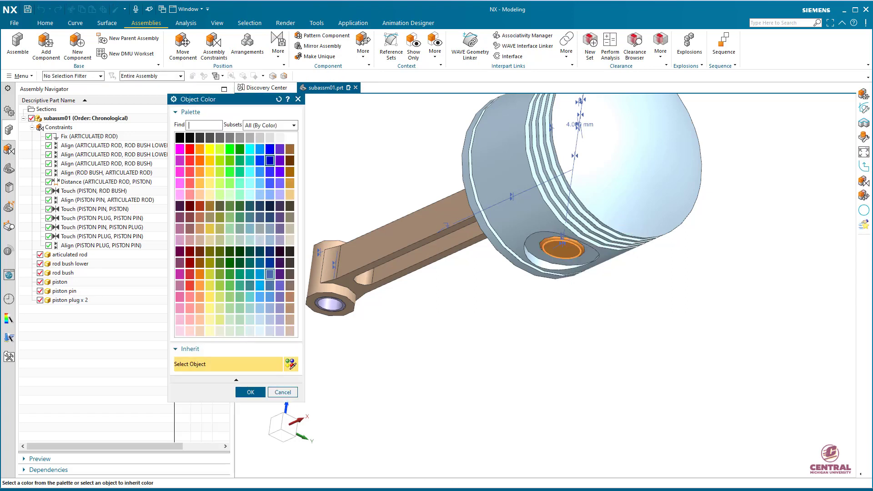
click(219, 319)
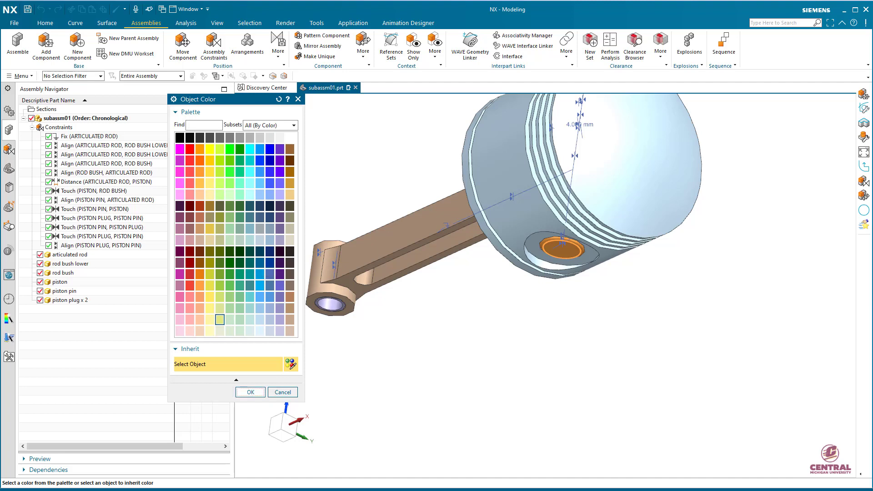
click(251, 392)
click(219, 367)
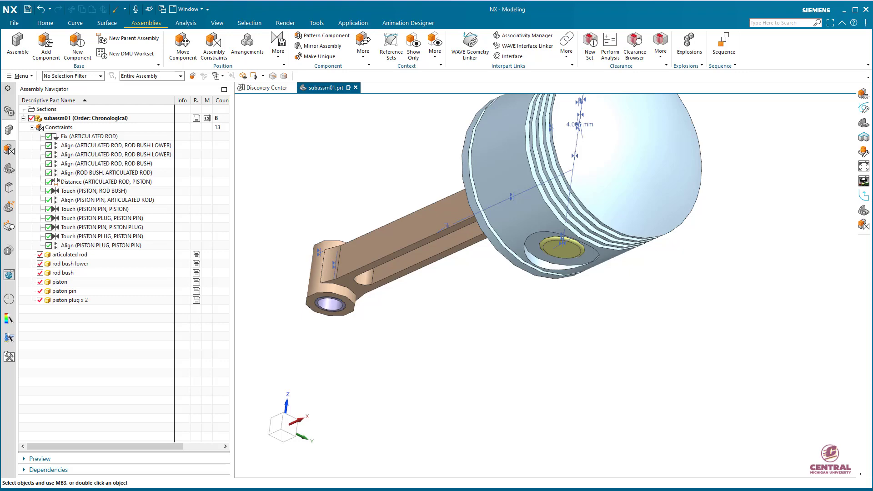
key(Home)
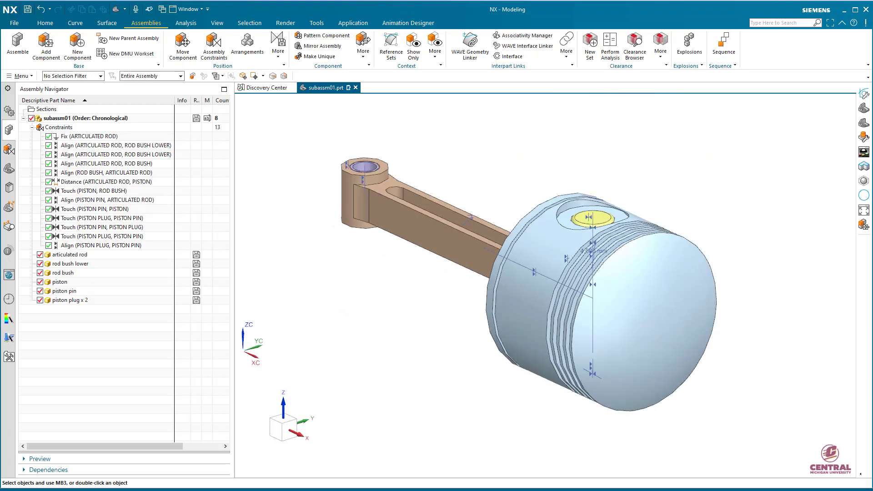
middle_drag(527, 269, 503, 258)
middle_drag(504, 257, 457, 270)
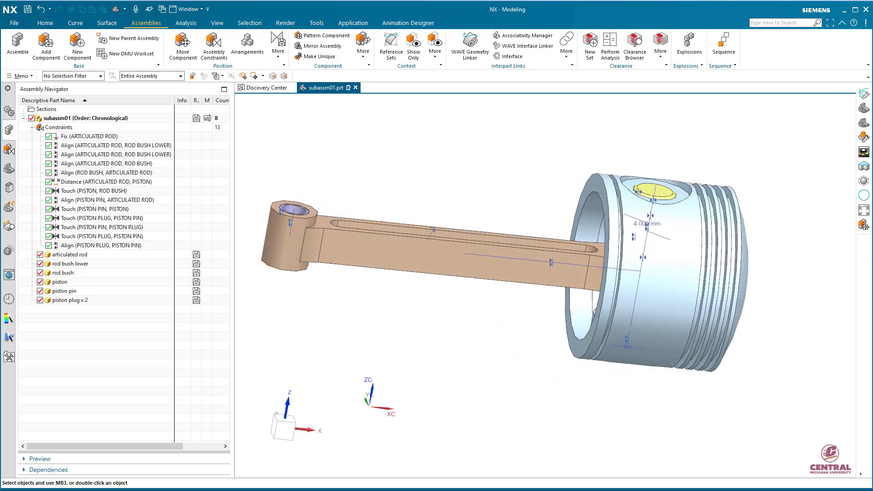
middle_drag(633, 260, 596, 265)
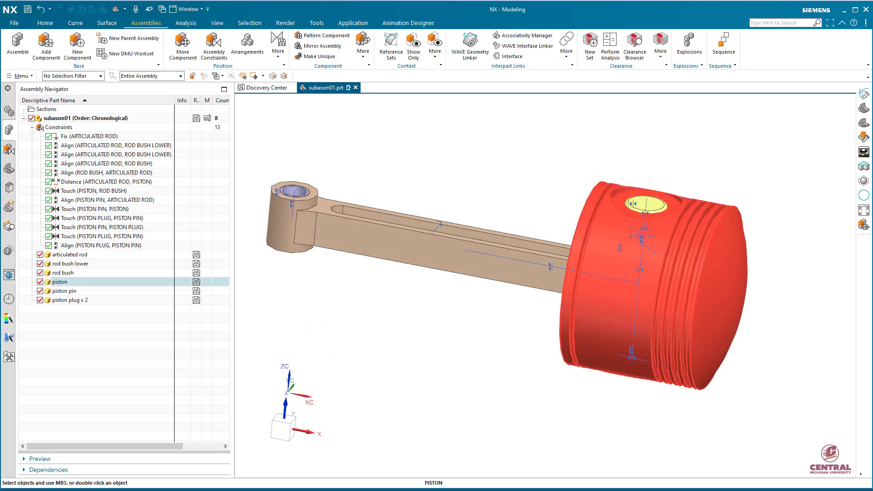
mouse_move(514, 337)
middle_down()
mouse_move(533, 278)
mouse_move(510, 275)
mouse_move(503, 306)
mouse_move(527, 315)
mouse_move(514, 340)
middle_up()
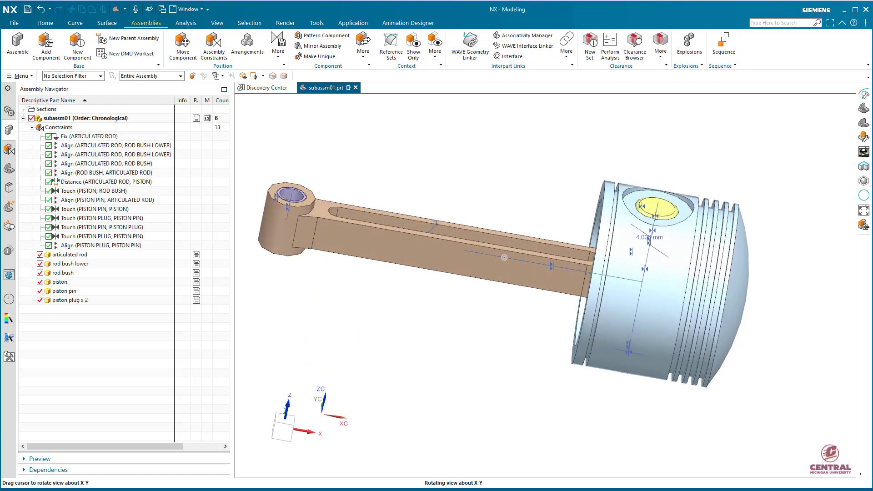
middle_drag(503, 258, 504, 258)
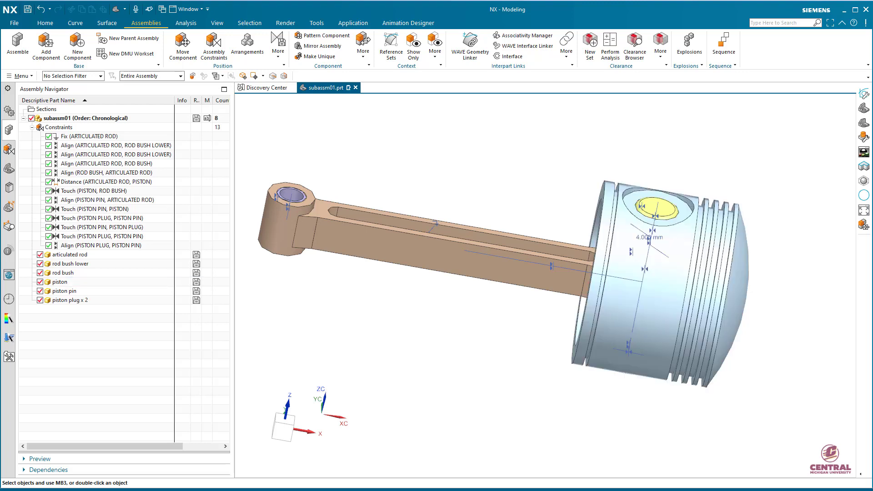
mouse_move(504, 281)
middle_down()
mouse_move(506, 260)
mouse_move(498, 289)
middle_up()
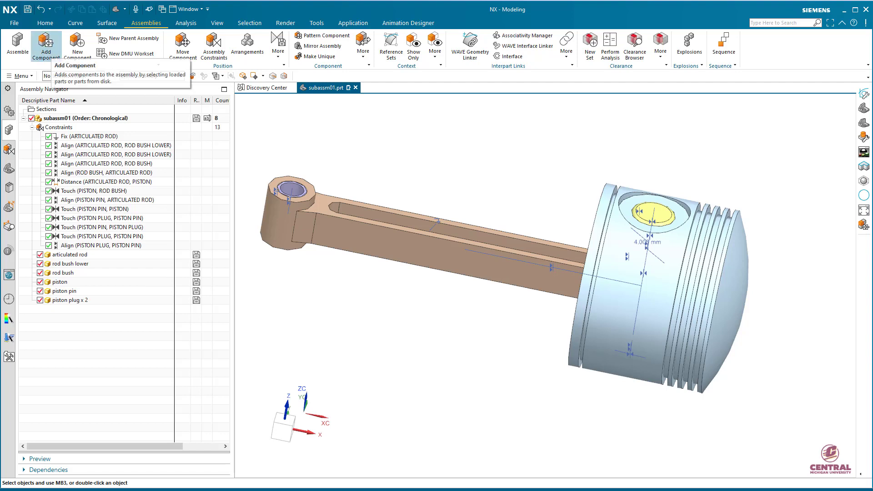
Step: Load piston ring.prt from the lab27ch09tut03 folder as a new component of the assembly
click(46, 46)
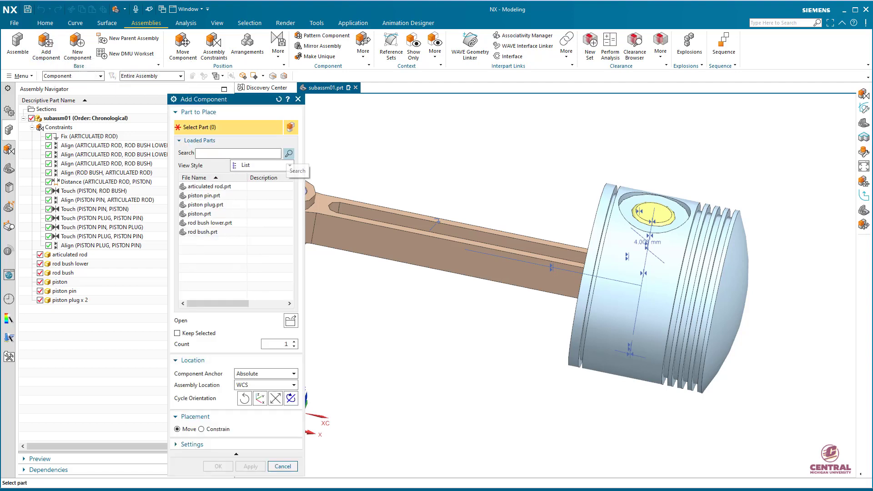
click(199, 140)
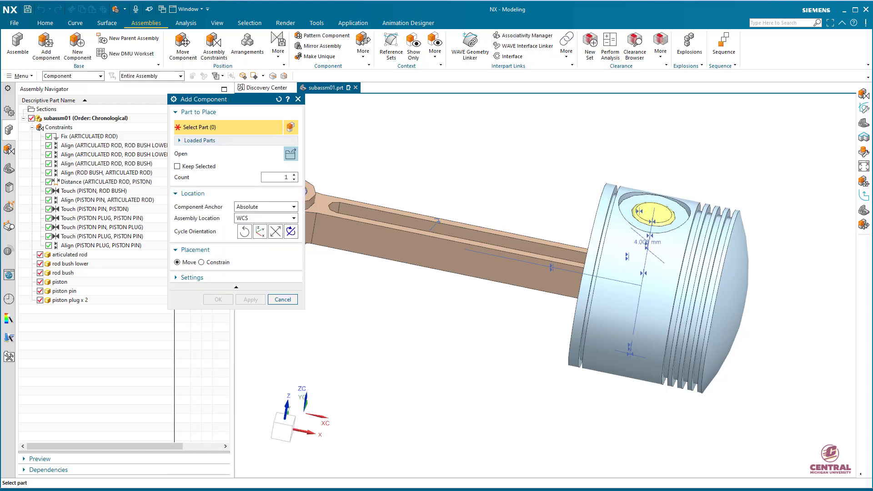
click(290, 154)
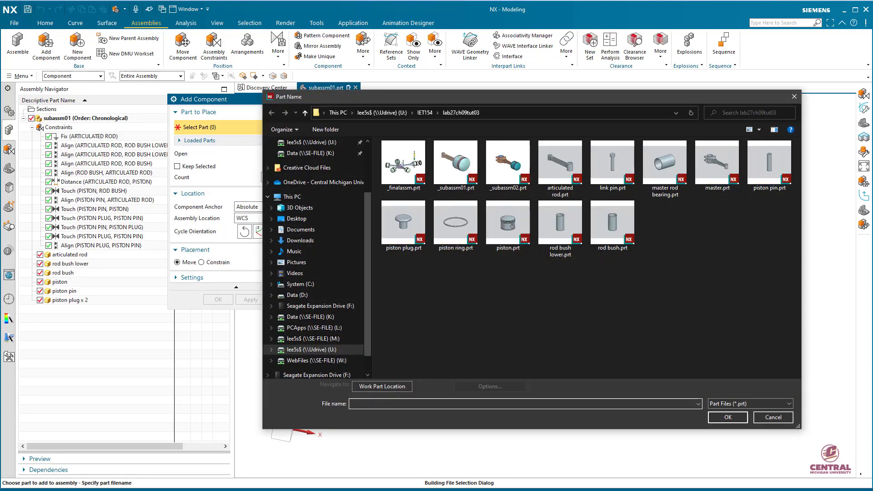
click(456, 224)
click(728, 417)
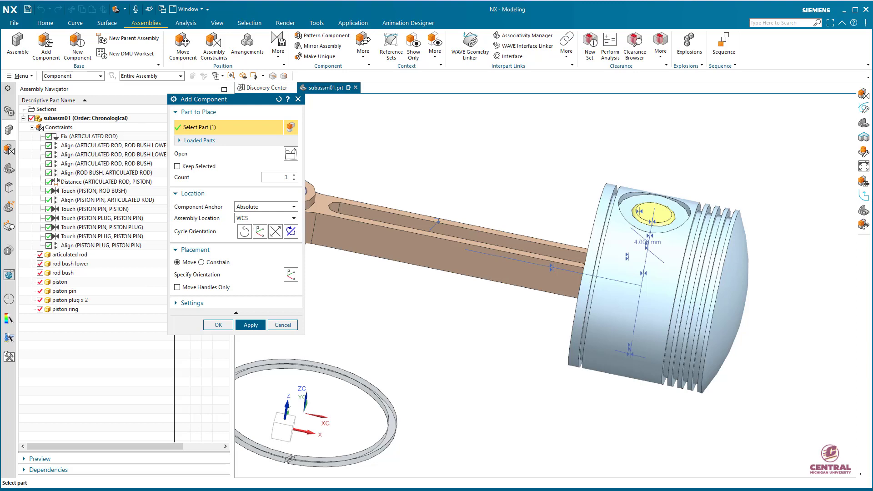
Step: Place the piston ring by constraints and constrain its flat face to the side wall of the groove nearest the piston crown using Touch orientation
click(201, 263)
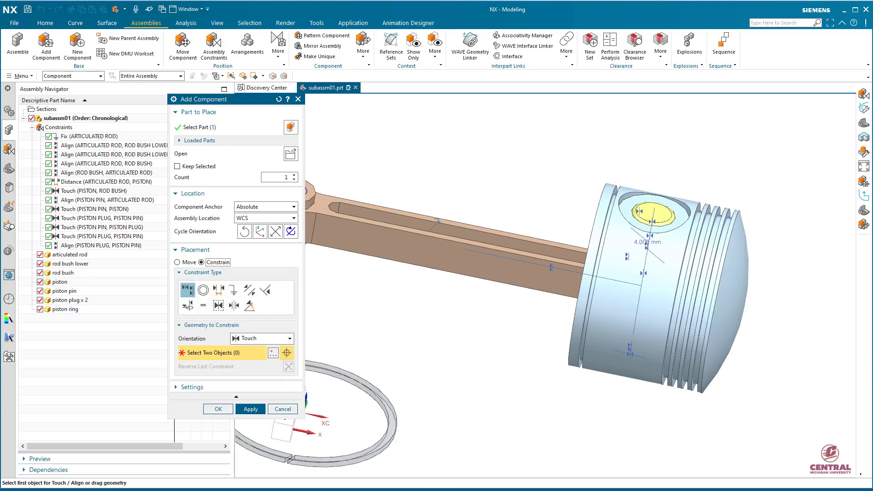
middle_drag(483, 311, 580, 222)
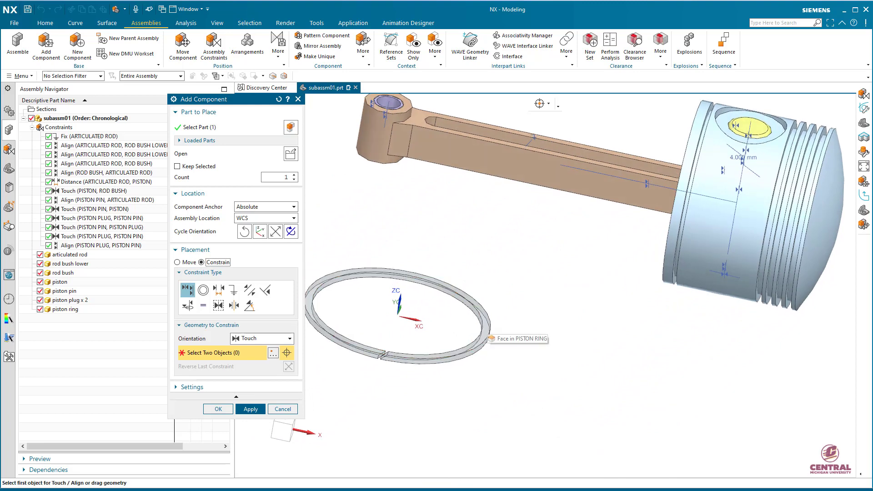
middle_drag(579, 221, 548, 234)
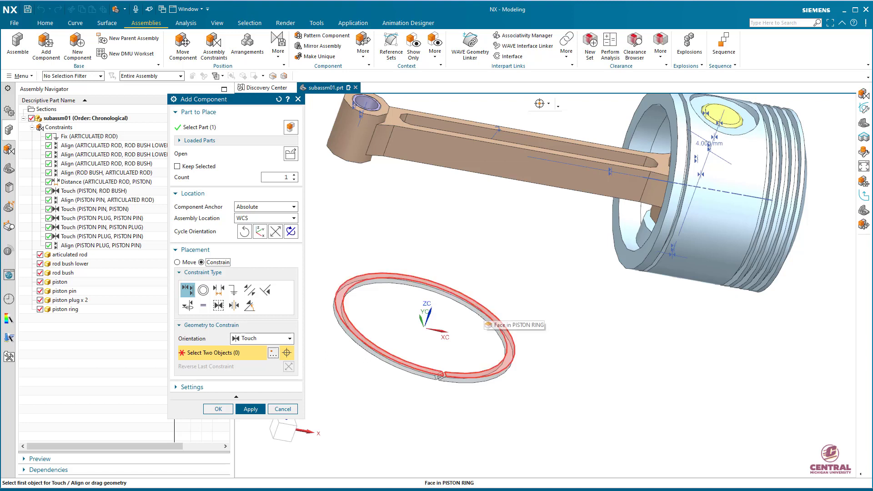
click(497, 318)
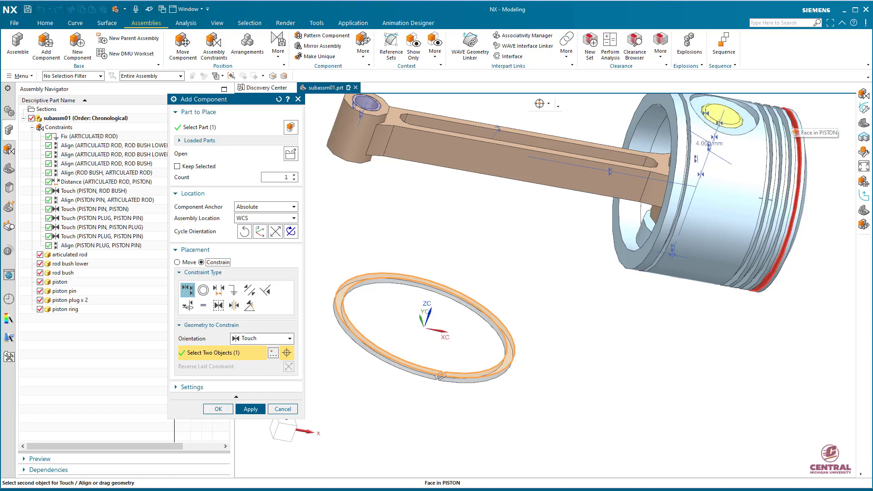
click(792, 130)
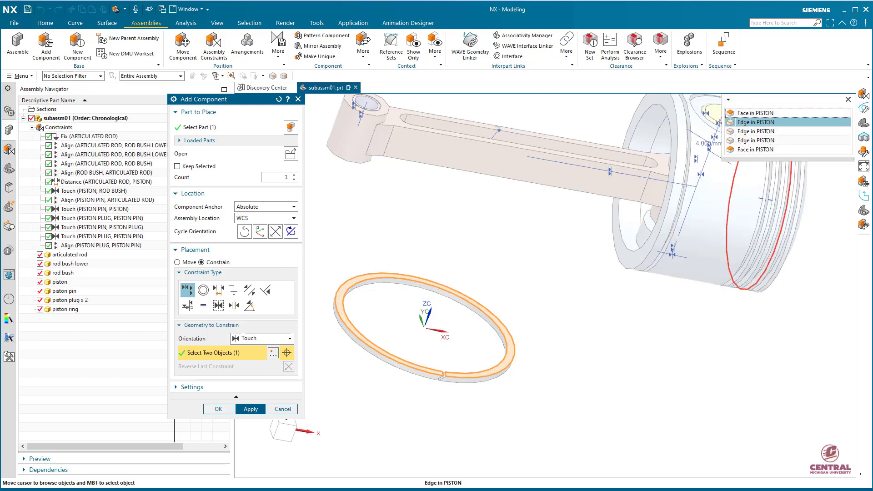
click(747, 132)
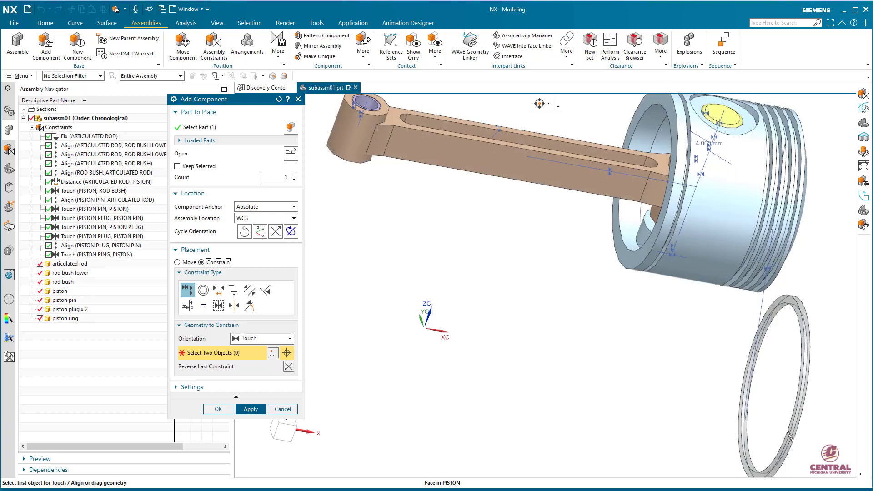
Step: Constrain the piston ring's centerline to the piston's lengthwise centerline using Infer Center/Axis orientation, and finish adding the component
mouse_move(439, 223)
middle_down()
mouse_move(448, 204)
mouse_move(578, 221)
mouse_move(554, 246)
middle_up()
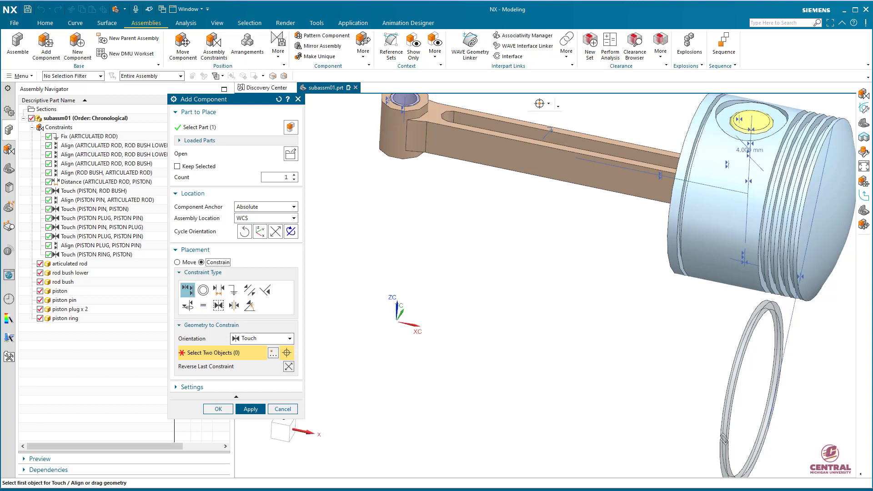
click(263, 338)
click(255, 386)
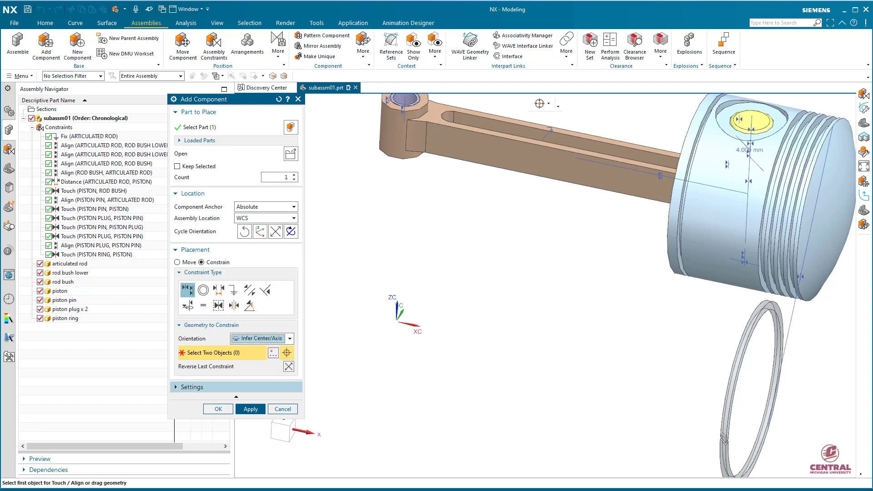
scroll(728, 392, up, 2)
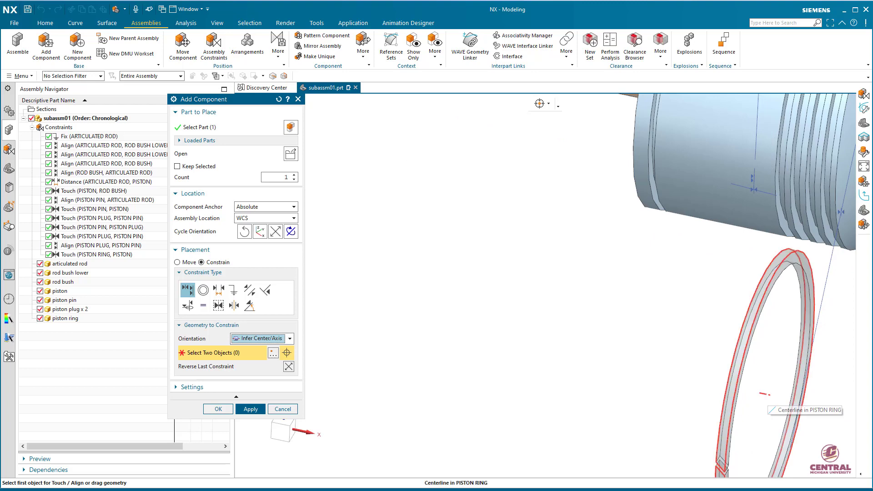
click(768, 402)
scroll(659, 354, down, 3)
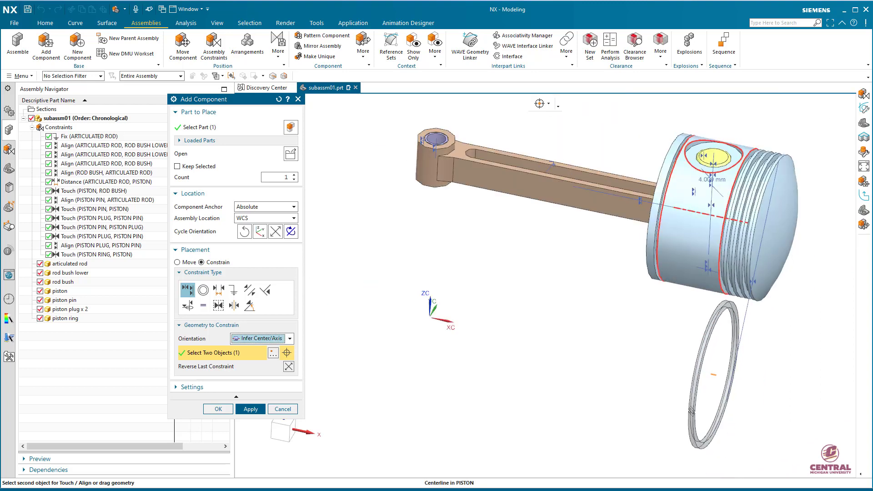
mouse_move(720, 229)
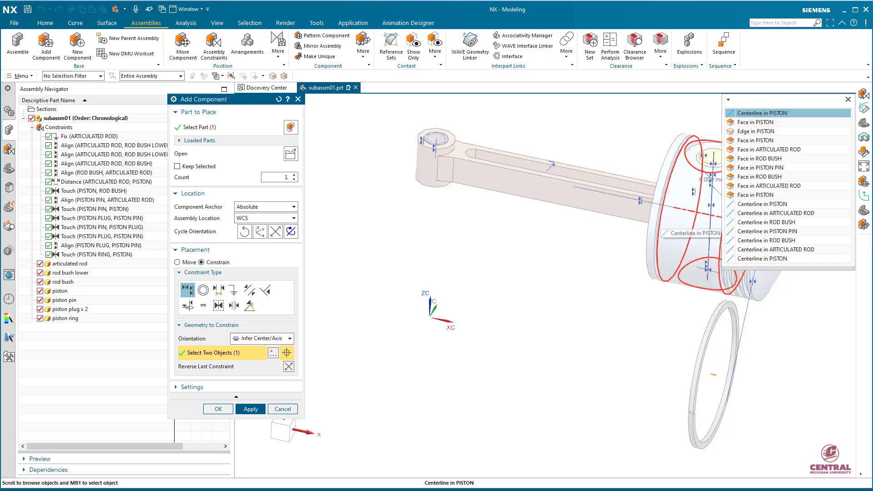
click(754, 112)
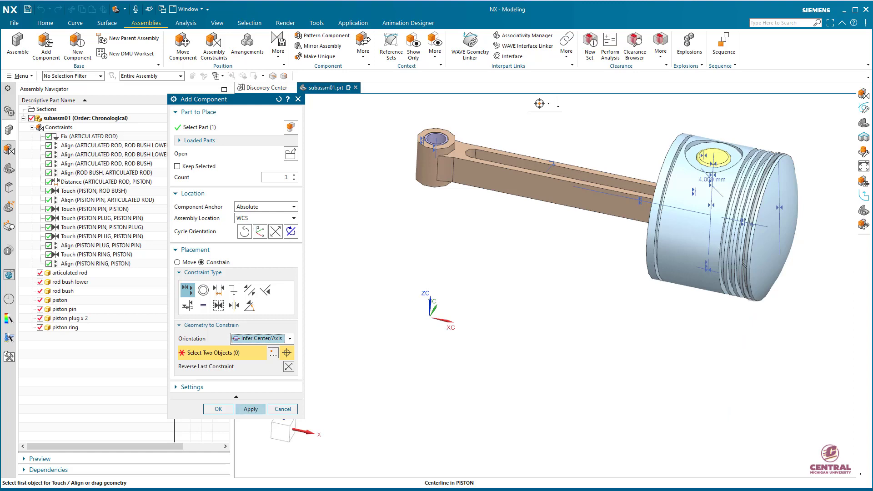
click(219, 409)
Step: Change the piston ring's display color to Medium Peach
scroll(727, 310, up, 1)
scroll(731, 310, up, 1)
shift+middle_drag(546, 284, 417, 365)
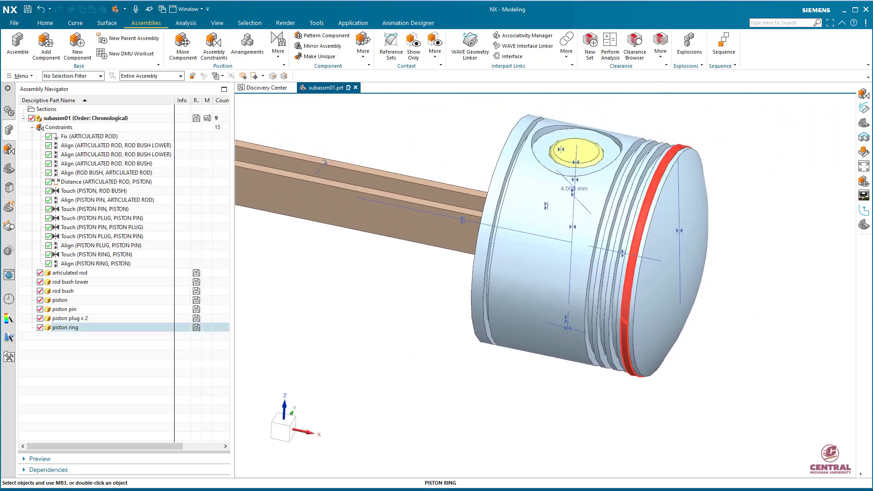
right_click(646, 197)
click(726, 187)
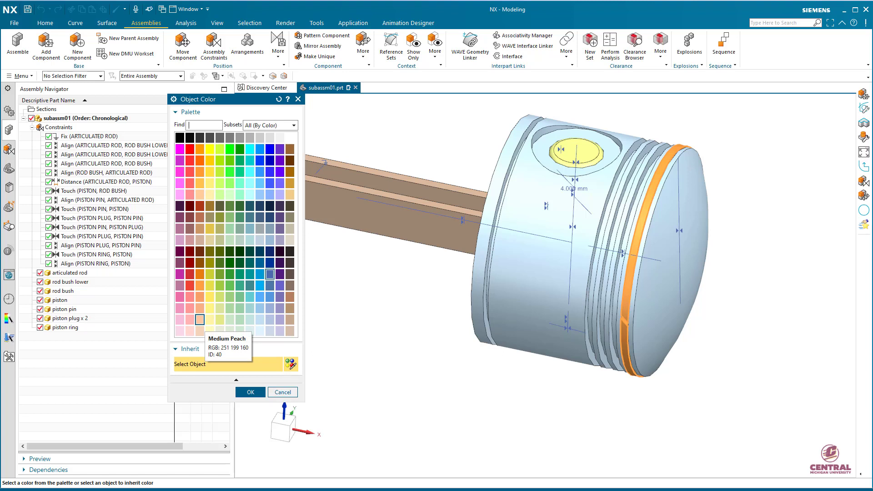
click(199, 320)
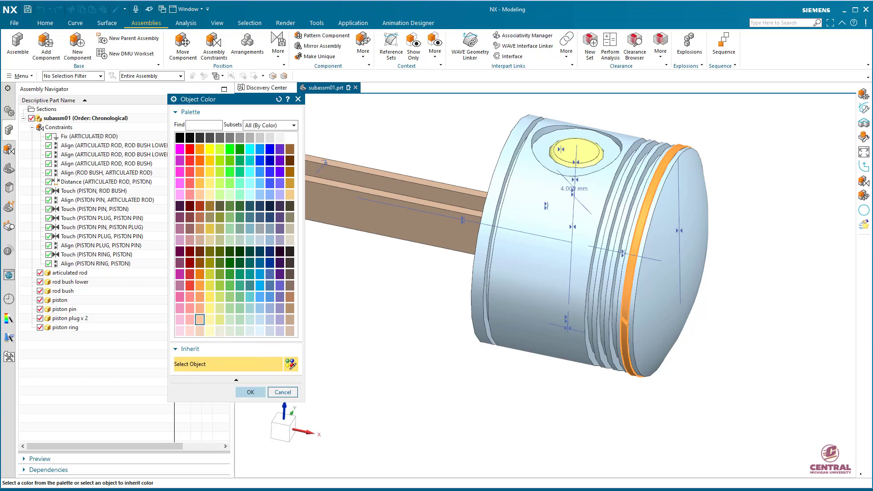
click(250, 392)
click(218, 367)
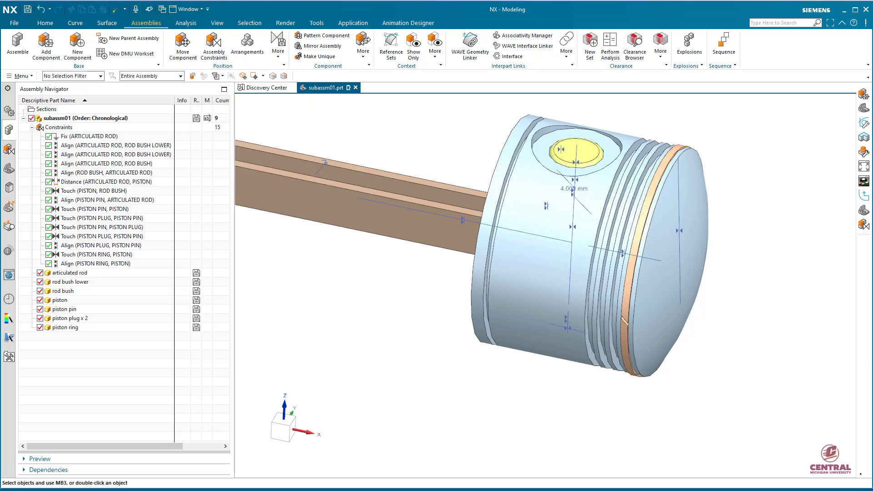
scroll(505, 390, down, 1)
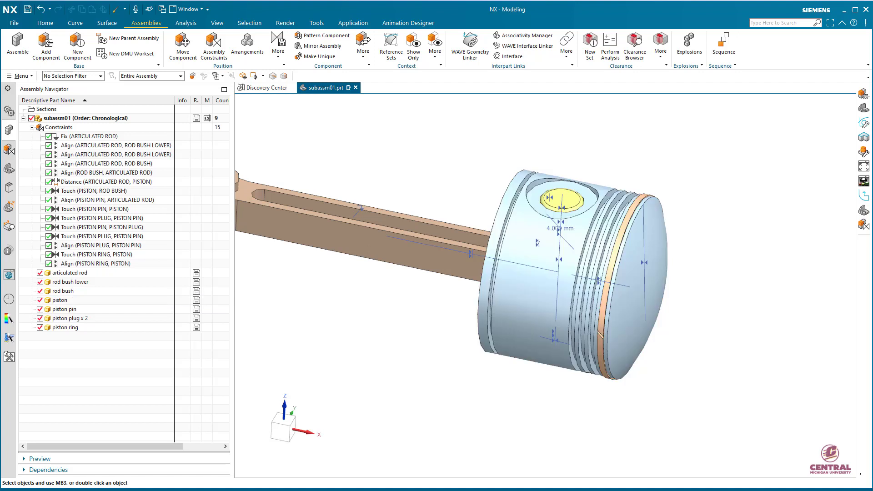
middle_drag(424, 244, 415, 249)
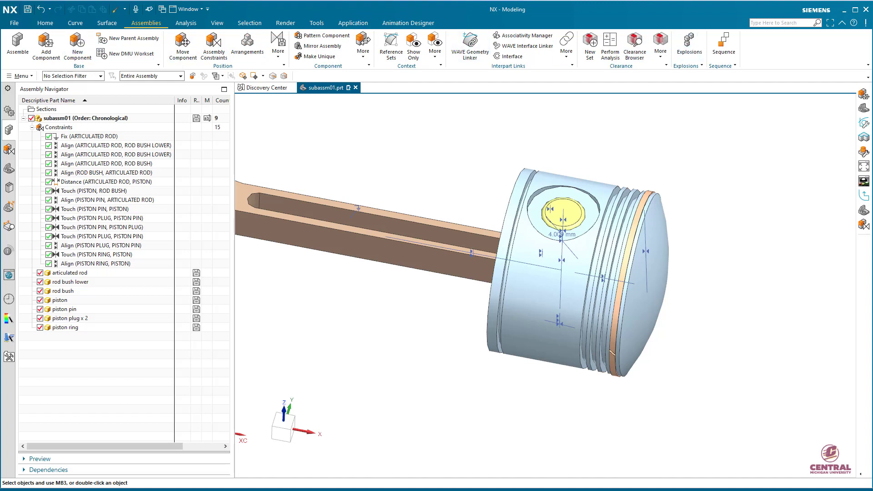
click(9, 357)
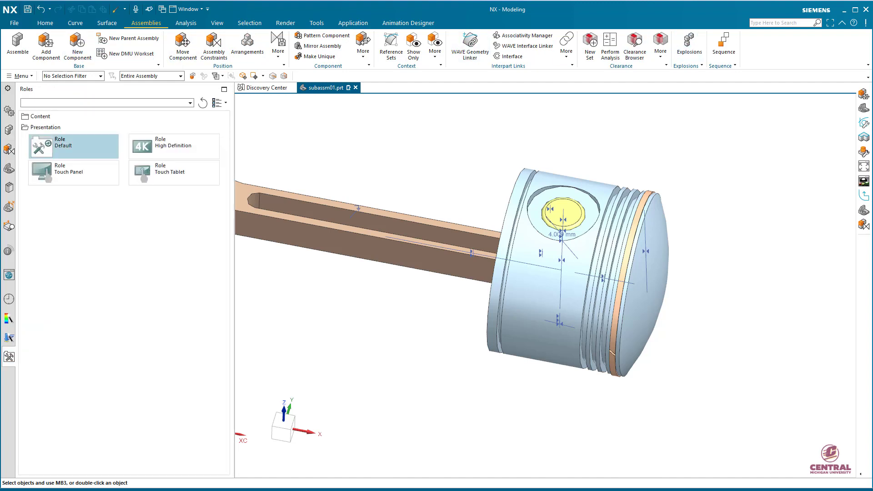
click(40, 116)
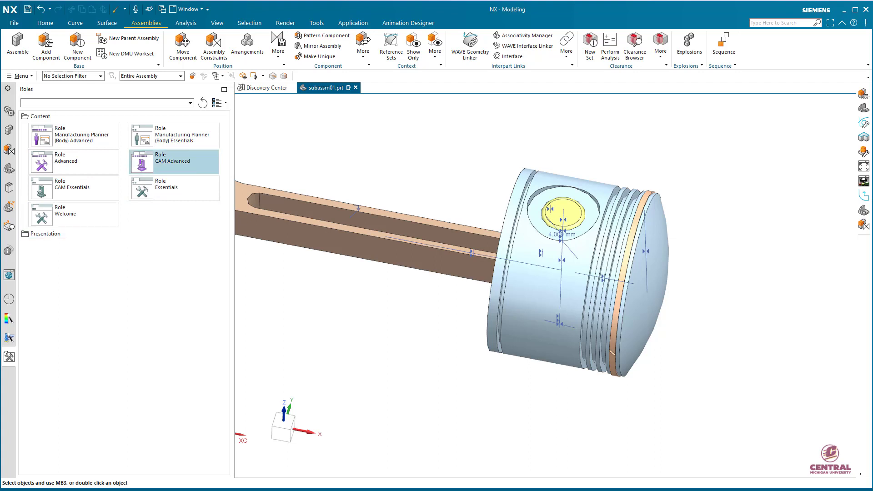
click(9, 129)
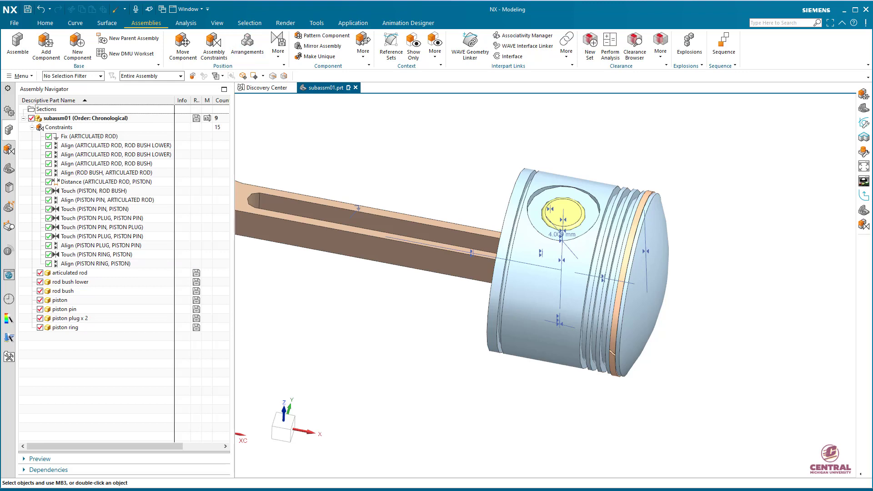
Step: Measure the distance between the matching side faces of two adjacent piston ring grooves, and close the measurement without keeping it
scroll(656, 163, up, 3)
middle_drag(454, 273, 477, 287)
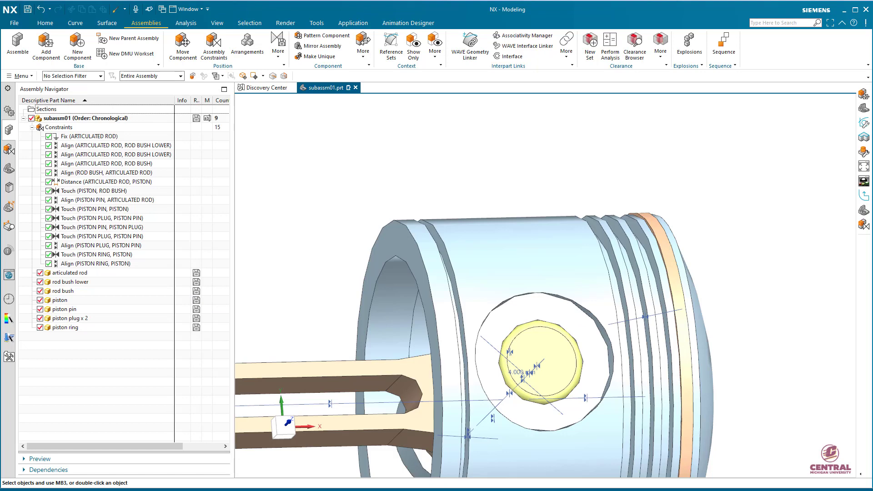
click(186, 23)
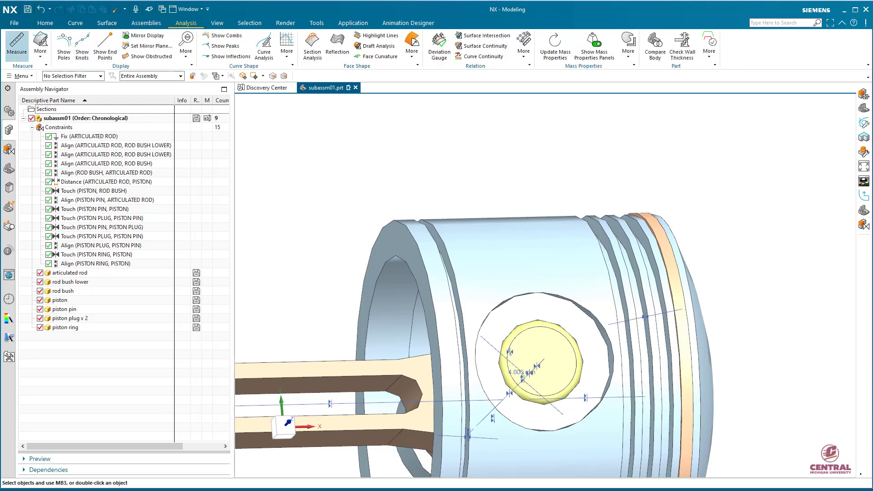
click(17, 43)
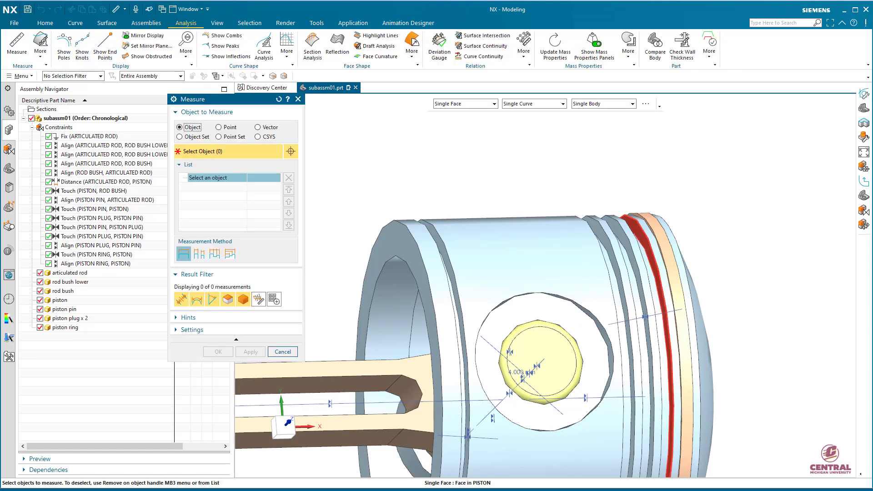
click(637, 230)
click(614, 232)
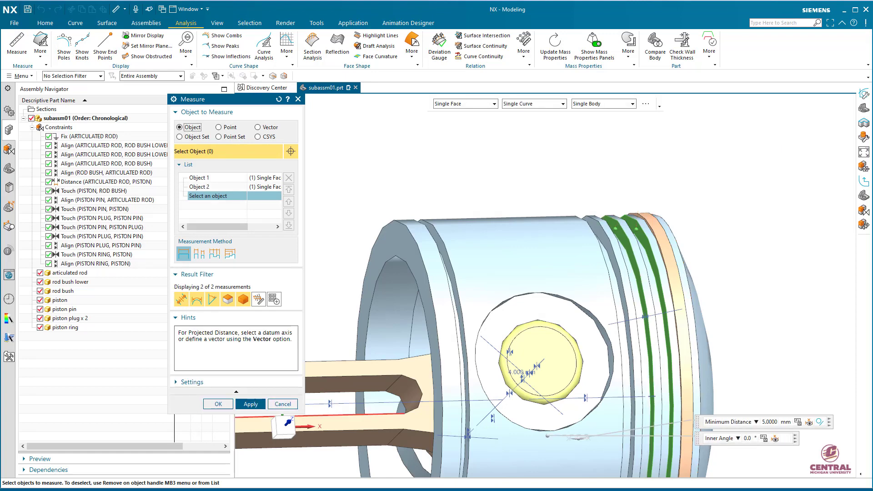
click(282, 404)
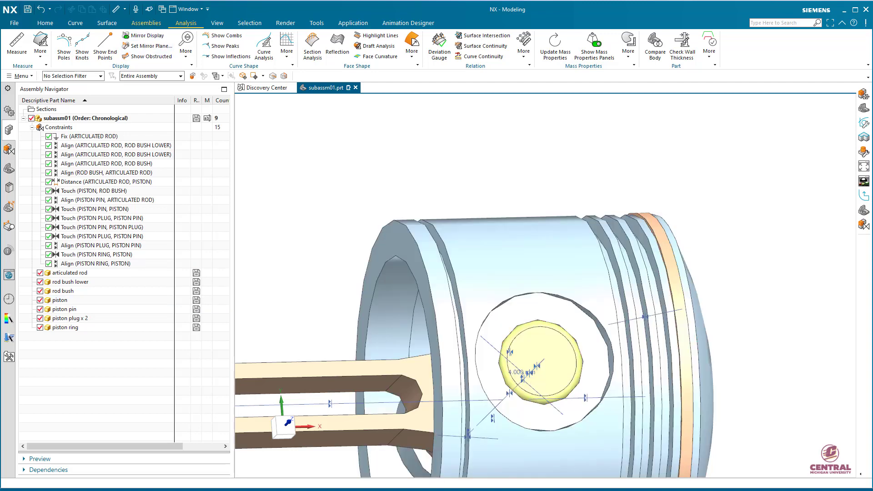
Step: Start a linear component pattern of the piston ring, directed along the axis of the piston's cylindrical outer face toward the rod
click(146, 23)
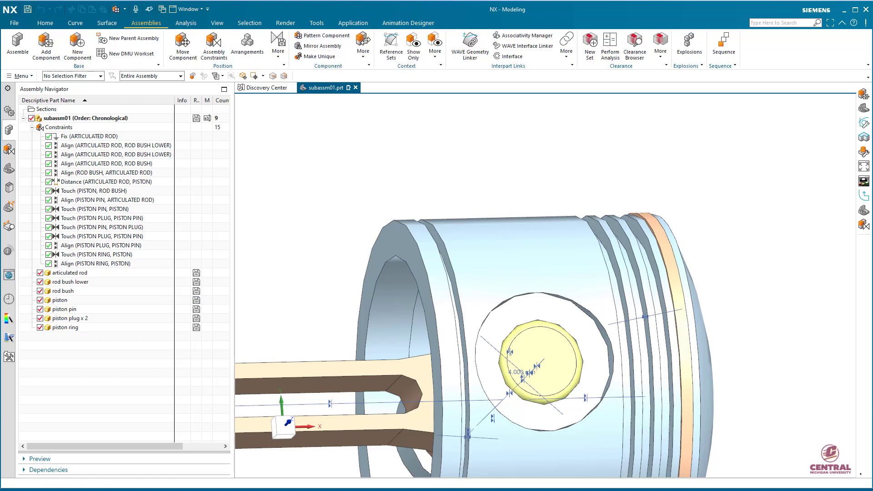
click(323, 36)
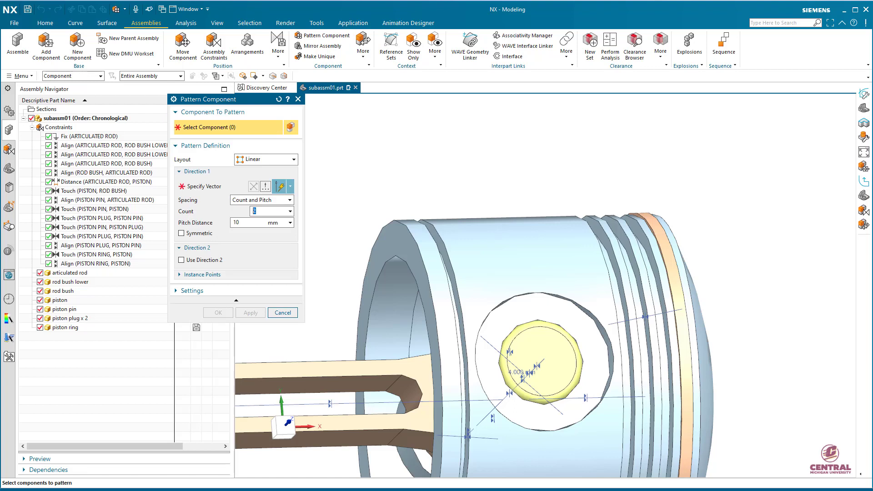
click(682, 396)
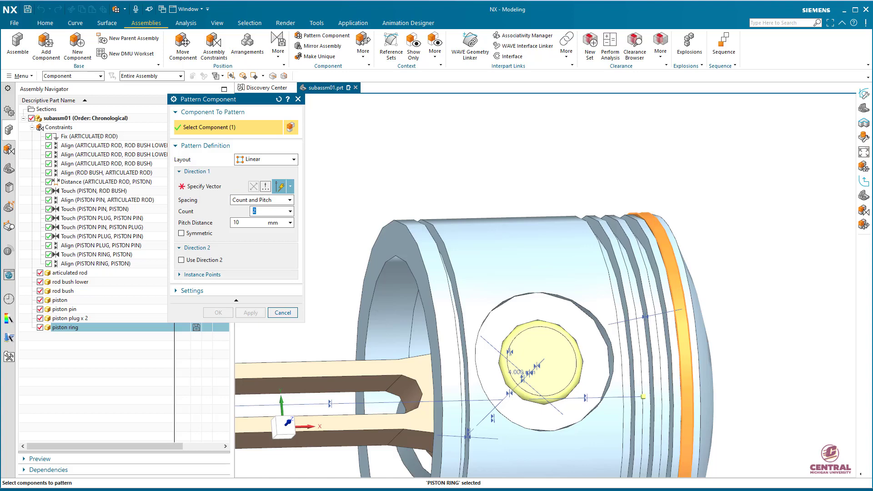
click(280, 187)
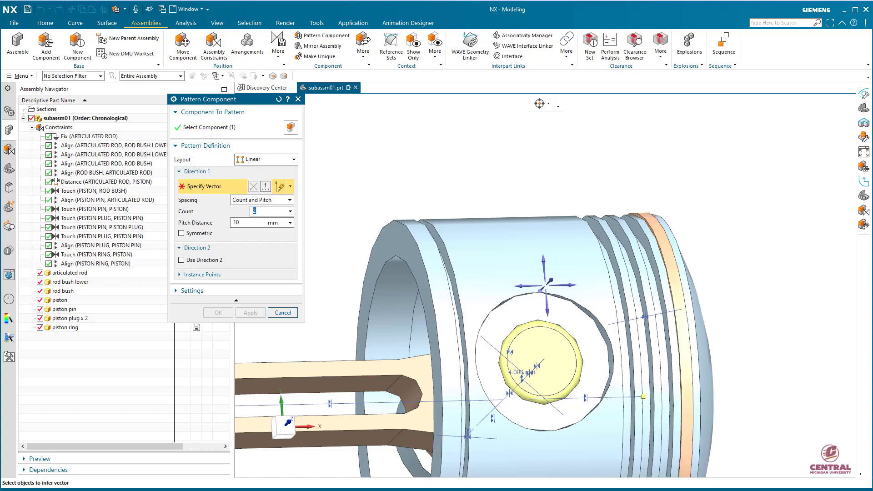
scroll(328, 274, down, 2)
shift+middle_drag(328, 274, 423, 167)
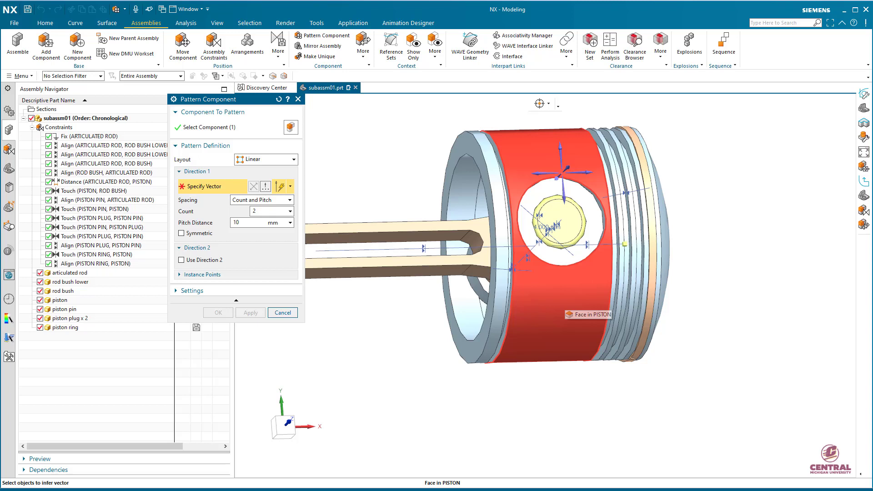
click(557, 314)
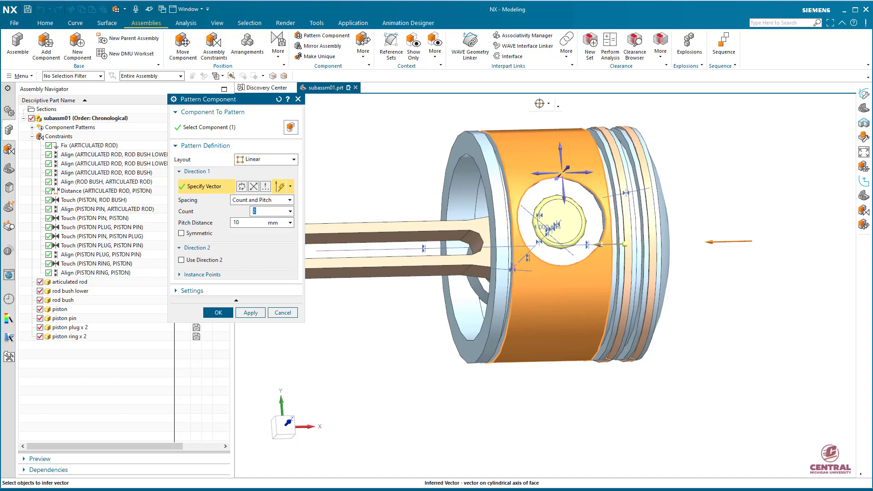
Step: Set the piston ring pattern's spacing to Count and Pitch with a count of 4
click(290, 200)
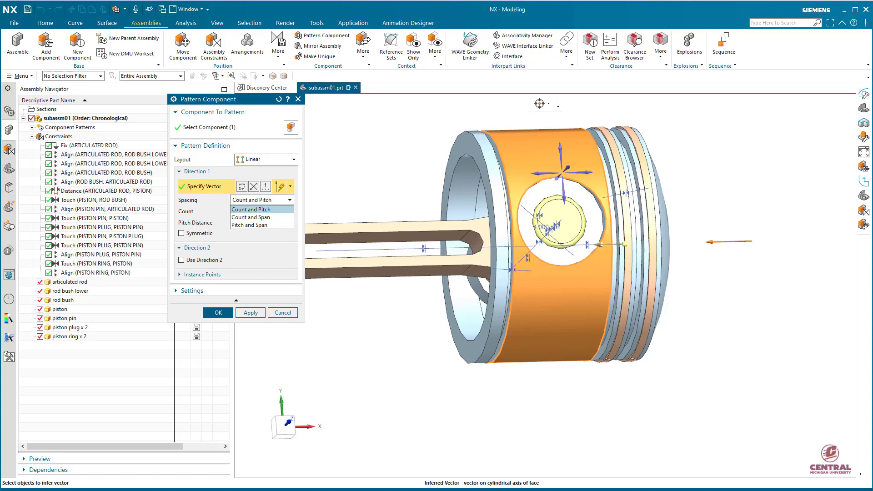
click(250, 209)
double_click(254, 211)
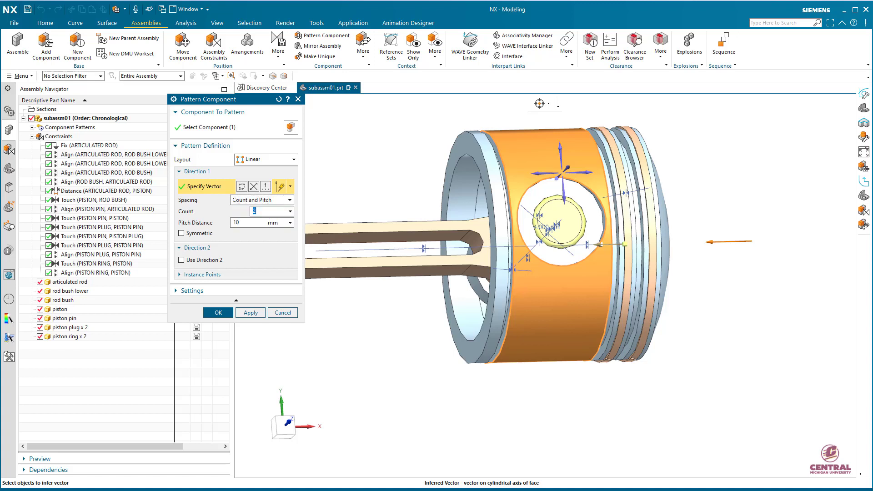
text(4)
key(Tab)
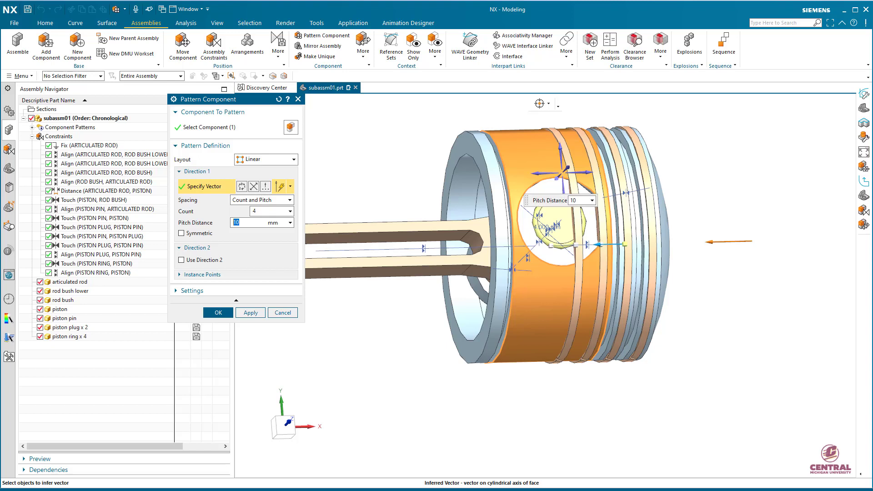
Step: Set the pitch distance of the piston ring's linear pattern to 5 mm and create the pattern
text(5)
key(Tab)
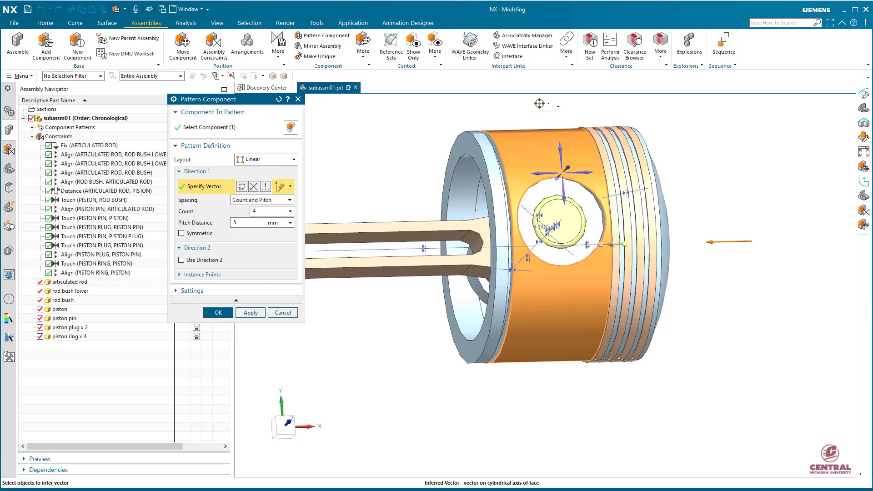
click(218, 312)
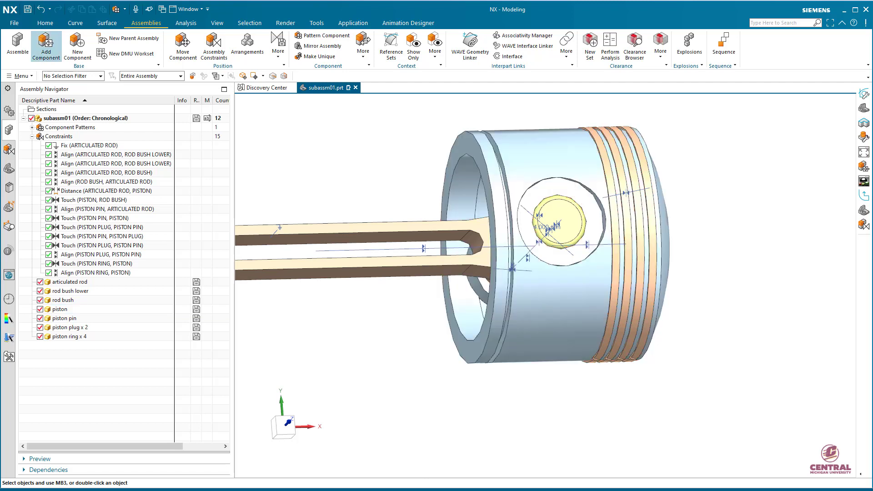
Step: Load piston ring.prt as another component to add to the assembly
click(46, 45)
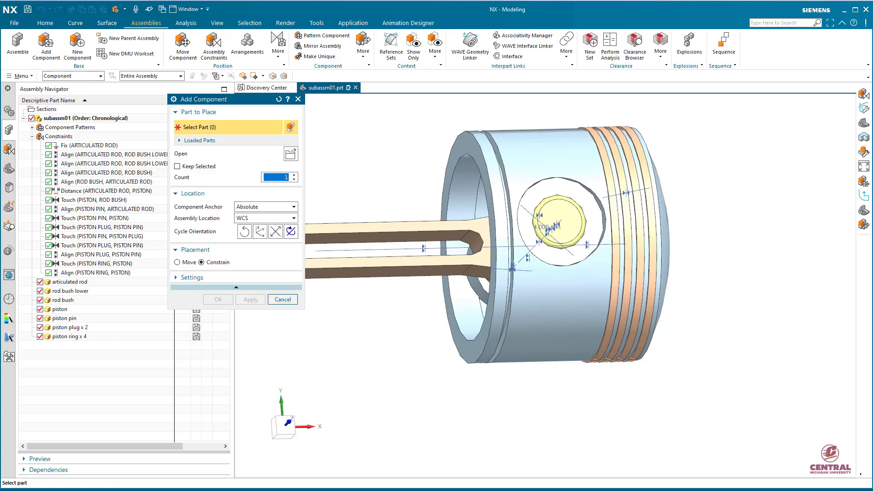
click(291, 153)
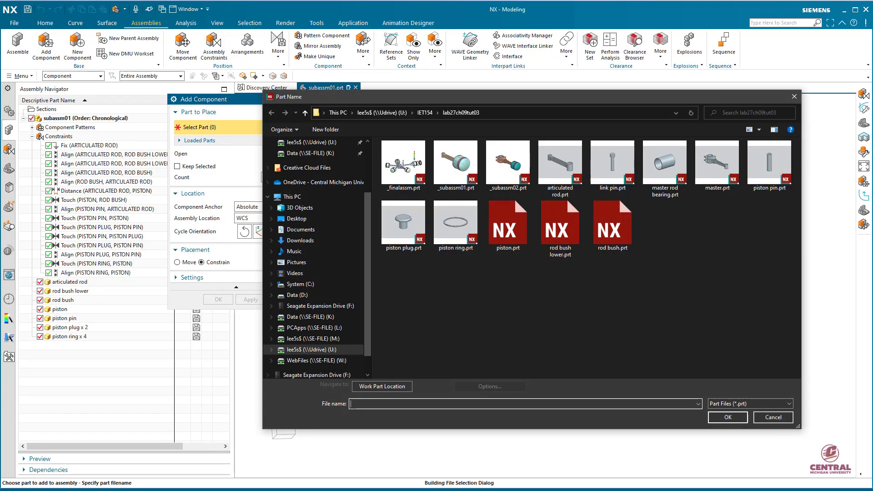
click(456, 223)
click(728, 417)
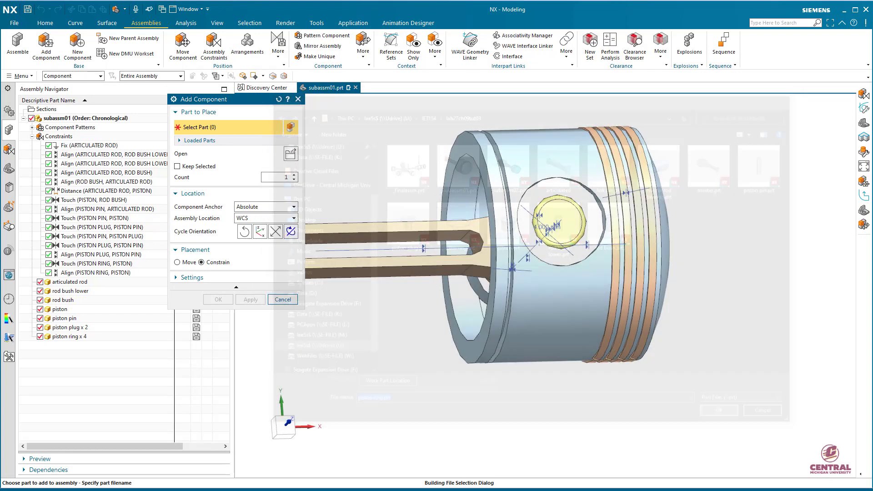
Step: Constrain the new piston ring's flat side face with Touch to the side face of the groove near the piston's open end
scroll(403, 379, down, 2)
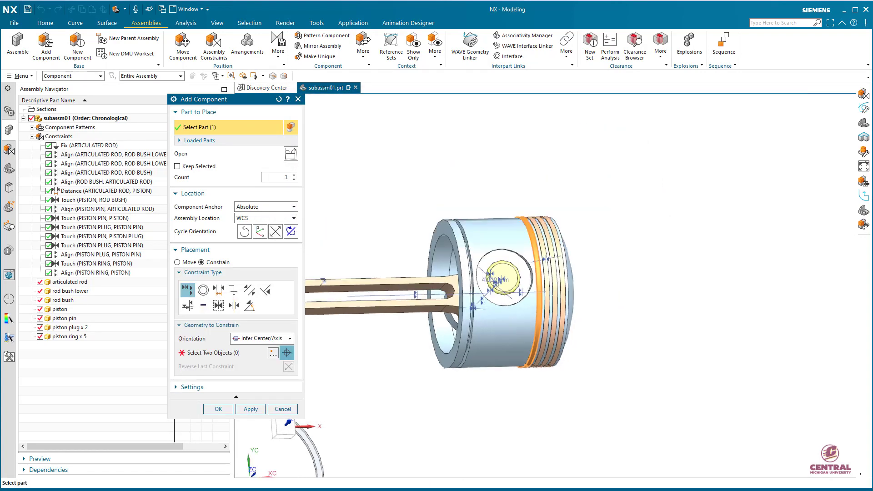
shift+middle_drag(403, 379, 572, 261)
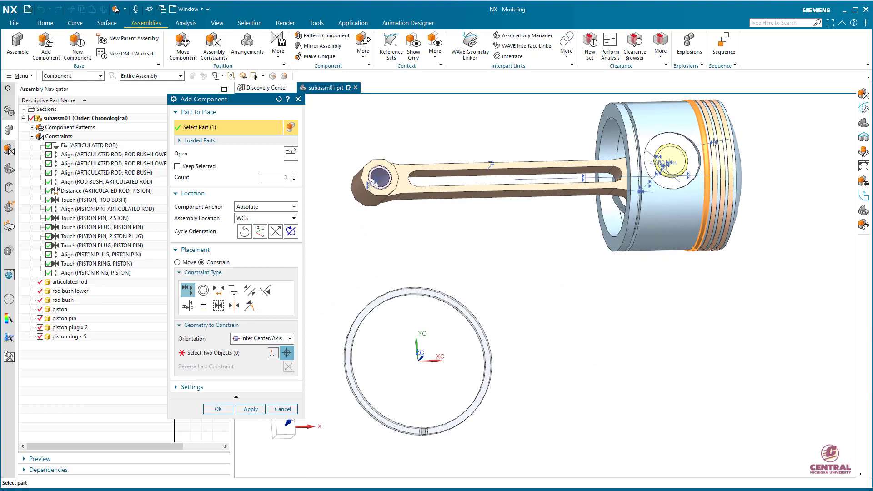
click(263, 339)
click(250, 357)
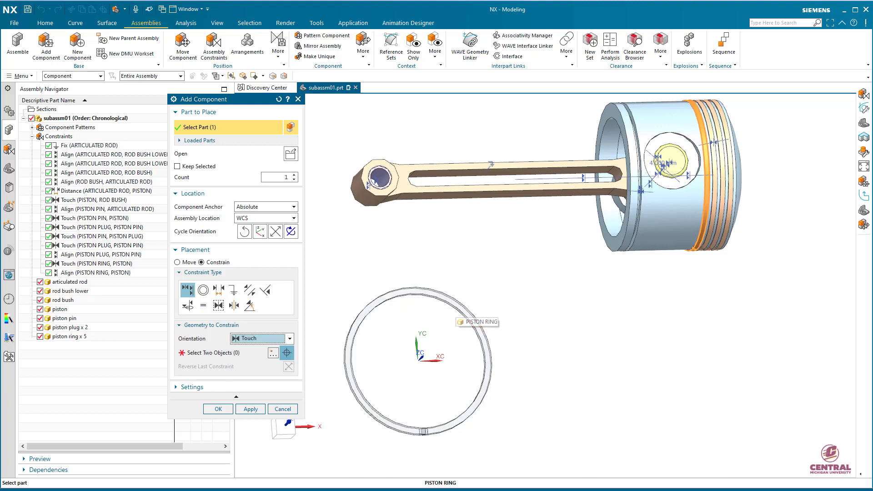
middle_drag(617, 228, 605, 240)
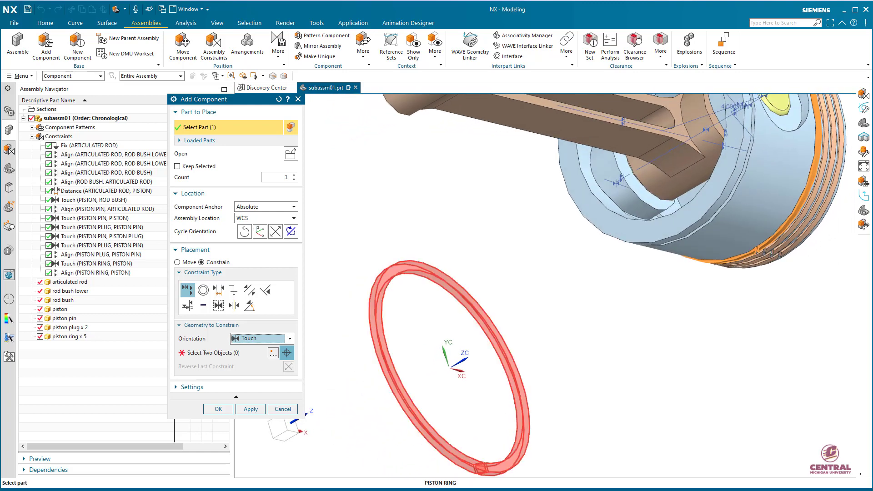
click(262, 339)
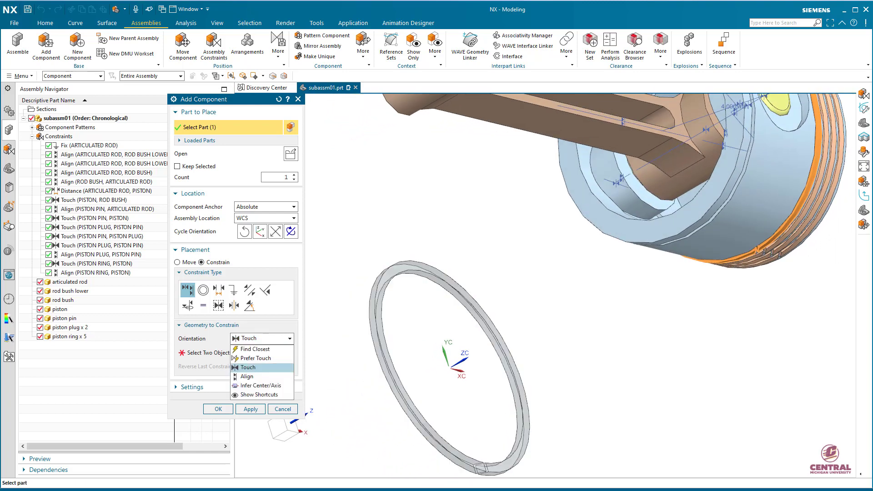
click(252, 367)
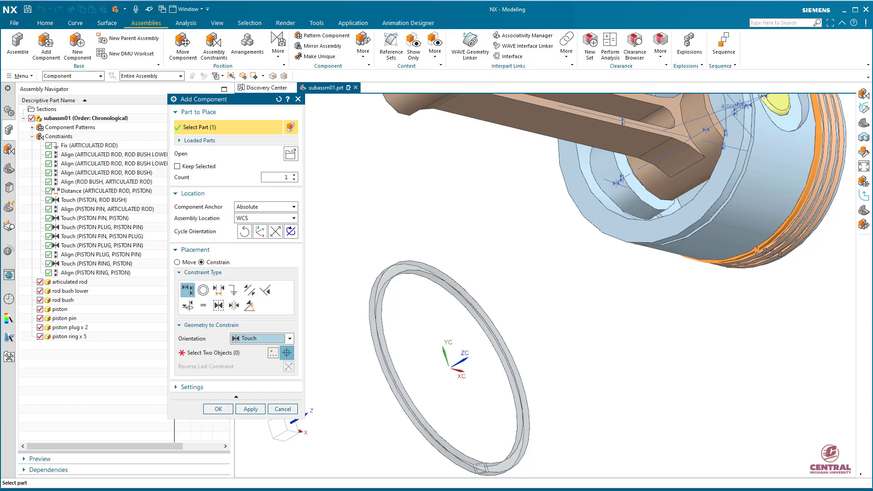
scroll(686, 276, down, 3)
shift+middle_drag(654, 253, 564, 298)
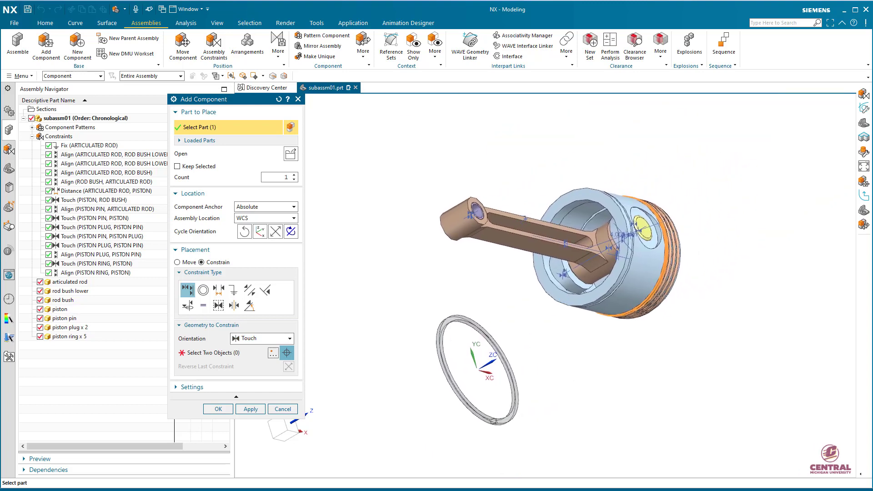
scroll(634, 286, up, 4)
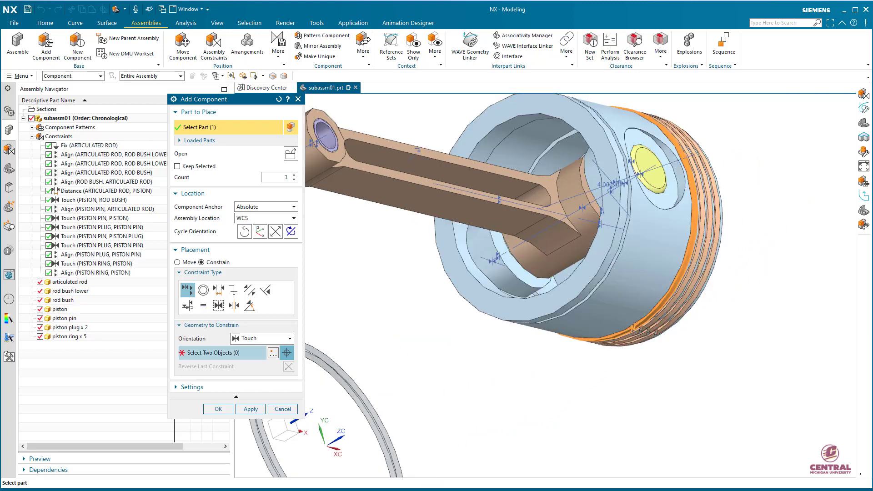
click(222, 353)
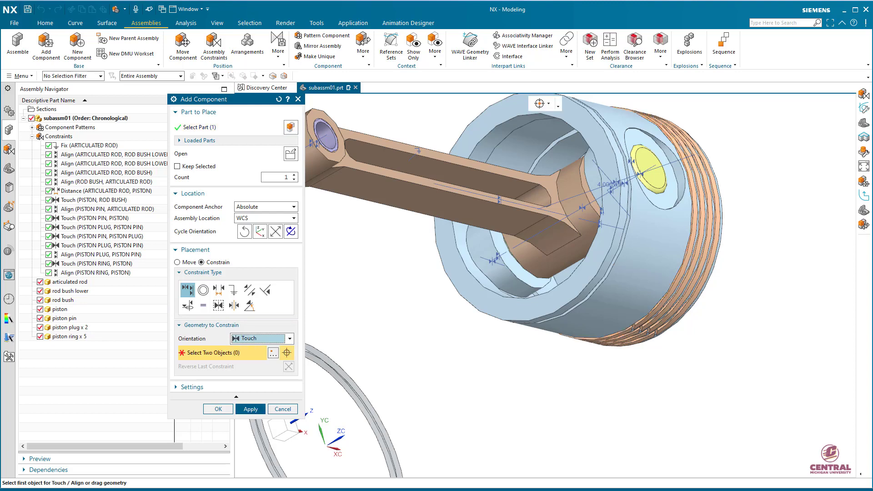
click(353, 392)
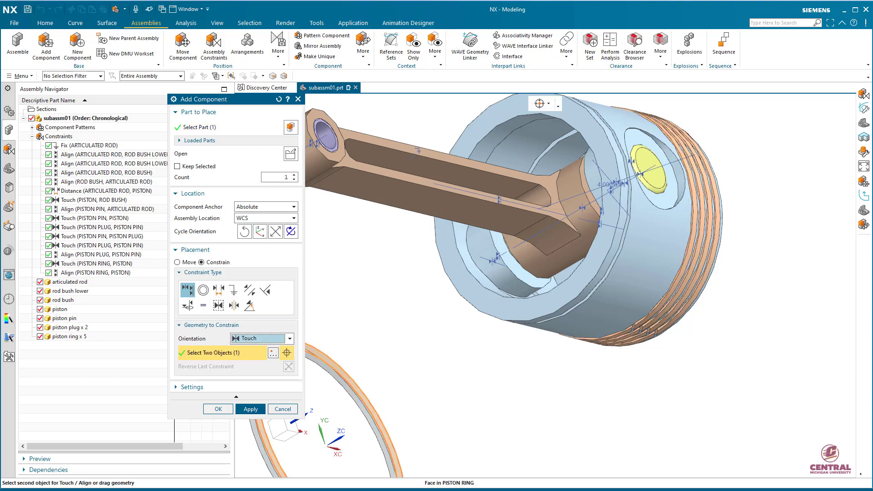
scroll(618, 231, up, 3)
middle_drag(386, 350, 366, 380)
click(644, 173)
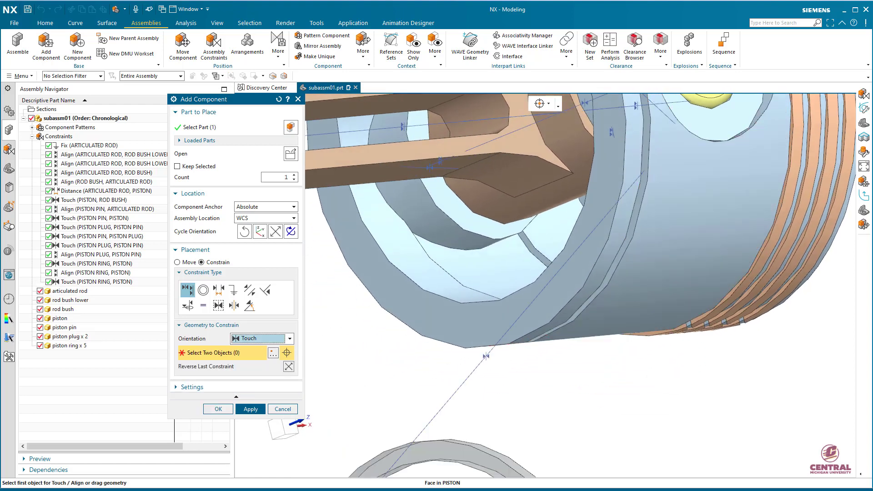
Step: Align the new ring's centerline with the piston's centerline using Infer Center/Axis, and finish adding the component
scroll(573, 403, down, 3)
middle_drag(528, 386, 458, 242)
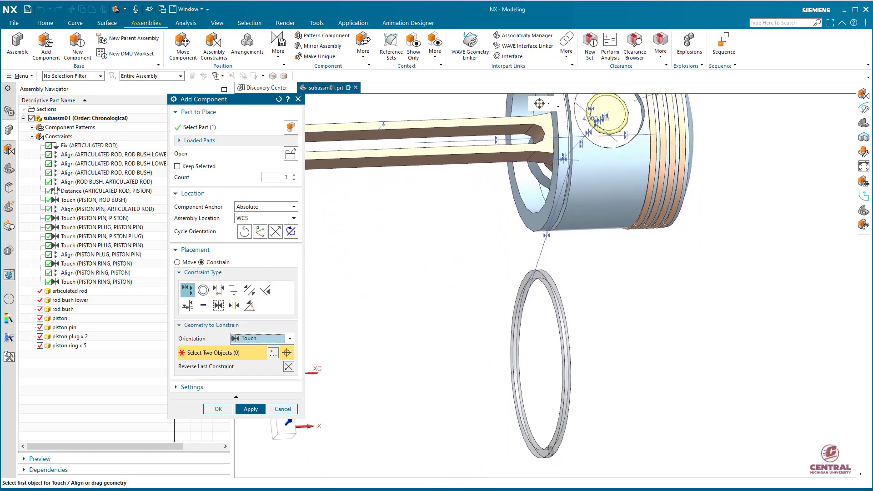
click(263, 338)
click(261, 385)
click(540, 364)
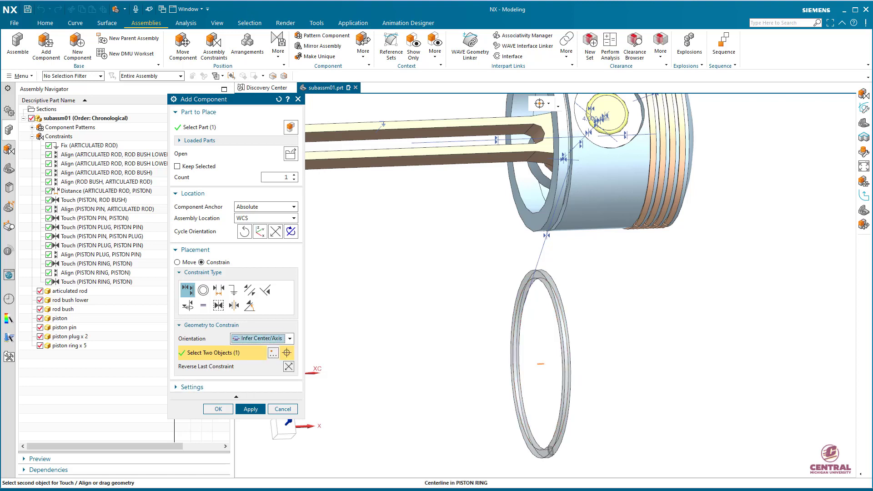
scroll(500, 250, up, 2)
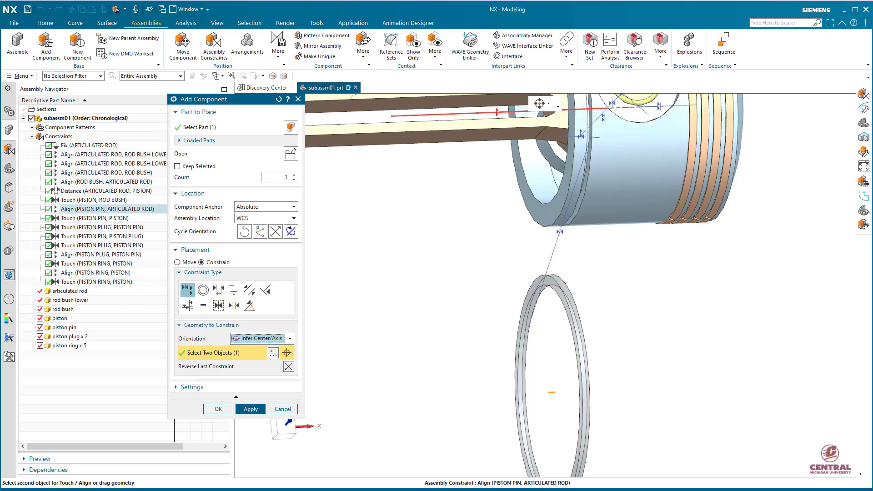
click(599, 108)
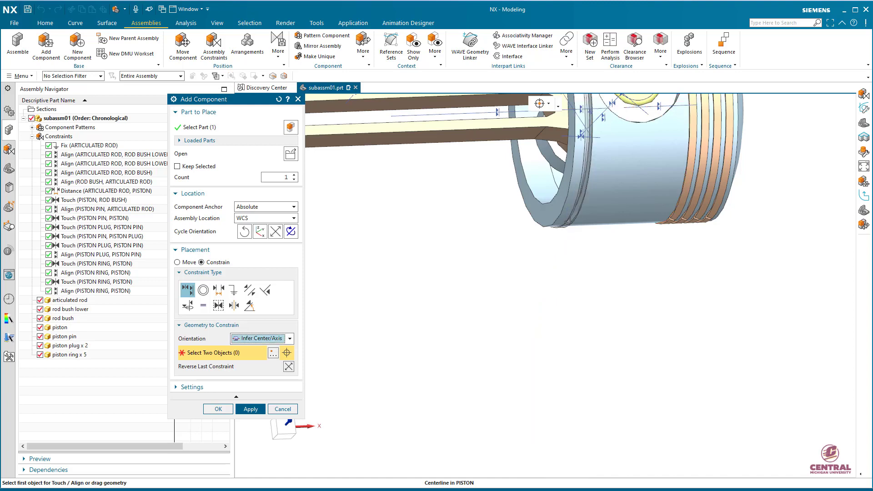
scroll(555, 266, down, 3)
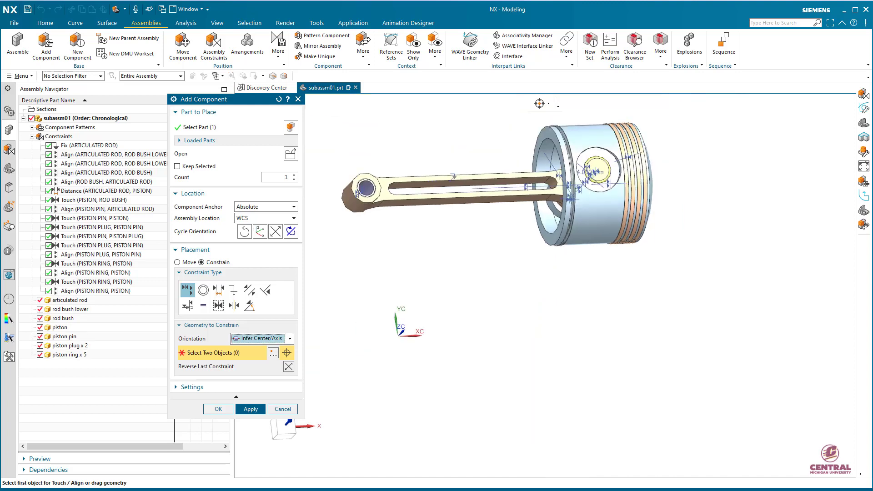
click(218, 409)
Step: Change the display color of the piston ring near the piston's open end to light pink
scroll(563, 219, up, 4)
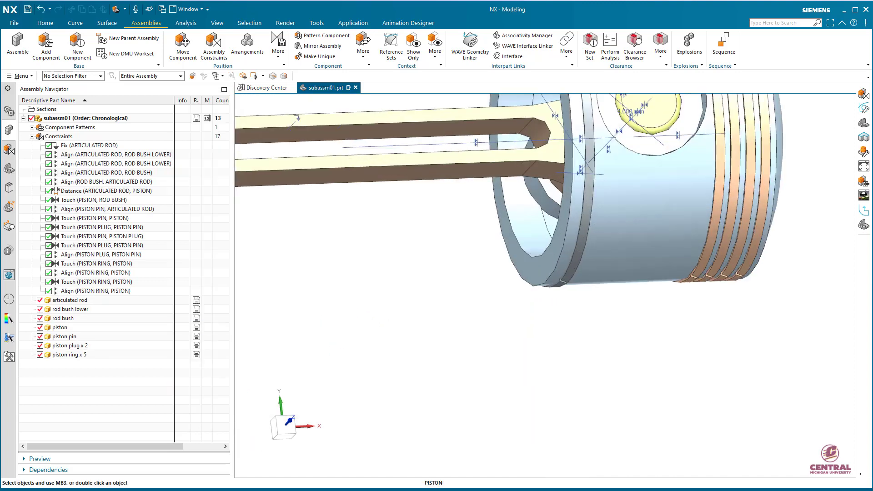
shift+middle_drag(563, 218, 525, 276)
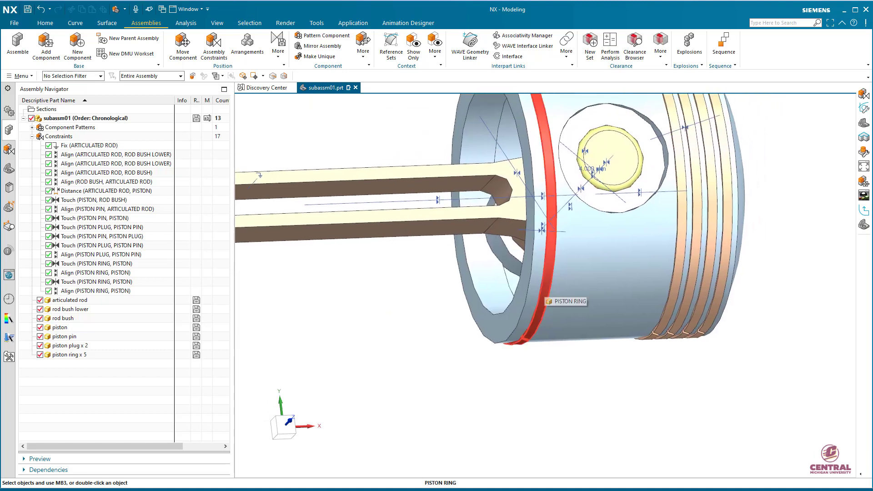
right_click(545, 283)
click(611, 271)
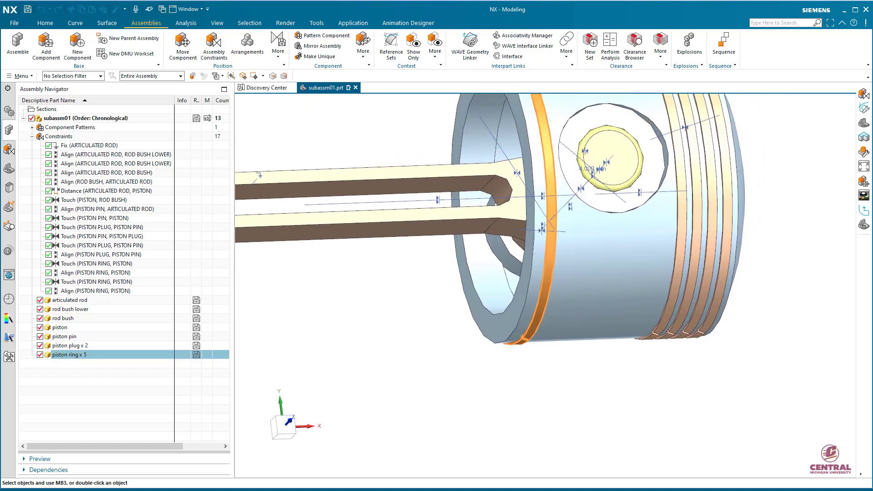
click(277, 154)
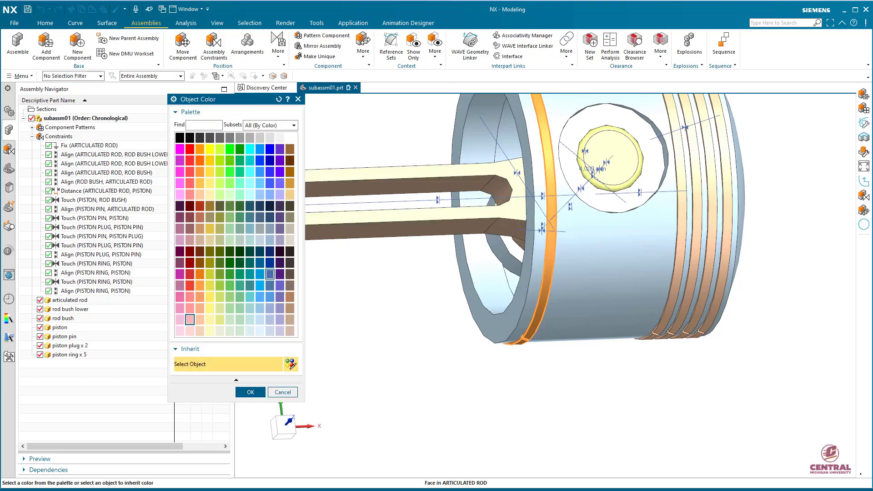
click(190, 320)
click(250, 392)
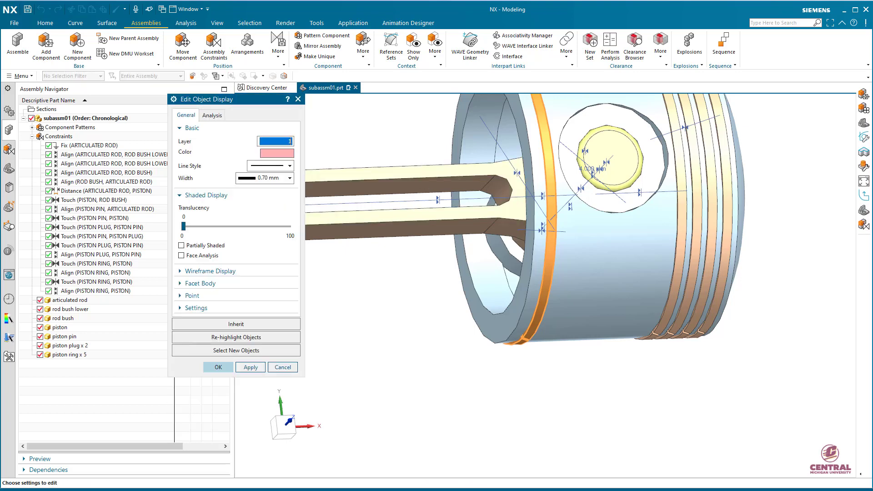
click(218, 367)
Step: Unpack the grouped piston ring components in the assembly tree into individual entries
scroll(496, 310, down, 3)
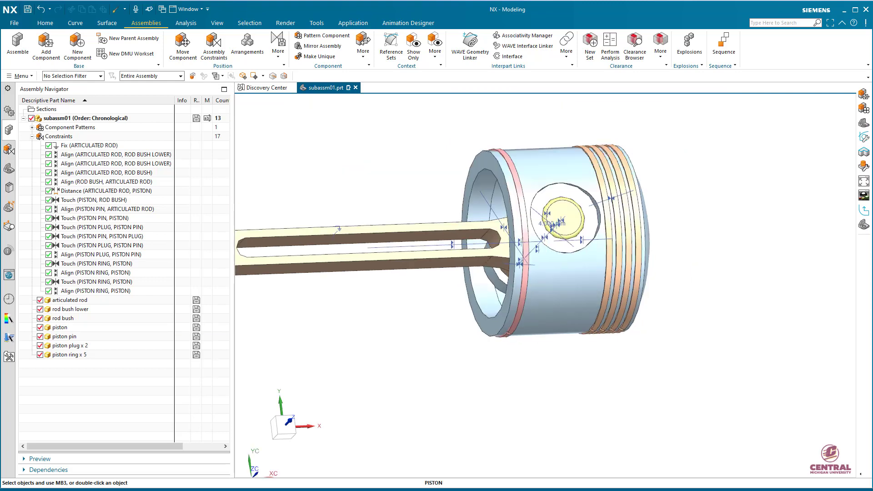
shift+middle_drag(495, 310, 612, 293)
middle_drag(612, 293, 596, 189)
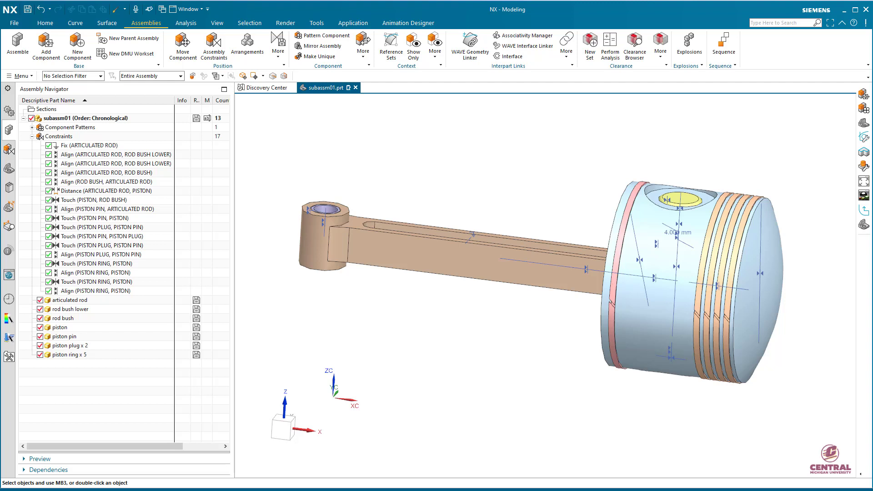
click(69, 354)
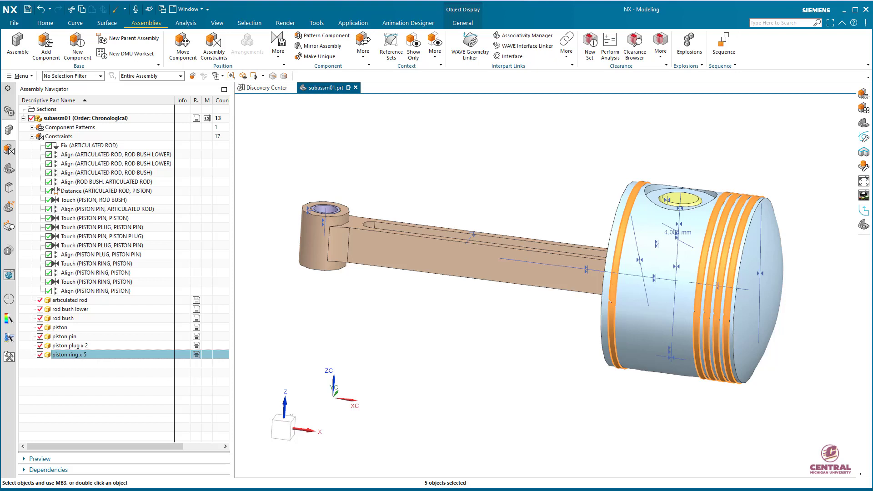
right_click(94, 355)
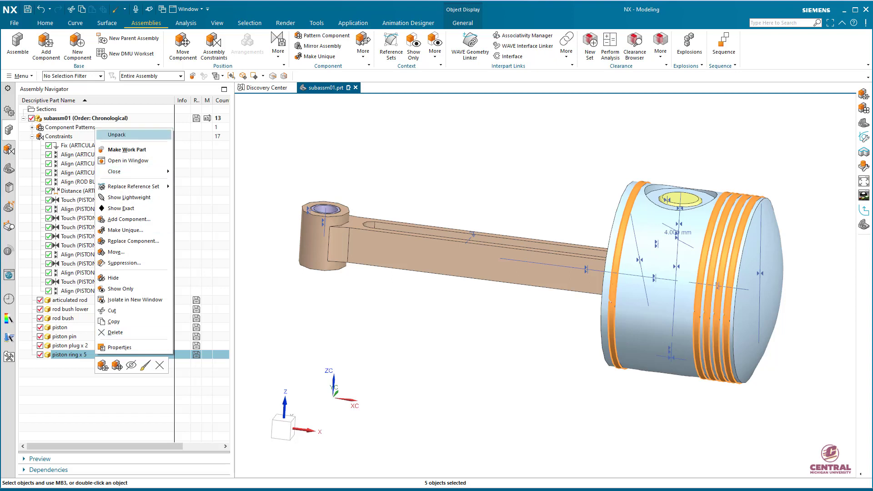
key(Escape)
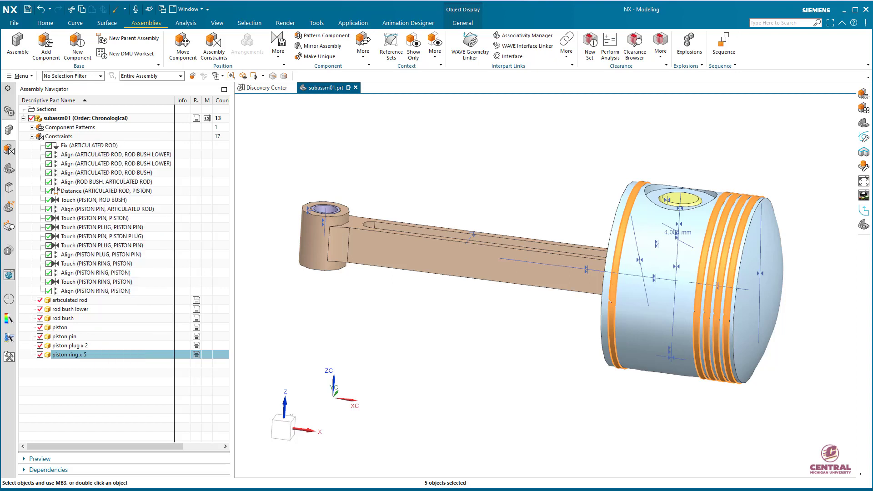
right_click(98, 355)
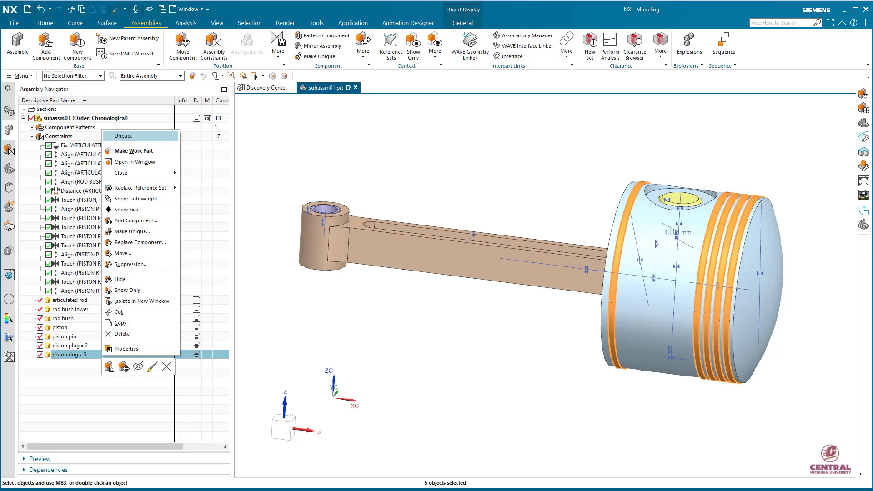
click(119, 136)
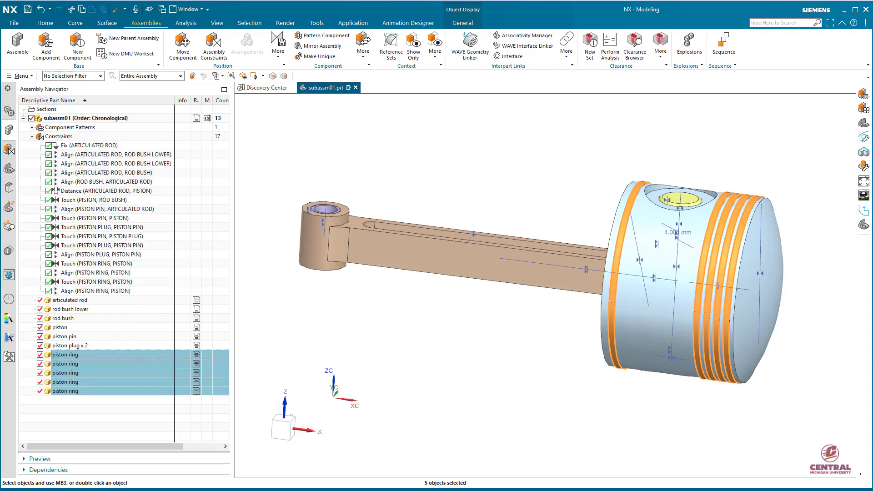
key(Escape)
Step: Highlight the unpacked piston ring entries one by one, from the last to the first, to identify each ring on the piston
click(66, 391)
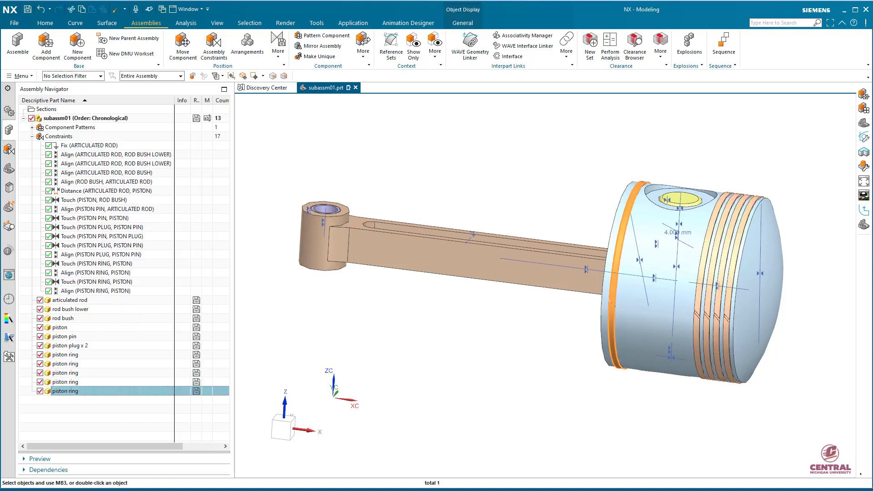
key(Up)
key(Up)
key(Up)
key(Up)
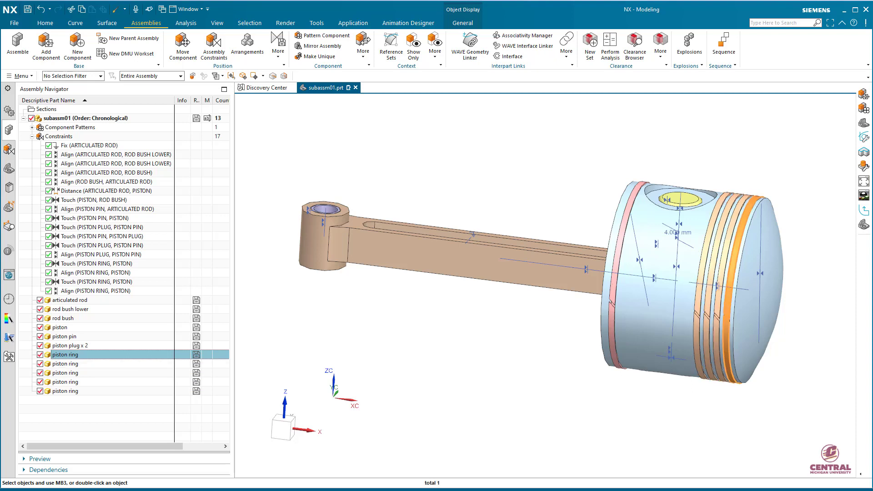
click(66, 382)
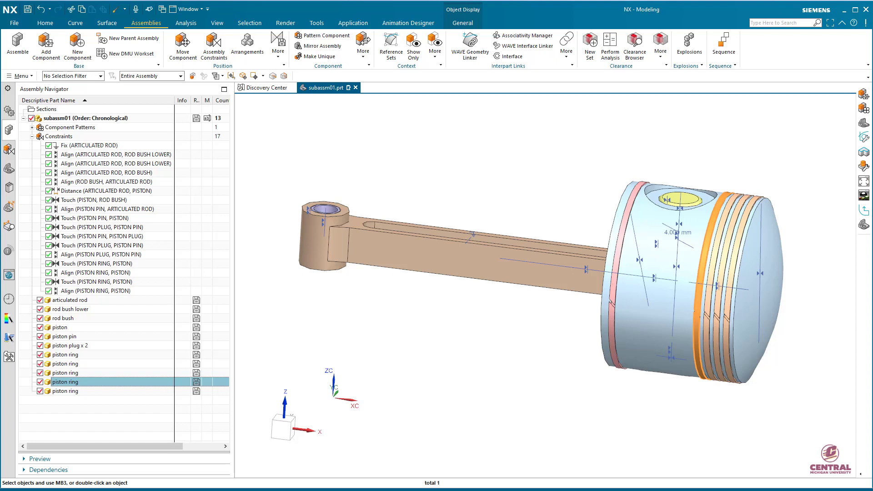
click(66, 355)
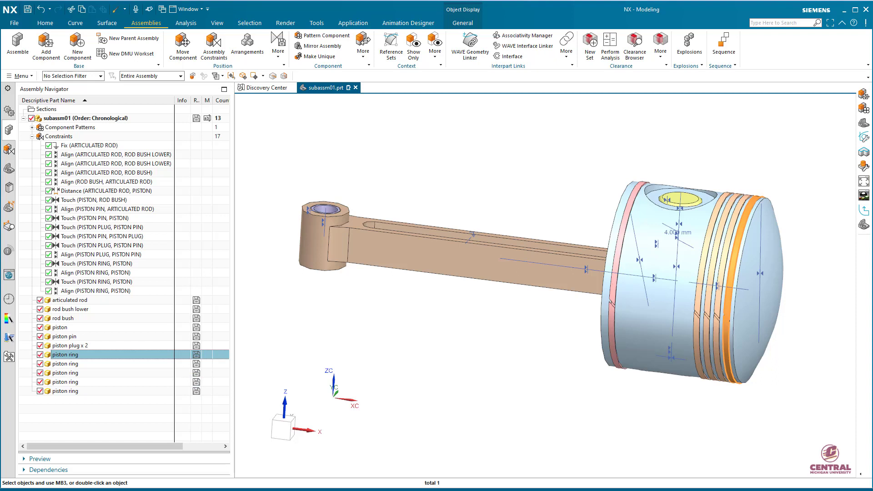
shift+click(65, 391)
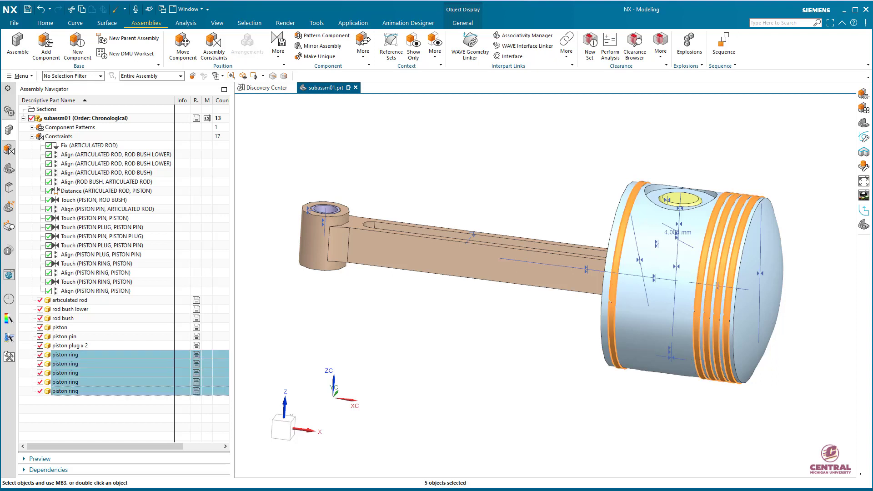
key(Escape)
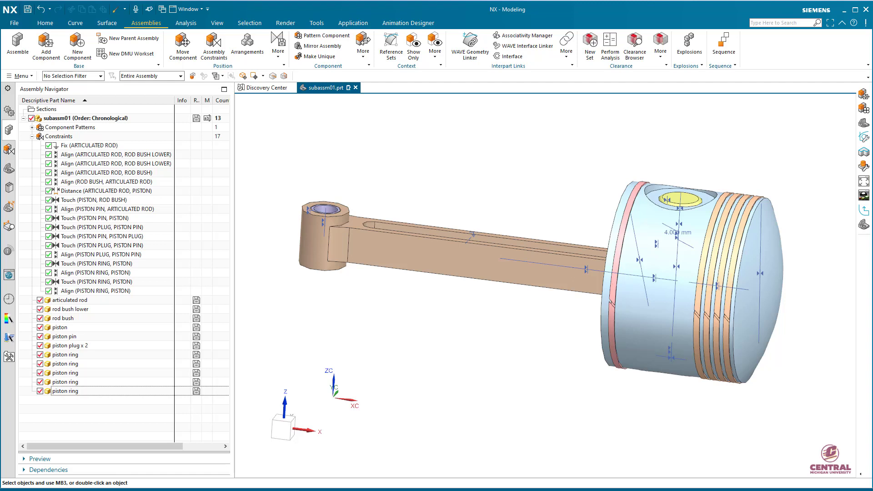
click(65, 355)
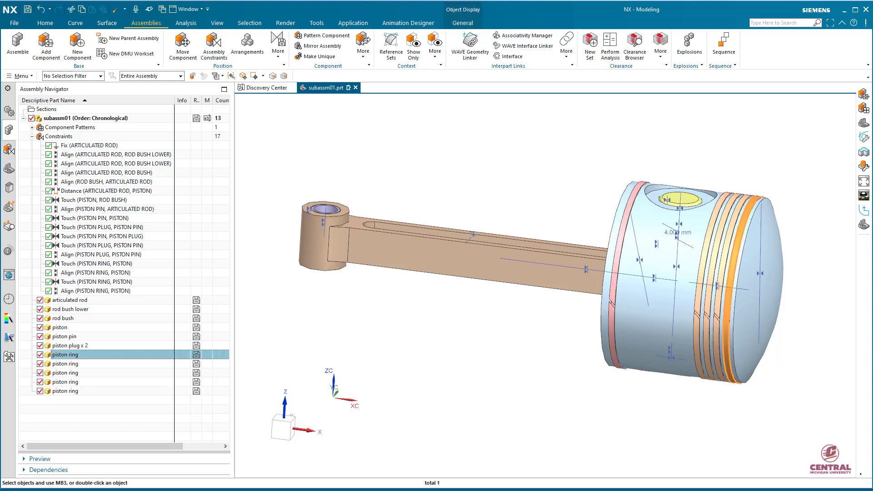
click(65, 391)
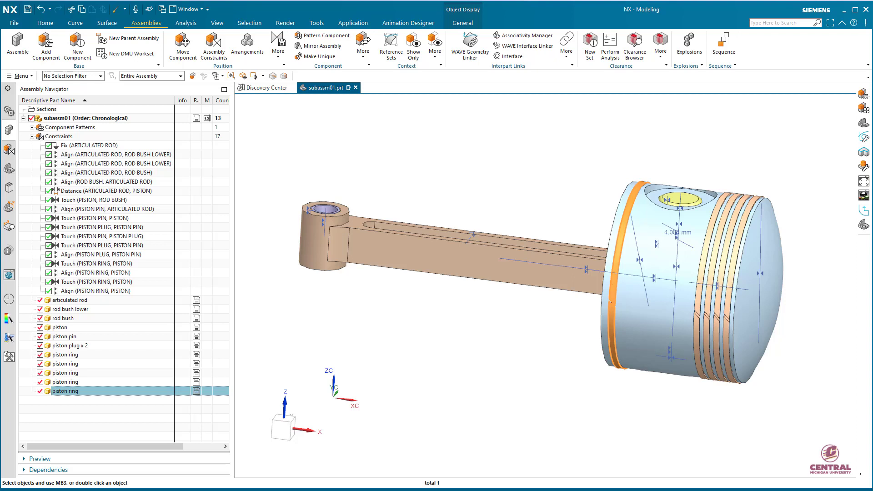
shift+click(66, 355)
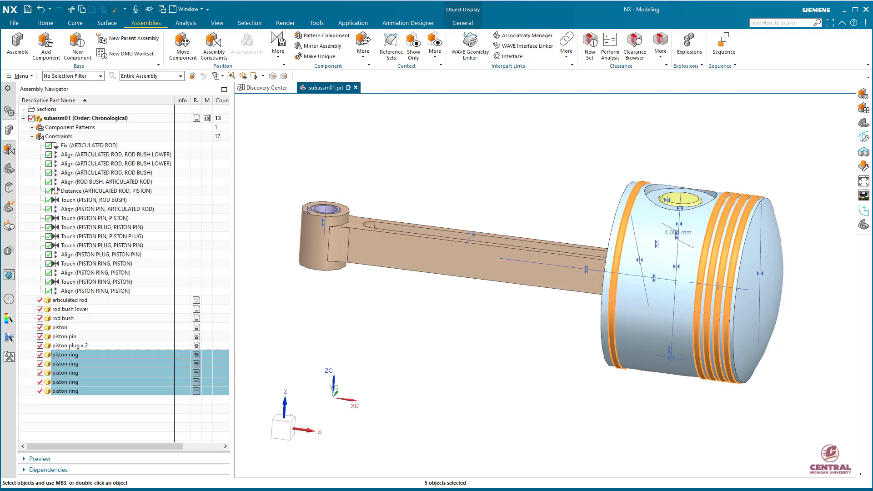
key(Escape)
click(66, 391)
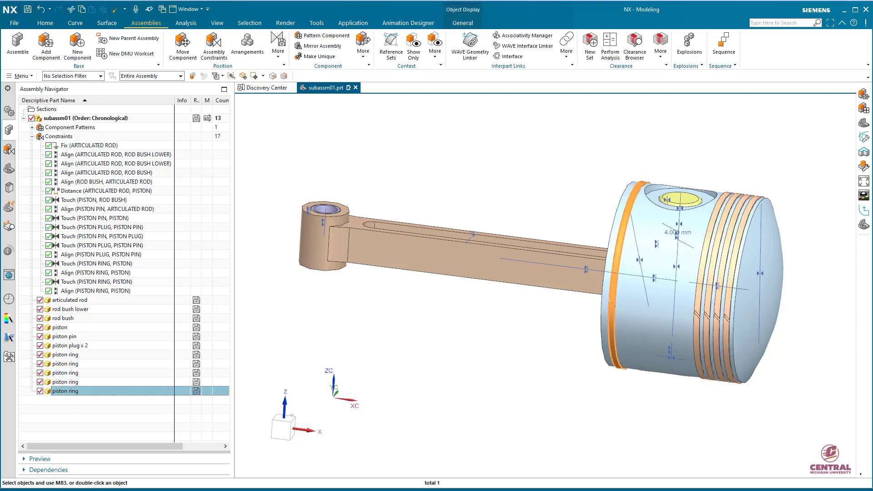
key(shift+Up)
key(shift+Up)
key(shift+Up)
key(shift+Up)
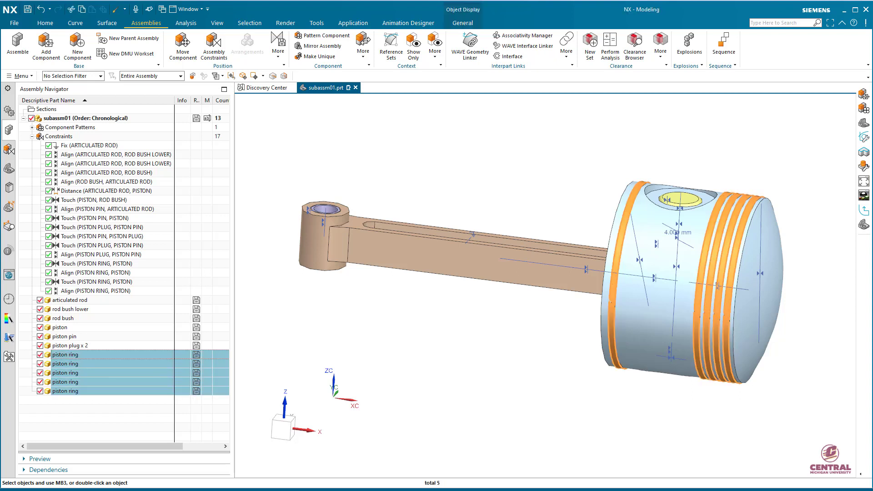
key(Escape)
Step: Pack the five individual piston ring components into a single grouped entry in the assembly tree
click(65, 391)
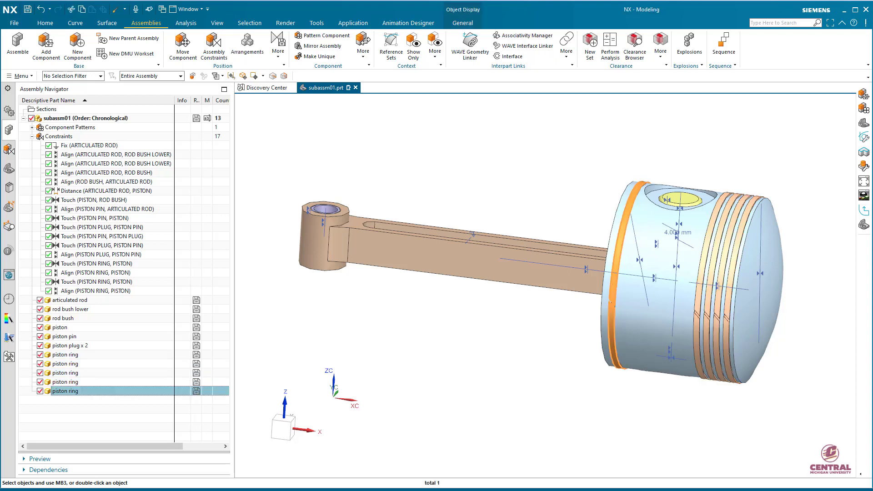
key(shift+Up)
key(shift+Up)
key(shift+Up)
key(shift+Up)
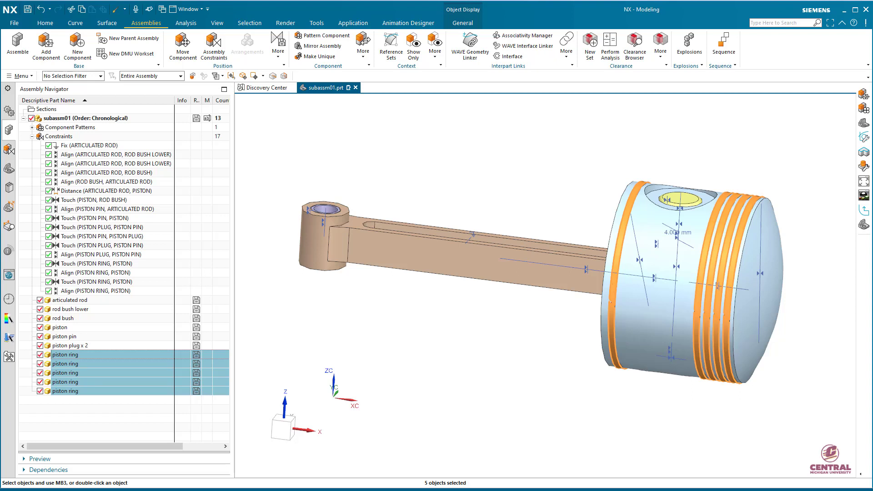
right_click(132, 381)
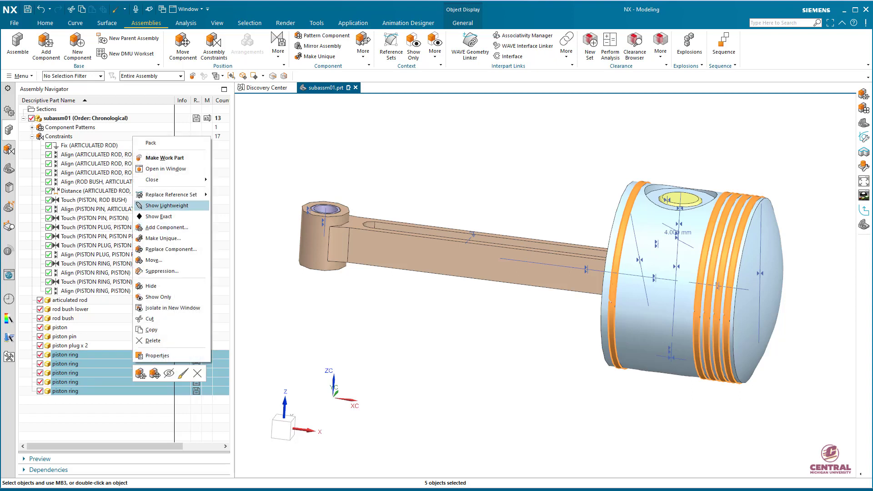
click(150, 144)
key(Escape)
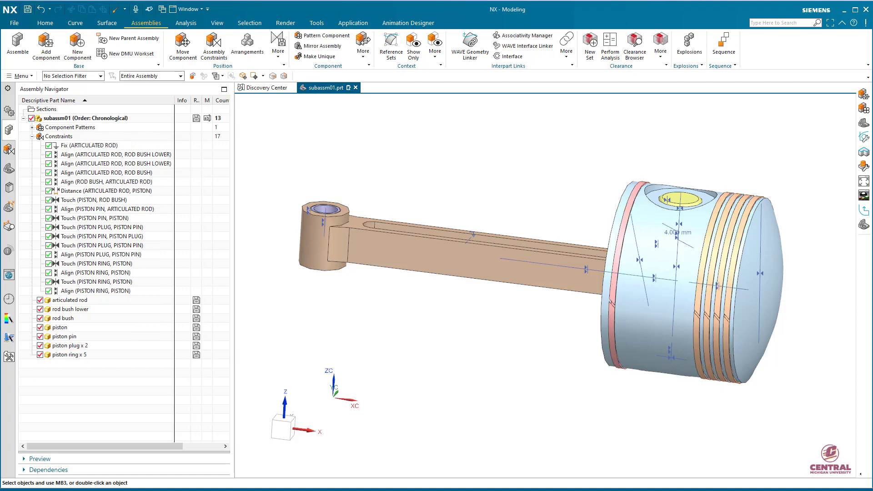
middle_drag(500, 264, 573, 263)
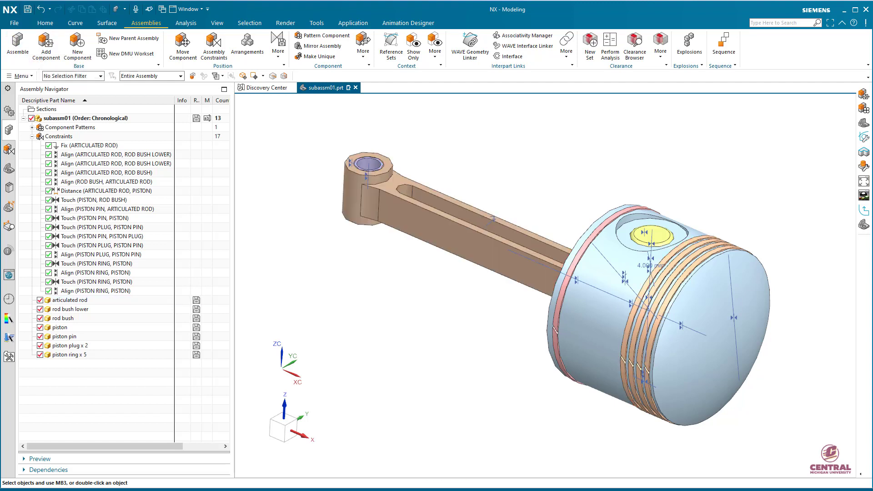
click(17, 45)
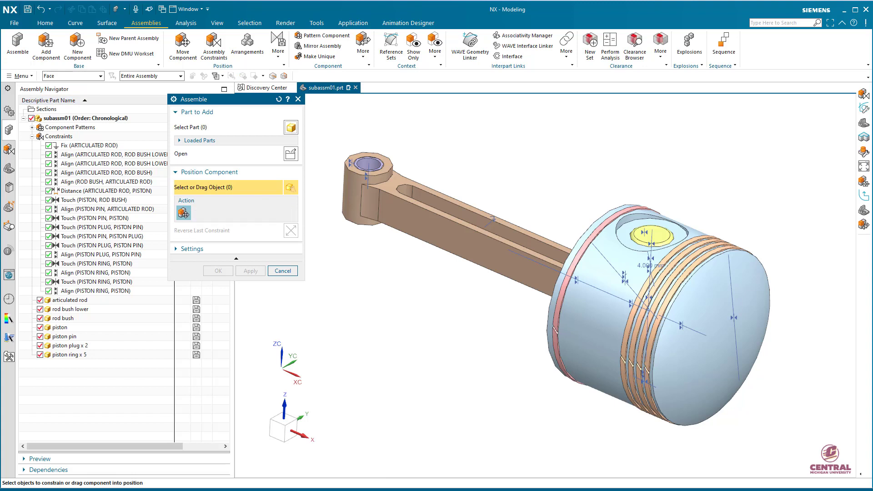
click(282, 271)
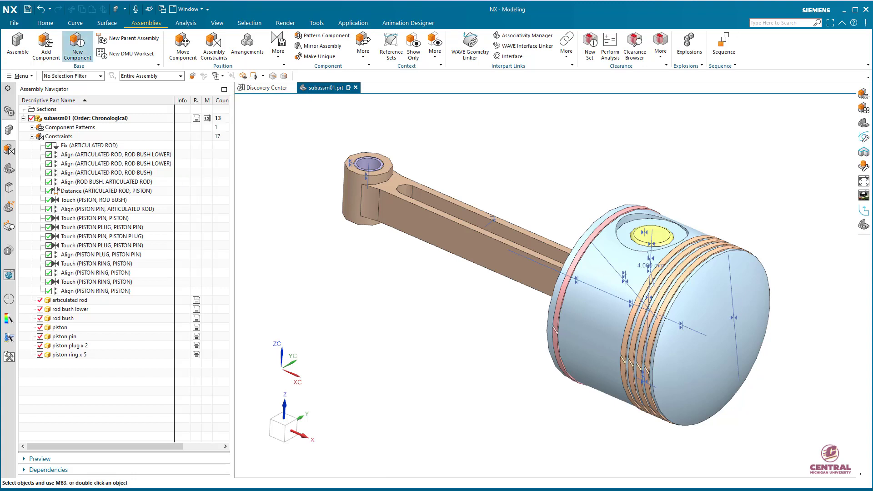
Step: Create a new stand-alone assembly file named subassm02 from the Assembly template in millimeters
click(15, 23)
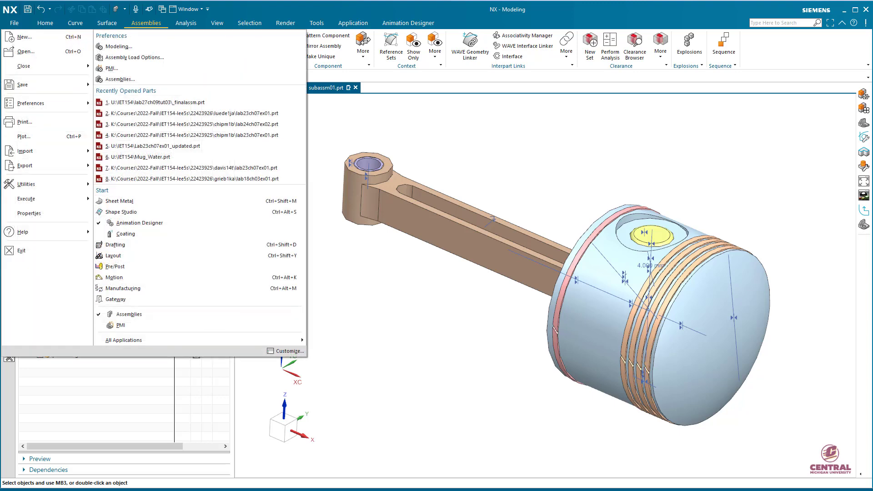
click(25, 39)
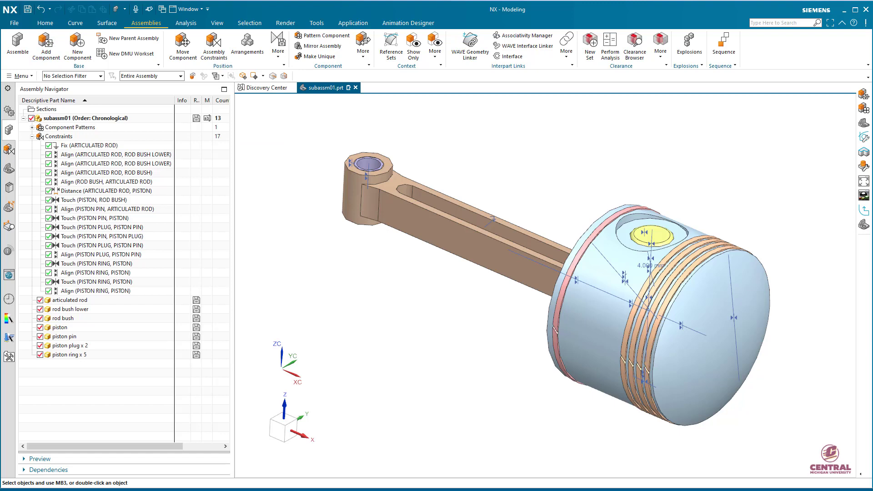
click(14, 23)
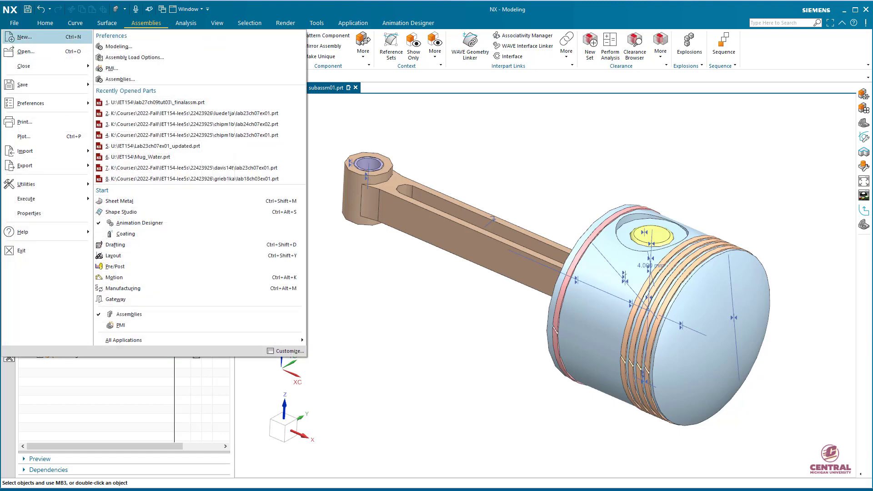
click(35, 38)
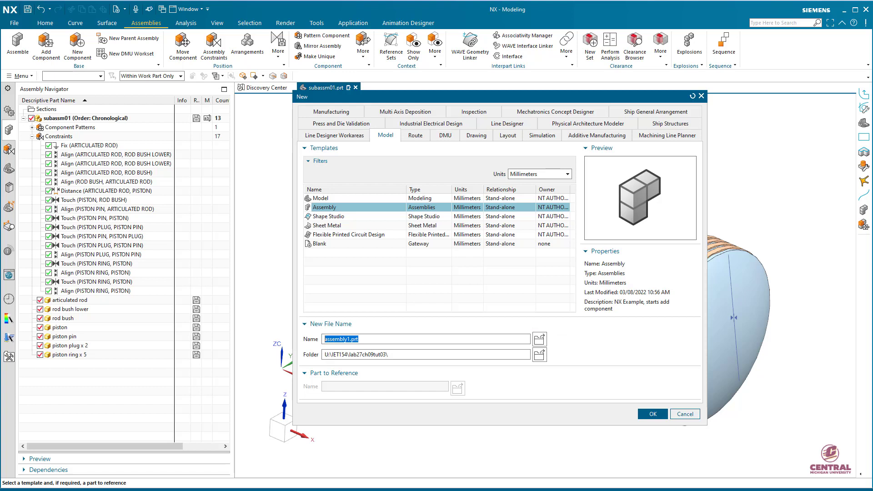
text(subassm02)
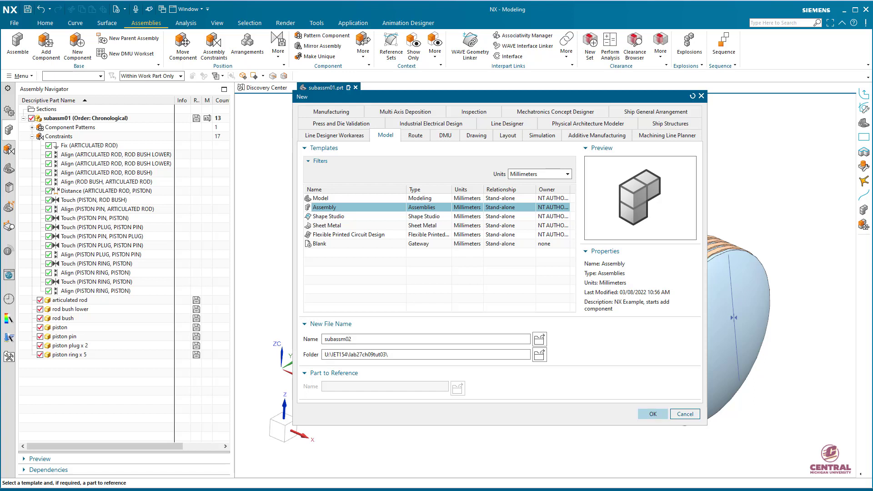
click(653, 413)
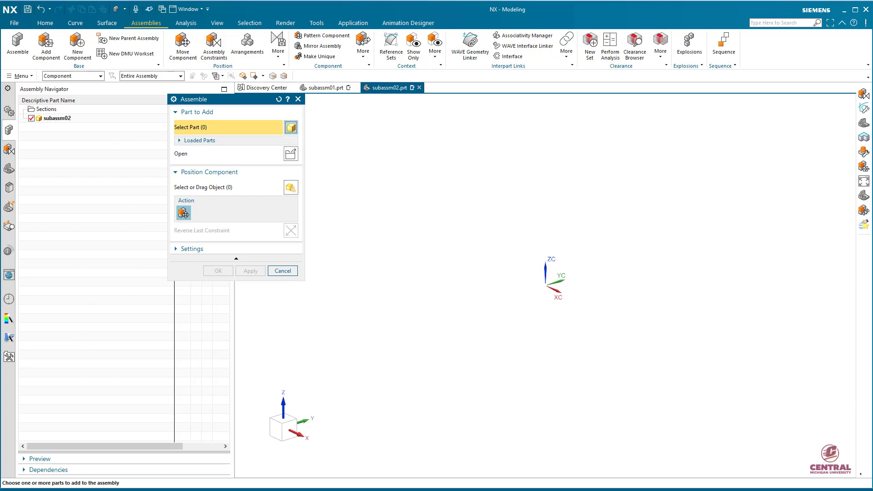
Step: Add the master.prt rod as the first component of subassm02
click(290, 154)
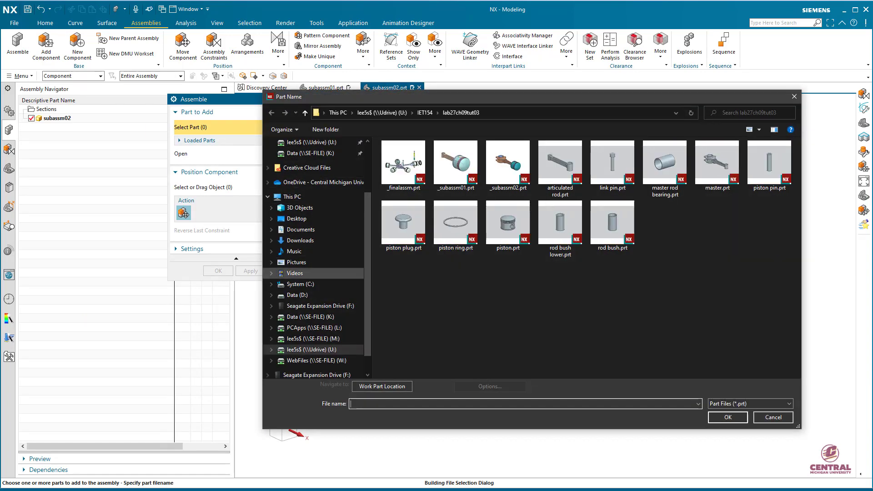
click(716, 165)
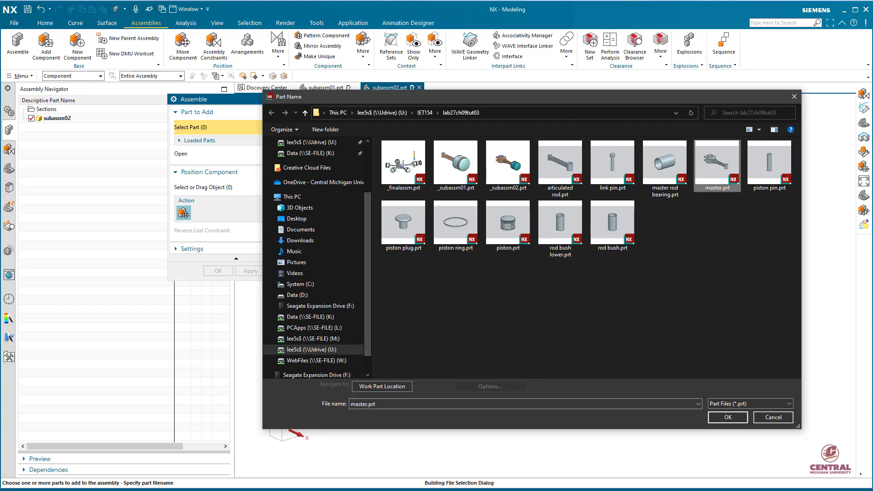
key(Return)
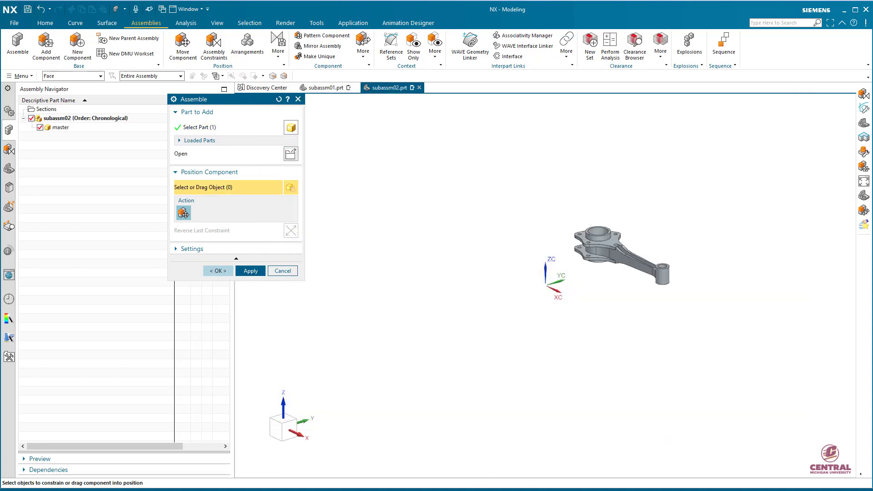
click(217, 270)
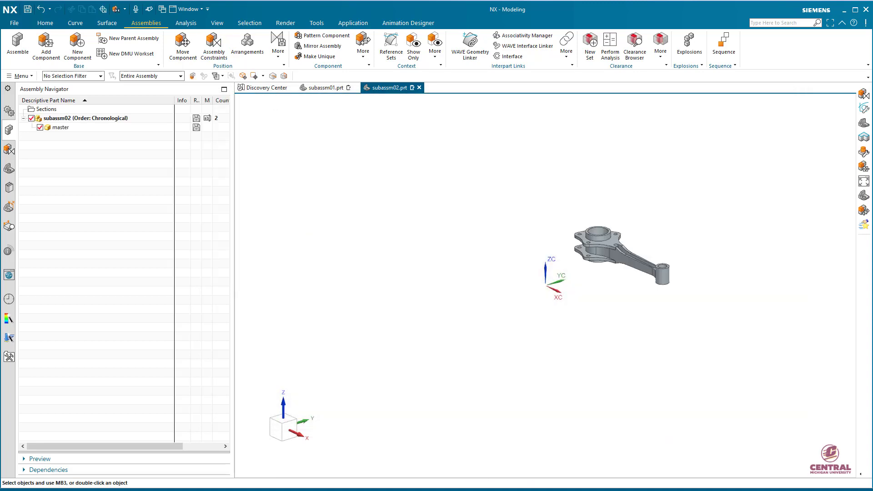
Step: Apply a Fix constraint to the master rod
click(214, 46)
click(234, 143)
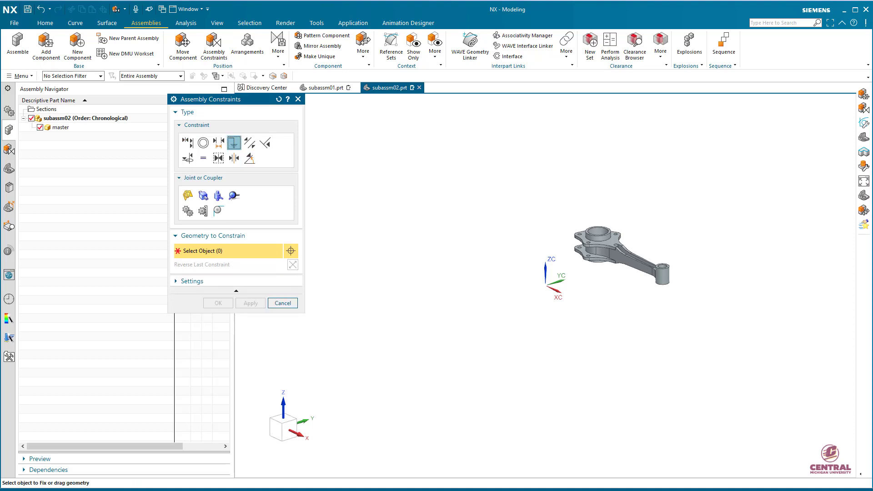
click(604, 244)
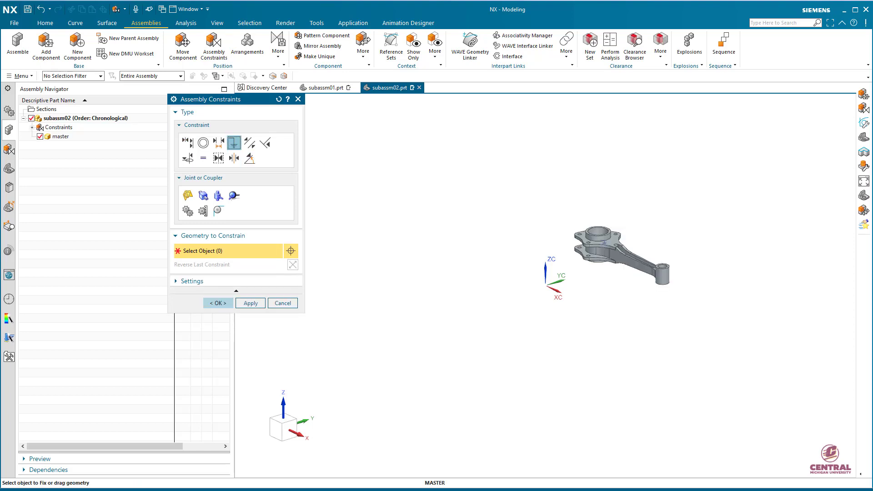
click(219, 303)
Step: Load rod bush.prt as the next component to place with constraints in subassm02
scroll(599, 252, up, 3)
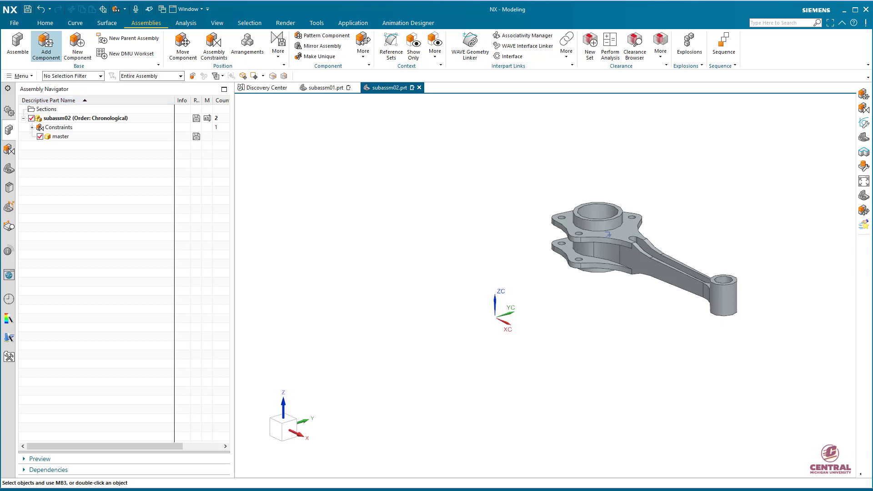
click(46, 45)
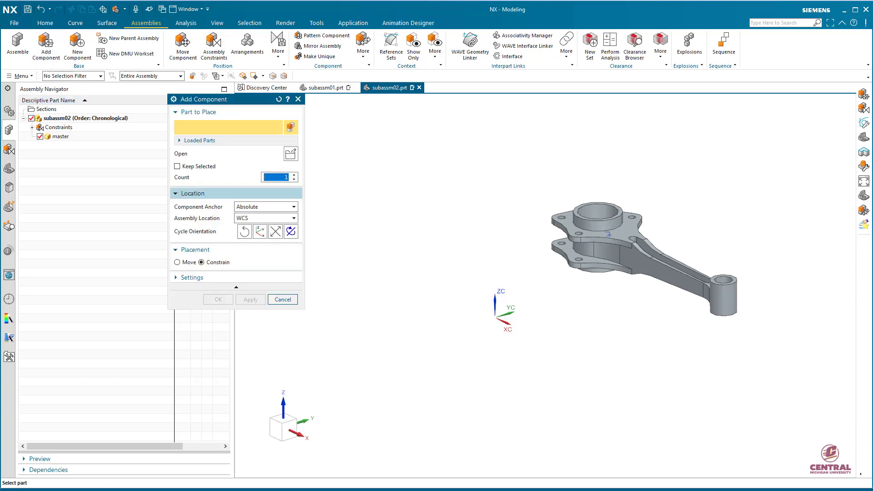
click(290, 154)
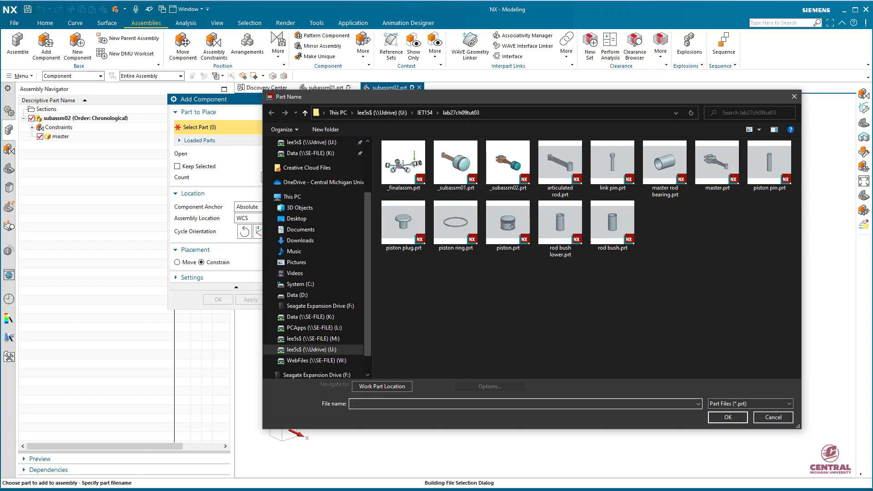
click(612, 223)
click(727, 417)
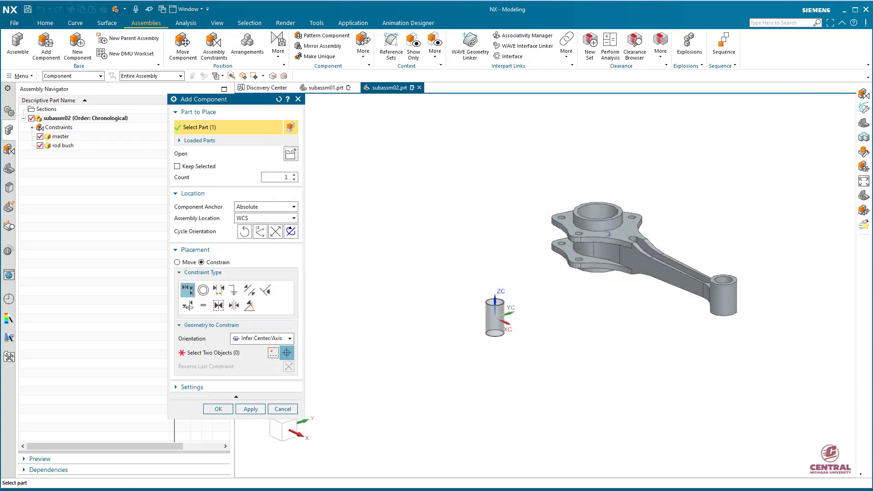
Step: Align the rod bush's upper end face with the top face of the master rod's small end
click(263, 339)
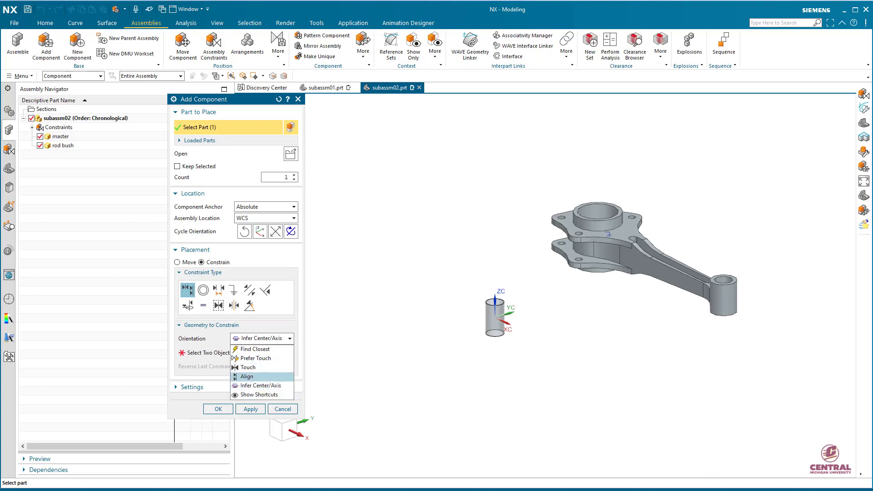
click(255, 377)
scroll(491, 295, up, 10)
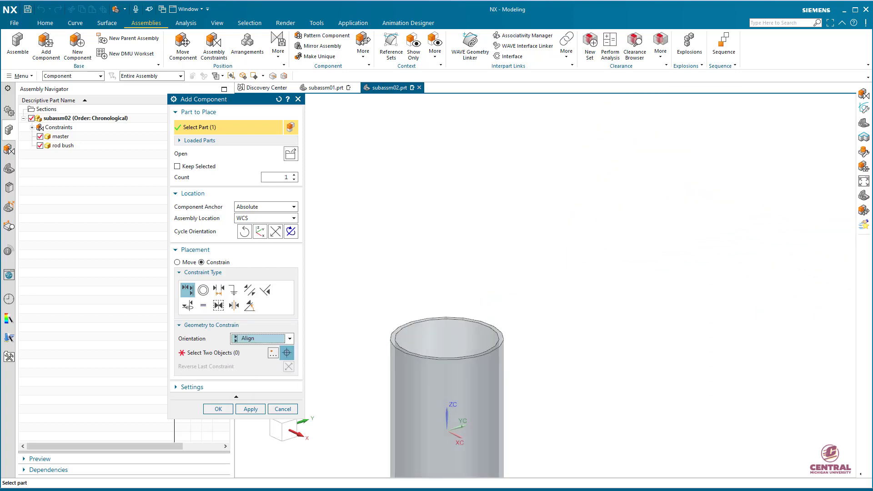
scroll(358, 330, up, 1)
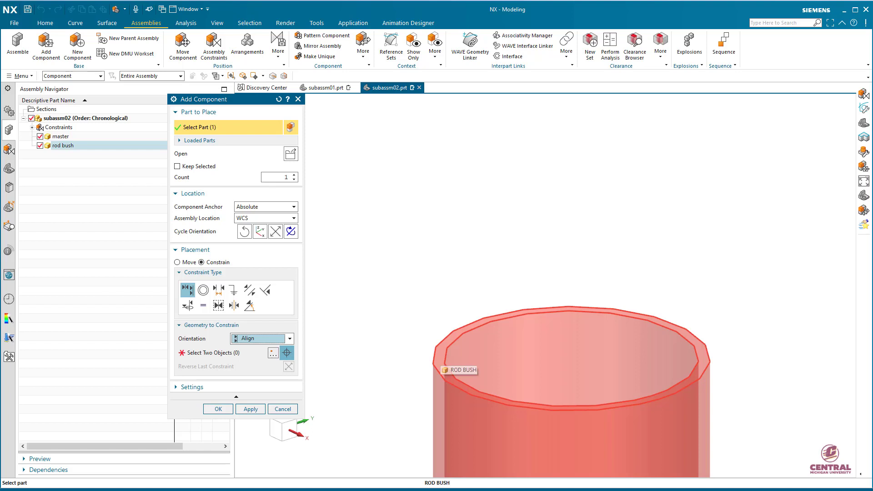
click(222, 353)
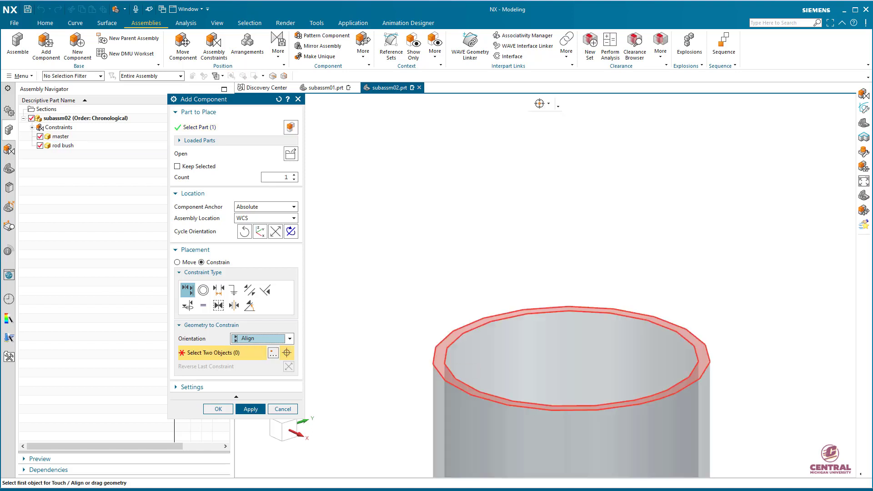
click(439, 361)
scroll(438, 361, down, 4)
scroll(729, 345, down, 6)
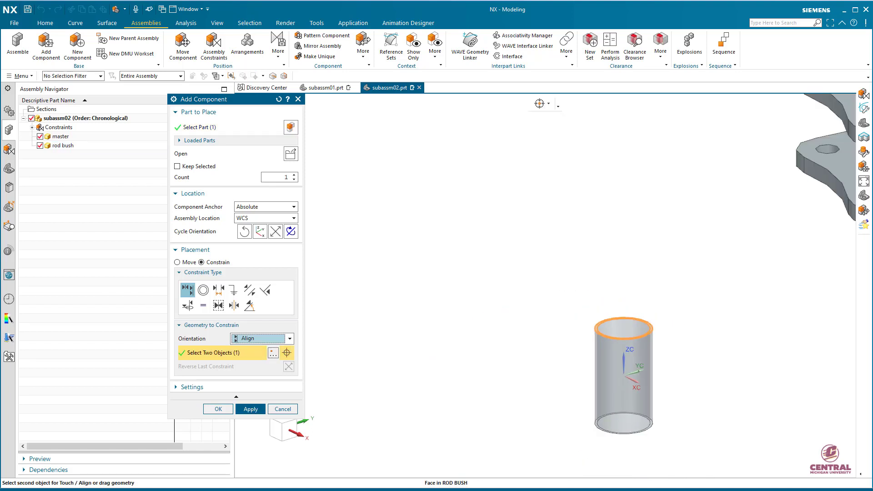
shift+middle_drag(728, 345, 404, 319)
scroll(745, 262, up, 5)
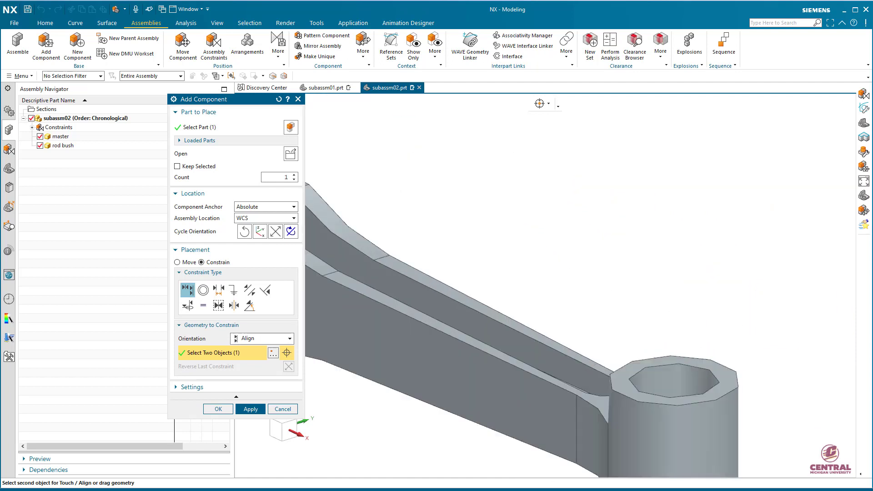
click(725, 375)
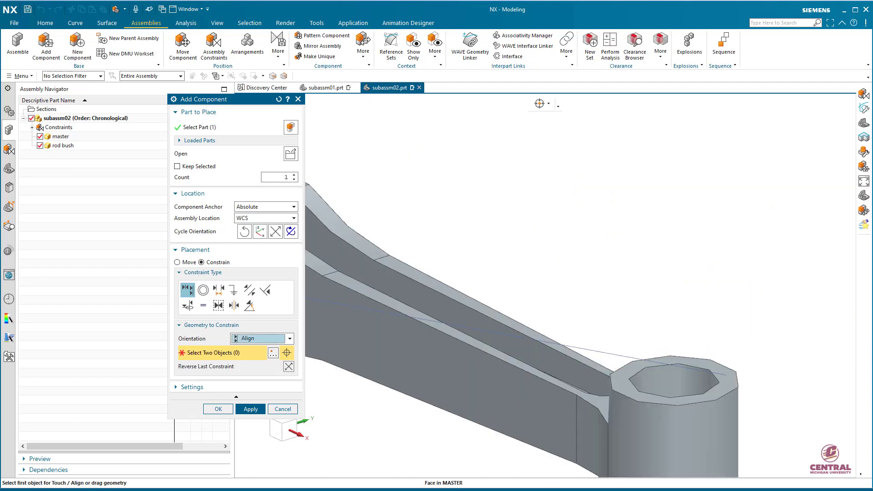
scroll(523, 319, down, 6)
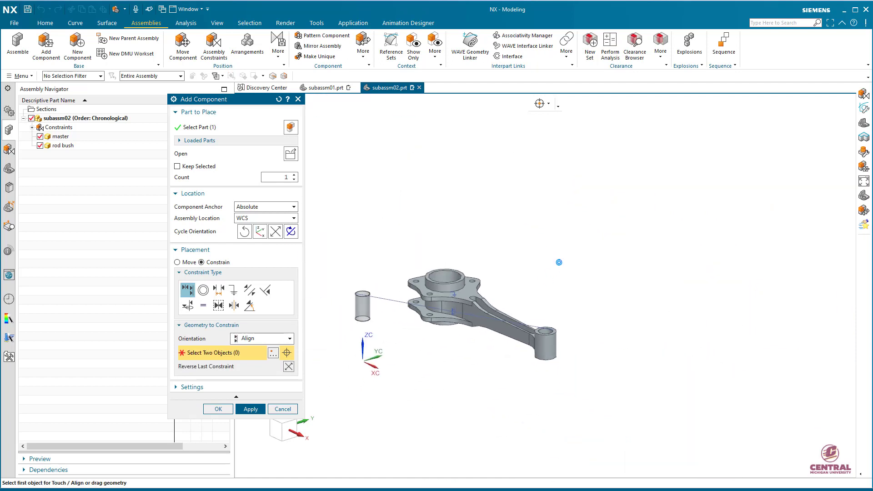
Step: Constrain the rod bush's centerline to the master rod's small-end bore axis with Infer Center/Axis, and finish adding the component
click(264, 338)
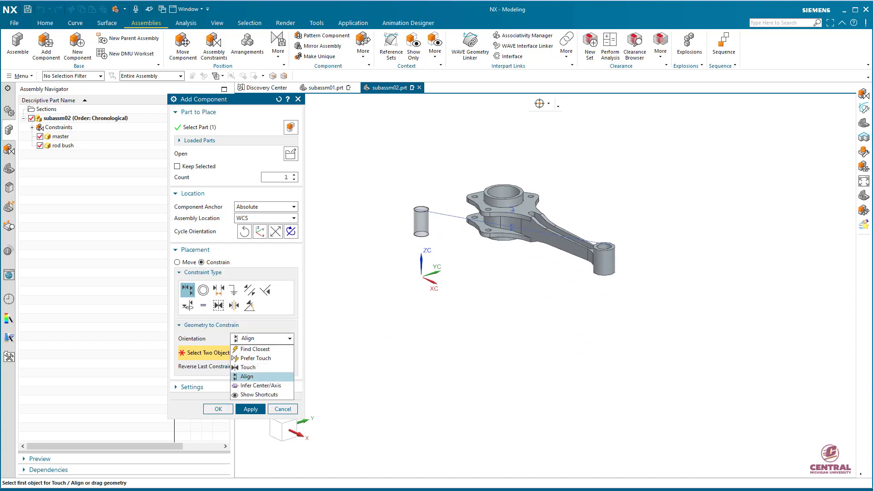
click(259, 384)
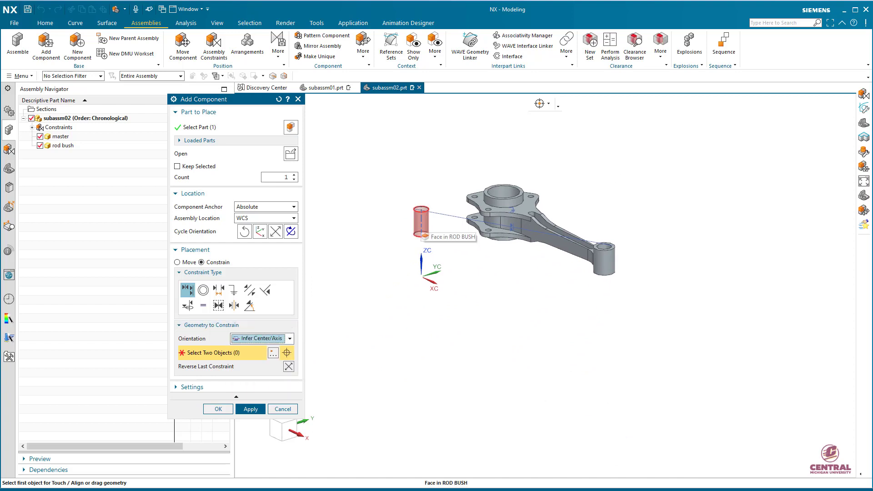
scroll(416, 234, up, 4)
click(430, 200)
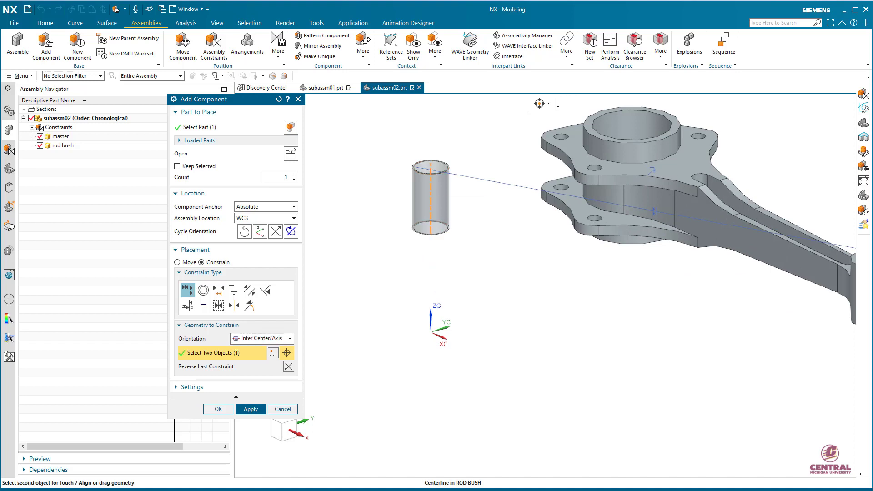
scroll(681, 338, down, 4)
shift+middle_drag(682, 338, 579, 334)
scroll(672, 293, up, 5)
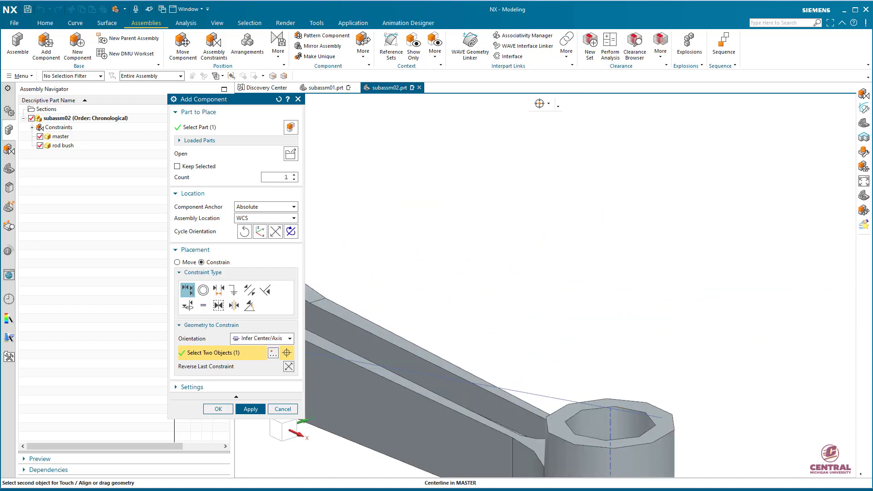
click(610, 426)
scroll(508, 357, down, 2)
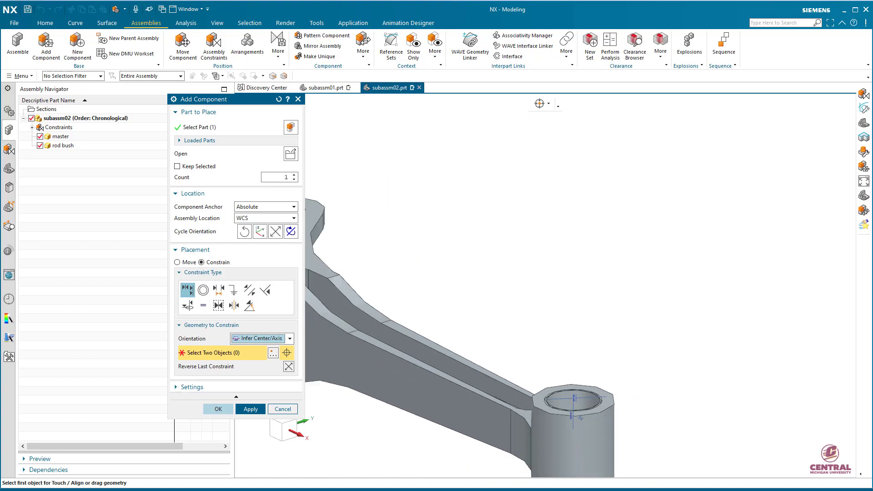
click(218, 409)
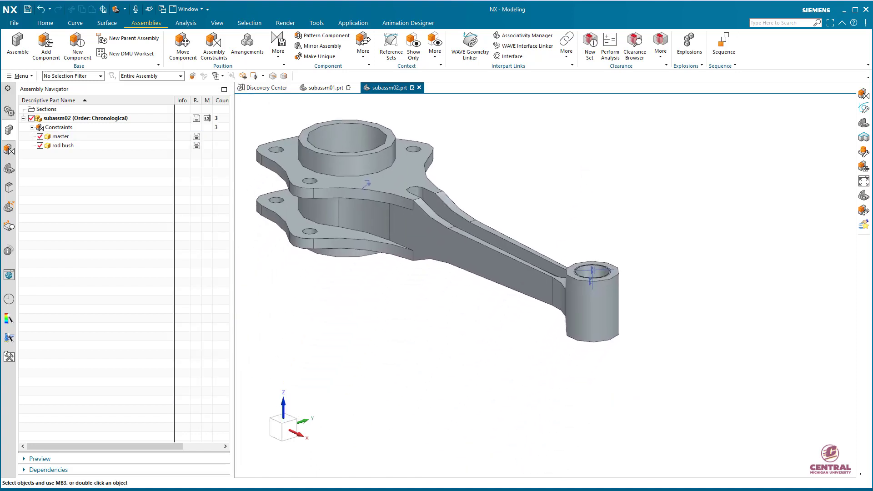
Step: Change the rod bush's display color to light purple
scroll(582, 275, up, 4)
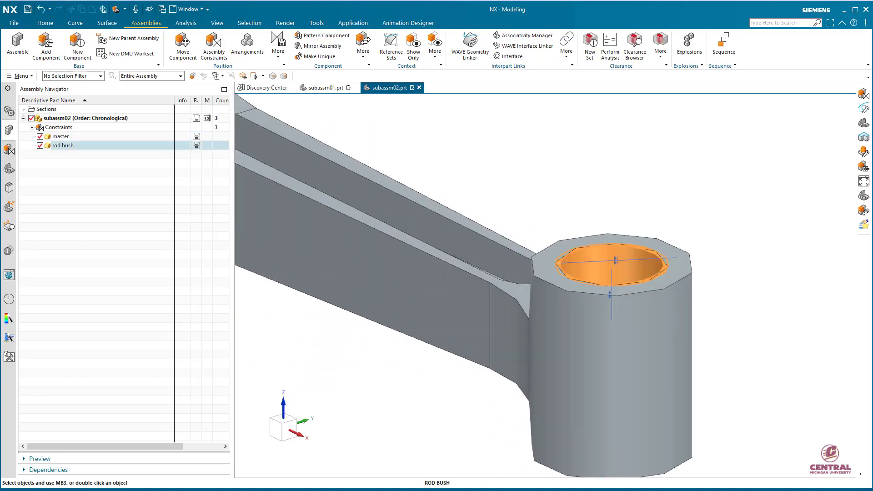
right_click(584, 274)
click(663, 263)
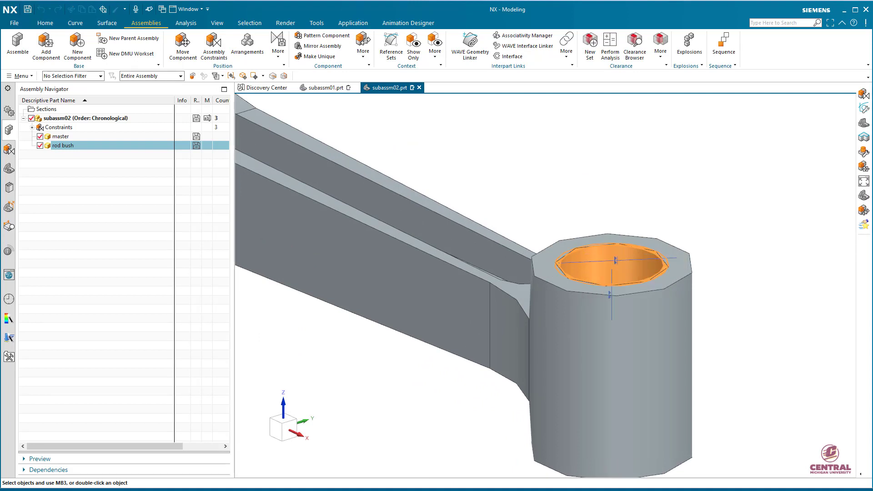
click(277, 153)
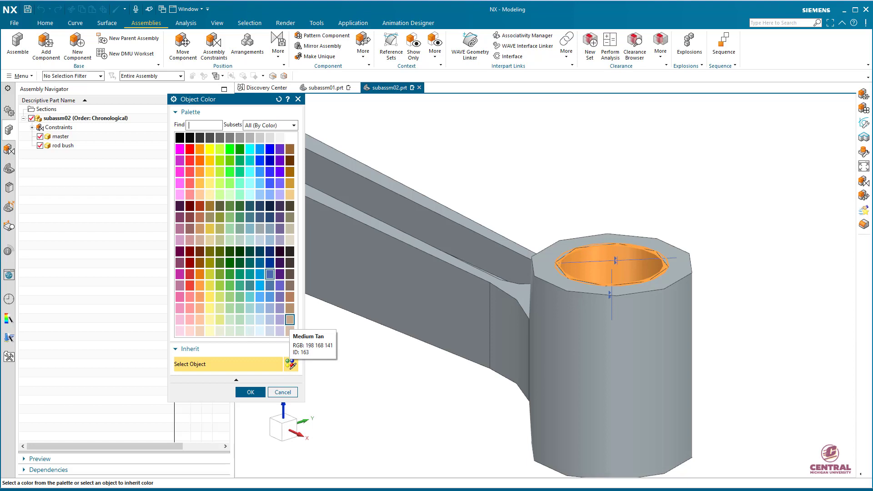
click(289, 319)
click(279, 319)
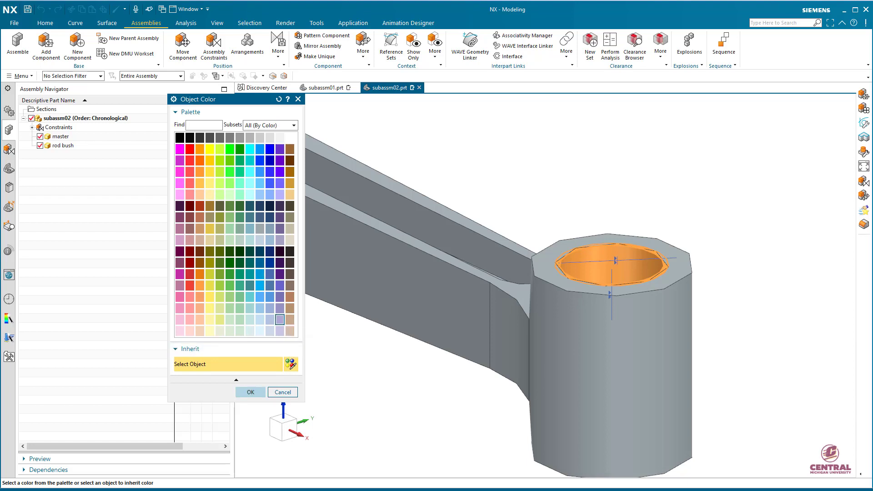
click(250, 392)
click(219, 367)
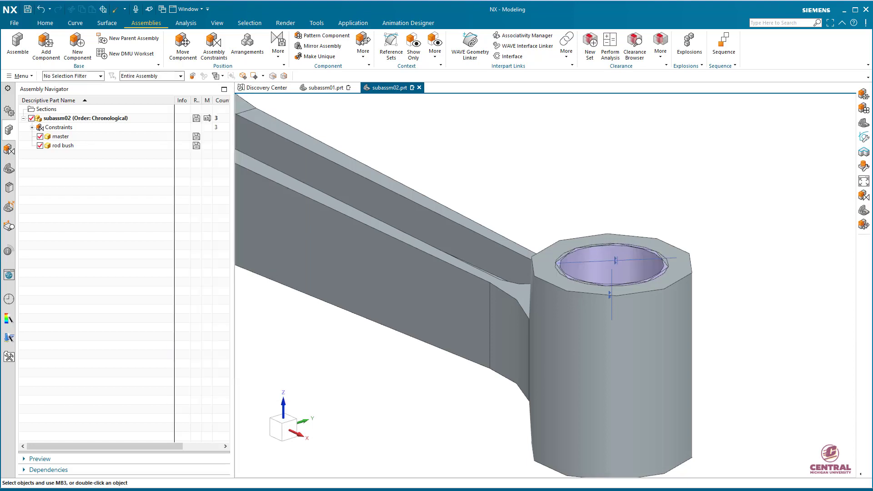
Step: Change the master rod's display color to Medium Umber
right_click(439, 329)
click(518, 288)
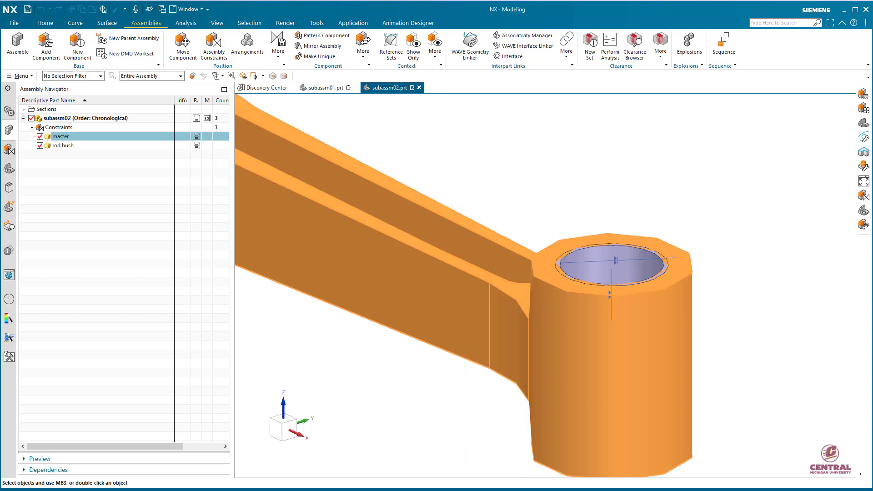
click(278, 153)
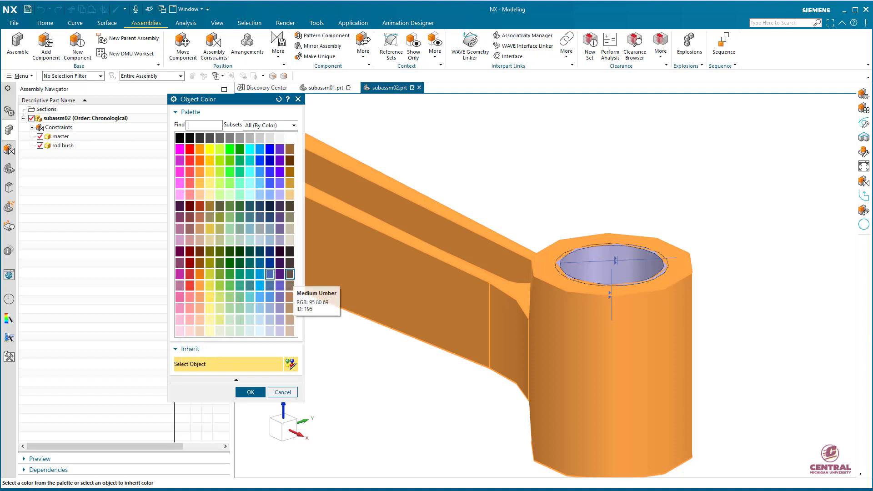
click(251, 392)
click(219, 367)
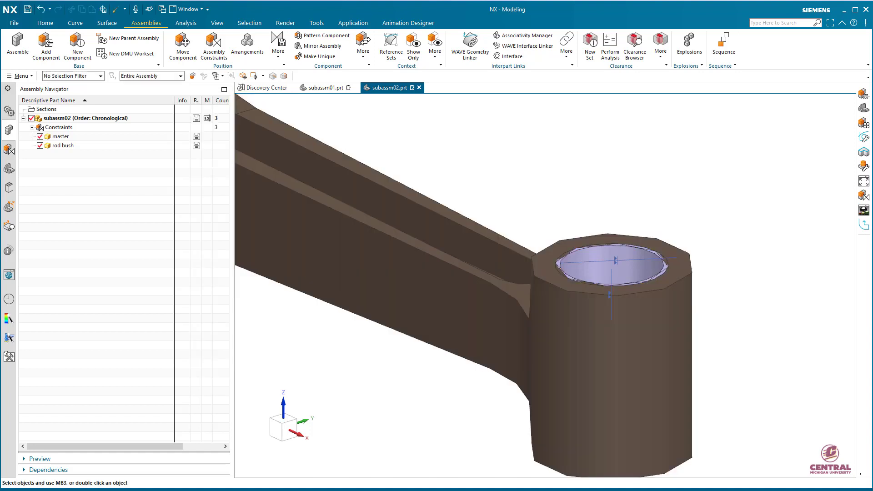
Step: Load master rod bearing.prt as the next component to place with constraints in subassm02
scroll(369, 359, down, 4)
shift+middle_drag(543, 282, 727, 269)
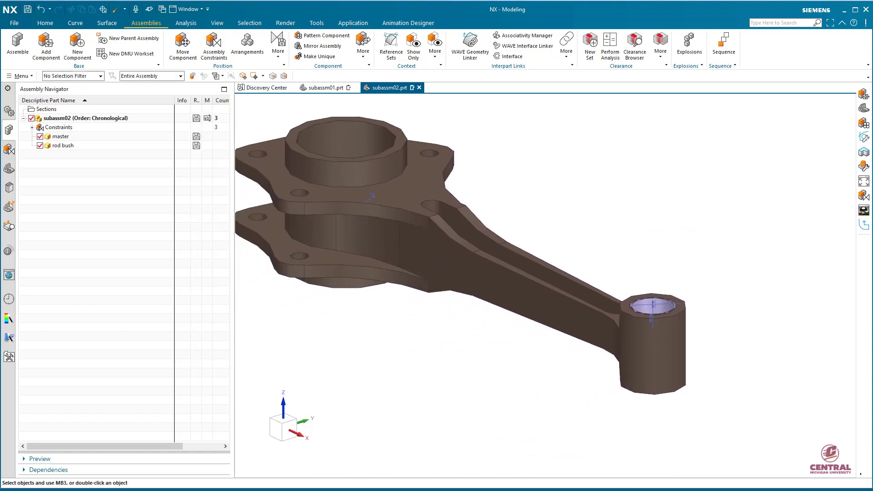
shift+middle_drag(371, 196, 488, 206)
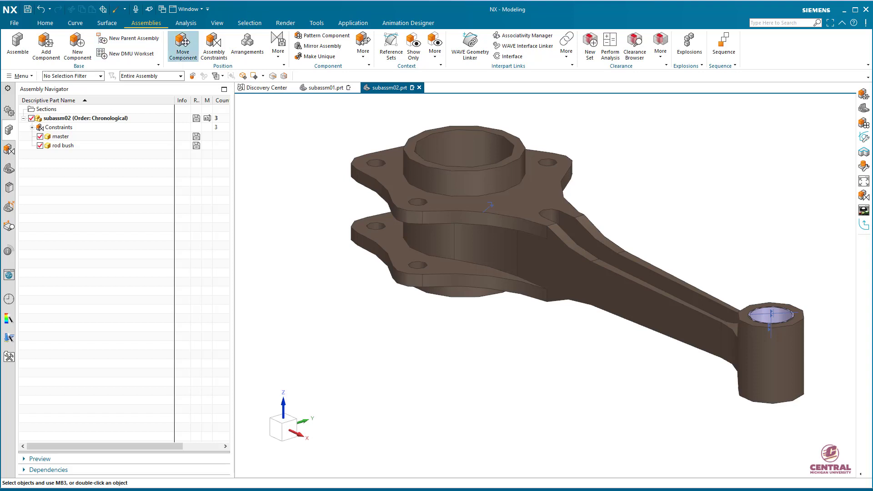
click(45, 45)
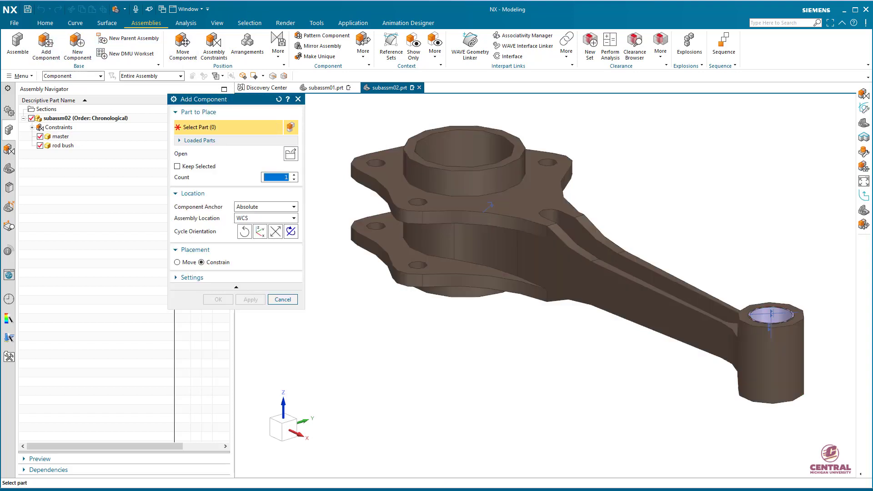
click(290, 154)
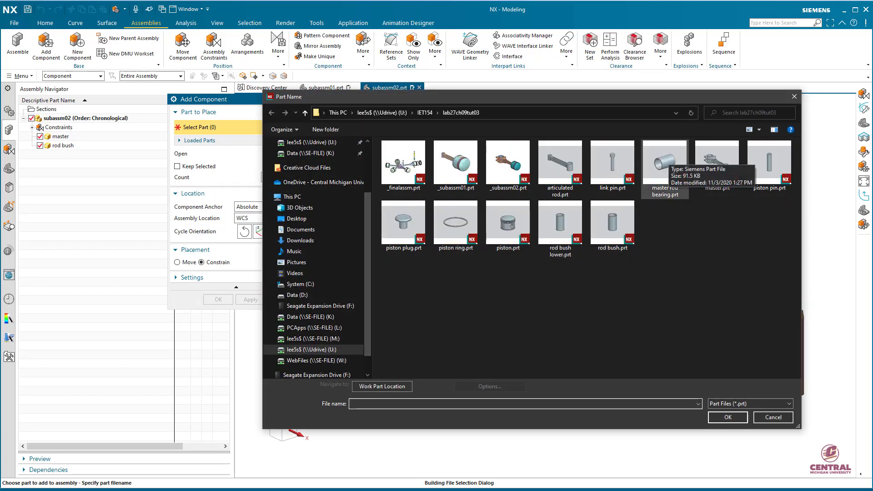
click(664, 163)
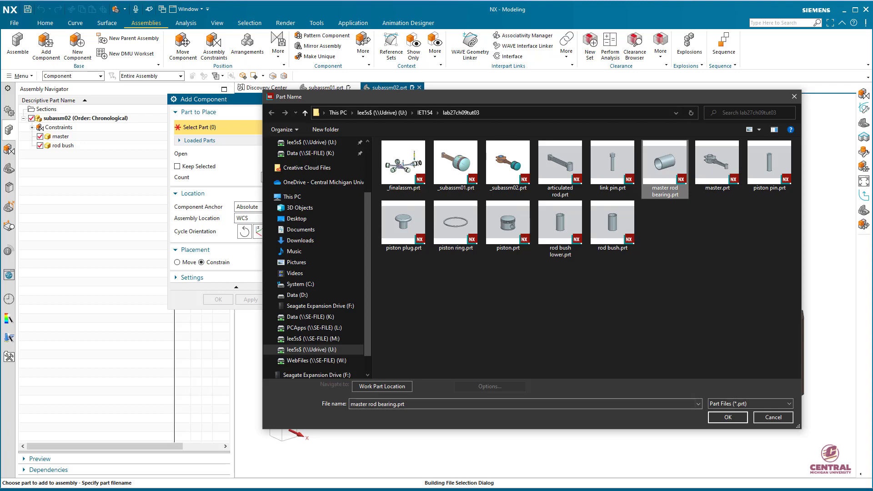
click(728, 417)
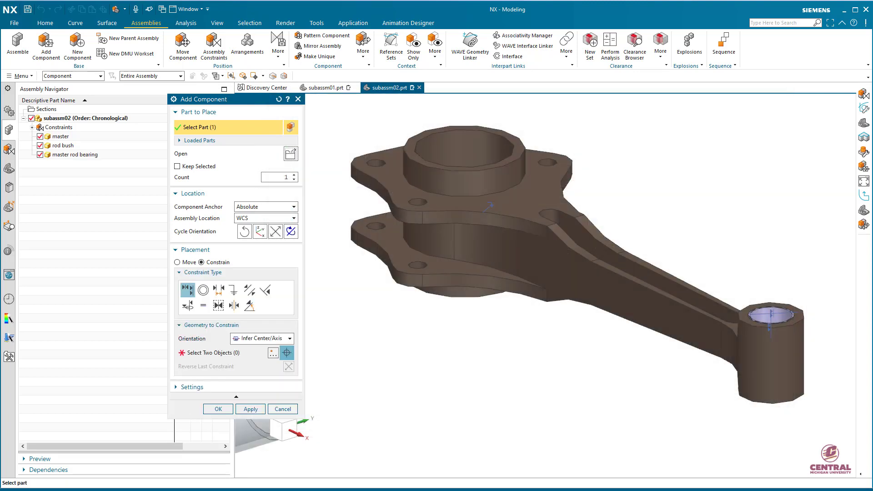
Step: Apply a Touch constraint between the near end face of the master rod bearing and the upper face of the master rod's large end
shift+middle_drag(545, 285, 698, 278)
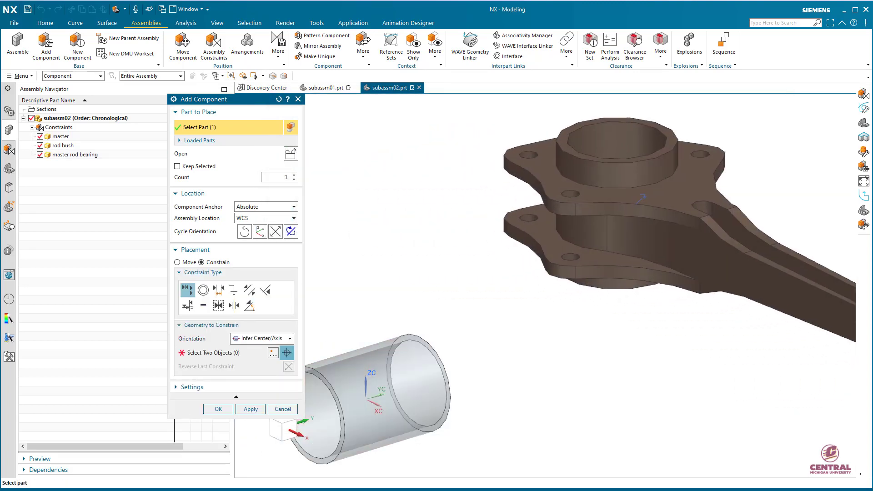
click(290, 338)
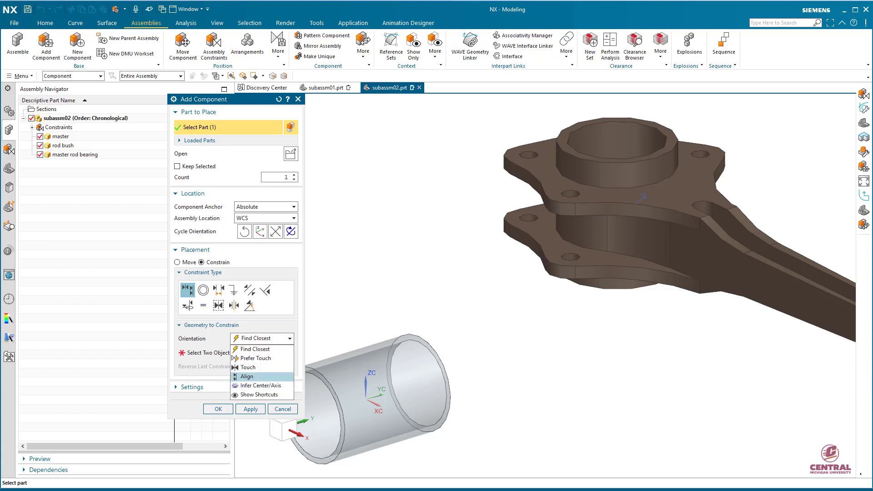
click(254, 365)
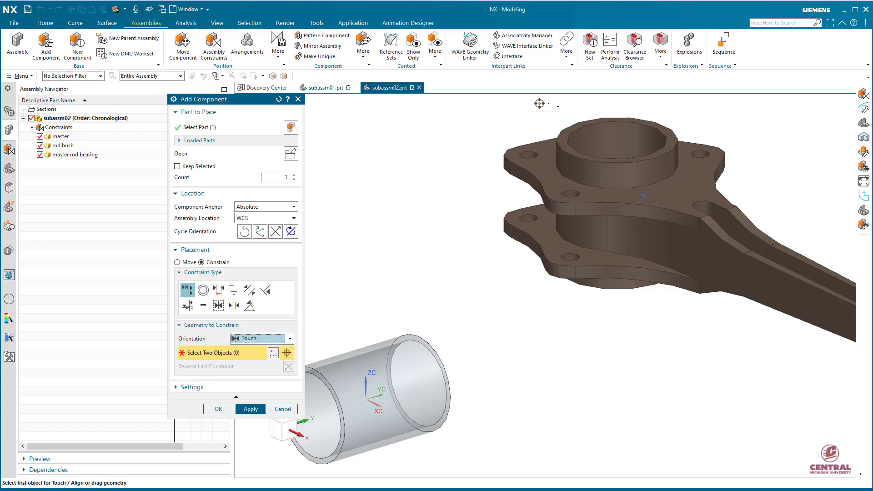
scroll(320, 389, up, 2)
click(323, 374)
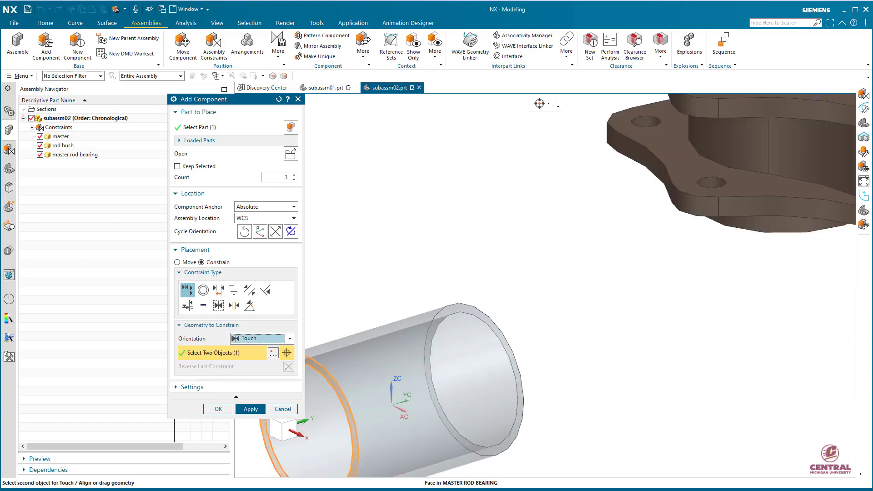
scroll(697, 187, down, 3)
click(697, 186)
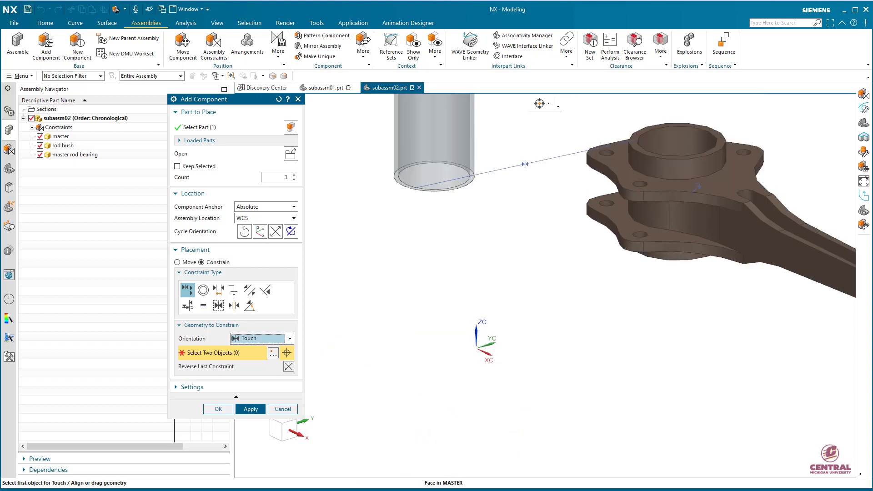
scroll(443, 255, down, 2)
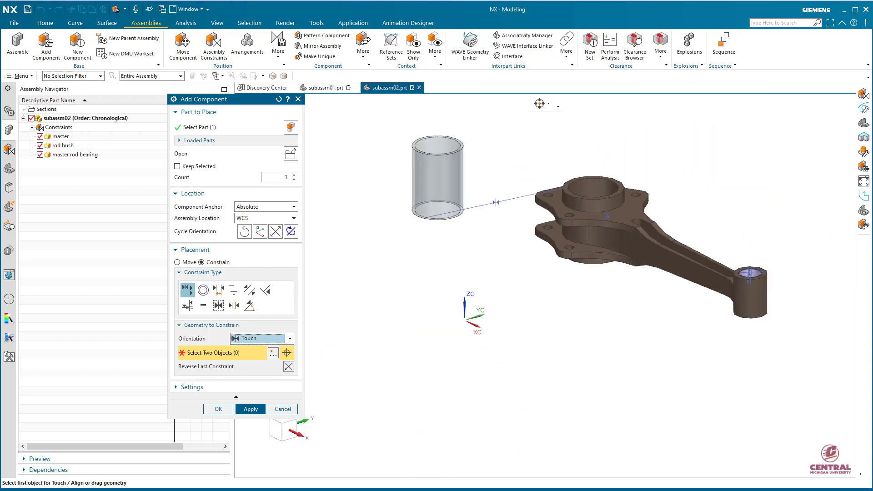
click(290, 338)
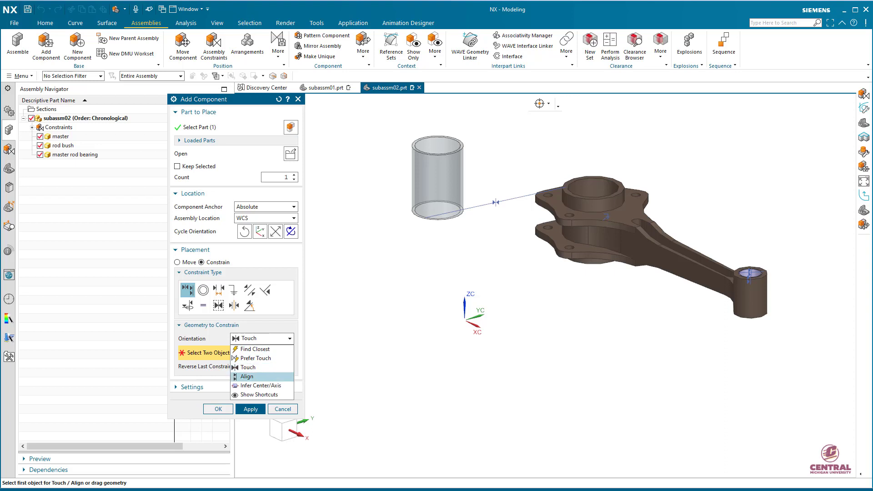
click(254, 377)
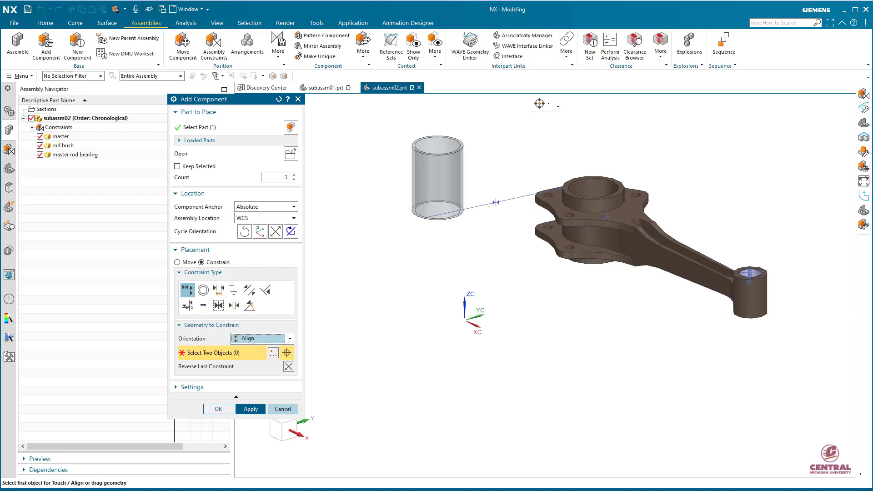
click(283, 409)
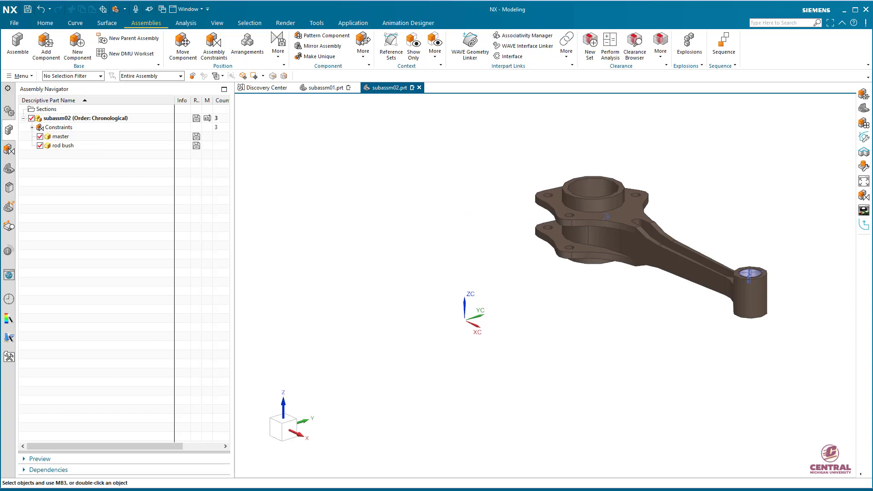
Step: Expand the assembly's constraint list and load master rod bearing.prt again as the component to place
click(32, 127)
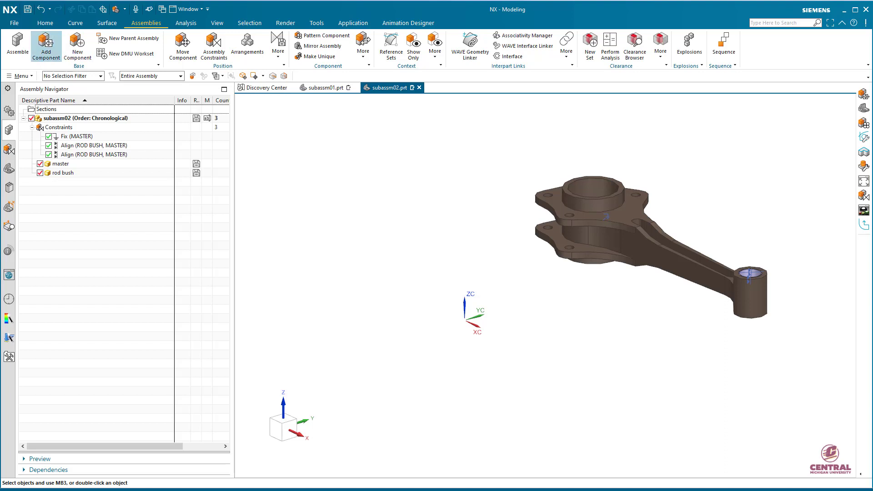
click(46, 46)
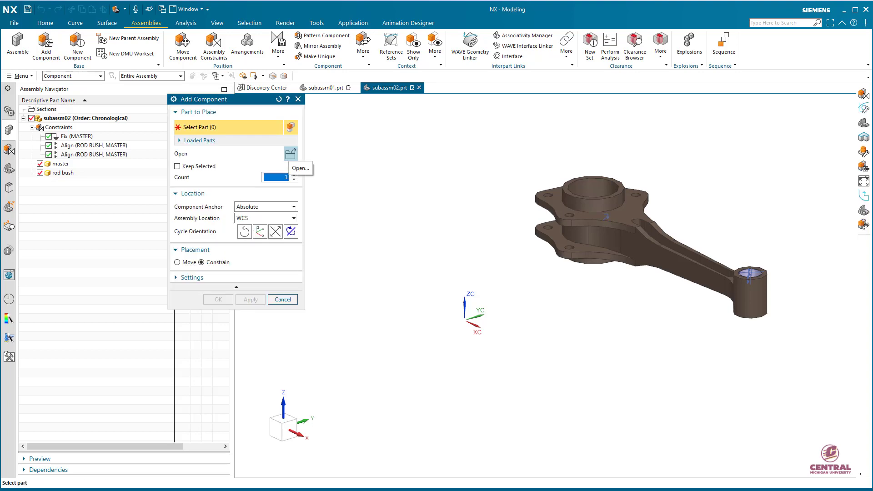
click(291, 155)
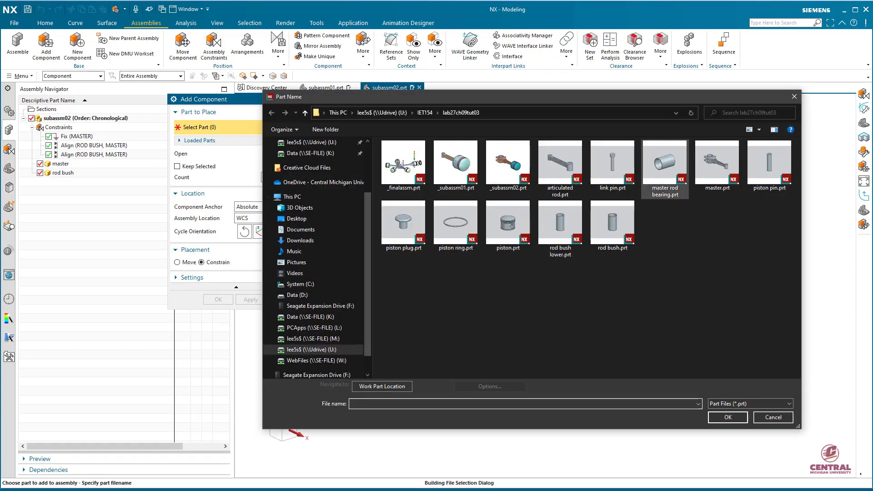
click(665, 169)
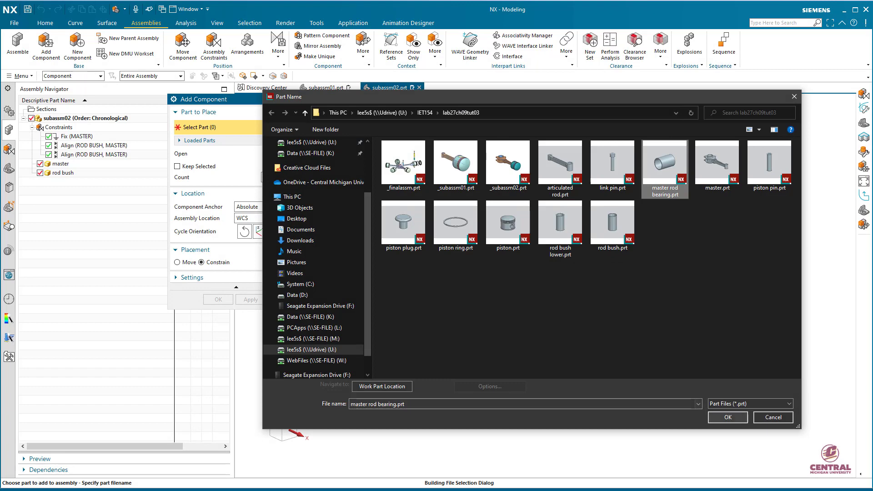
click(728, 418)
Step: Constrain the master rod bearing's center axis to the axis of the master rod's large-end bore using Infer Center/Axis
click(289, 339)
click(289, 338)
scroll(431, 354, up, 2)
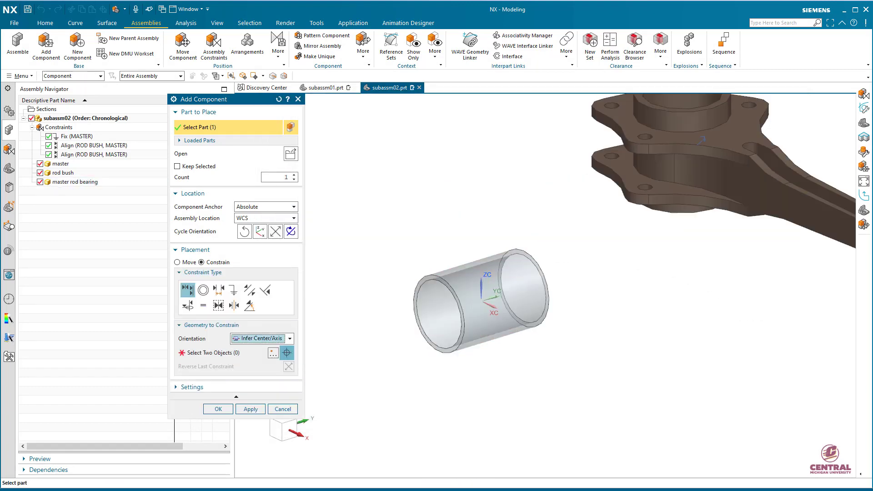
click(218, 353)
click(482, 298)
scroll(626, 278, down, 2)
scroll(666, 166, up, 3)
click(662, 166)
scroll(581, 378, down, 1)
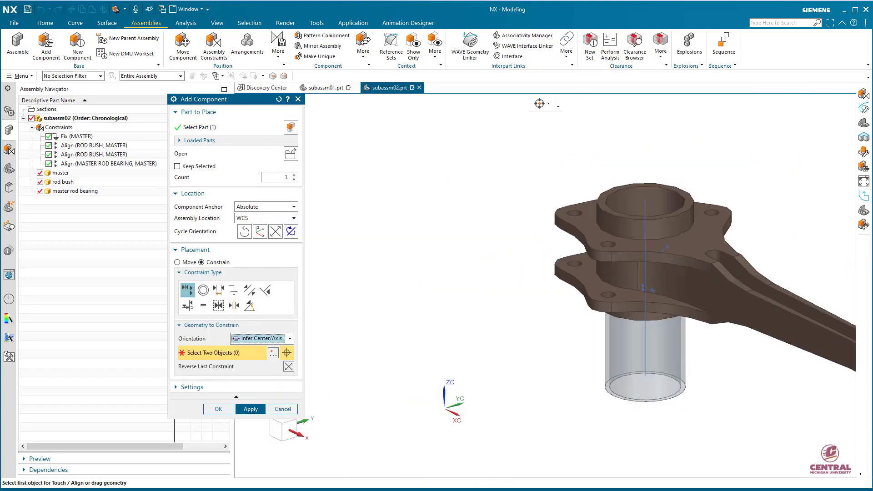
Step: Move the master rod bearing up along its axis until it sits above the master rod's large end
click(177, 262)
drag(645, 292, 645, 88)
scroll(645, 131, down, 1)
shift+middle_drag(645, 131, 575, 214)
Step: Align the bearing's upper end face with the top face of the master rod's large-end boss and finish placing the component
click(202, 263)
click(262, 339)
click(254, 365)
scroll(532, 167, up, 3)
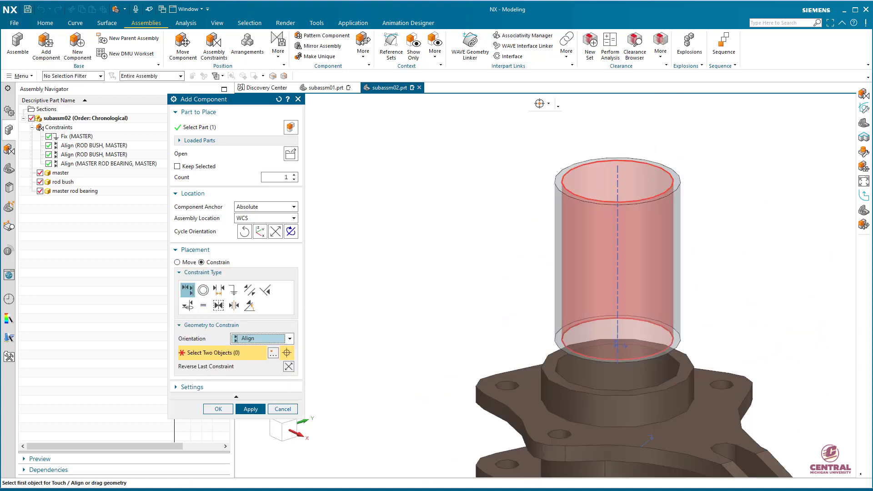
click(591, 201)
click(604, 394)
click(219, 410)
Step: Change the master rod bearing's display color to a pale blue
right_click(593, 362)
click(671, 352)
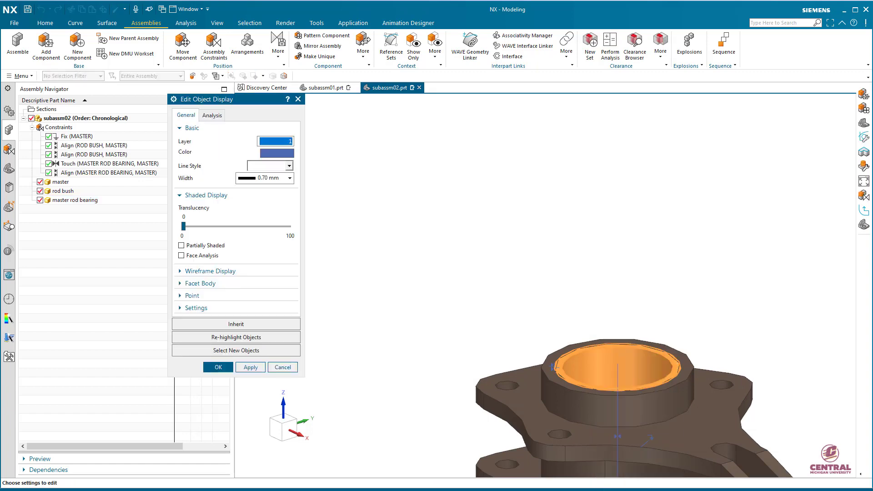
click(276, 151)
click(270, 329)
click(250, 392)
click(218, 366)
scroll(418, 308, down, 4)
scroll(417, 308, down, 2)
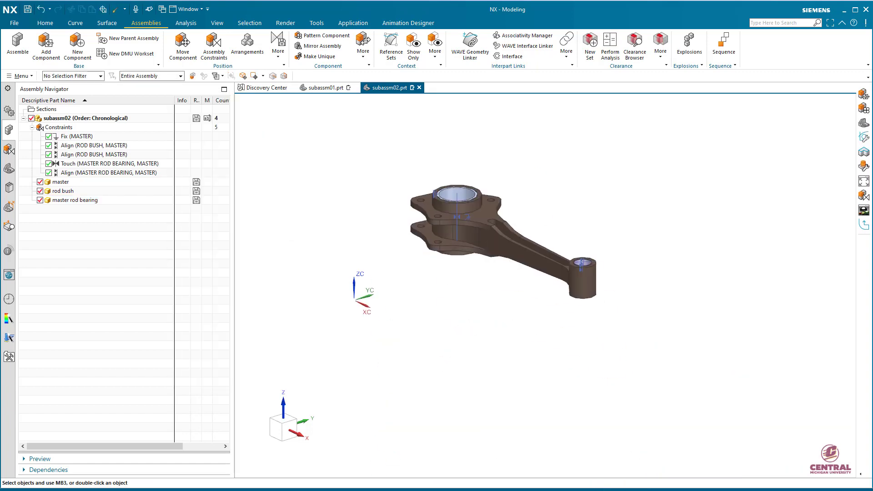
Step: Load piston.prt as the next component to place in subassm02
click(46, 46)
click(291, 153)
click(508, 224)
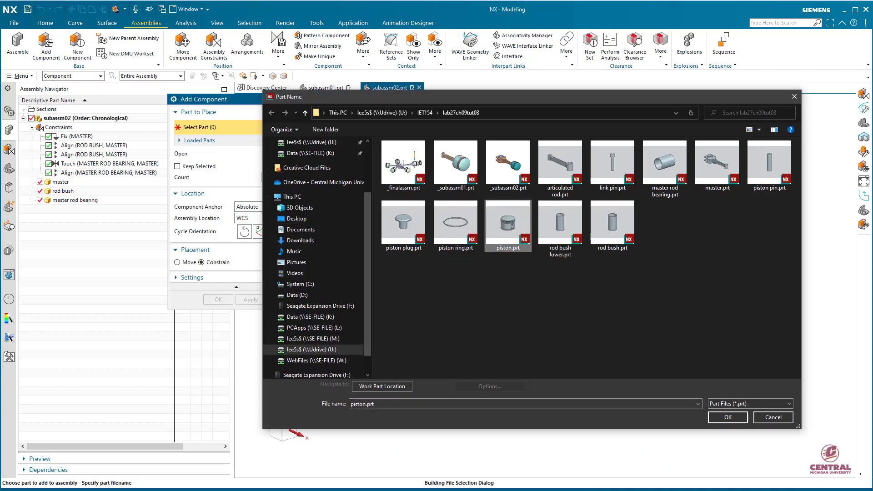
click(728, 418)
Step: Move the piston away from the origin to a spot beside the master rod's small end
click(177, 262)
drag(420, 304, 702, 307)
drag(665, 366, 664, 352)
middle_drag(668, 350, 747, 400)
drag(631, 188, 632, 200)
Step: Apply a 4 mm Distance constraint between the piston's inner pin boss face and the upper face of the master rod's small end
click(202, 263)
scroll(710, 291, up, 3)
middle_drag(700, 291, 677, 296)
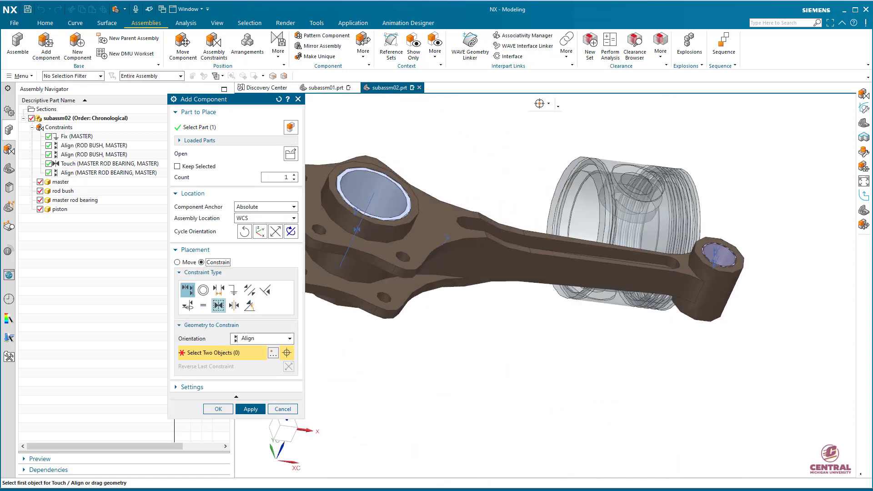
click(218, 290)
middle_drag(546, 319, 577, 409)
click(557, 324)
scroll(703, 321, up, 3)
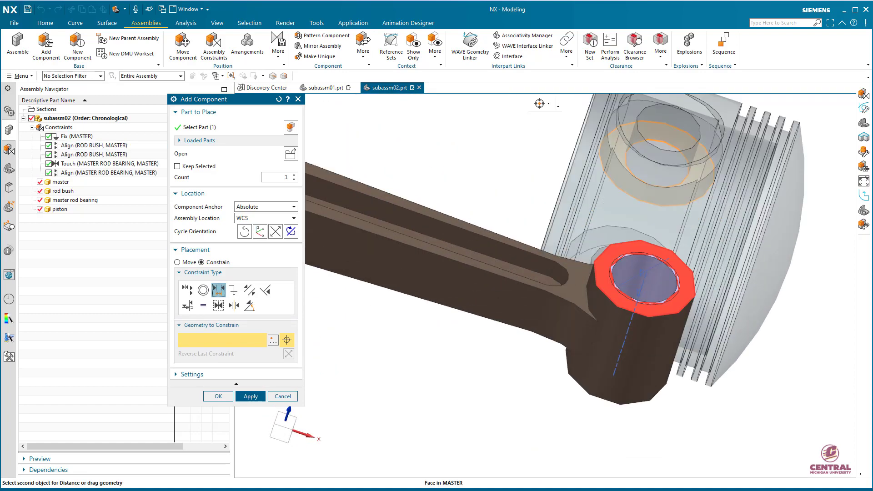
click(682, 298)
text(4)
key(Return)
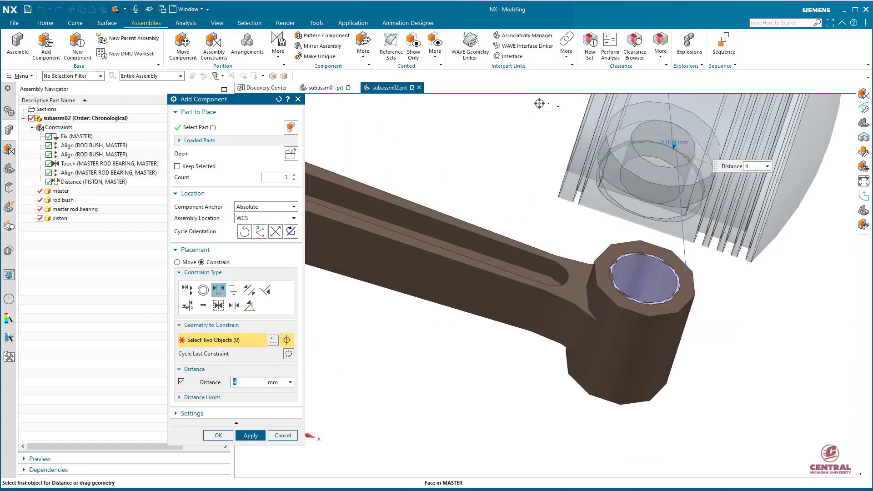
Step: Constrain the rod bush's axis to the piston's pin hole axis using Infer Center/Axis and finish placing the piston
middle_drag(545, 400, 550, 347)
scroll(573, 325, down, 4)
click(188, 290)
click(273, 338)
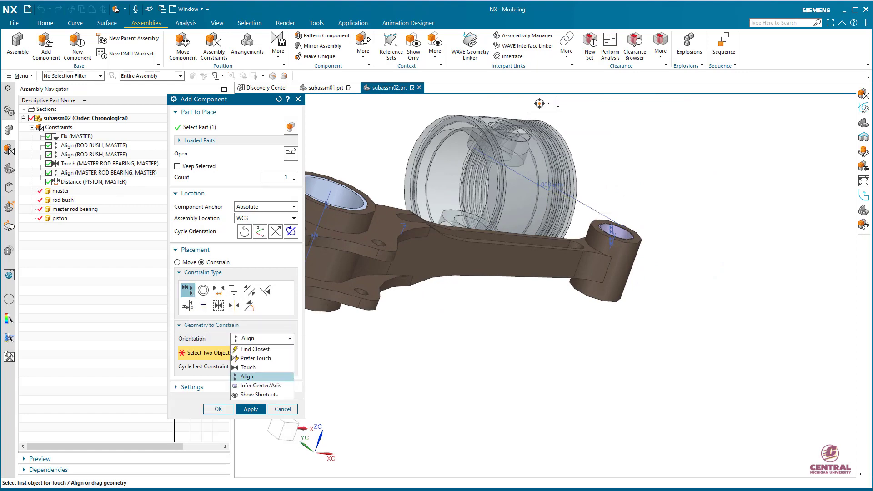
click(260, 385)
scroll(621, 246, up, 4)
click(609, 210)
scroll(636, 300, down, 4)
scroll(492, 287, up, 5)
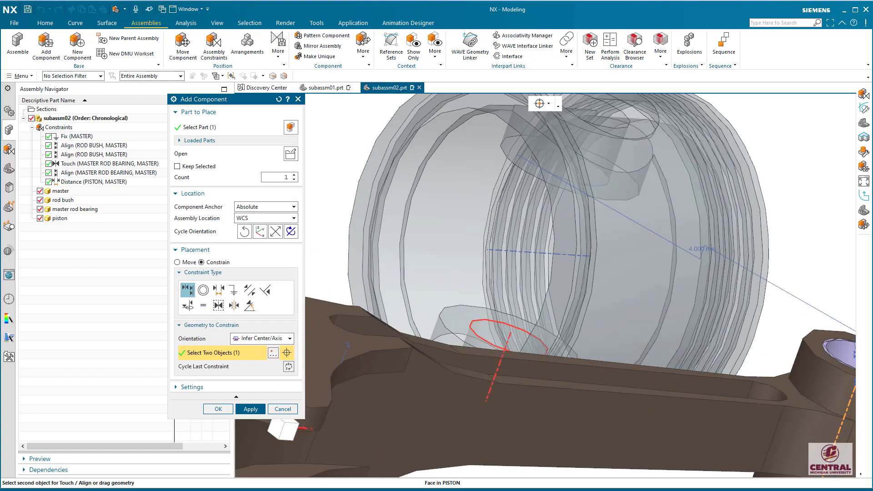
click(496, 336)
scroll(561, 334, down, 5)
middle_drag(540, 390, 552, 343)
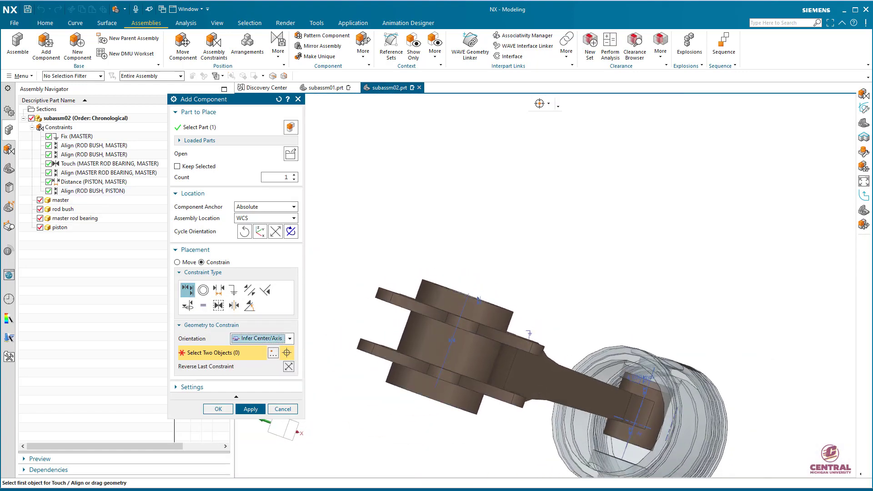
scroll(632, 380, up, 4)
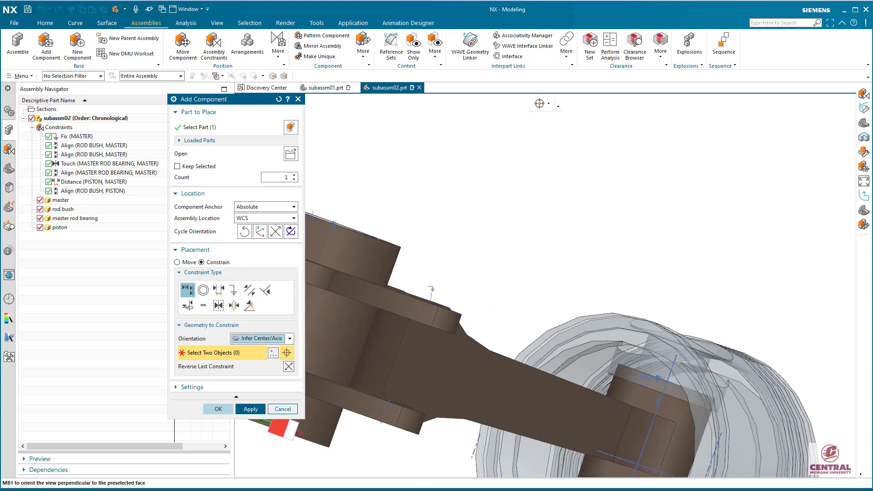
click(218, 409)
Step: Edit the Distance constraint between the piston and the master rod to -4 mm
double_click(93, 181)
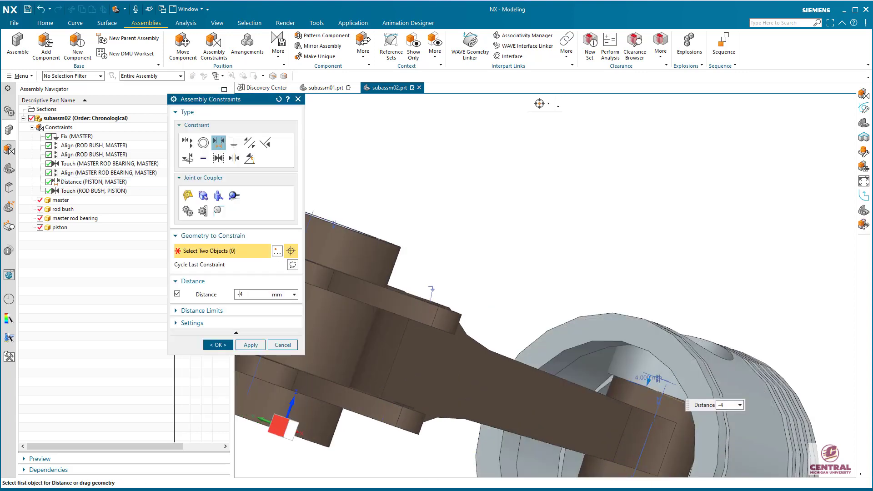
click(218, 345)
middle_drag(409, 339, 319, 379)
Step: Load piston pin.prt as the next component and move it straight up from the origin
click(46, 45)
click(291, 154)
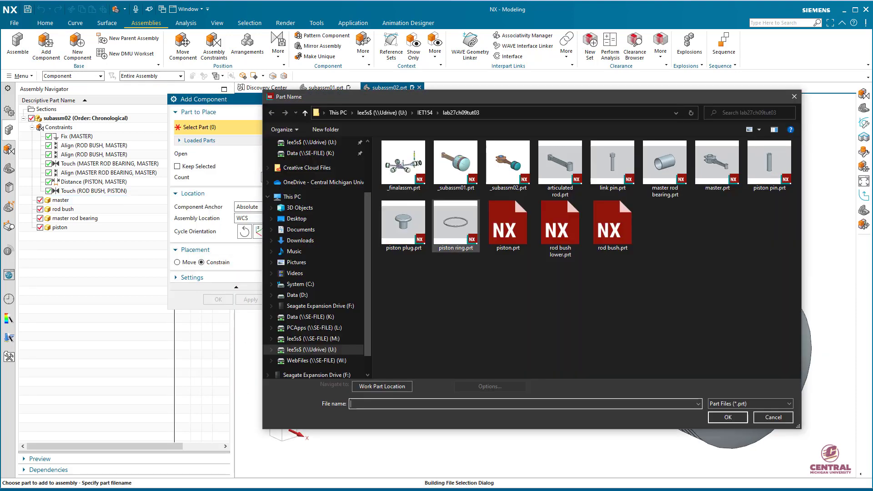
double_click(769, 164)
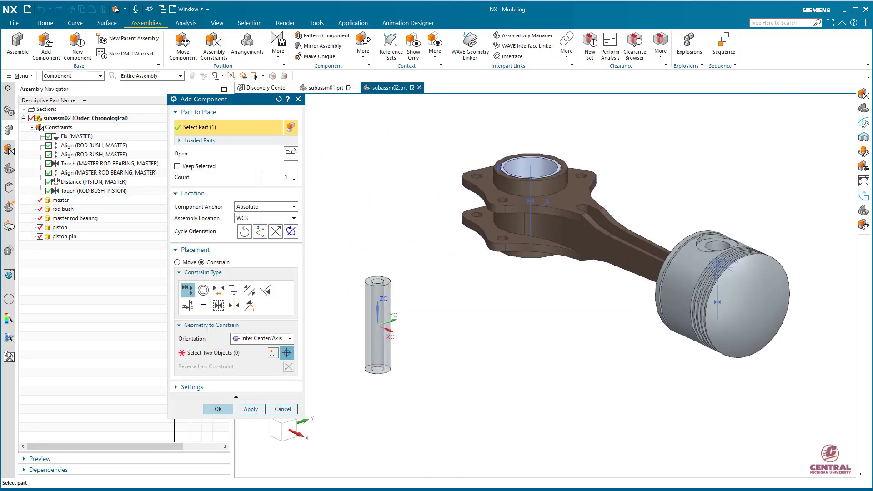
scroll(376, 307, up, 2)
click(177, 263)
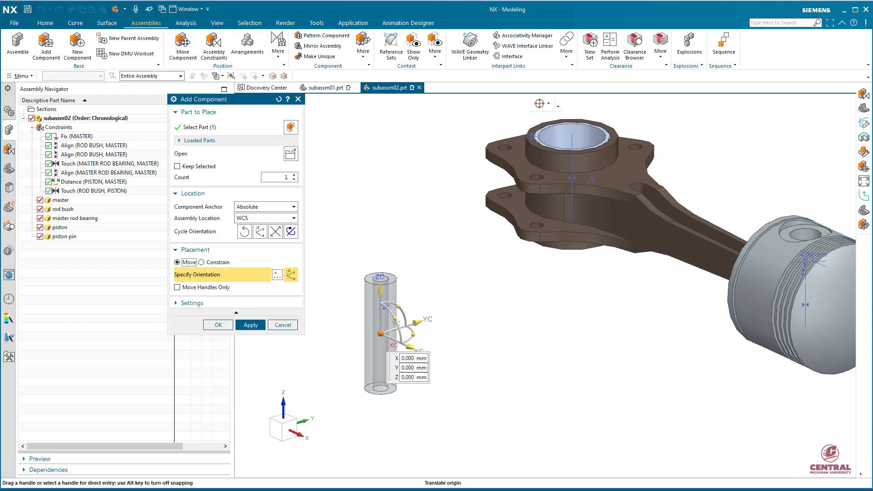
drag(380, 292, 381, 133)
Step: Constrain the piston pin's center axis to the piston's pin hole axis using Infer Center/Axis
click(202, 262)
click(381, 175)
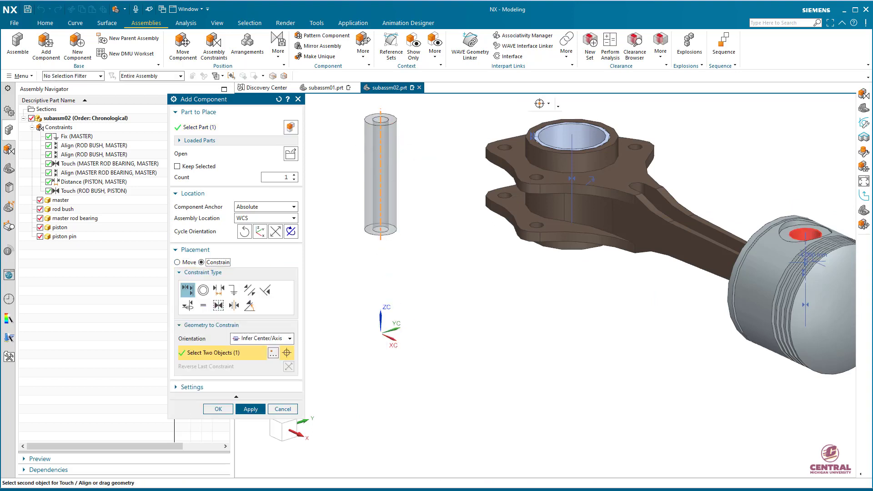
click(805, 234)
Step: Move the piston pin up along the hole axis until it is clear above the piston, and finish placing it
click(177, 263)
drag(805, 235, 806, 108)
click(218, 325)
scroll(594, 331, down, 2)
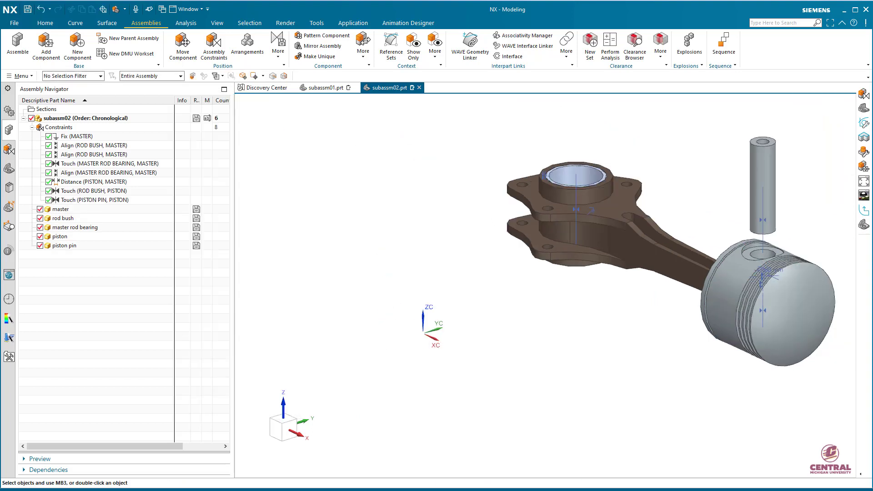
Step: Change the piston pin's display color to a very light blue
shift+middle_drag(593, 331, 498, 339)
right_click(637, 206)
click(664, 328)
click(277, 152)
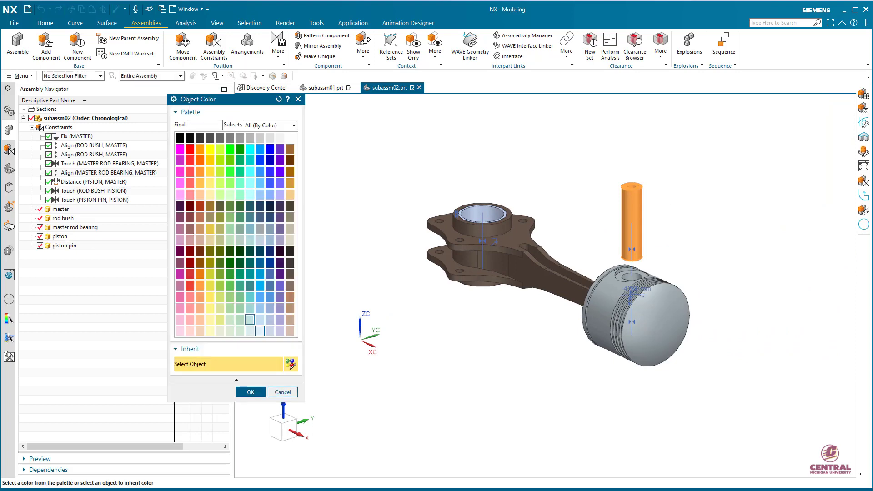
click(259, 331)
click(251, 392)
click(219, 366)
Step: Change the piston's display color to light green
right_click(666, 310)
click(748, 301)
click(276, 153)
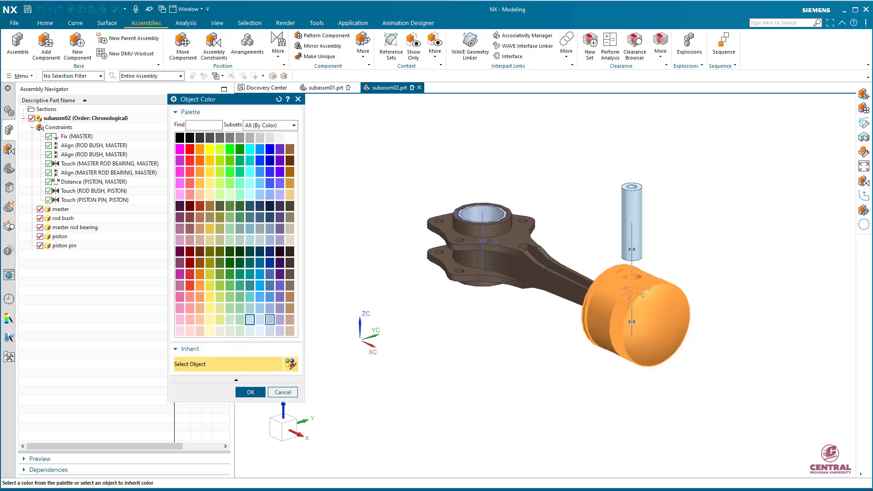
click(239, 320)
click(250, 391)
click(218, 367)
Step: Replace the reference sets of the piston pin and the master rod with ones that include their datum planes
right_click(637, 206)
mouse_move(682, 269)
click(746, 280)
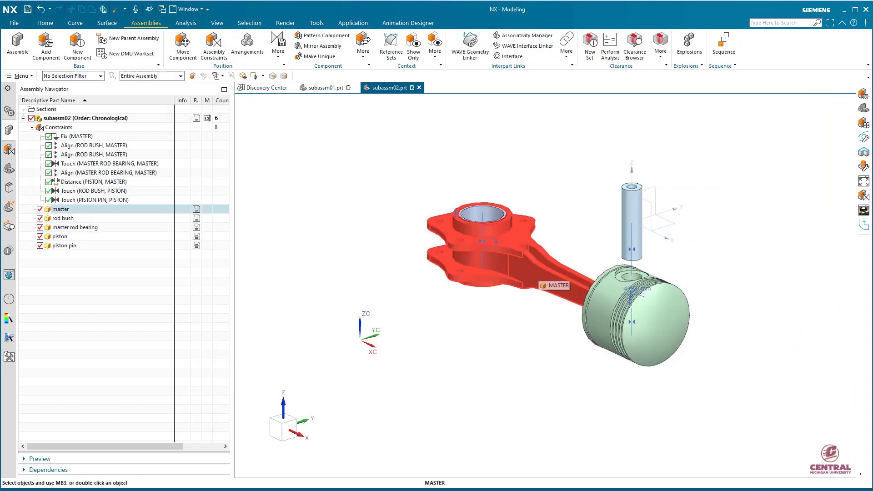
right_click(535, 265)
mouse_move(580, 328)
click(648, 339)
Step: Apply an Align constraint between the piston pin's horizontal datum plane and the master rod's horizontal datum plane
middle_drag(525, 254, 556, 246)
click(213, 47)
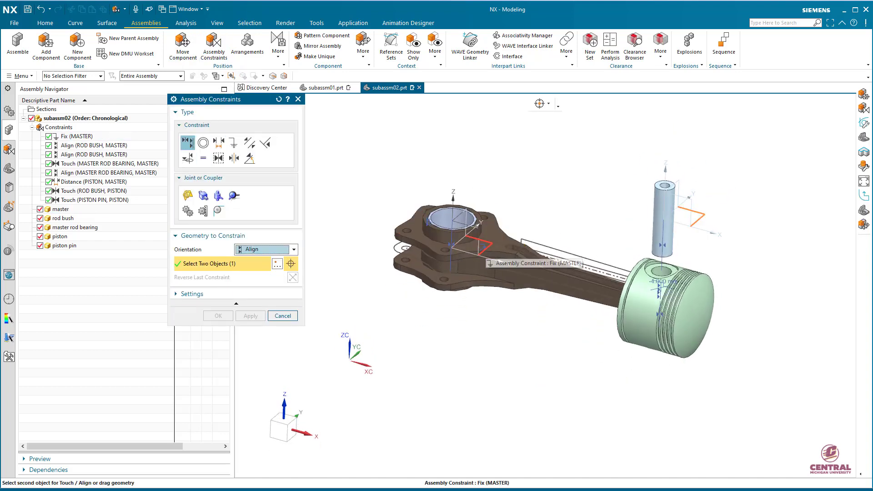
click(477, 249)
click(219, 315)
Step: Replace the reference sets of the master rod and the piston pin with ones that leave out their datum planes
right_click(476, 283)
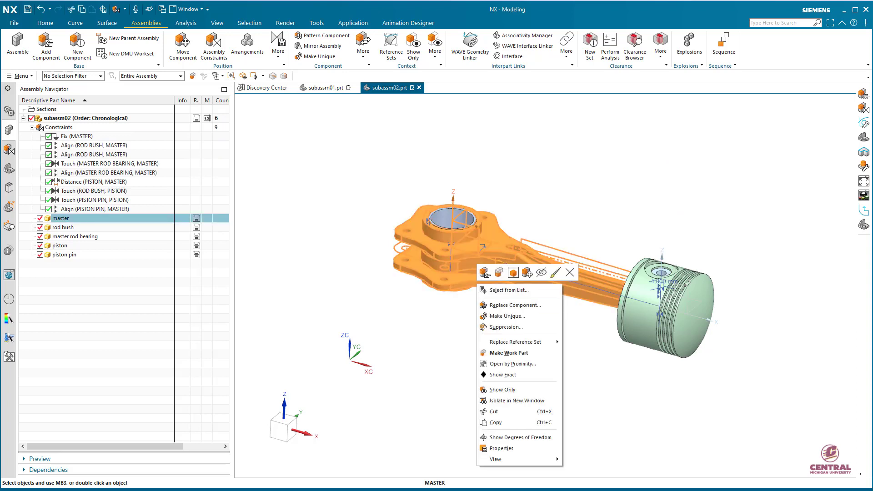
mouse_move(514, 342)
click(582, 343)
scroll(688, 241, up, 4)
right_click(638, 314)
mouse_move(676, 373)
click(745, 374)
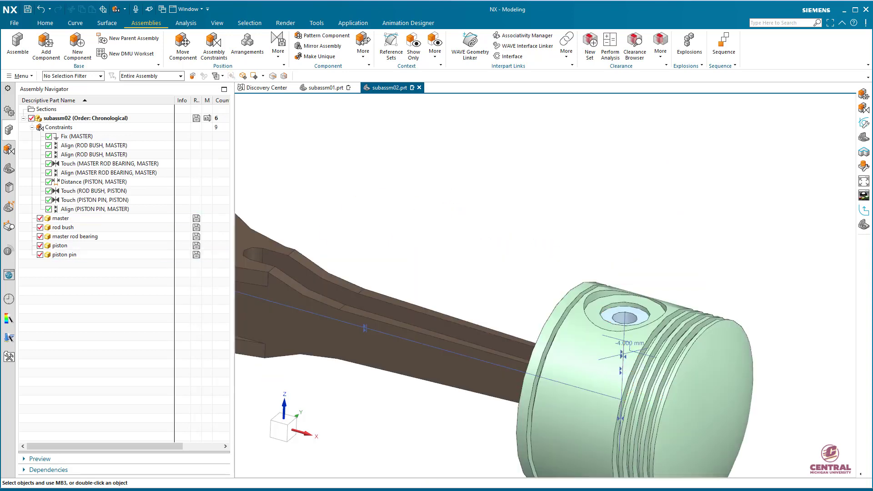
Step: Load piston plug.prt as the next component to place in subassm02
scroll(577, 219, down, 3)
middle_drag(502, 313, 447, 318)
scroll(447, 321, up, 2)
scroll(447, 323, down, 1)
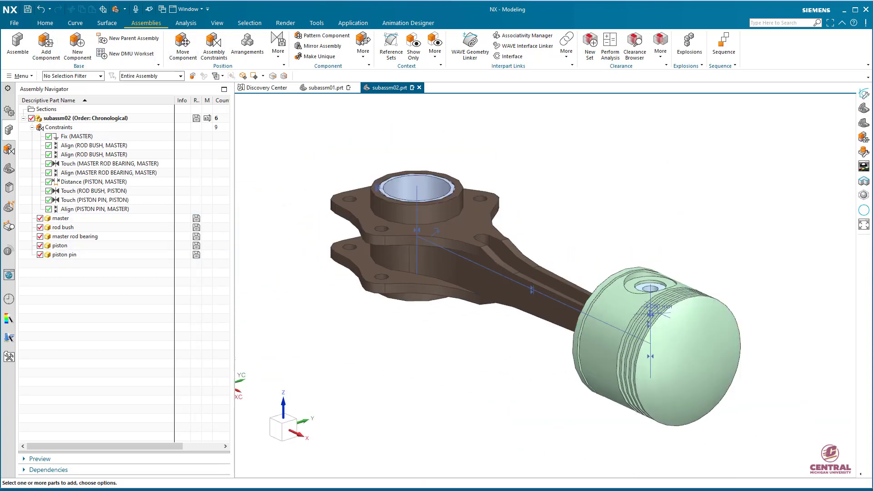
click(46, 45)
click(291, 154)
double_click(404, 226)
scroll(392, 357, down, 1)
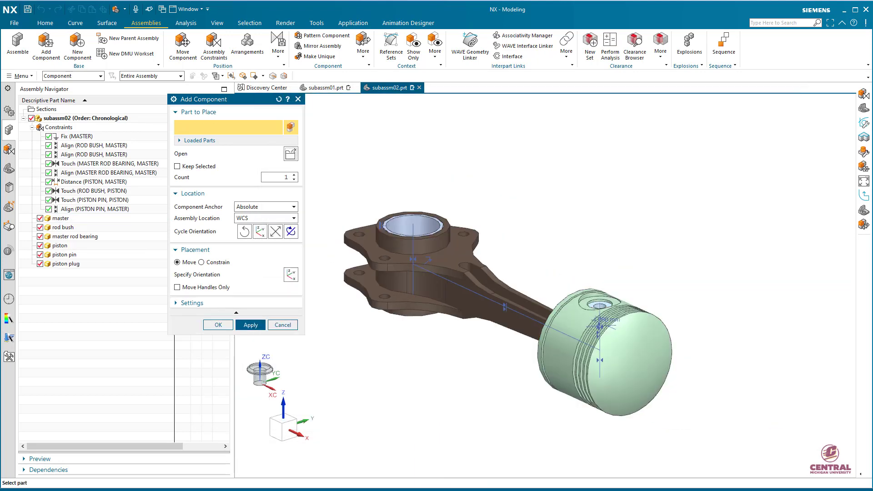
Step: Move the piston plug near the piston, to X 0, Y 330 and Z 54.5 mm
shift+middle_drag(248, 388, 379, 315)
scroll(379, 316, up, 3)
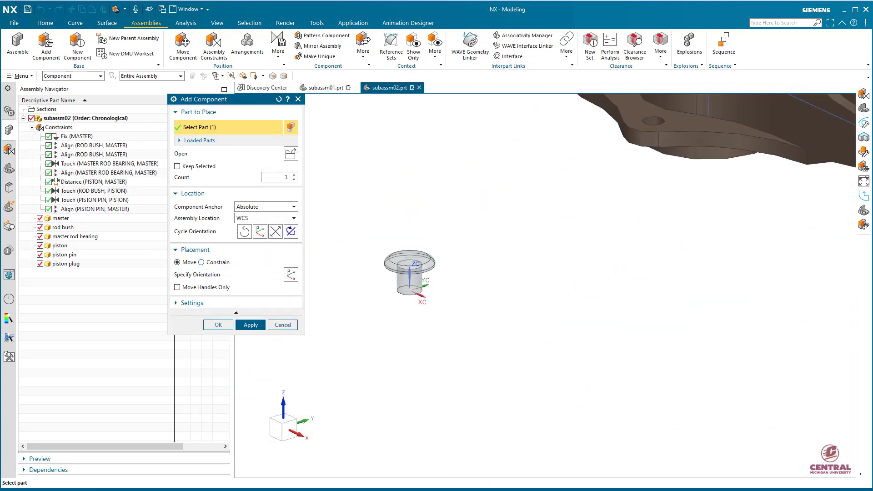
click(223, 275)
drag(409, 230, 409, 131)
scroll(431, 300, down, 3)
drag(456, 226, 759, 132)
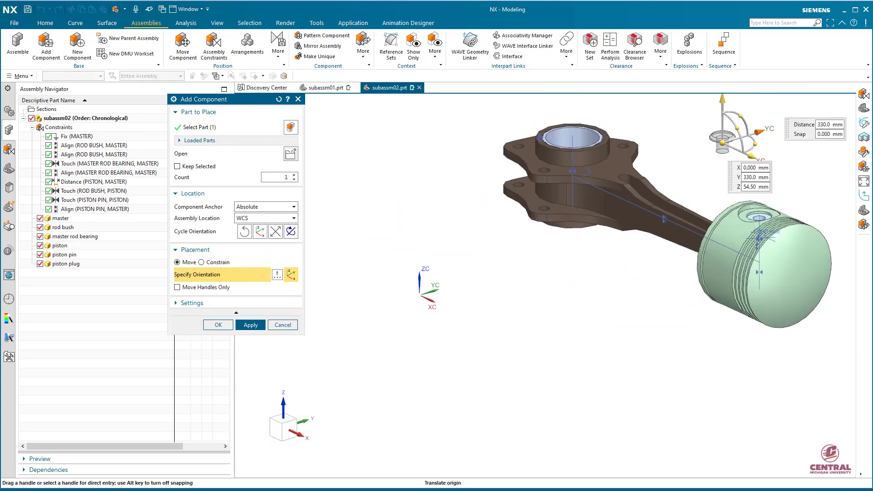
Step: Constrain the piston plug's stem to be coaxial with the piston pin using the Infer Center/Axis orientation
click(202, 262)
scroll(594, 236, up, 4)
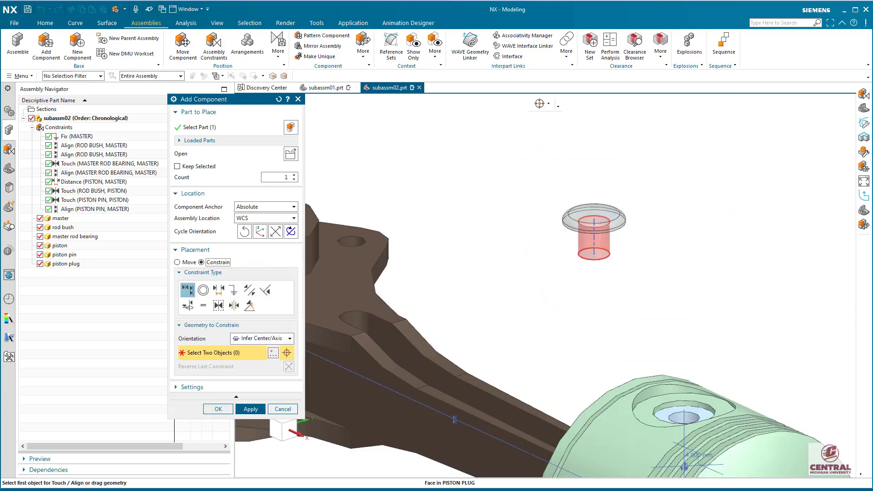
click(593, 229)
click(684, 416)
Step: Move the plug away from the pin along its axis and apply a Touch constraint between the pin's end face and the plug's flange face
scroll(646, 400, down, 3)
middle_drag(636, 396, 565, 364)
click(178, 263)
drag(676, 294, 676, 133)
click(201, 262)
scroll(659, 319, up, 6)
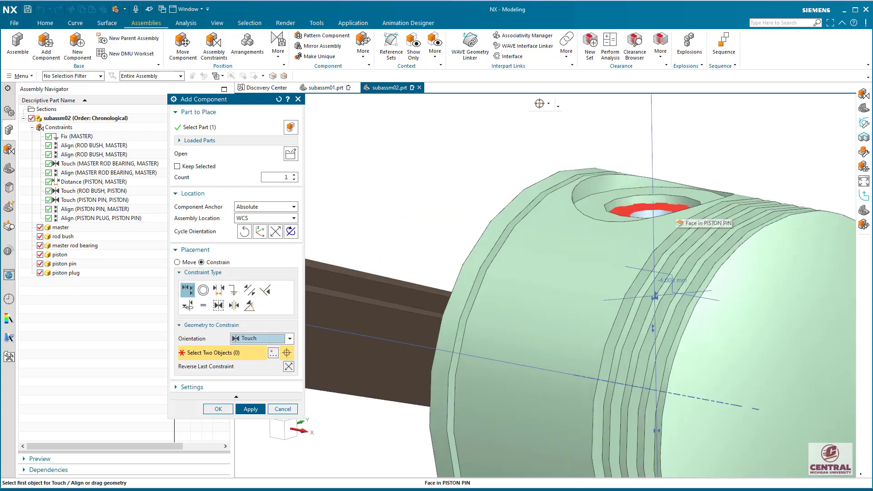
scroll(623, 232, down, 5)
click(624, 106)
middle_drag(586, 191, 609, 291)
middle_click(636, 327)
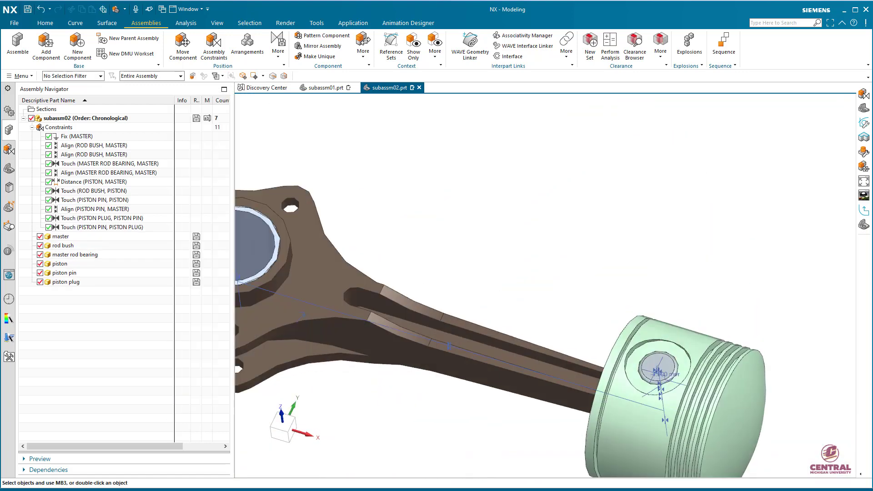
Step: Change the display color of the placed piston plug to pale yellow
right_click(665, 369)
click(748, 380)
click(276, 152)
click(219, 320)
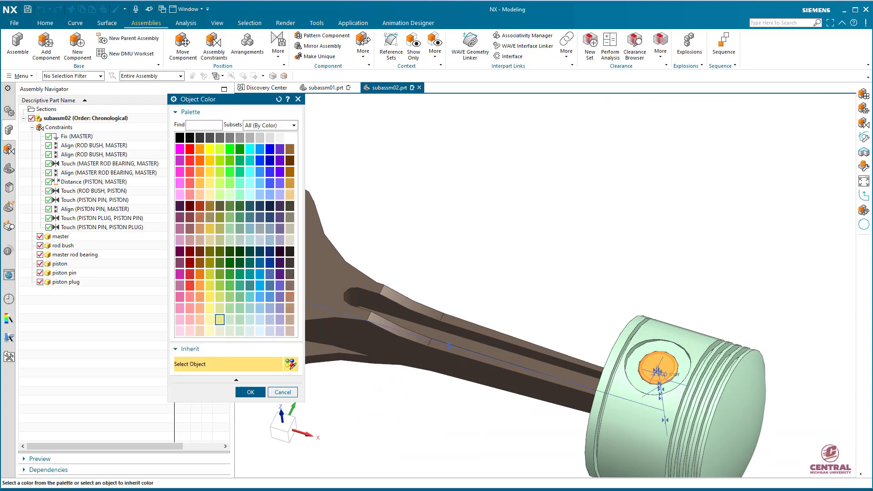
click(250, 392)
click(218, 366)
Step: Load piston plug.prt again as a second plug for the opposite end of the piston pin
scroll(409, 296, down, 2)
middle_drag(396, 364, 388, 261)
scroll(388, 262, down, 1)
click(46, 45)
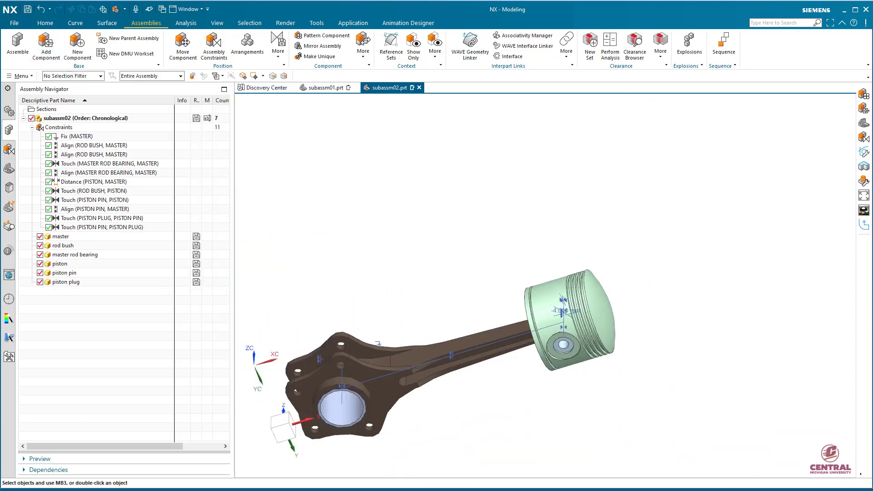
click(291, 154)
click(403, 222)
click(728, 416)
shift+middle_drag(410, 341, 535, 216)
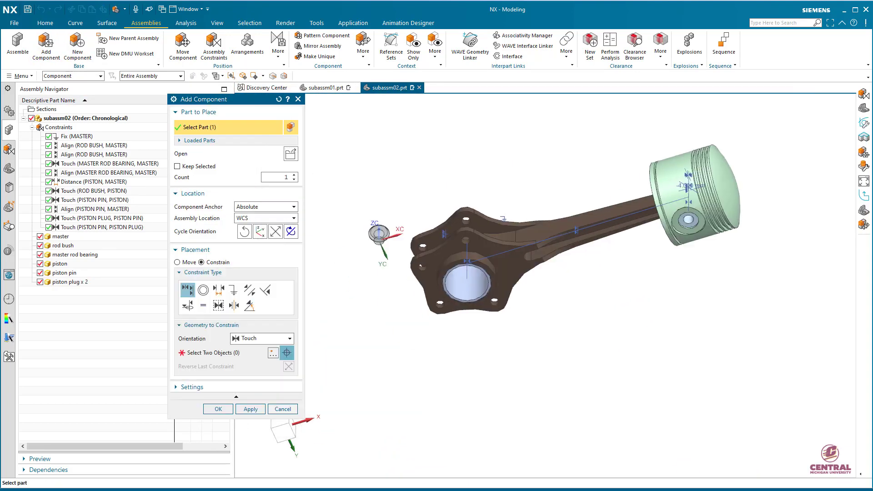
scroll(694, 266, up, 4)
Step: Apply a Touch constraint between the piston pin's open end face and the second plug's flange face
click(222, 353)
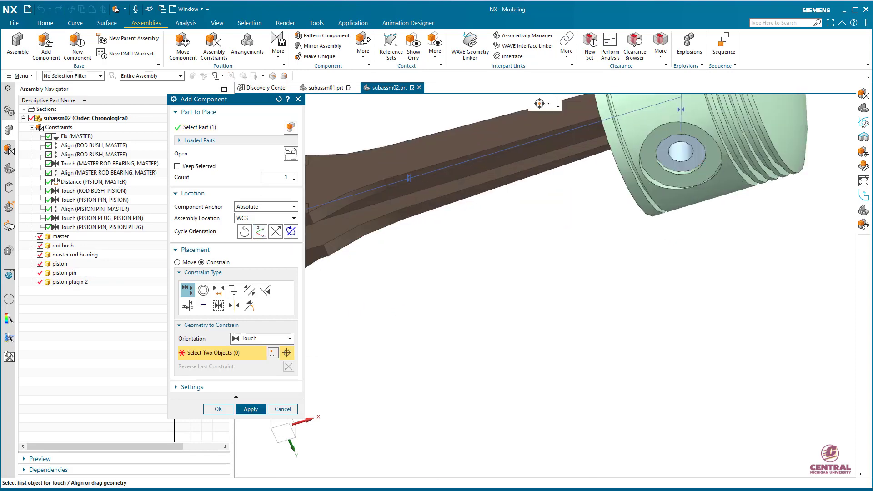
click(693, 163)
scroll(434, 305, down, 4)
shift+middle_drag(423, 302, 623, 294)
scroll(409, 245, up, 5)
click(475, 259)
scroll(475, 259, down, 4)
Step: Make the second plug's stem coaxial with the piston pin using the Infer Center/Axis orientation and finish placing it
middle_drag(478, 263, 409, 309)
scroll(480, 327, down, 1)
middle_drag(410, 309, 412, 255)
click(262, 338)
click(261, 376)
scroll(400, 272, up, 5)
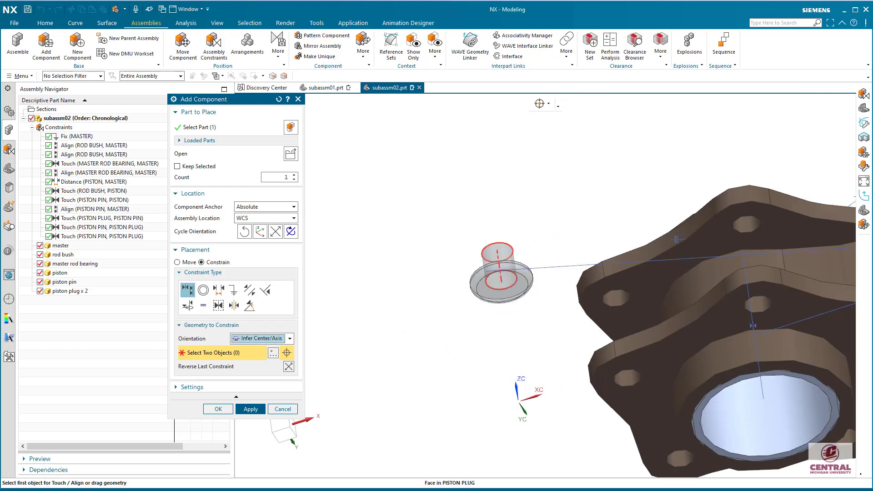
click(500, 258)
scroll(500, 258, down, 5)
scroll(802, 204, up, 4)
scroll(813, 295, up, 4)
click(817, 308)
click(218, 410)
Step: Change the display color of the second piston plug to pale yellow
right_click(814, 314)
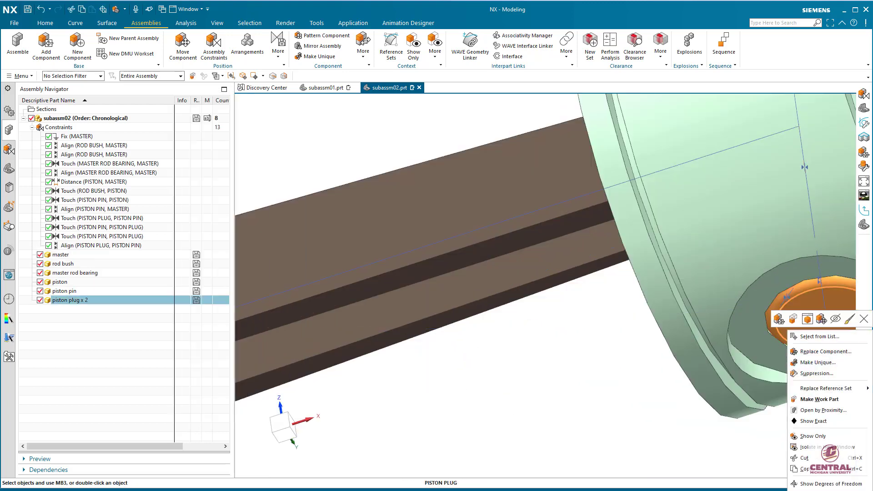
click(814, 448)
click(277, 154)
click(220, 319)
click(250, 392)
click(218, 367)
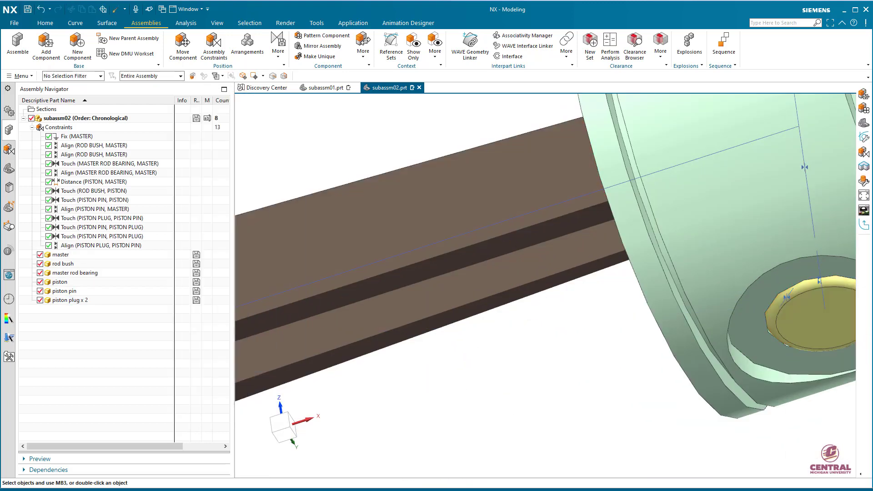
Step: Load piston ring.prt as the next component to place in subassm02
key(Home)
click(46, 46)
click(290, 154)
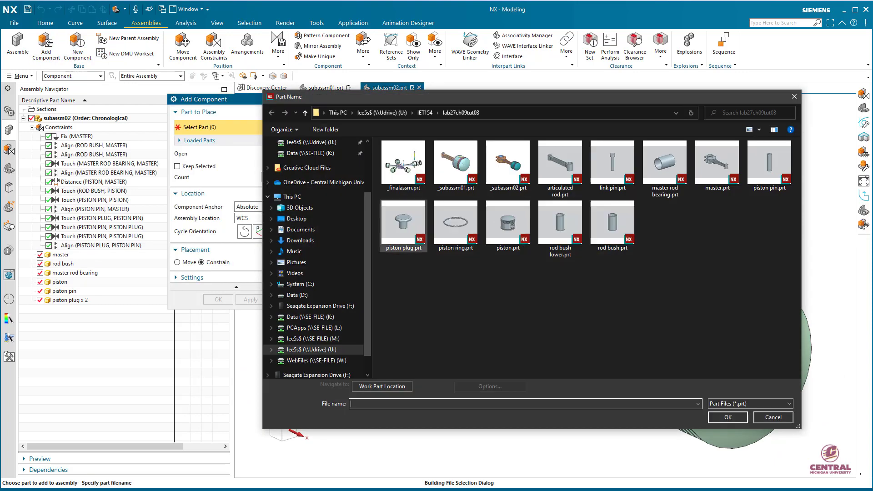
click(454, 224)
click(729, 416)
scroll(601, 159, down, 3)
scroll(435, 309, up, 2)
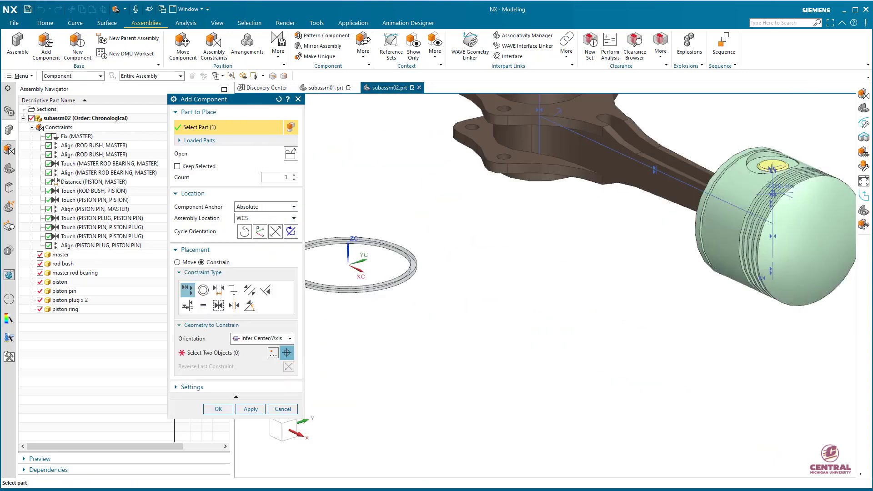
Step: Apply a Touch constraint between the piston ring's flat face and the side face of the groove nearest the piston crown
click(264, 339)
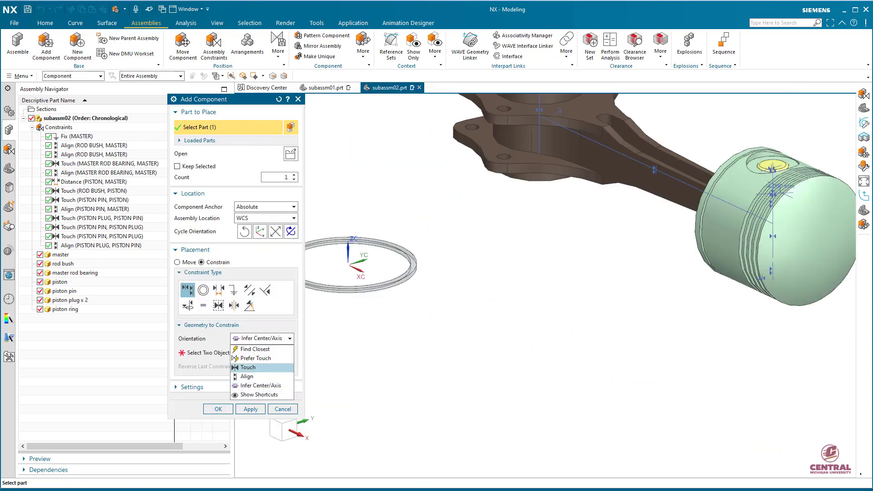
click(249, 368)
scroll(455, 295, up, 1)
click(213, 353)
scroll(409, 255, up, 2)
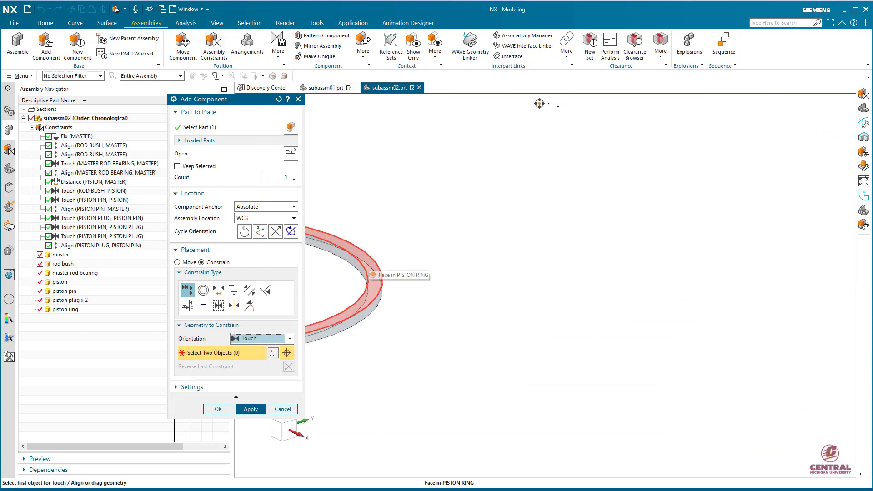
click(374, 273)
scroll(455, 254, down, 3)
middle_drag(636, 247, 691, 268)
scroll(655, 282, up, 4)
click(611, 313)
Step: Make the piston ring coaxial with the piston using the Infer Center/Axis orientation and finish placing it
scroll(402, 391, down, 7)
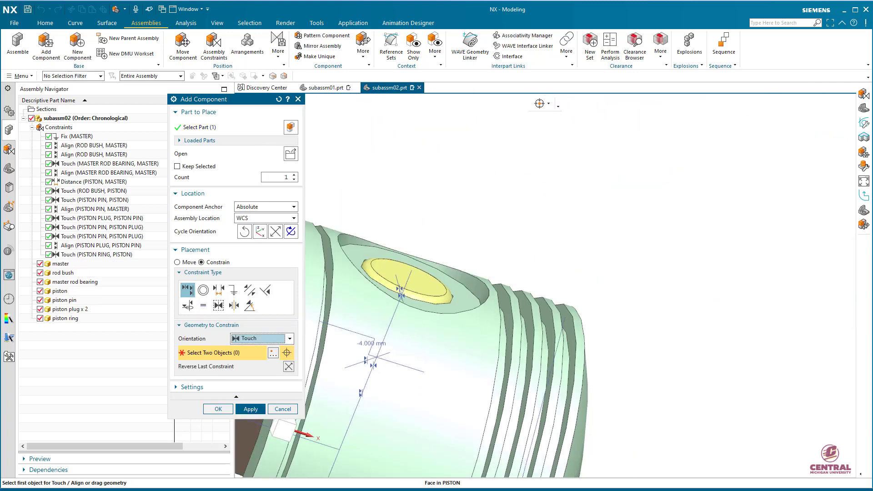
click(428, 213)
scroll(441, 358, up, 4)
click(263, 339)
click(262, 394)
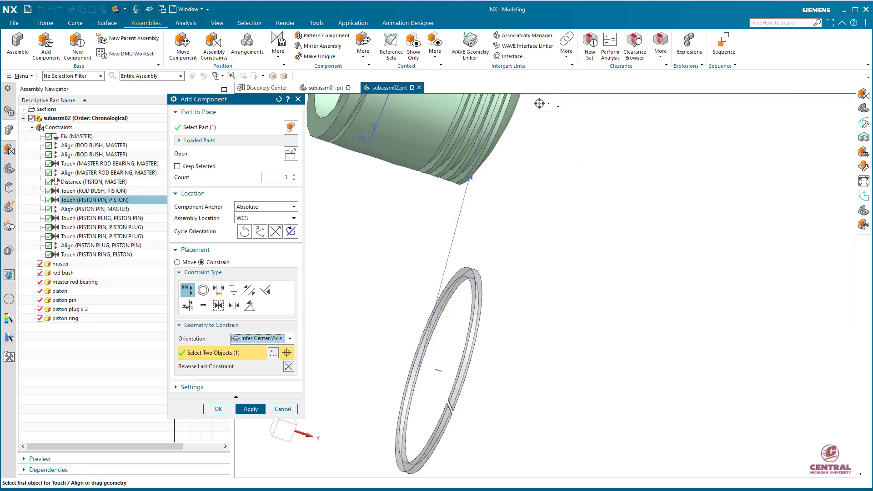
scroll(436, 374, up, 3)
click(440, 367)
scroll(384, 293, down, 5)
click(403, 148)
click(218, 409)
Step: Change the display color of the placed piston ring to light orange
scroll(463, 313, down, 2)
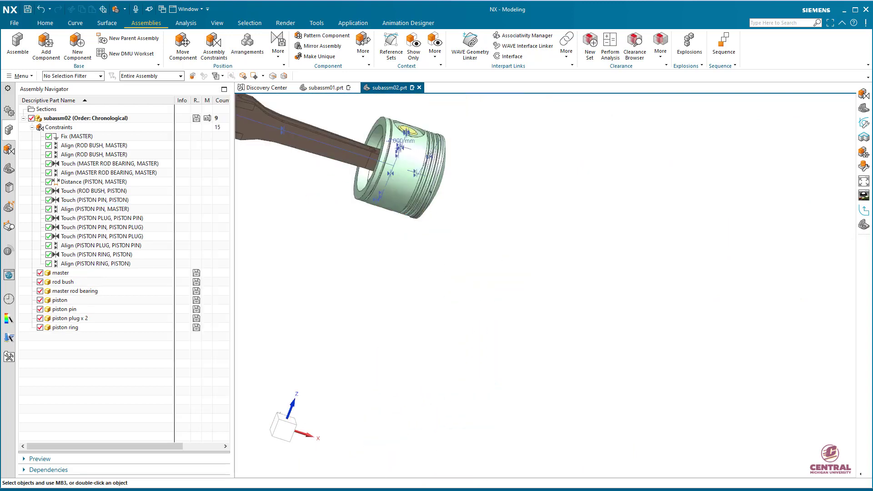
scroll(455, 184, up, 5)
right_click(433, 165)
click(461, 207)
click(278, 149)
click(200, 319)
click(251, 391)
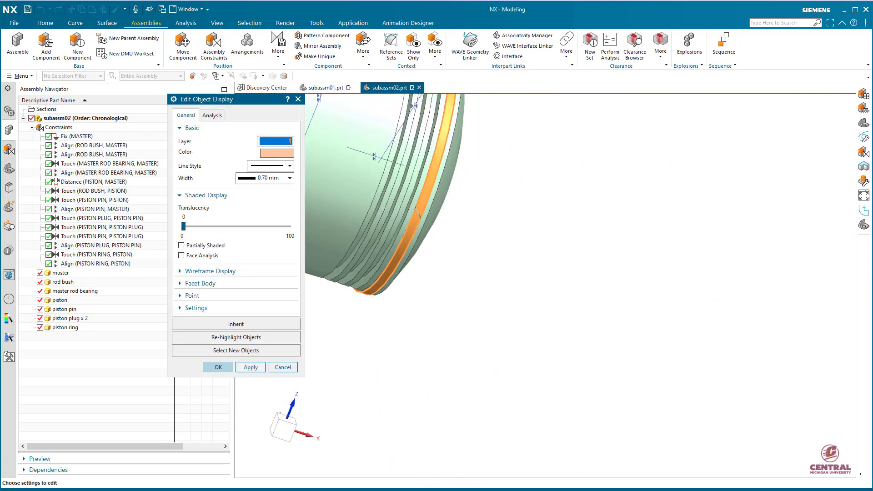
click(218, 366)
Step: Pattern the piston ring linearly along the piston axis with a count of 4 and a 5 mm pitch distance
scroll(745, 334, down, 5)
scroll(655, 264, up, 4)
click(327, 35)
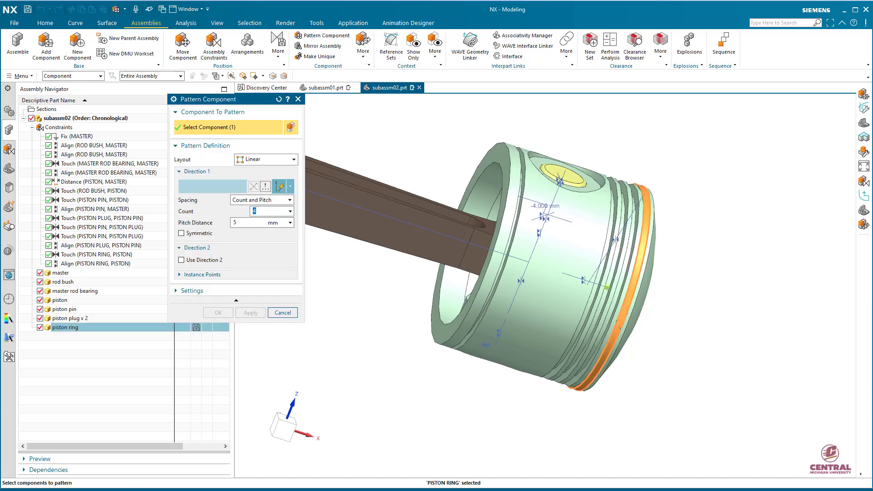
click(65, 327)
click(205, 186)
click(560, 272)
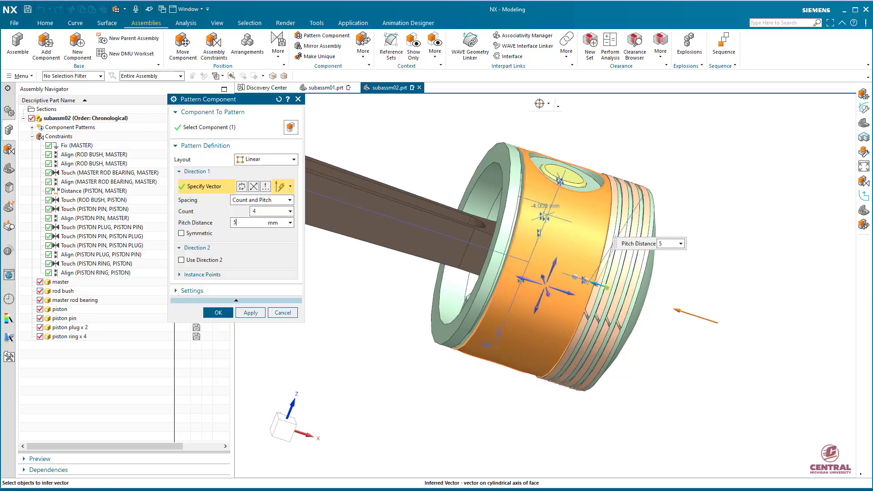
key(Return)
Step: Load piston ring.prt again for the single groove near the piston's open end
click(46, 45)
click(291, 154)
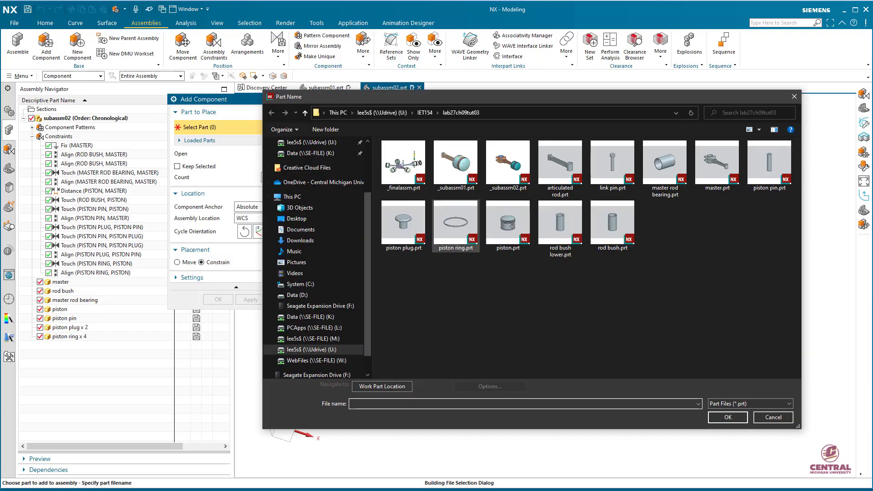
double_click(452, 230)
scroll(846, 273, down, 2)
Step: Apply a Touch constraint between the new ring's flat face and the side face of the groove near the piston's open end
click(289, 338)
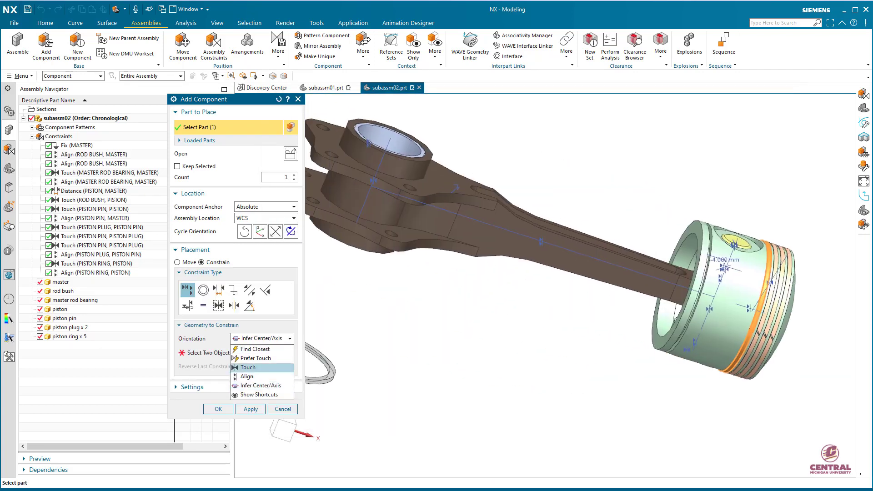
click(255, 364)
click(313, 359)
scroll(314, 359, down, 3)
scroll(773, 282, up, 4)
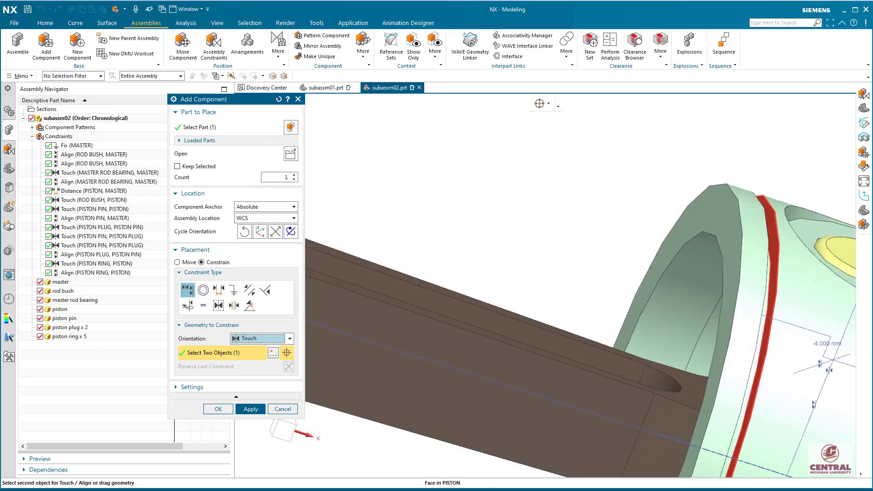
click(771, 273)
Step: Make the new piston ring coaxial with the piston using the Infer Center/Axis orientation and finish placing it
scroll(553, 346, down, 6)
shift+middle_drag(541, 364, 539, 263)
click(290, 338)
click(260, 385)
scroll(564, 353, up, 5)
click(586, 364)
scroll(553, 341, down, 4)
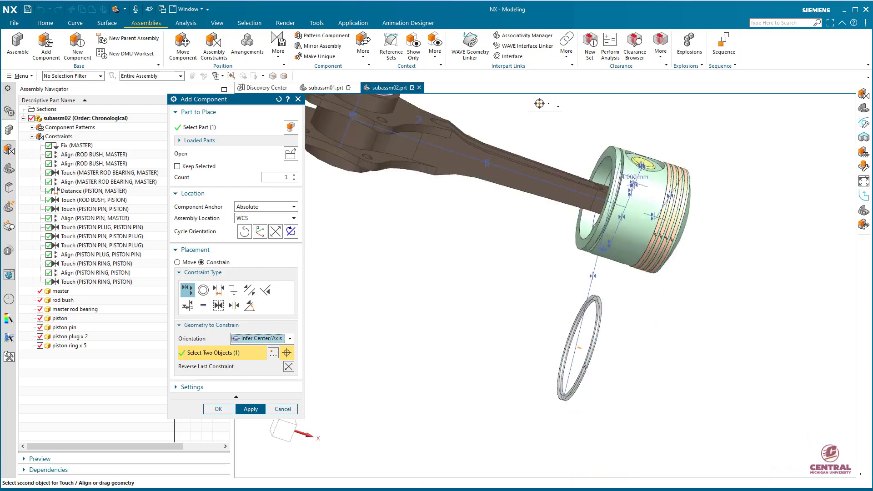
scroll(639, 222, up, 2)
click(637, 224)
click(219, 409)
Step: Change the display color of the ring near the piston's open end to light orange
right_click(614, 128)
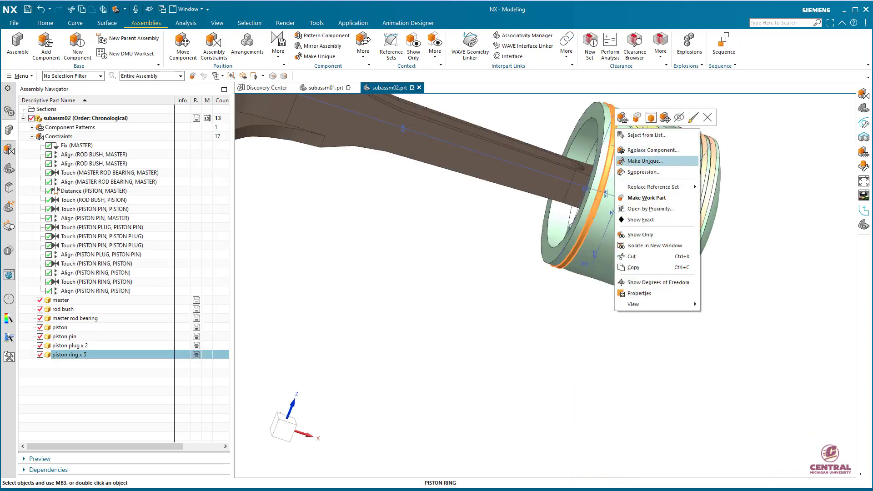
click(693, 117)
click(276, 153)
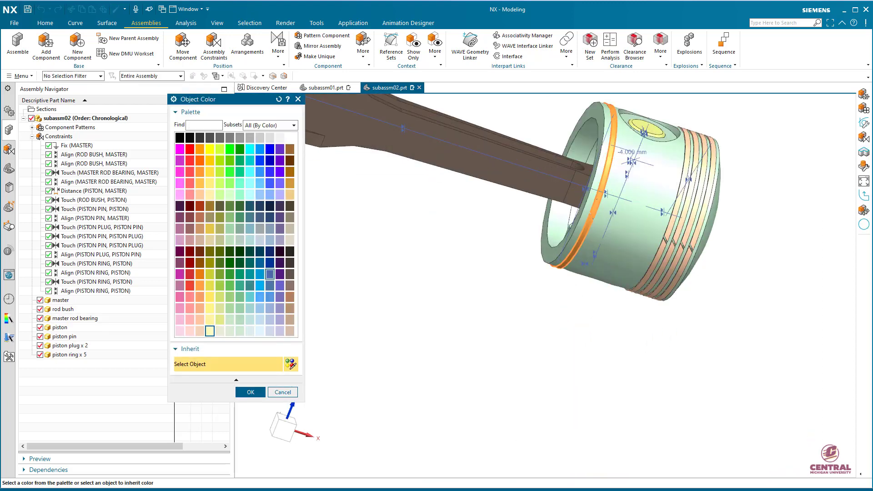
click(251, 392)
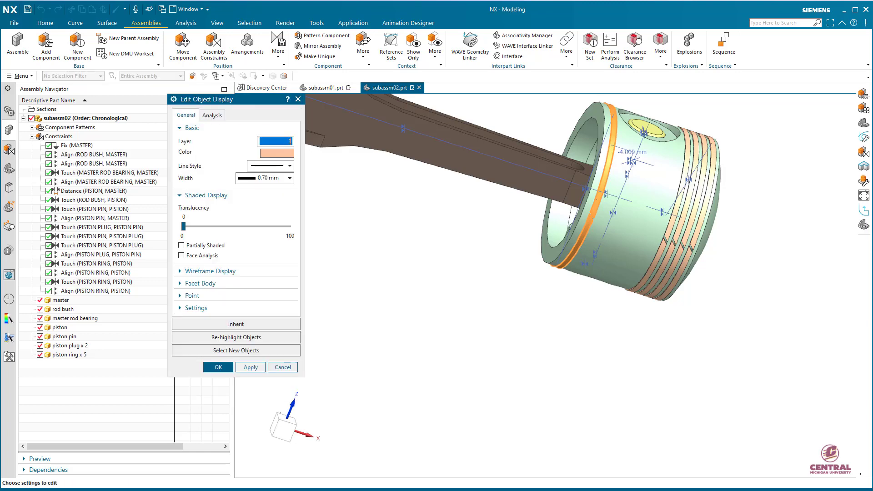
click(218, 367)
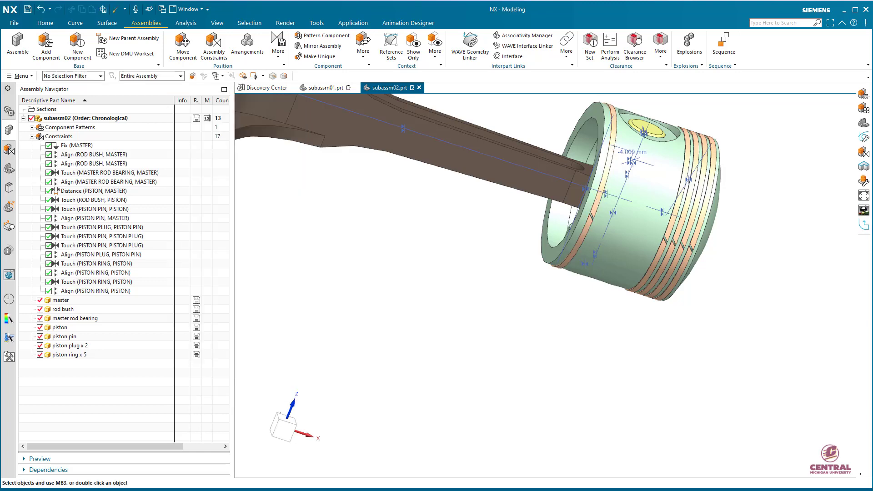
Step: Review the subassm02 and subassm01 assemblies in turn, ending on subassm02
key(Home)
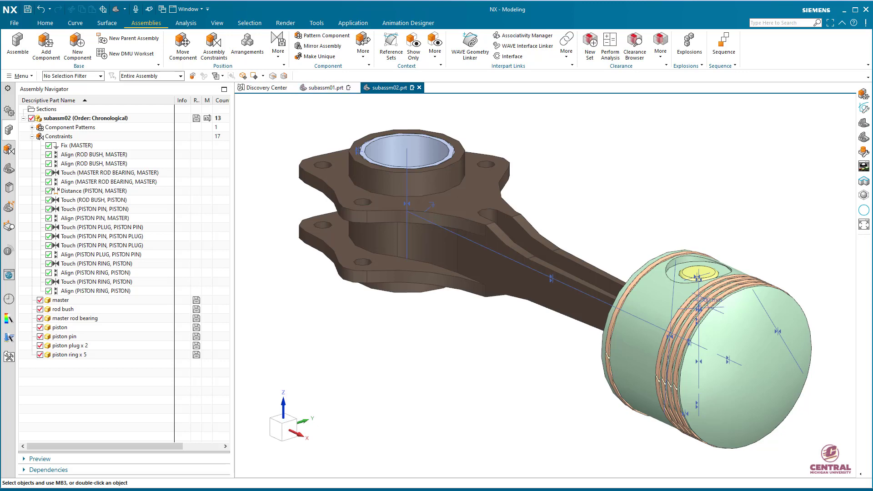
click(326, 87)
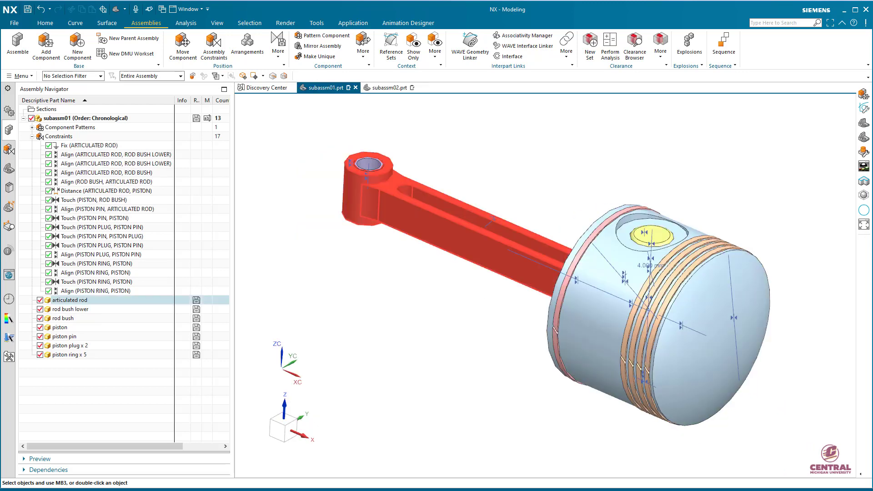
click(390, 87)
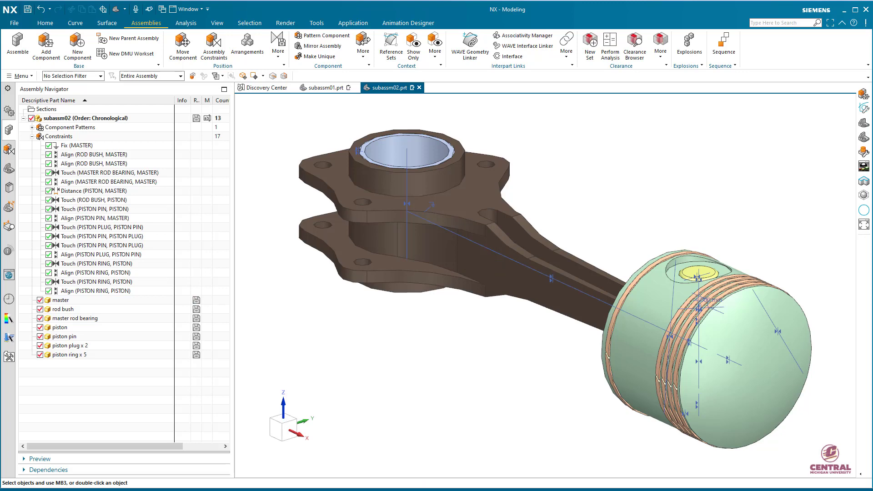
Step: Create a new millimetre part from the Assembly template, named finalassm, in the lab27ch09tut03 folder
click(14, 23)
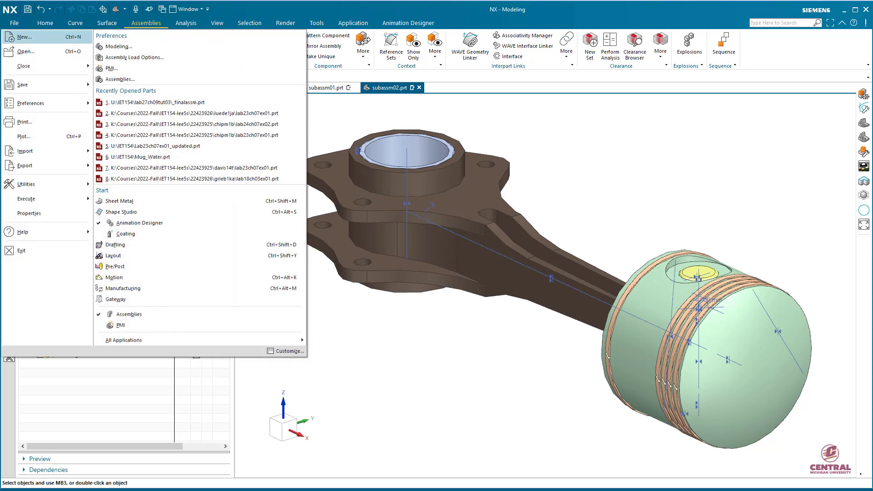
key(Escape)
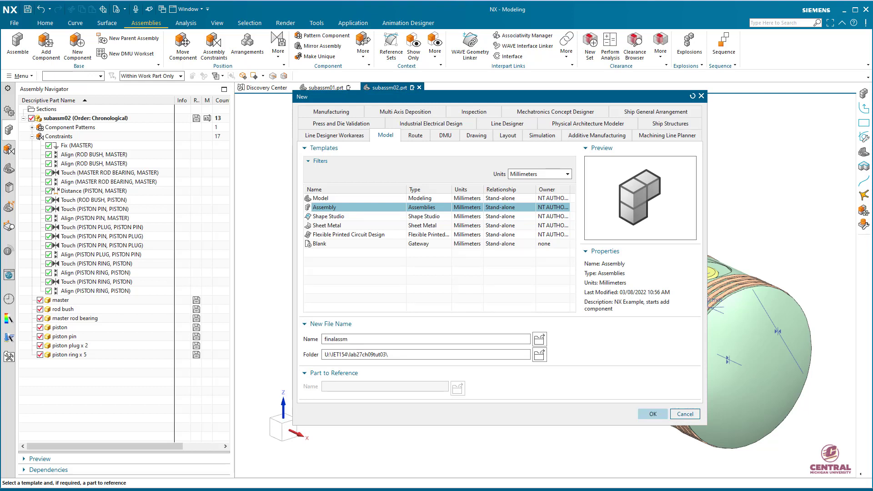
click(653, 413)
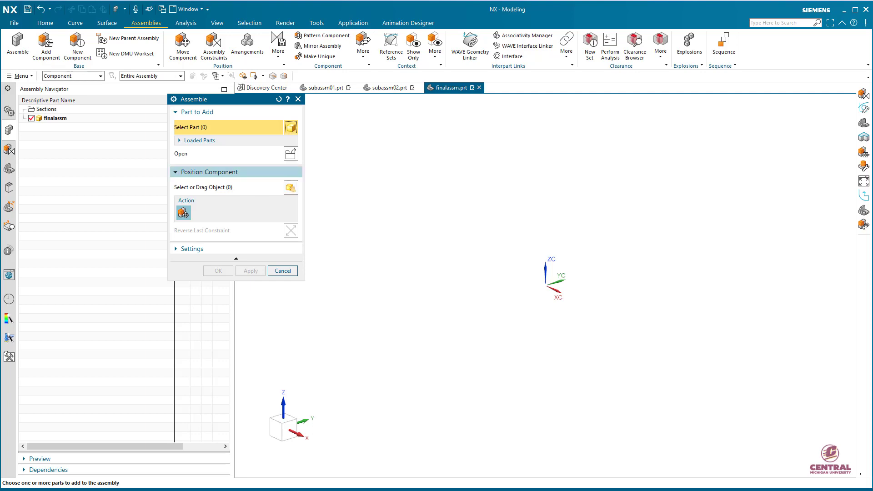
click(291, 154)
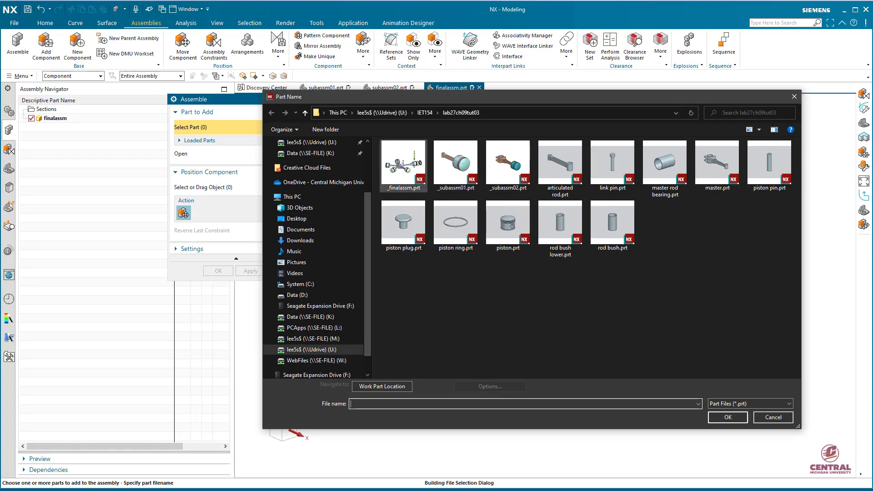
click(774, 417)
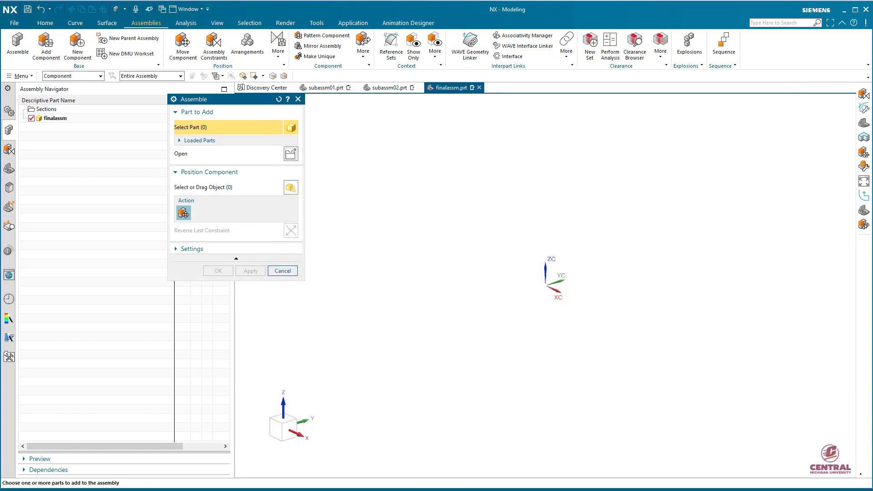
click(283, 271)
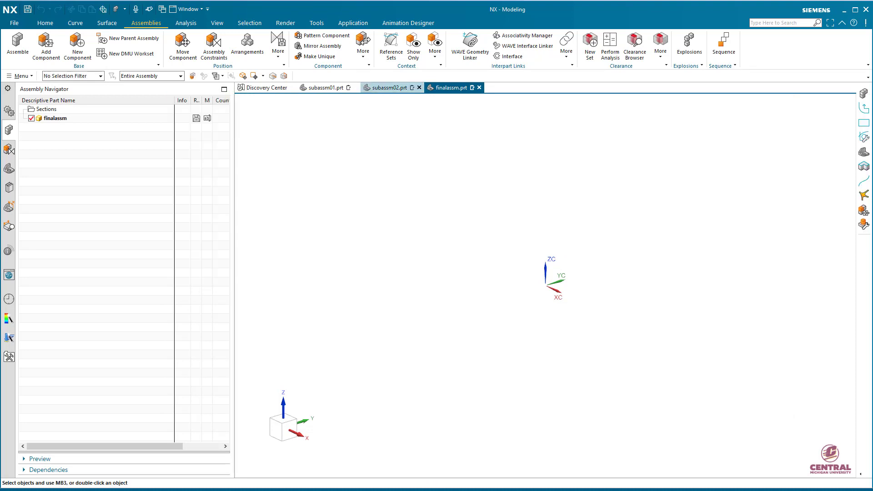
Step: Save subassm02 and subassm01 so their part files are in the lab27ch09tut03 folder, and check the folder's contents
click(390, 88)
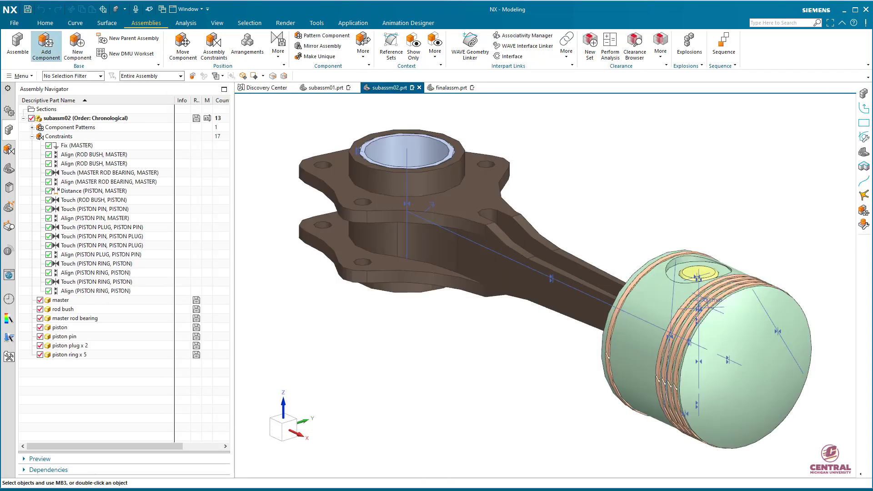
click(14, 23)
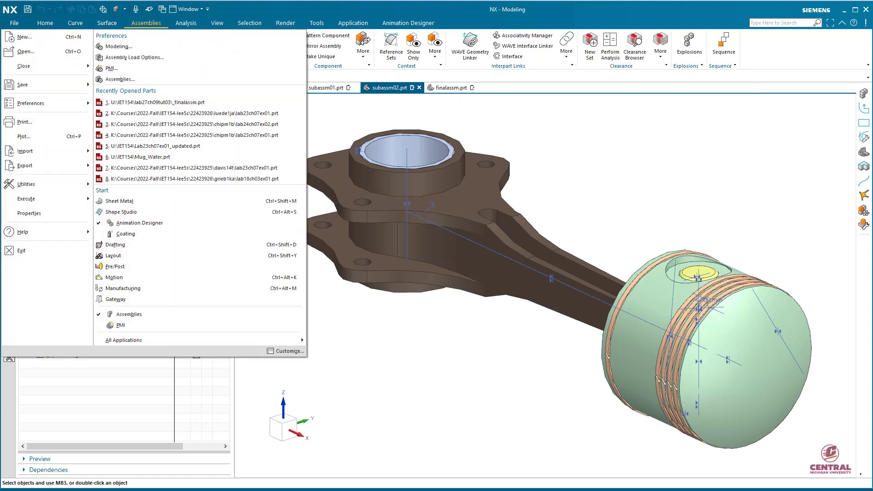
mouse_move(27, 85)
click(132, 40)
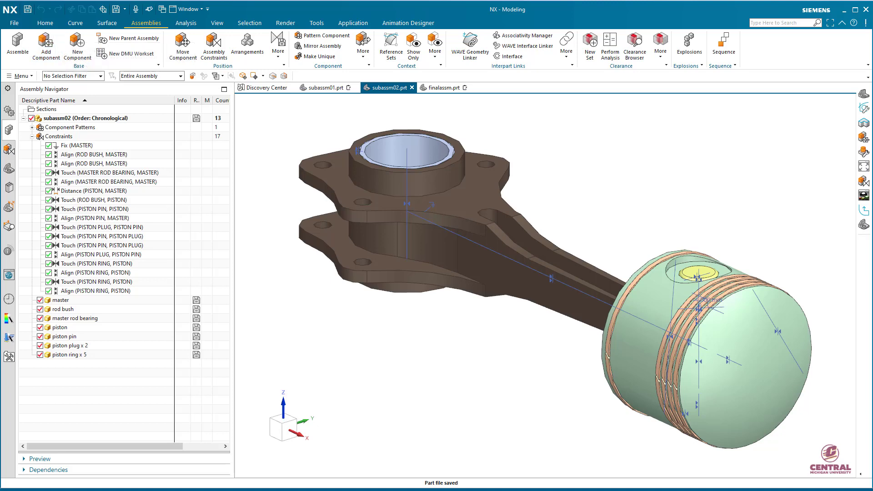
click(325, 88)
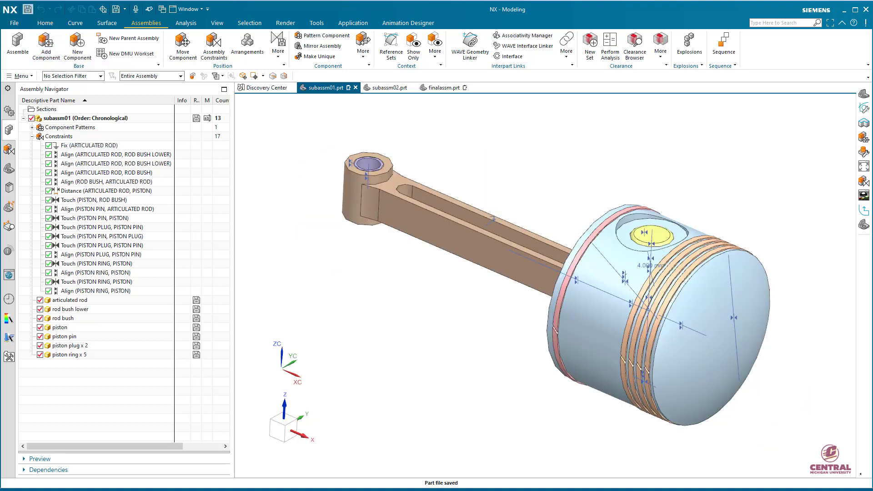
click(28, 9)
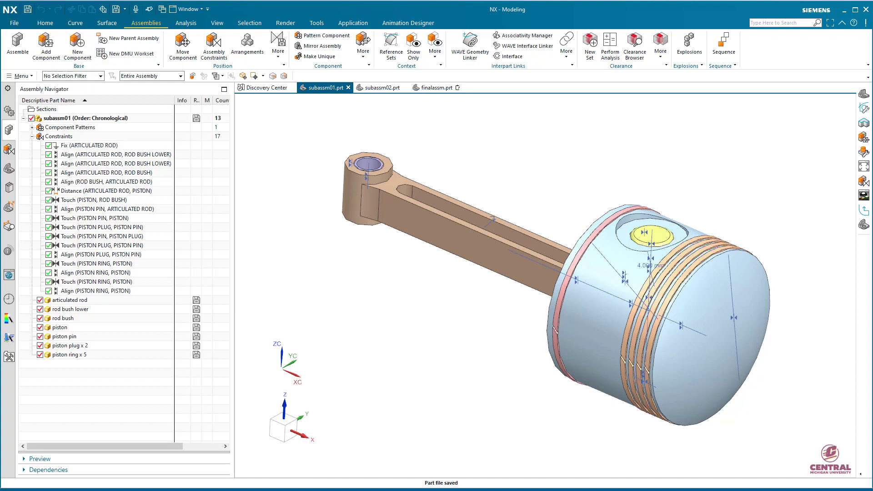
drag(872, 118, 437, 95)
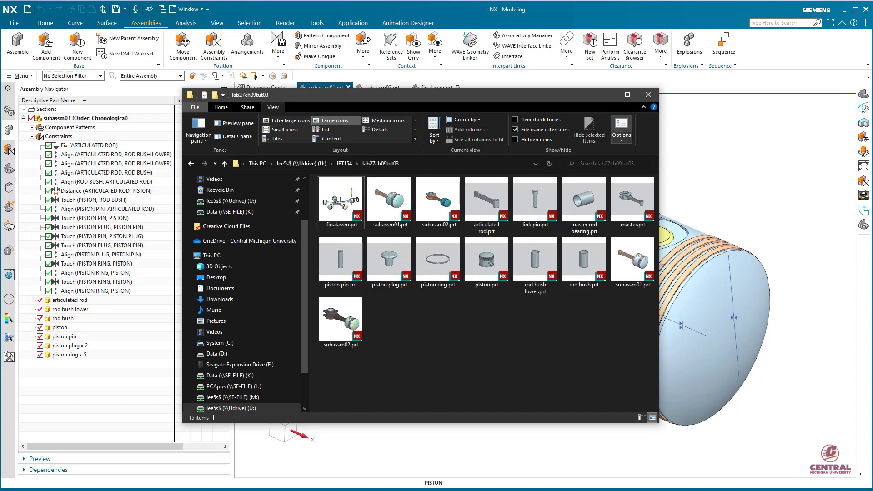
click(606, 94)
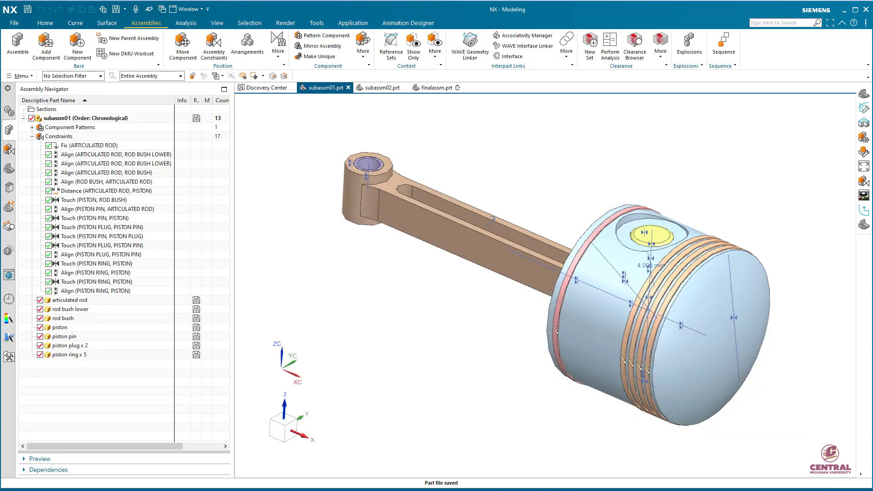
Step: In finalassm, load subassm02.prt as a new component at the WCS with the Absolute anchor
click(437, 88)
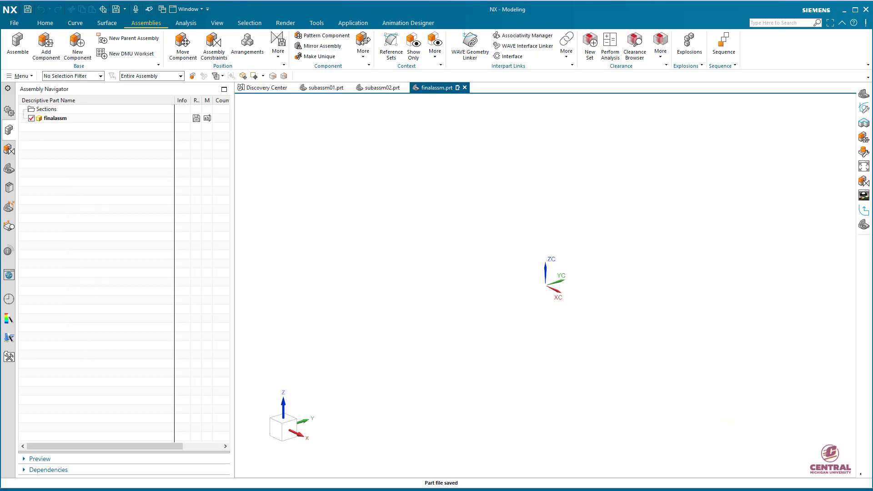
click(46, 47)
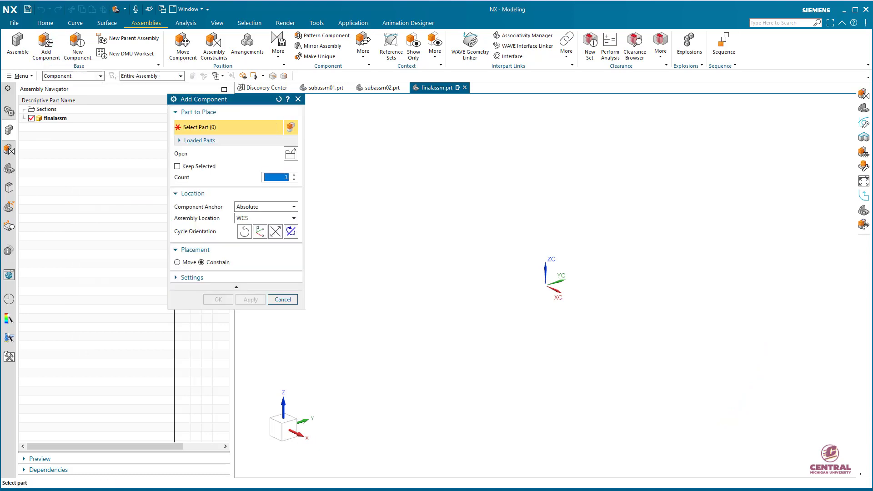
click(290, 154)
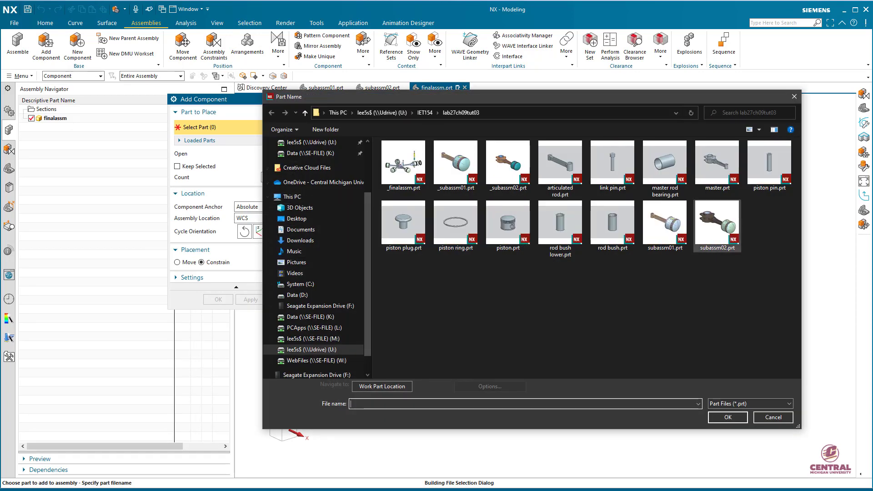
click(717, 226)
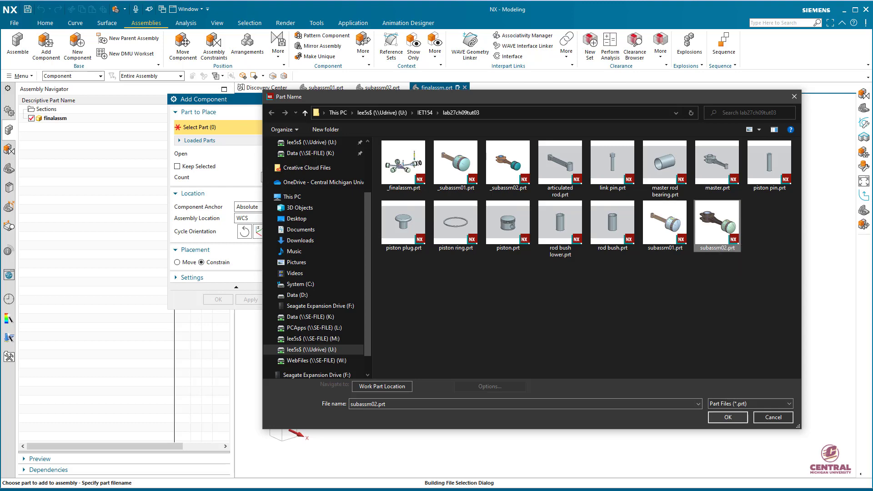
click(725, 417)
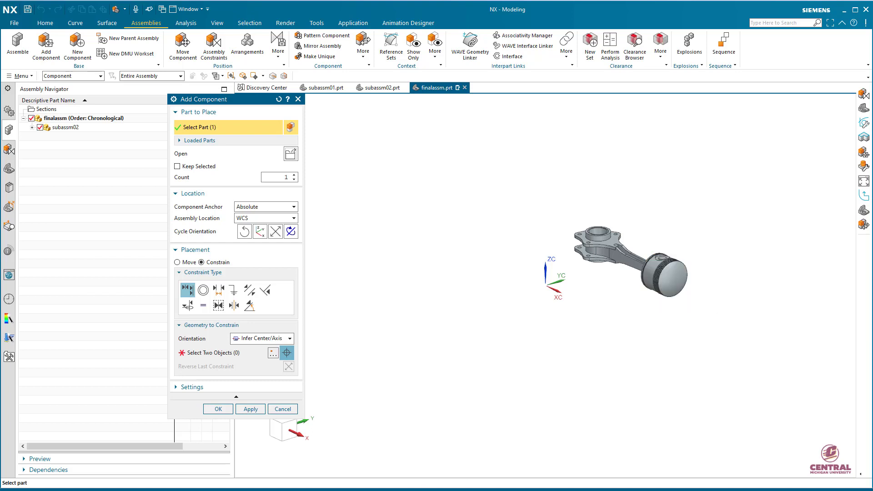
Step: Apply a Fix constraint to the subassm02 component and finish placing it
click(233, 289)
click(629, 253)
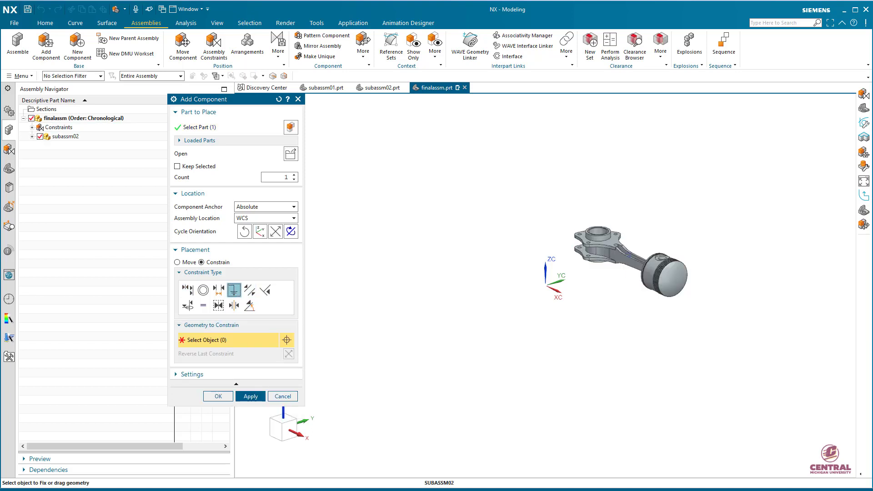
click(218, 396)
Step: Load subassm01.prt as a second component of finalassm at the WCS with the Absolute anchor
scroll(593, 282, up, 4)
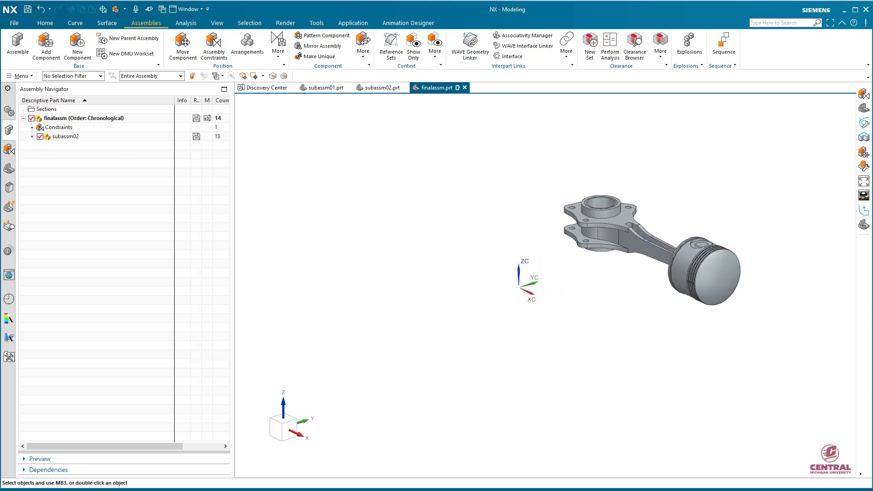
scroll(599, 337, down, 2)
shift+middle_drag(546, 286, 408, 291)
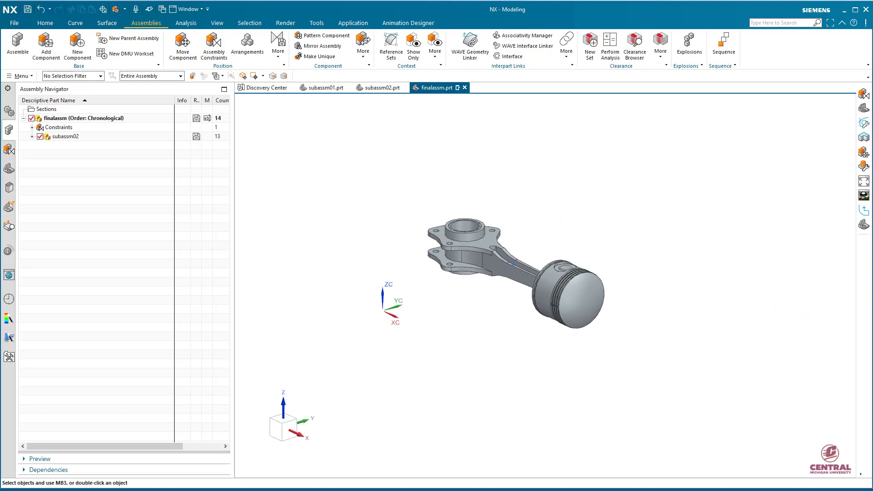
click(46, 46)
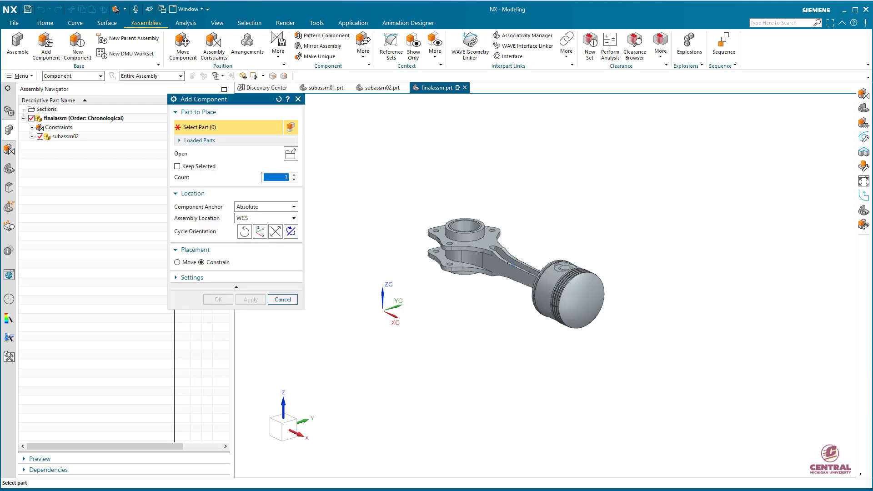
click(290, 154)
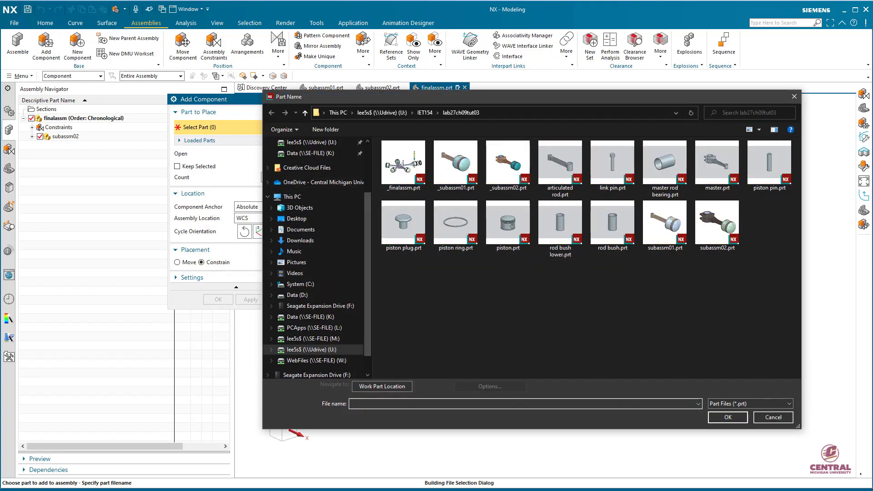
click(664, 226)
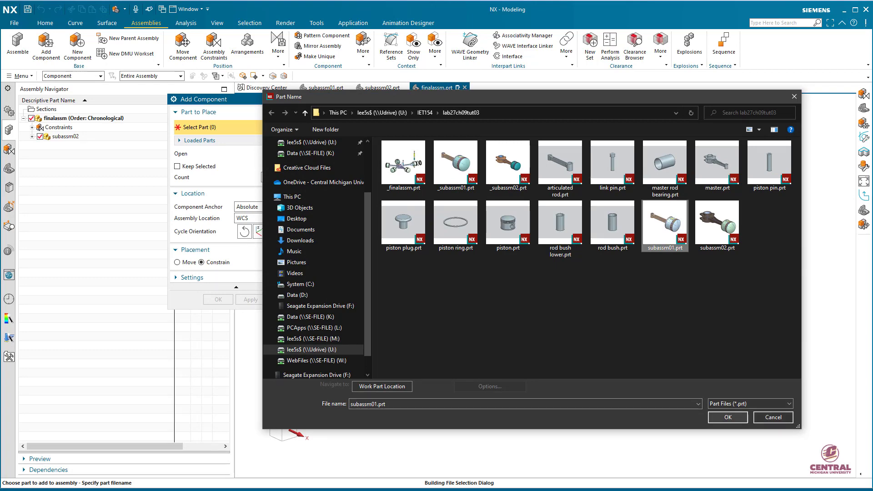
click(727, 417)
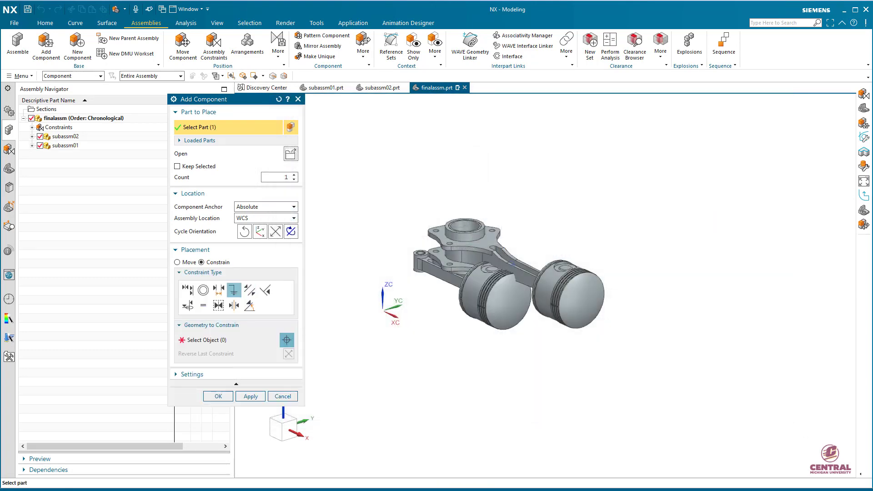
Step: Align the centerline of subassm01's lower rod bush with the master rod's flange hole nearest the rod arm, using Infer Center/Axis
scroll(454, 240, up, 3)
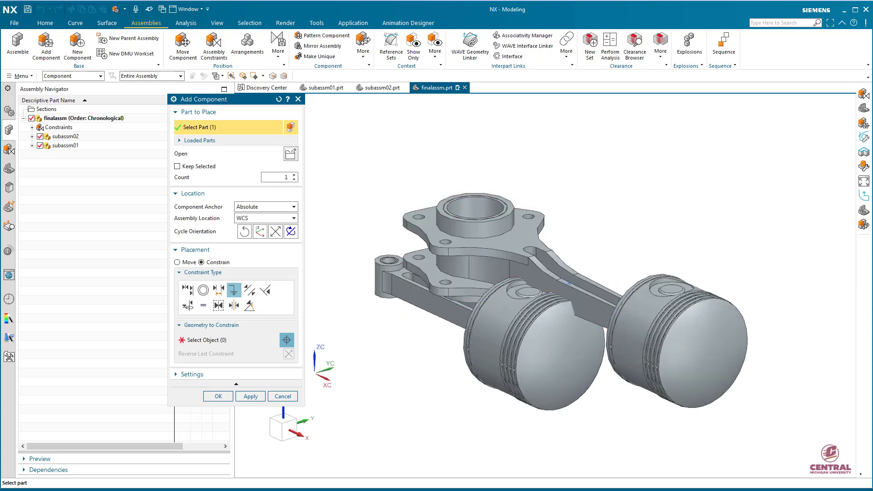
middle_drag(569, 282, 565, 312)
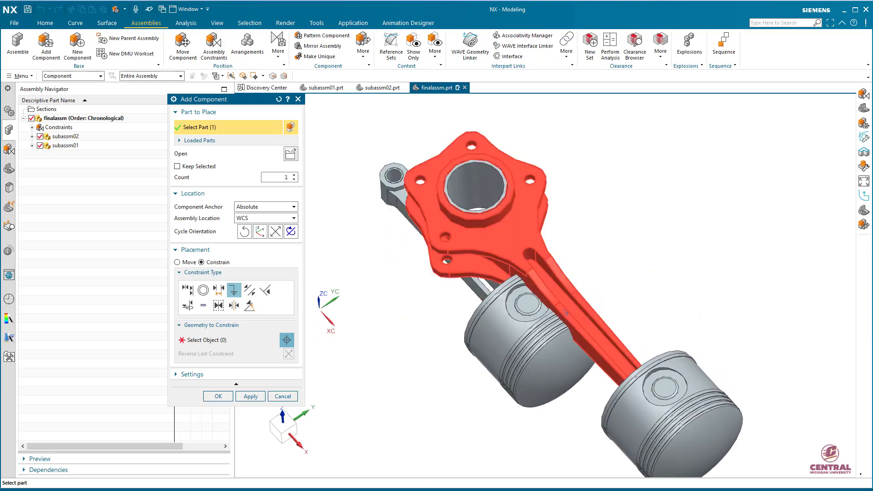
middle_drag(566, 311, 575, 292)
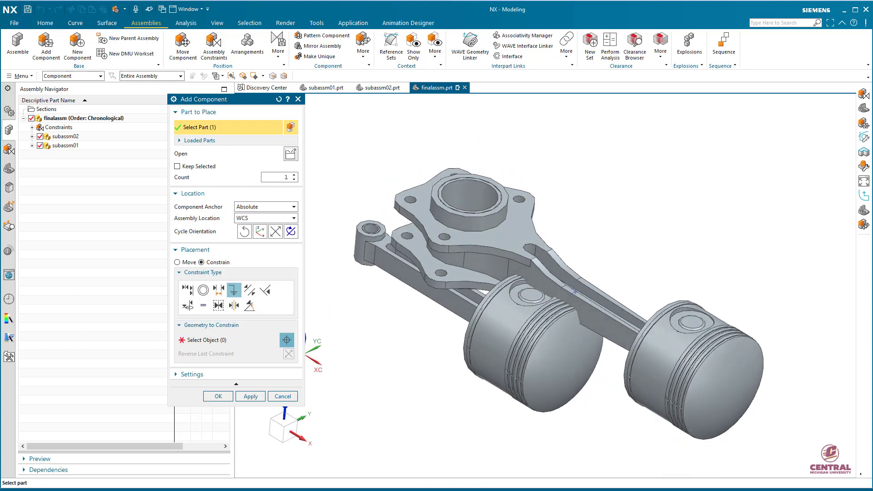
click(188, 290)
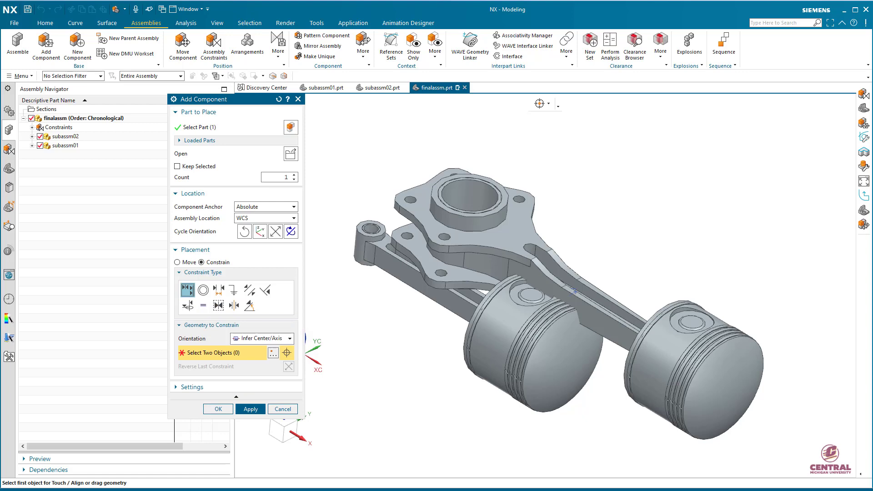
scroll(574, 291, up, 4)
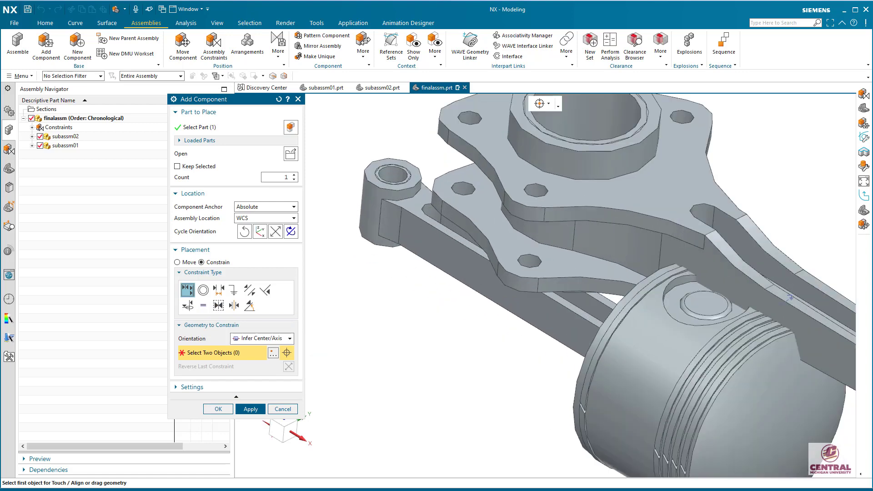
click(391, 176)
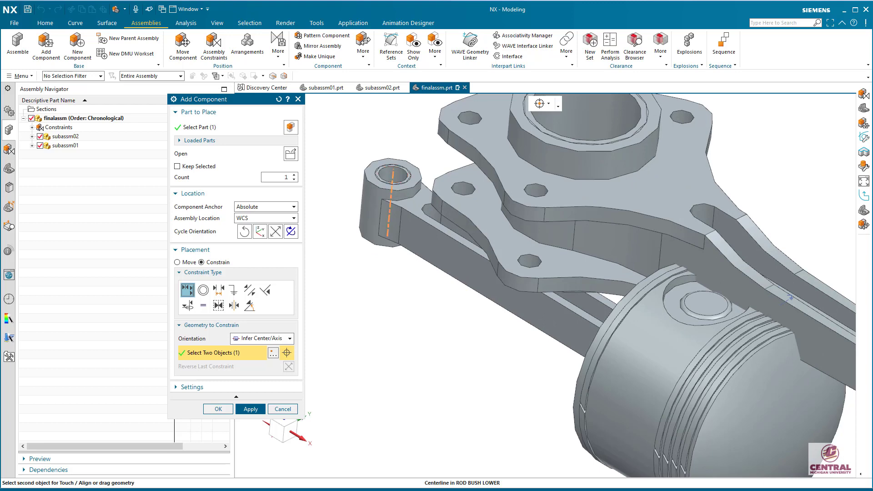
click(681, 119)
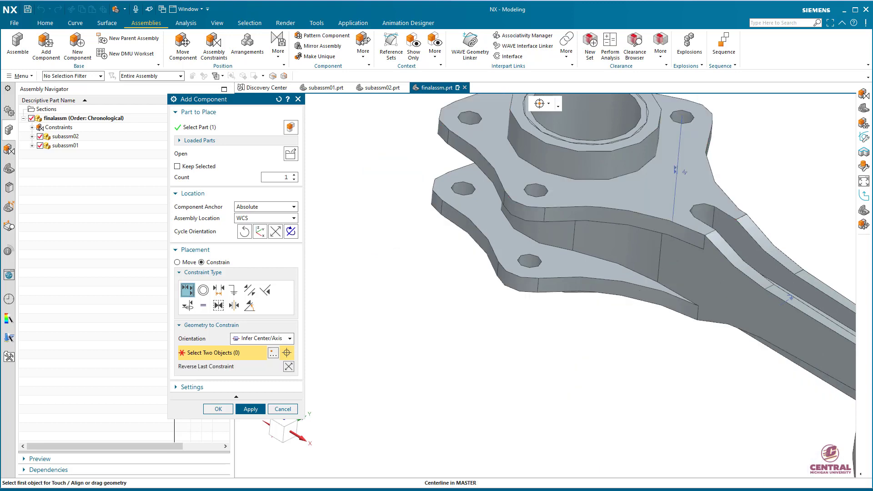
Step: Apply a Touch constraint between subassm01's lower rod-end top face and the inner face of the master rod's upper flange, and finish placing it
scroll(650, 337, down, 4)
middle_drag(650, 337, 427, 290)
mouse_move(527, 334)
middle_down()
mouse_move(534, 309)
mouse_move(532, 331)
middle_up()
click(263, 338)
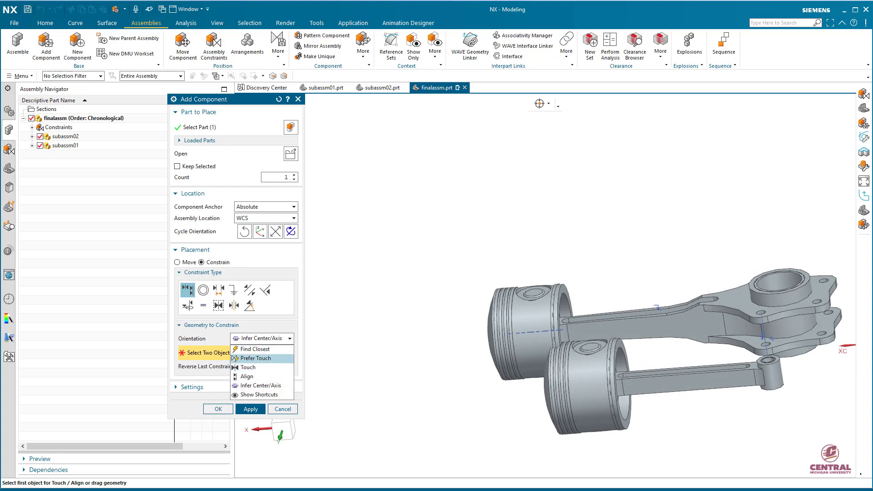
click(257, 359)
click(264, 338)
click(257, 367)
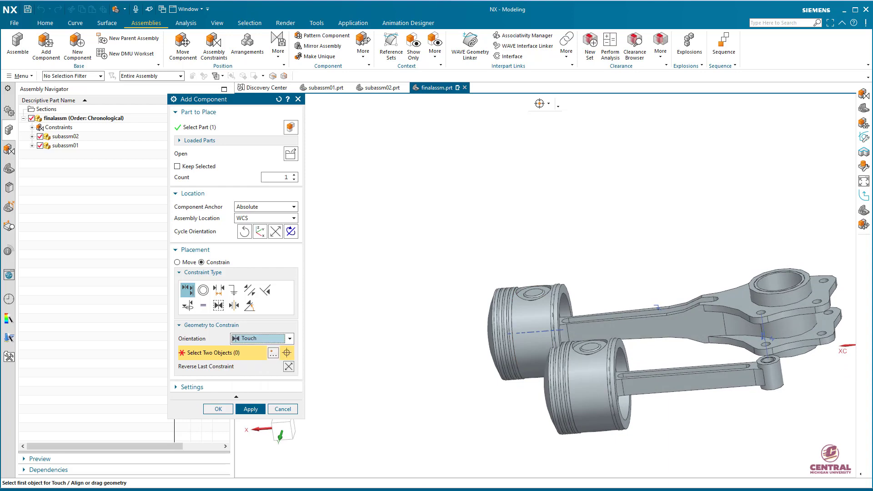
scroll(746, 380, up, 3)
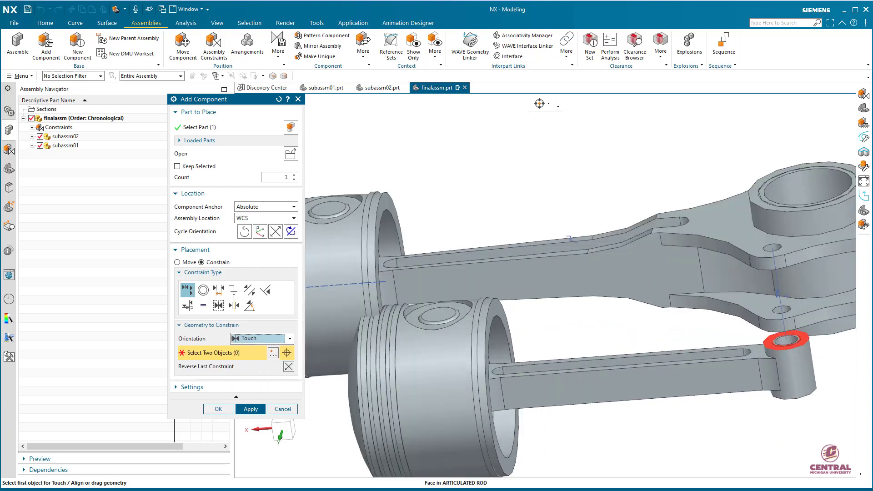
click(772, 344)
middle_drag(755, 364, 746, 300)
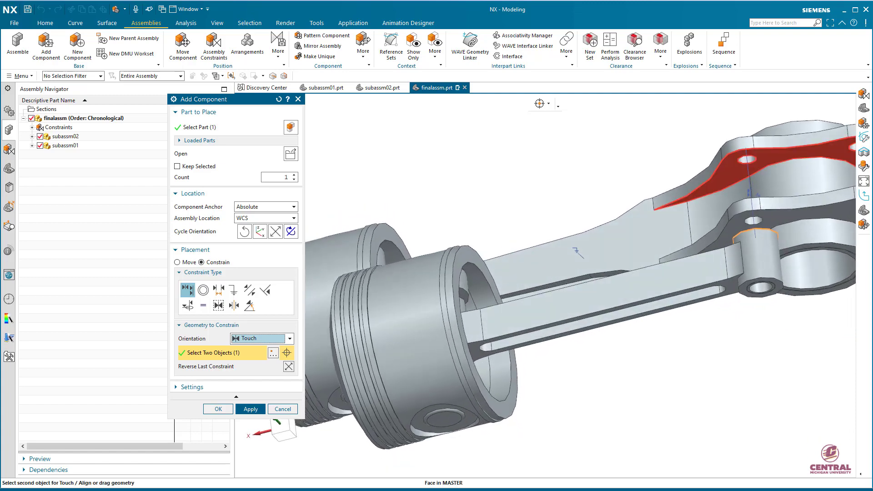
click(723, 174)
middle_drag(631, 243, 565, 429)
click(218, 409)
scroll(493, 388, down, 2)
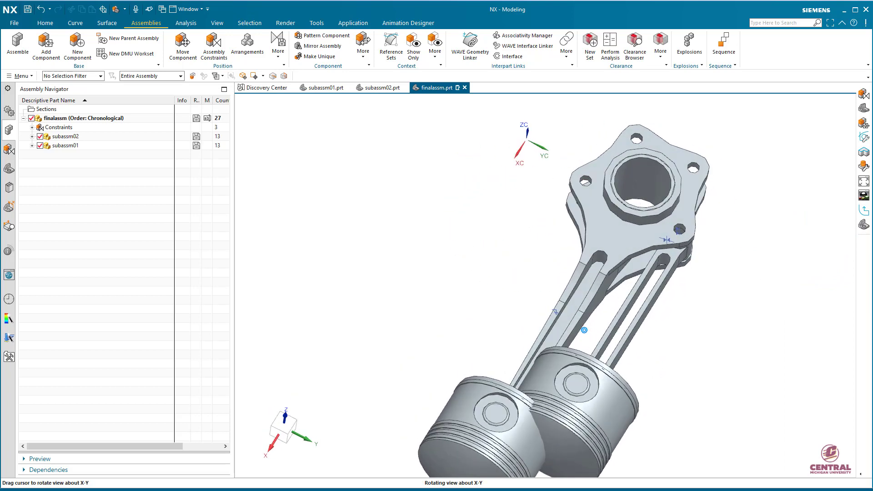
scroll(564, 437, down, 1)
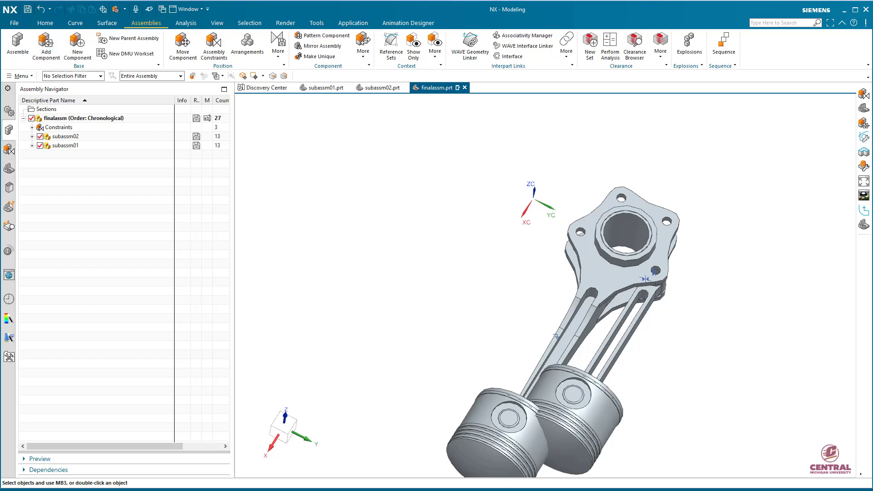
Step: Load subassm01.prt as a third component of finalassm at the WCS with the Absolute anchor
click(45, 46)
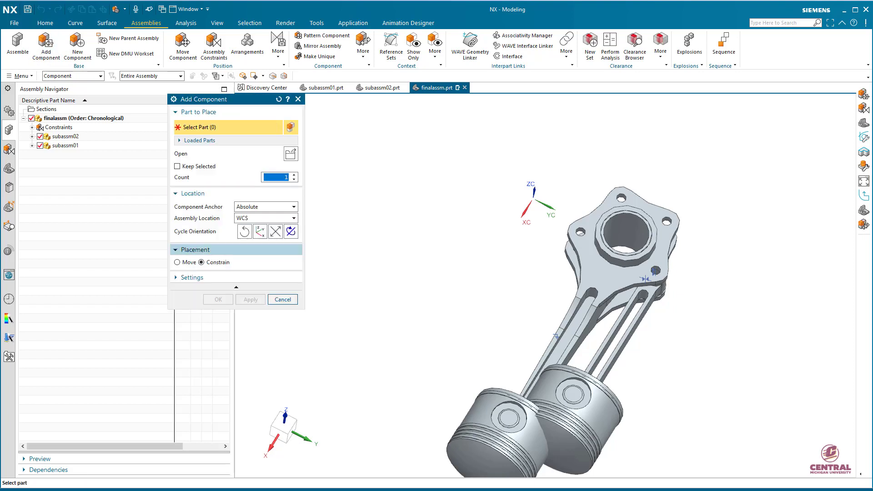
click(291, 153)
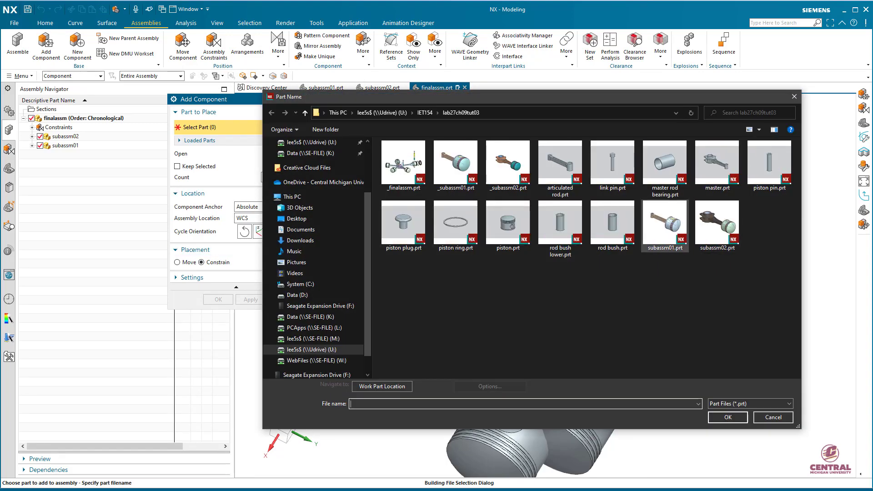
click(672, 220)
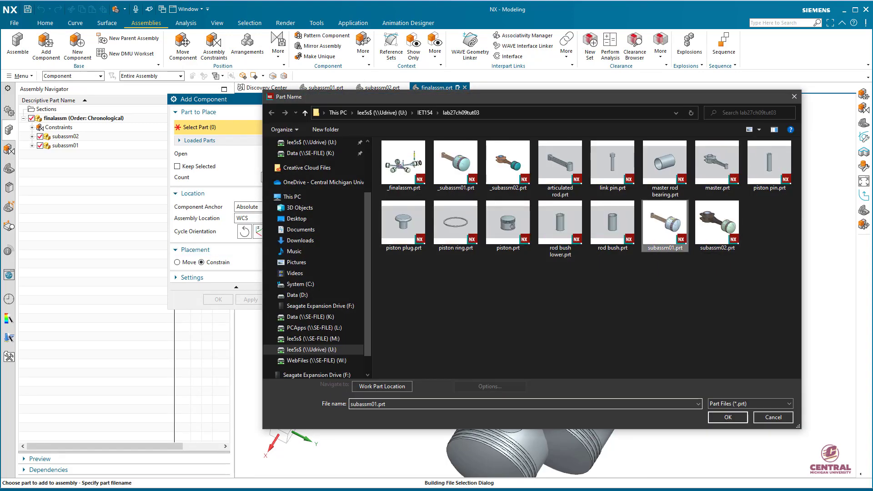
click(727, 417)
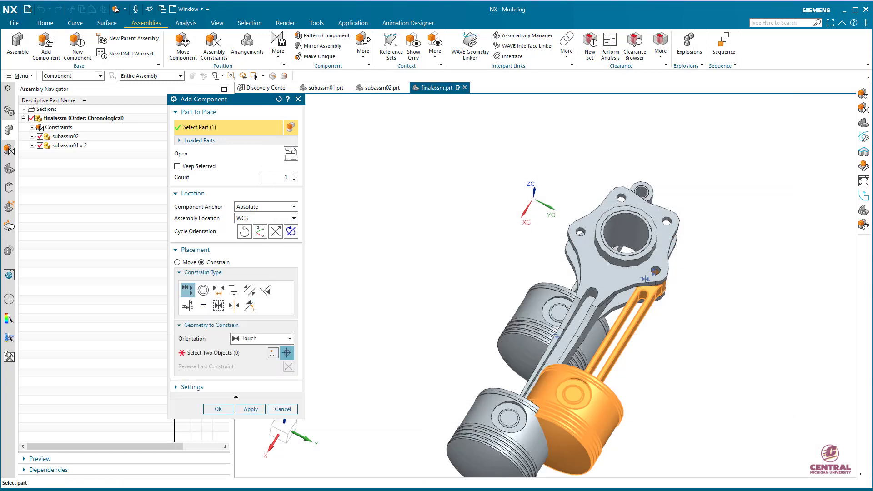
Step: Constrain the second subassm01's rod-end top face to touch the inner face of the master rod's upper flange
middle_drag(691, 378, 582, 343)
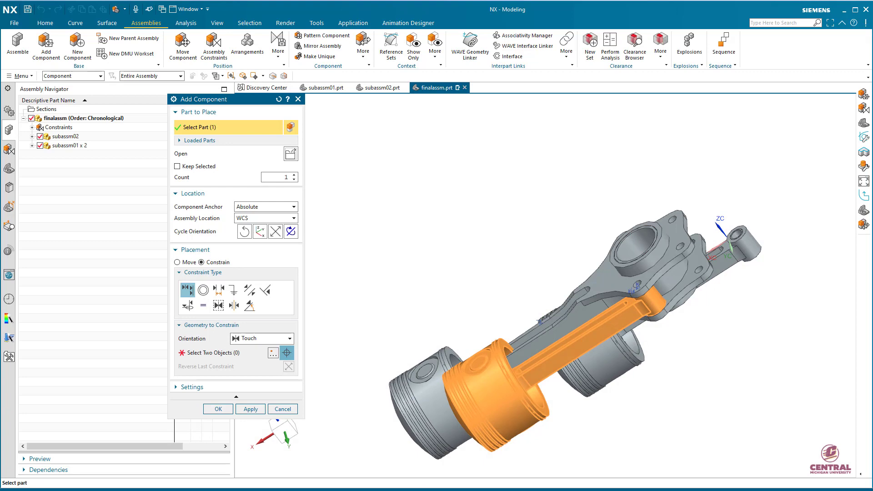
scroll(749, 253, up, 4)
click(219, 353)
click(707, 220)
middle_drag(707, 220, 650, 154)
click(549, 182)
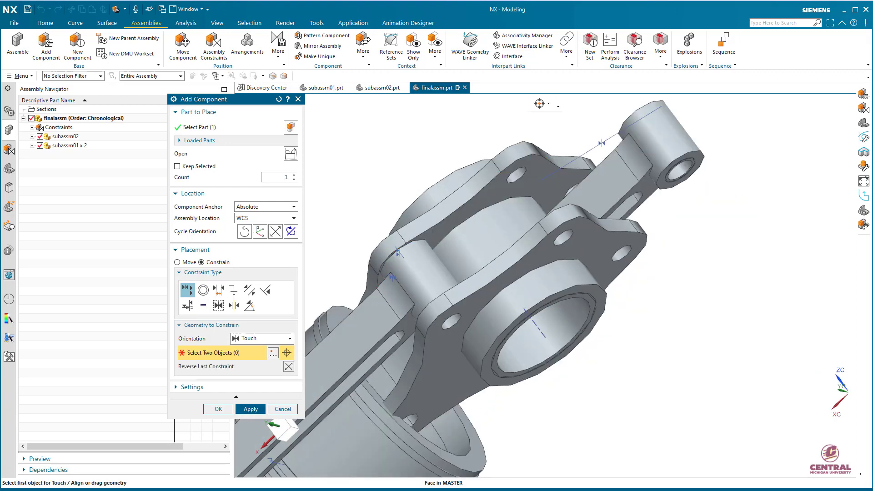
Step: Align the second subassm01's lower bush centerline with the flange hole adjacent to the first articulated rod, using Infer Center/Axis, and finish placing it
middle_drag(632, 427, 527, 364)
click(262, 338)
click(260, 386)
scroll(643, 155, up, 3)
click(687, 132)
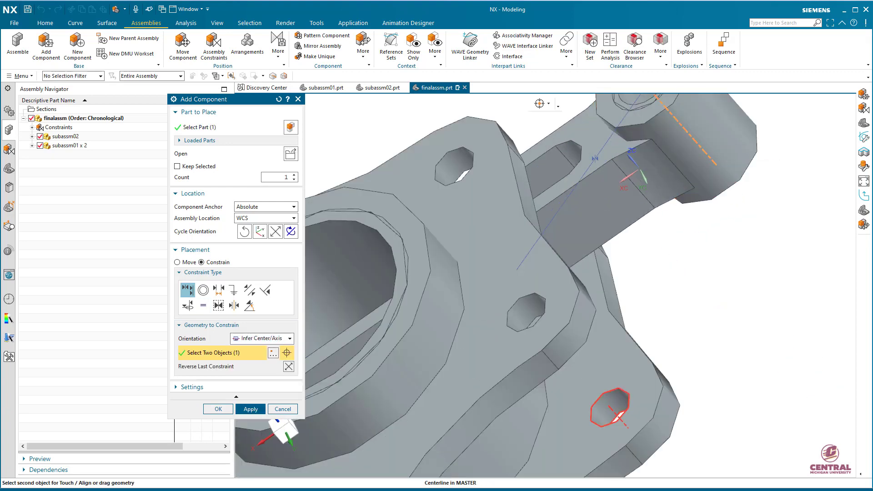
click(611, 409)
click(218, 409)
scroll(495, 280, down, 4)
middle_drag(495, 280, 509, 196)
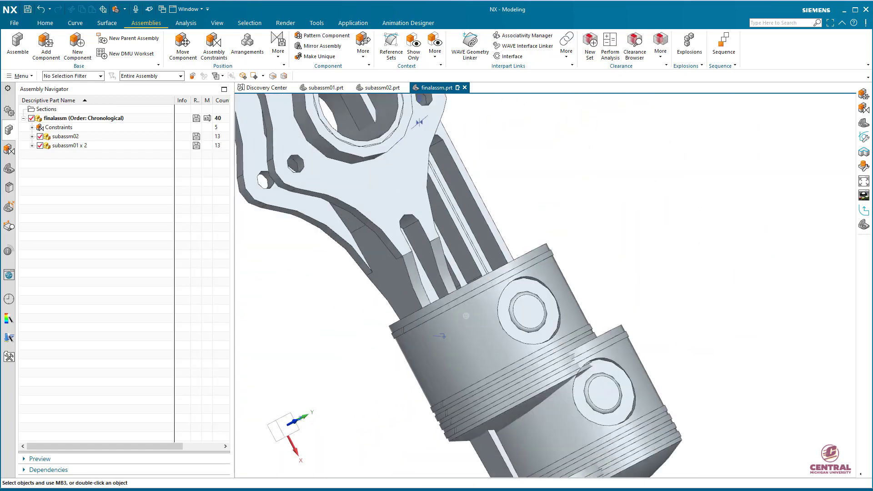
middle_drag(466, 316, 477, 227)
Step: Load another instance of subassm01.prt as the fourth component of finalassm at the WCS with the Absolute anchor
click(46, 46)
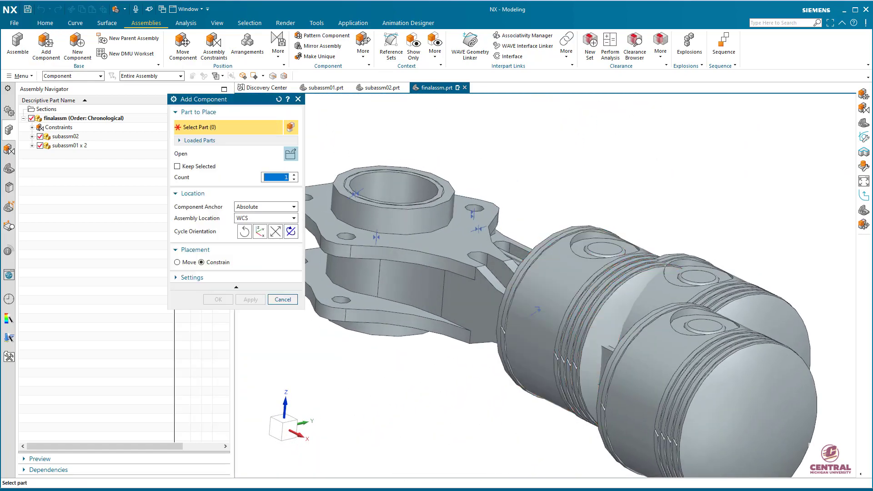
click(290, 153)
click(665, 230)
click(727, 417)
Step: Constrain the third subassm01's rod-end top face to touch the upper flange's inner face
scroll(623, 355, down, 3)
middle_drag(623, 318, 637, 386)
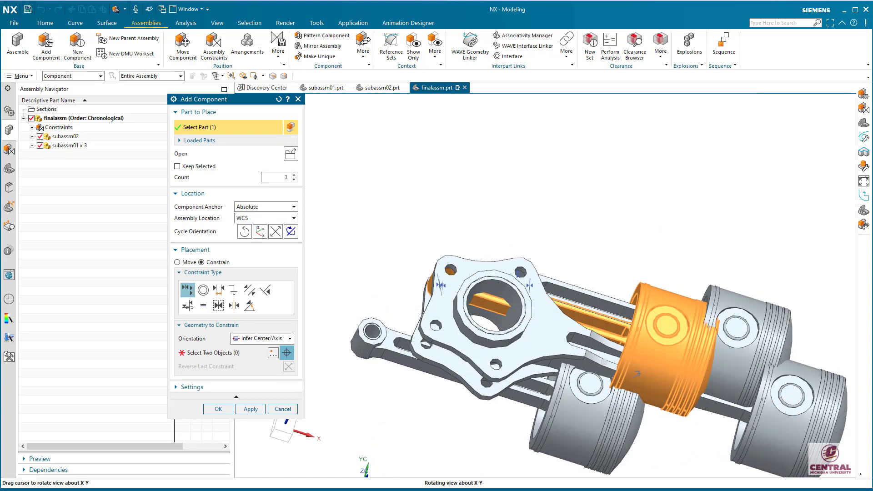
middle_drag(604, 362, 605, 314)
click(214, 352)
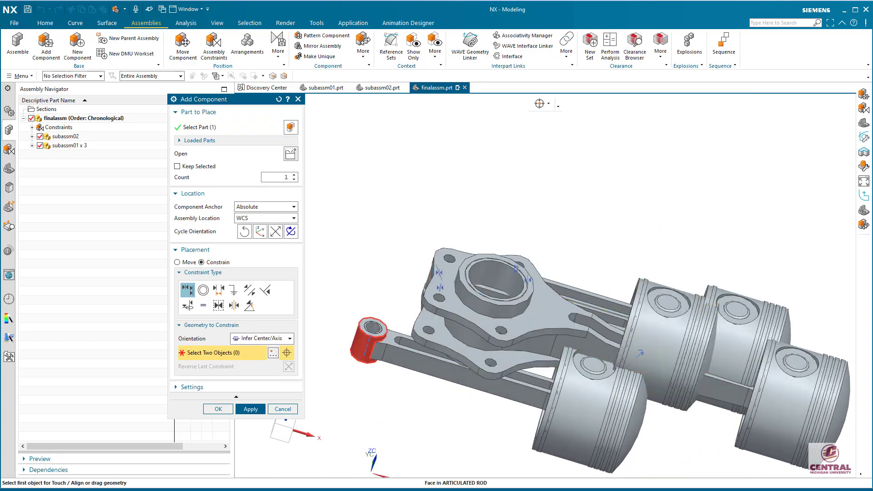
scroll(361, 341, up, 3)
click(381, 286)
middle_drag(395, 295, 432, 236)
click(547, 187)
middle_drag(541, 196, 523, 273)
scroll(427, 253, up, 1)
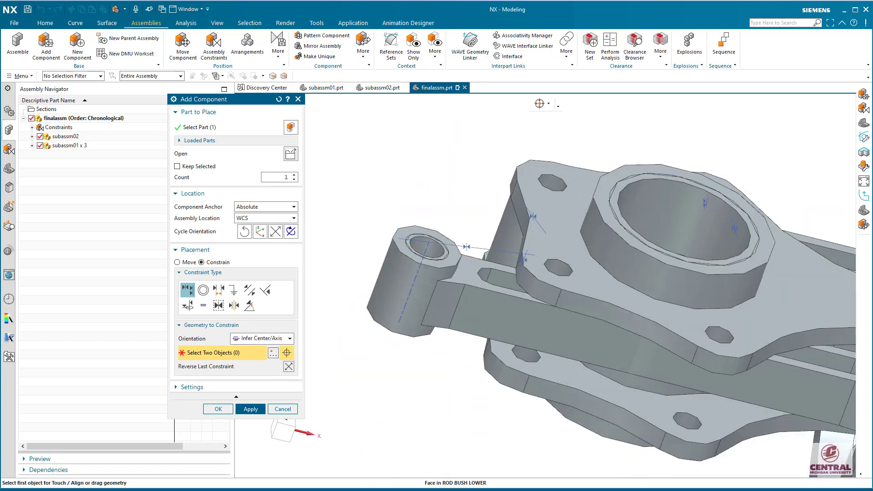
Step: Align the third subassm01's lower bush centerline with the flange hole adjacent to the second articulated rod, using Infer Center/Axis, and finish placing it
scroll(434, 252, up, 1)
click(428, 250)
click(590, 270)
click(219, 408)
scroll(568, 282, down, 3)
middle_drag(754, 281, 723, 314)
Step: Load the last instance of subassm01.prt as the fifth component of finalassm at the WCS with the Absolute anchor
click(46, 46)
click(290, 153)
click(665, 223)
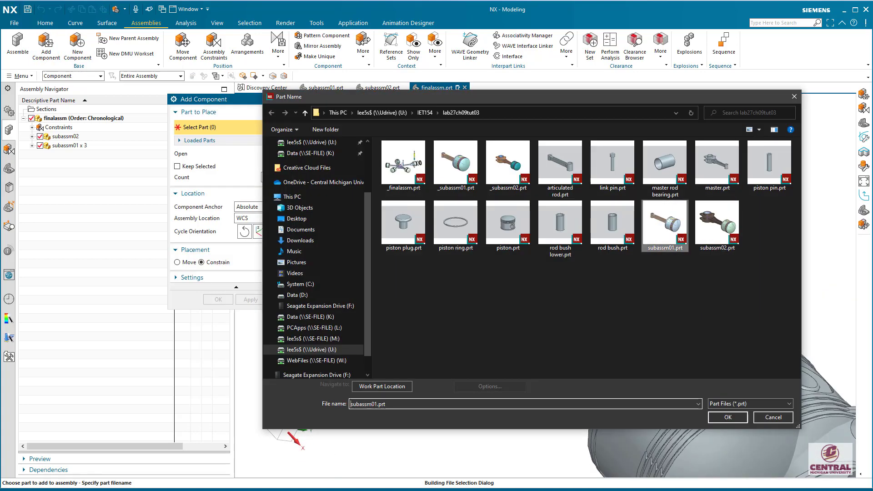
key(Return)
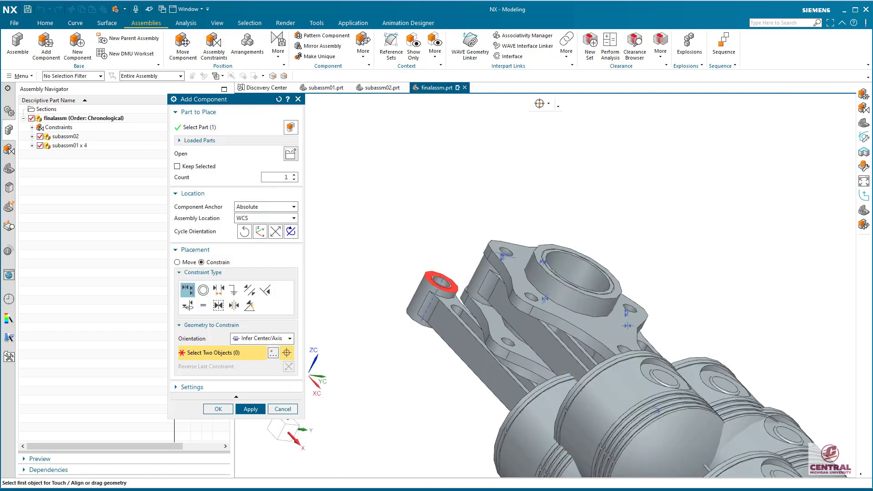
Step: Align the fourth subassm01's rod bush with the remaining flange hole, touch its rod-end face to the upper flange's inner face, and finish placing it
scroll(519, 354, up, 3)
click(290, 339)
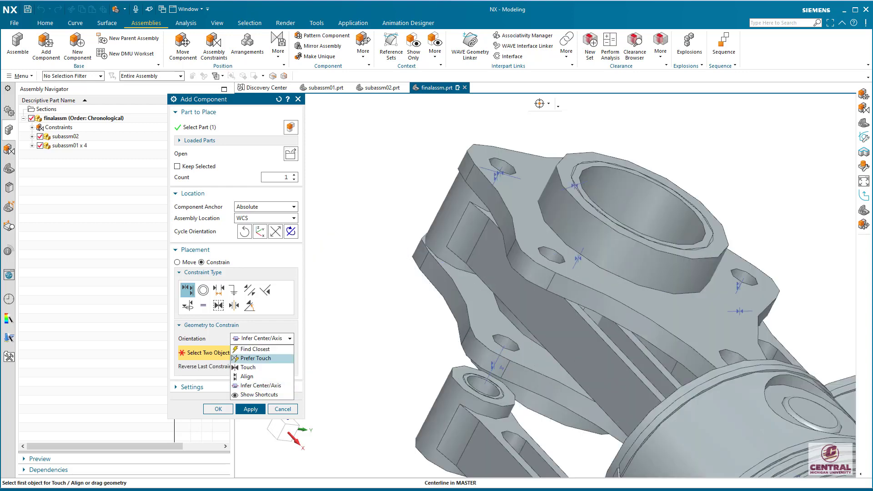
click(248, 367)
click(467, 378)
middle_drag(483, 377, 523, 219)
click(580, 123)
click(218, 408)
scroll(464, 364, down, 1)
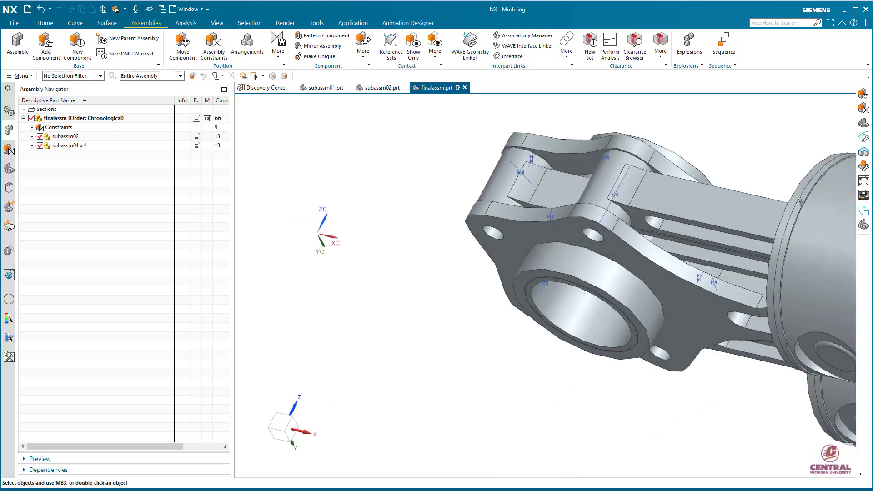
key(Home)
shift+middle_drag(550, 278, 570, 269)
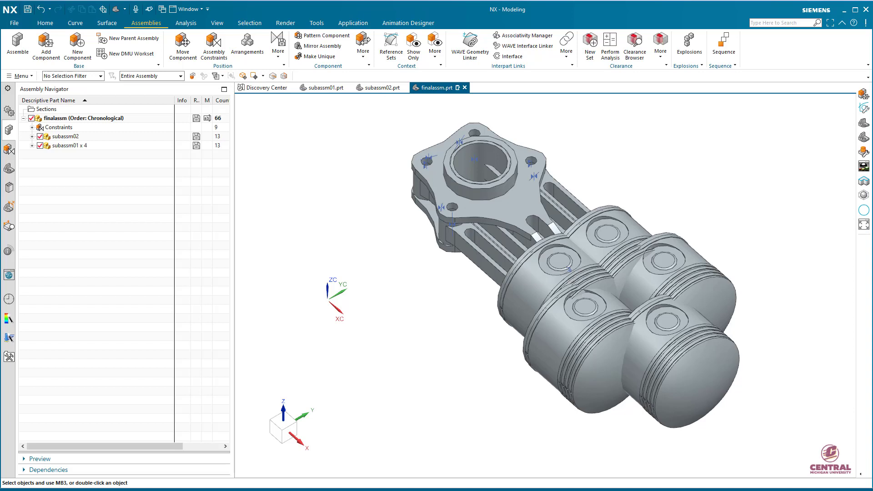
Step: Try to rotate the front articulated rod about the ZC axis with Dynamic motion and discard the move
right_click(568, 269)
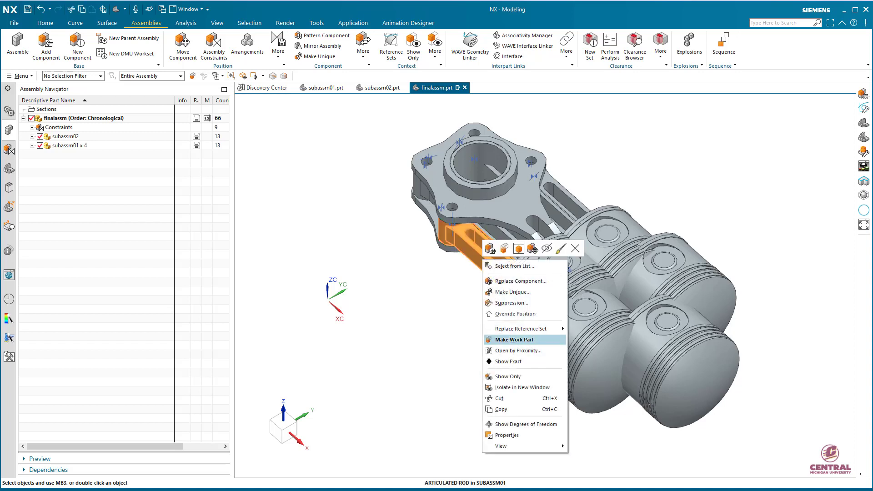
click(533, 248)
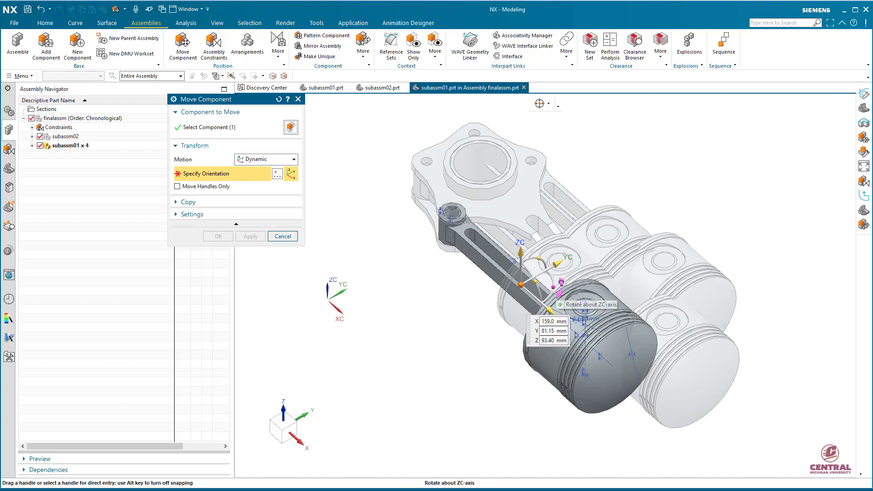
click(560, 284)
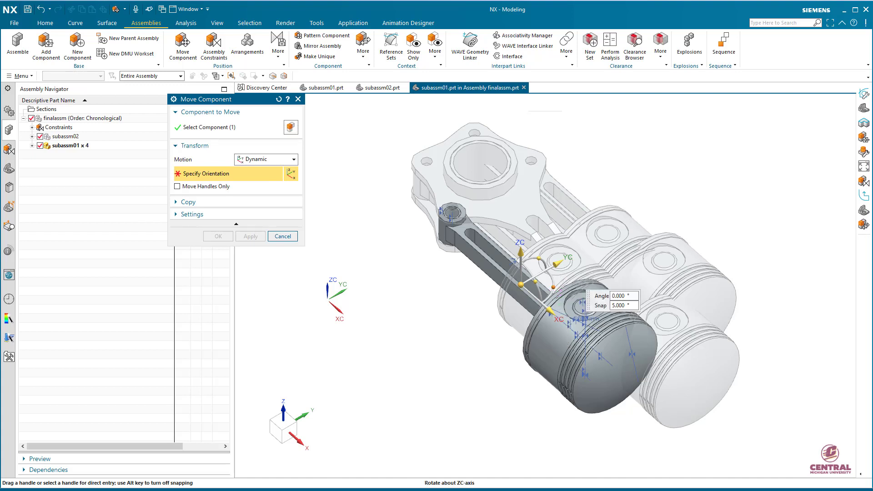
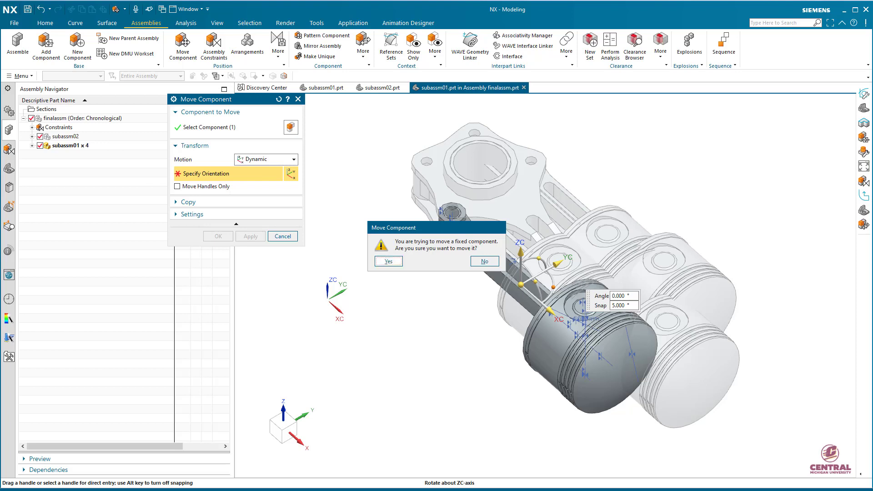
key(Return)
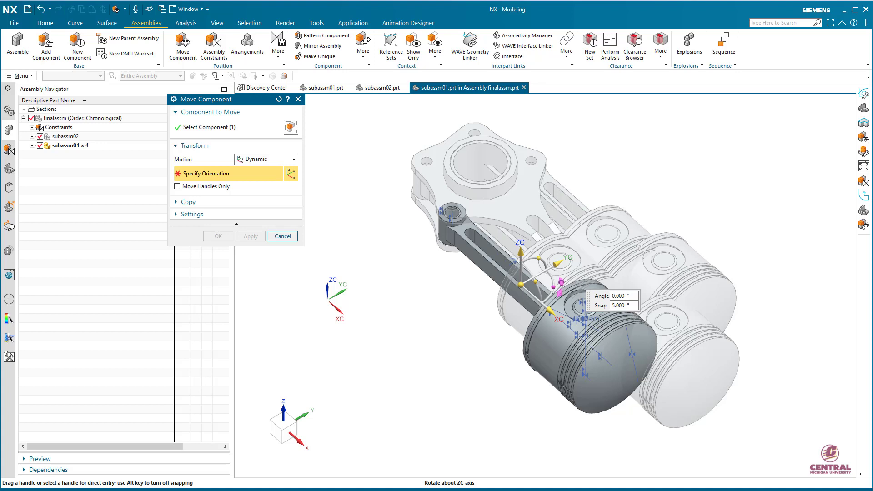
mouse_move(560, 283)
mouse_down()
mouse_move(544, 302)
mouse_move(556, 313)
mouse_move(550, 296)
mouse_move(523, 309)
mouse_move(553, 289)
mouse_up()
click(283, 236)
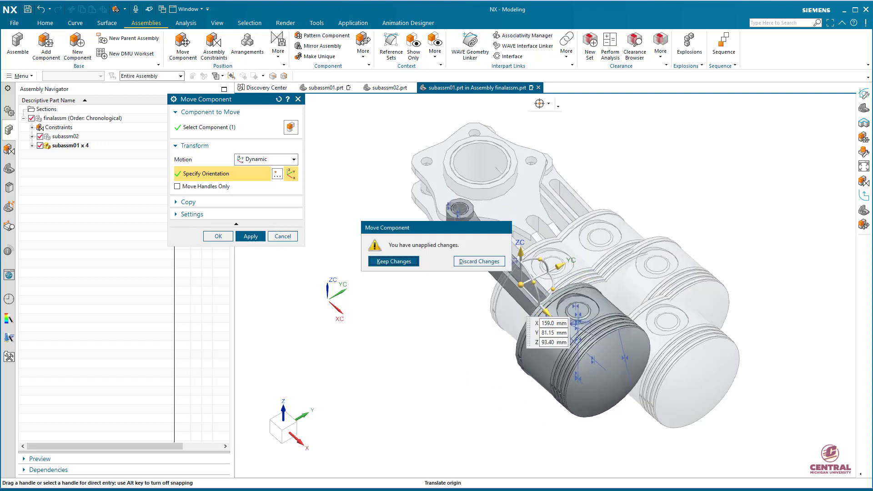
click(479, 261)
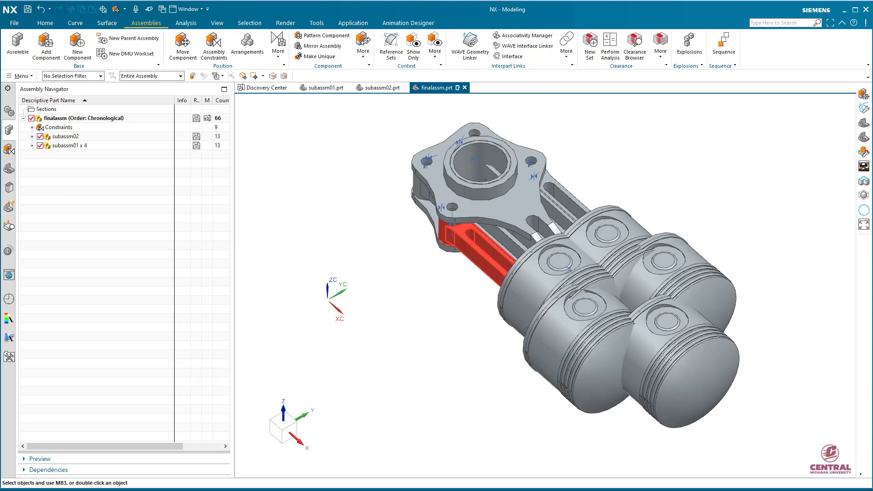
right_click(493, 276)
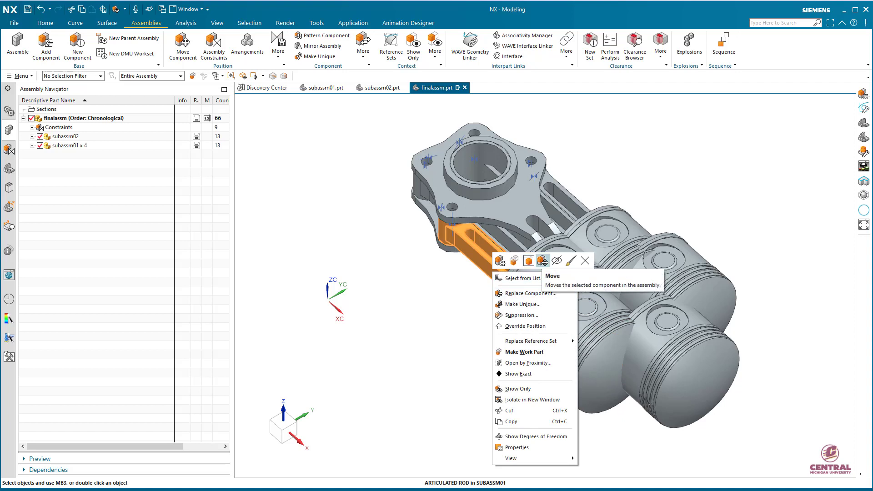
key(Escape)
key(Escape)
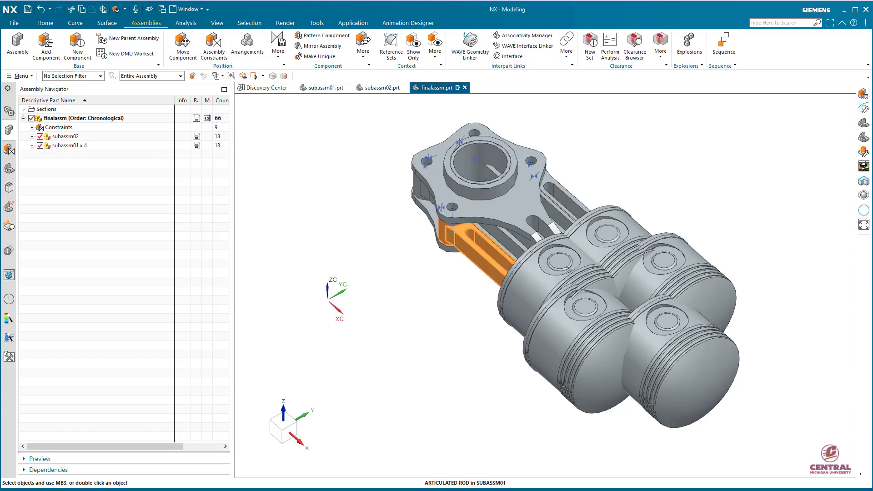
Step: Rotate the front articulated rod subassembly about the ZC axis with Dynamic motion so its piston swings outward from the master rod
right_click(484, 254)
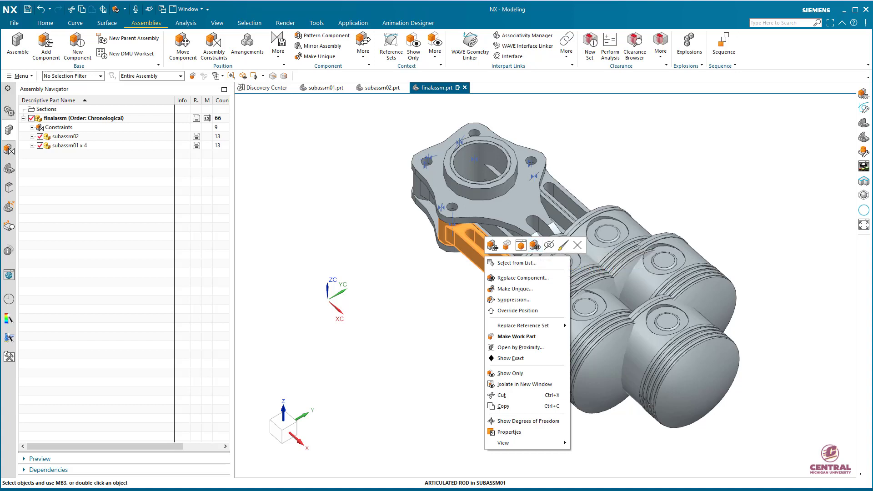
click(535, 245)
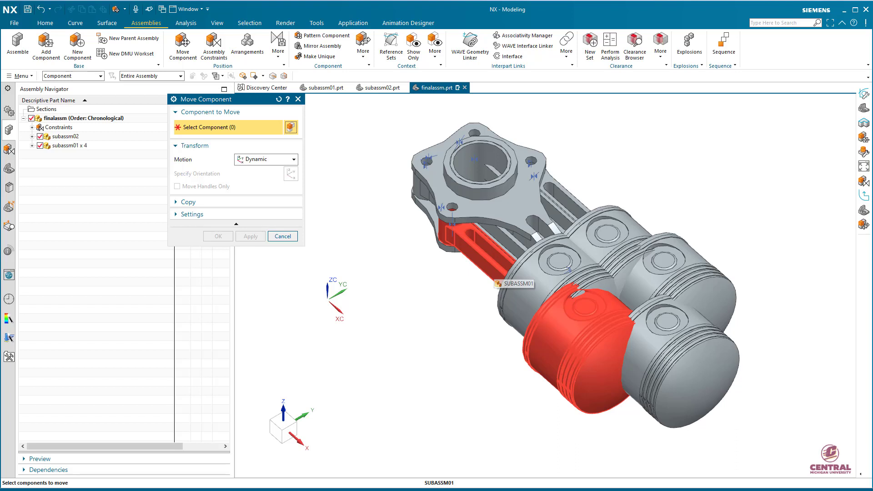
click(494, 275)
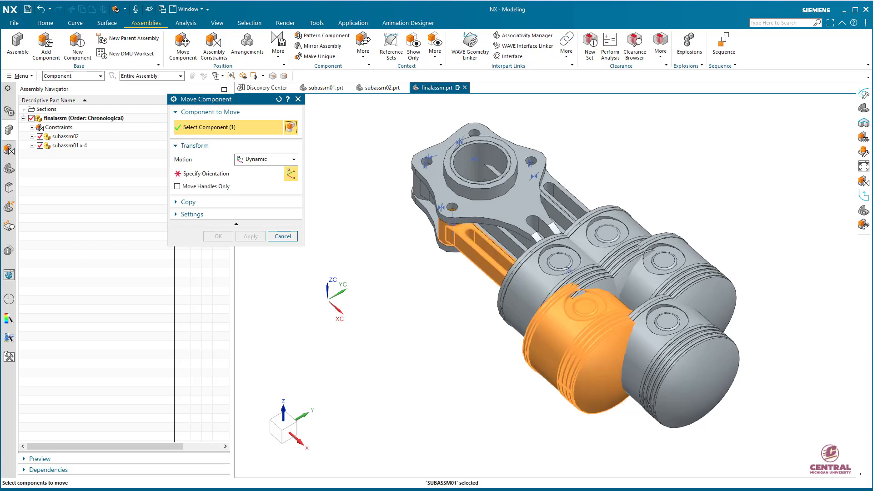
click(291, 173)
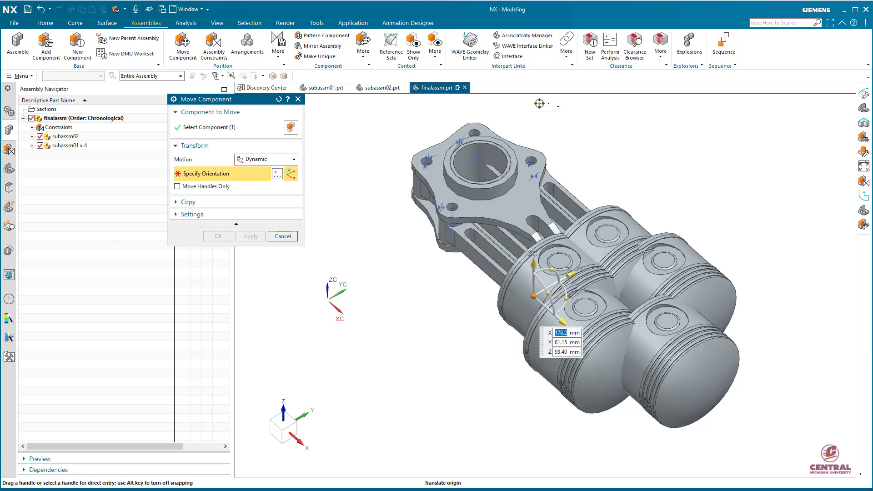
drag(566, 298, 562, 356)
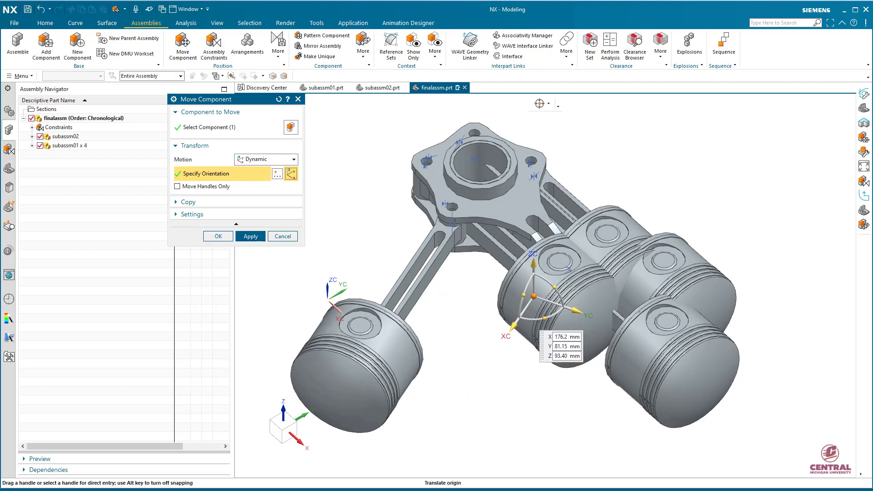
click(218, 236)
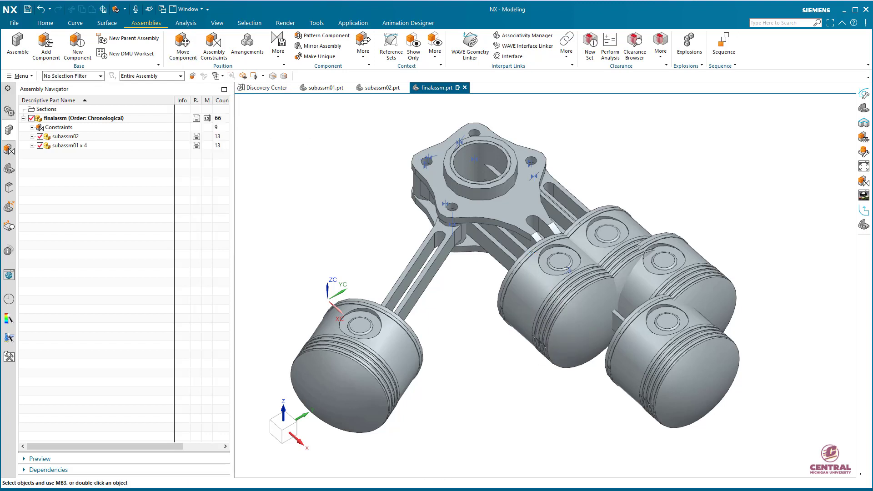
Step: Rotate the subassm01 instance on the flange's left hole with Dynamic motion so its piston points outward to the left
click(569, 270)
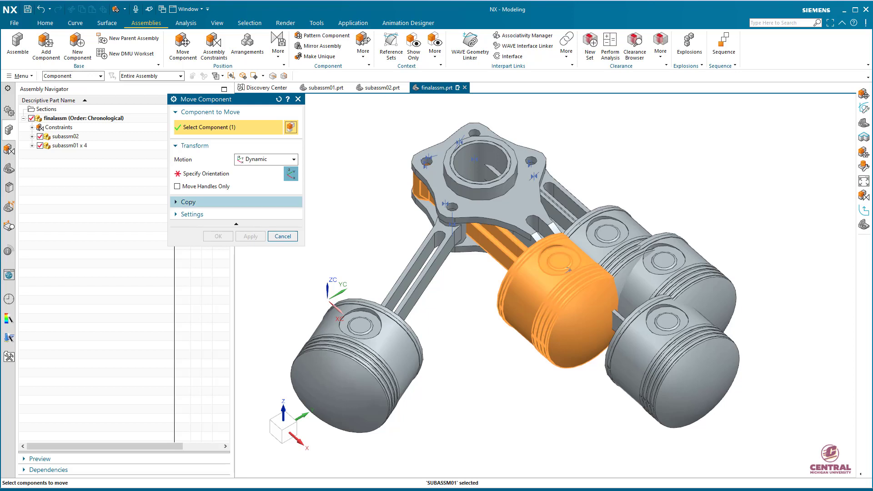
middle_click(569, 269)
drag(541, 253, 485, 268)
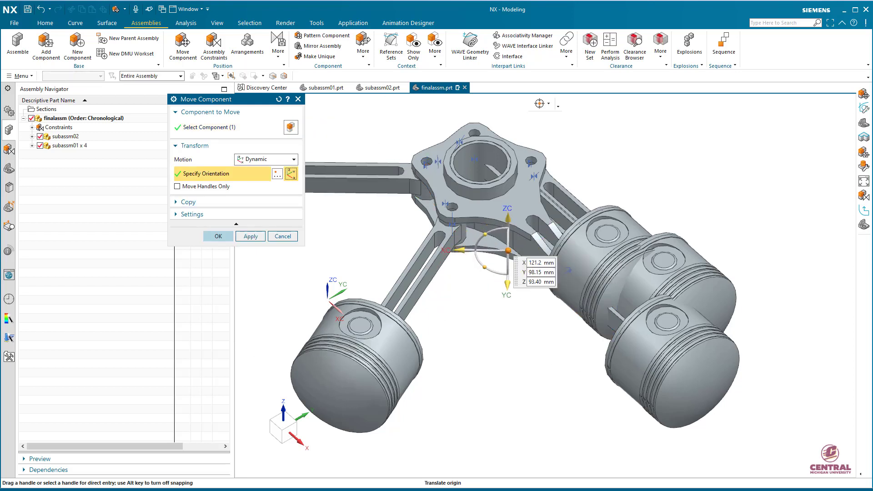
click(218, 236)
Step: Rotate the subassm01 instance on the flange's right hole 65° about the ZC axis with Dynamic motion
scroll(468, 319, down, 2)
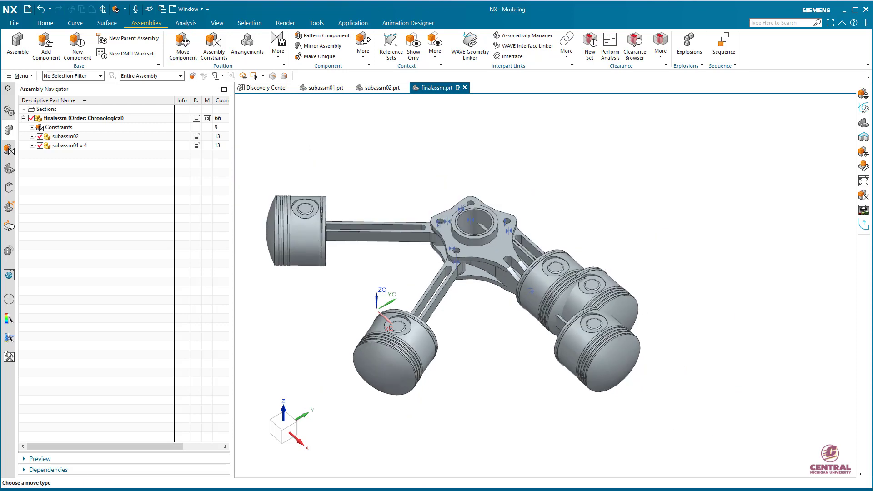
click(182, 46)
click(605, 297)
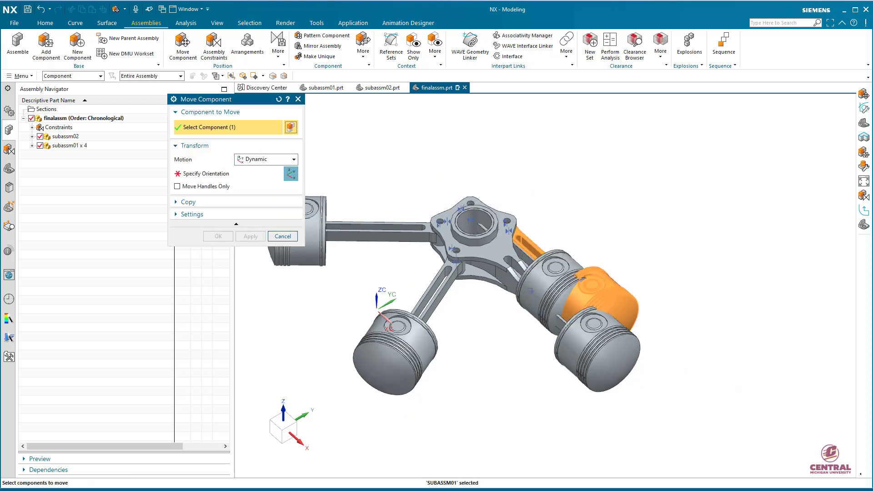
click(291, 174)
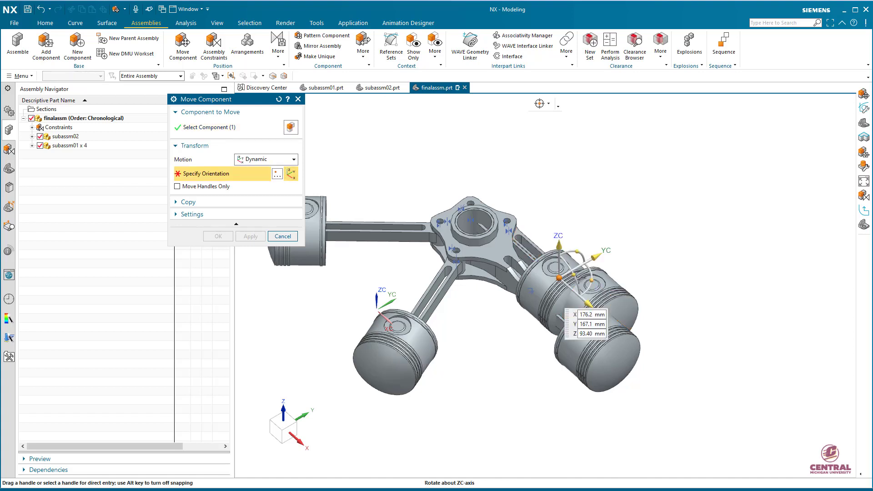
drag(591, 280, 600, 219)
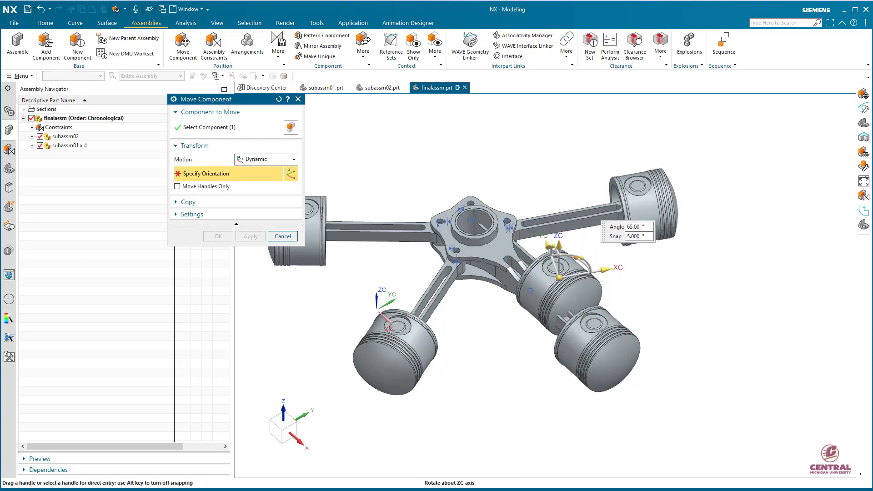
click(218, 237)
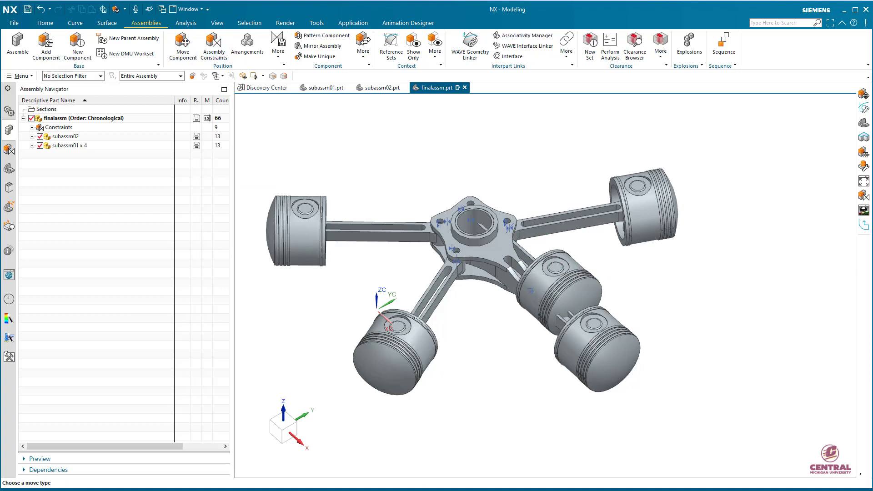
Step: Rotate the remaining articulated rod subassembly beside the master rod with Dynamic motion so its piston points rearward from the flange
click(183, 46)
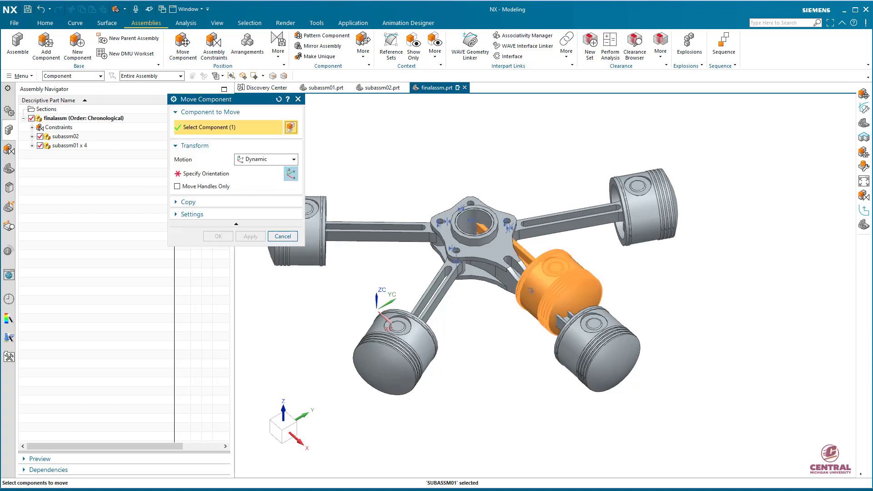
click(291, 174)
drag(563, 258, 455, 217)
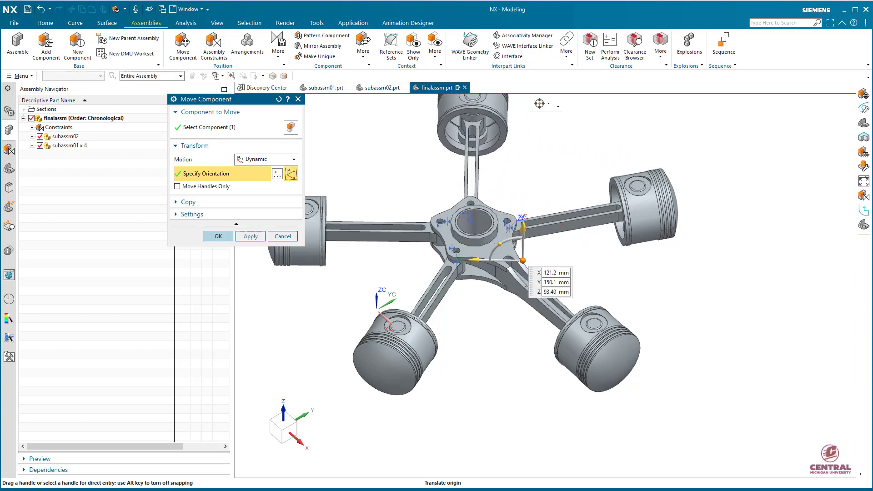
click(218, 236)
Step: Load link pin.prt as a new component of finalassm at the WCS with the Absolute anchor
mouse_move(523, 273)
middle_down()
mouse_move(498, 337)
mouse_move(511, 293)
mouse_move(538, 273)
mouse_move(509, 262)
mouse_move(516, 273)
middle_up()
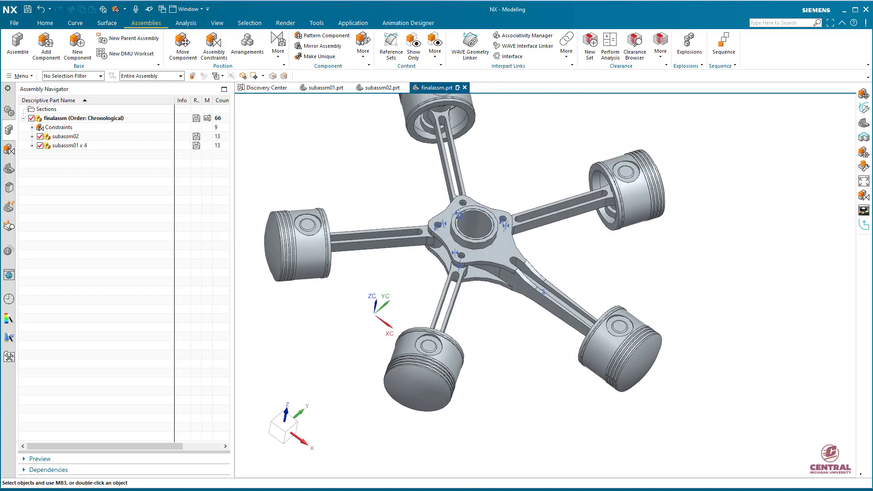
scroll(511, 266, up, 3)
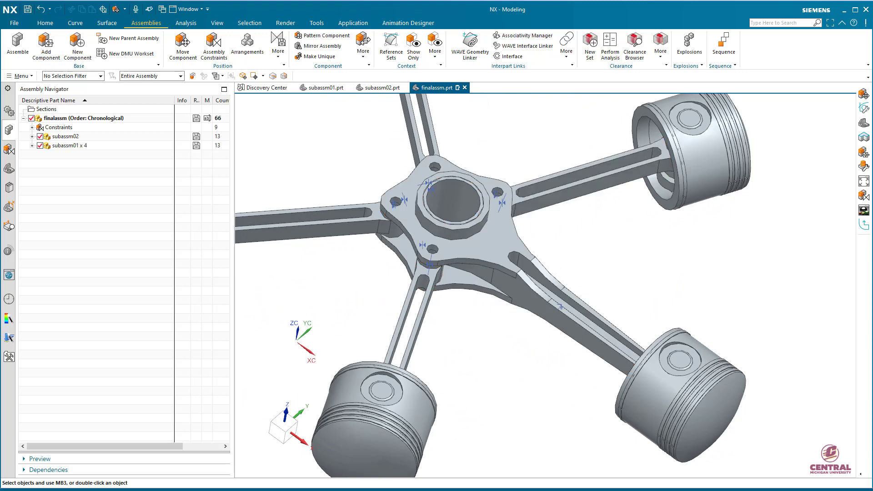
scroll(511, 266, down, 4)
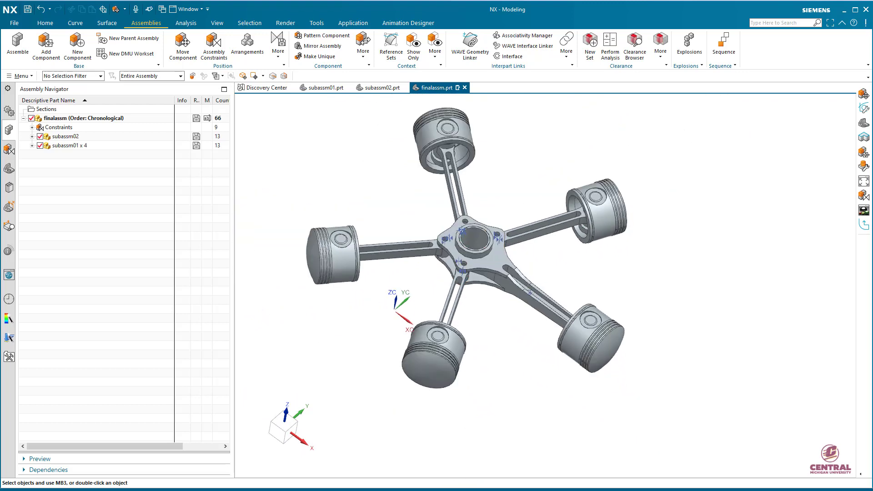
middle_drag(512, 267, 485, 261)
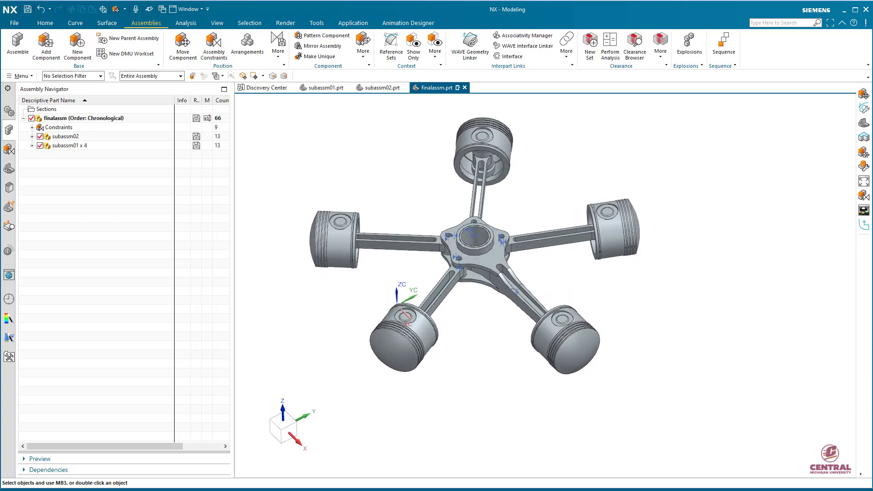
click(46, 48)
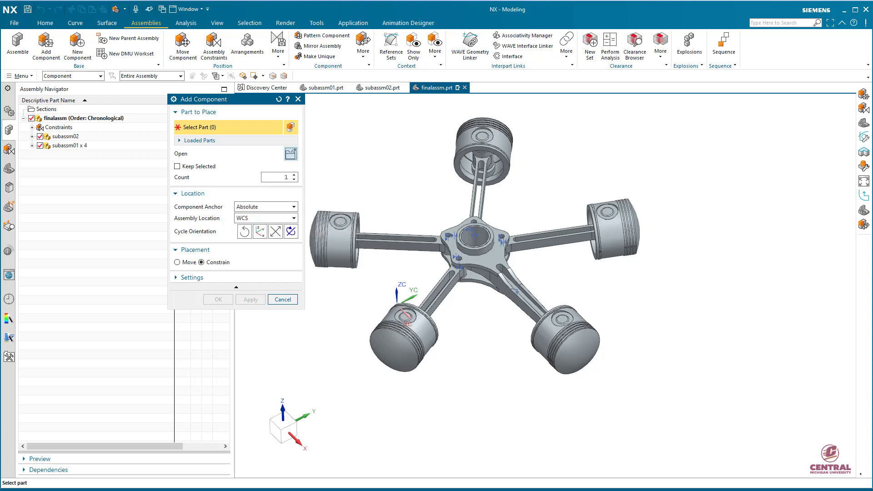
click(291, 154)
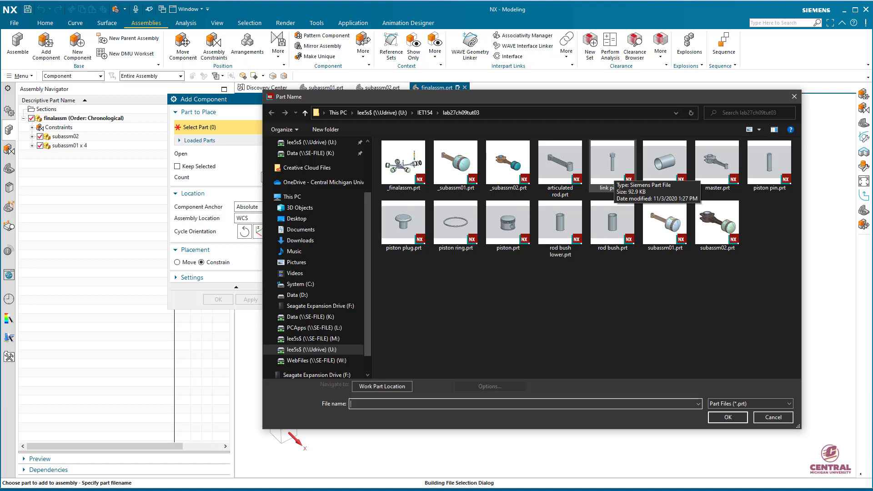
click(611, 163)
click(727, 417)
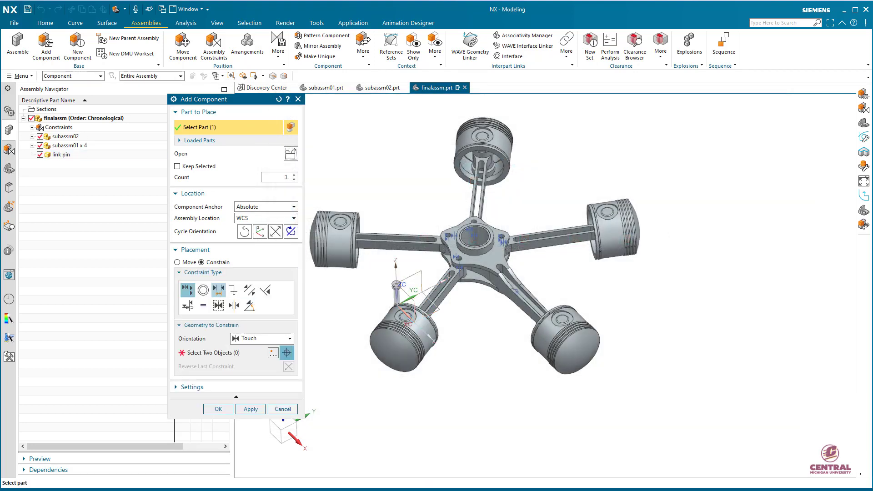
Step: Move the link pin clear of the pistons, beside the flange, to about X 0, Y 230, Z 85 mm
click(177, 263)
drag(395, 263, 507, 178)
scroll(512, 221, up, 1)
scroll(536, 234, up, 2)
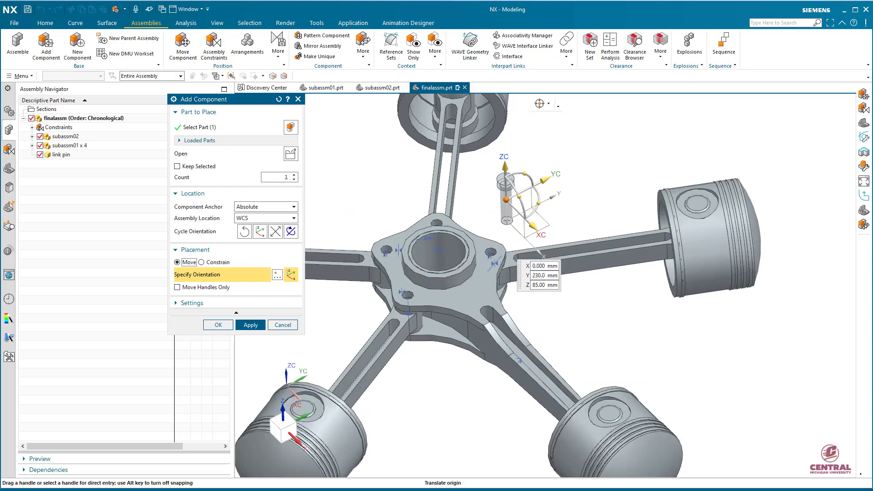
Step: Align the link pin's centerline with the flange's right hole using Infer Center/Axis
click(201, 262)
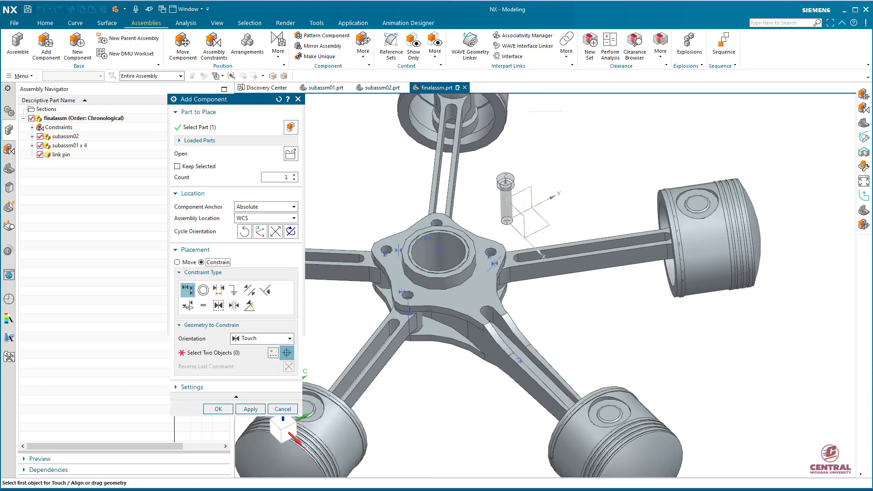
click(263, 338)
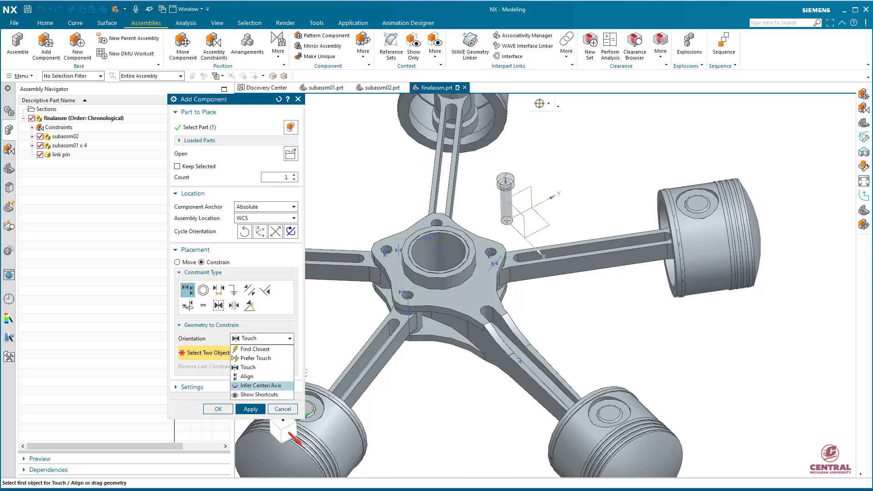
click(259, 386)
scroll(497, 216, up, 2)
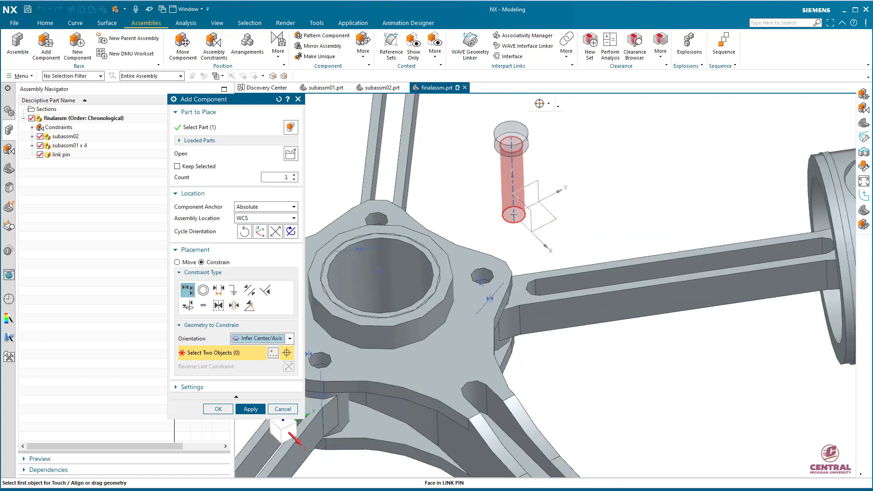
click(513, 191)
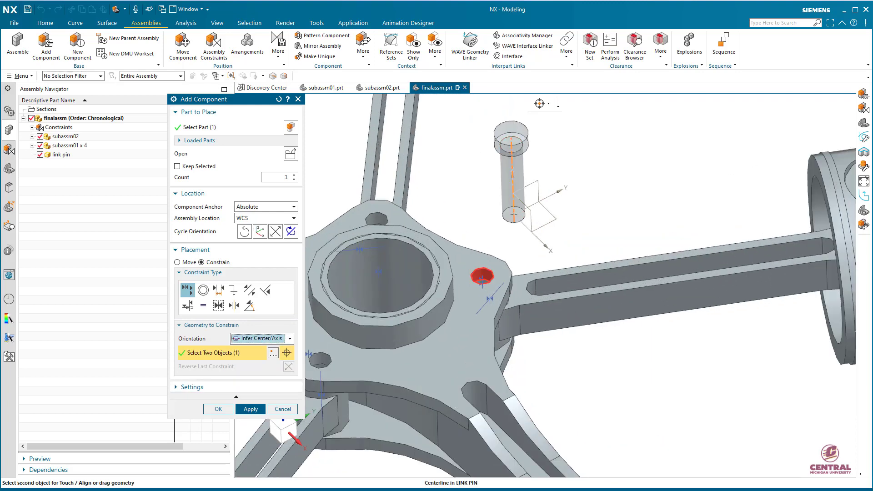
scroll(481, 277, up, 5)
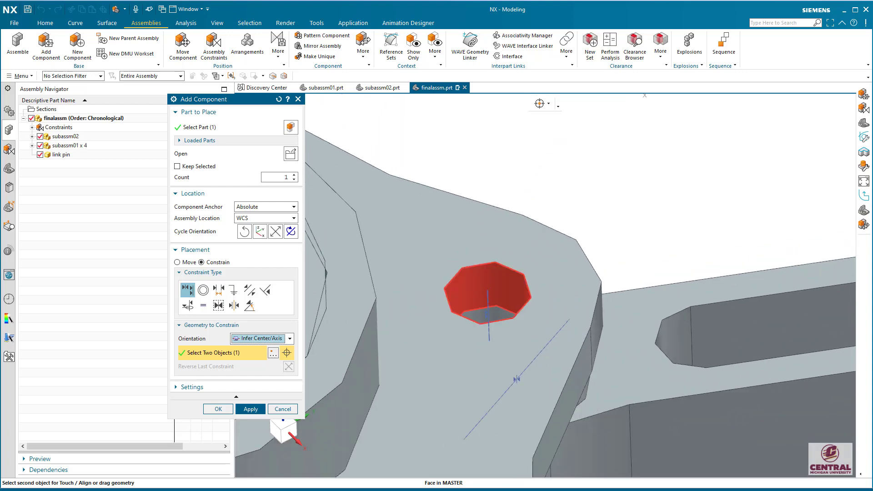
click(505, 288)
scroll(504, 288, down, 4)
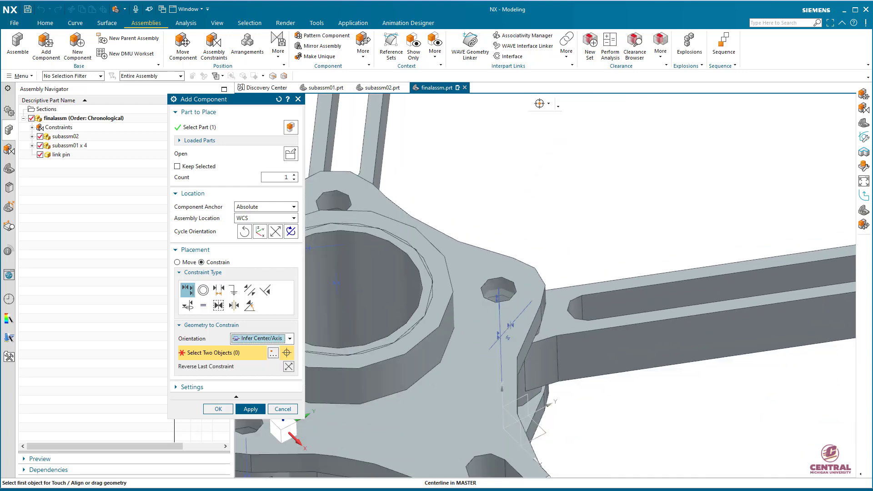
scroll(504, 288, down, 4)
Step: Move the link pin up along the ZC axis to about Z 174 mm, above the flange hole
middle_drag(505, 288, 385, 261)
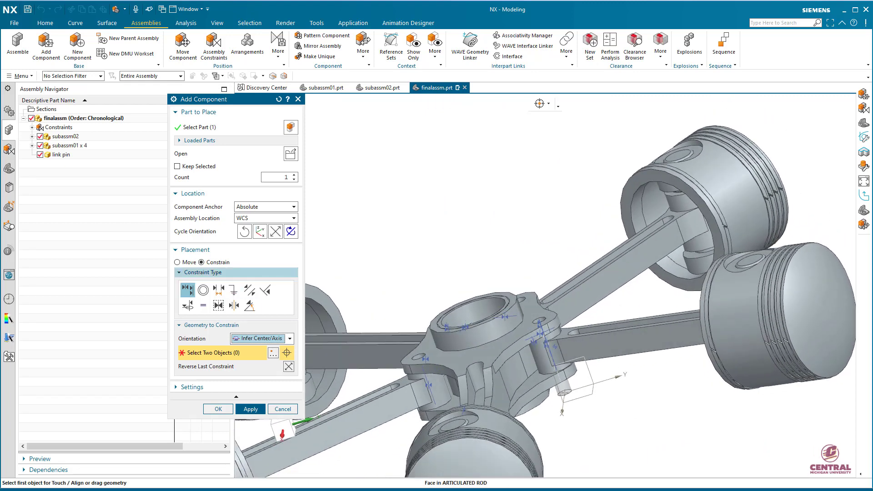
click(184, 262)
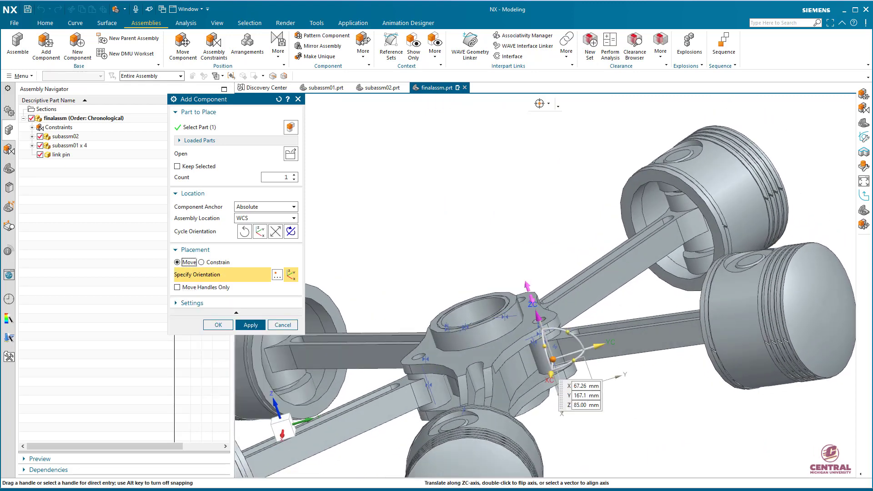
drag(538, 316, 496, 199)
middle_drag(487, 291, 488, 359)
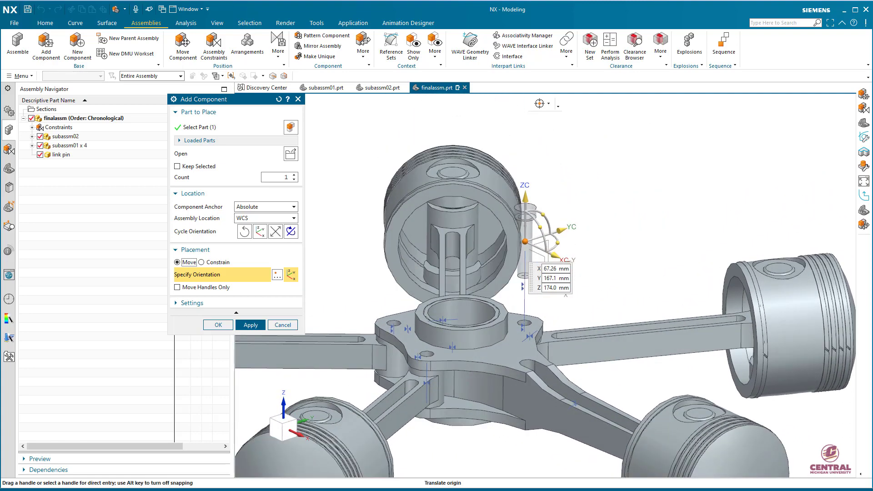
Step: Add a Touch constraint between the flange's top face and the underside of the link pin's head, and finish placing the component
click(202, 262)
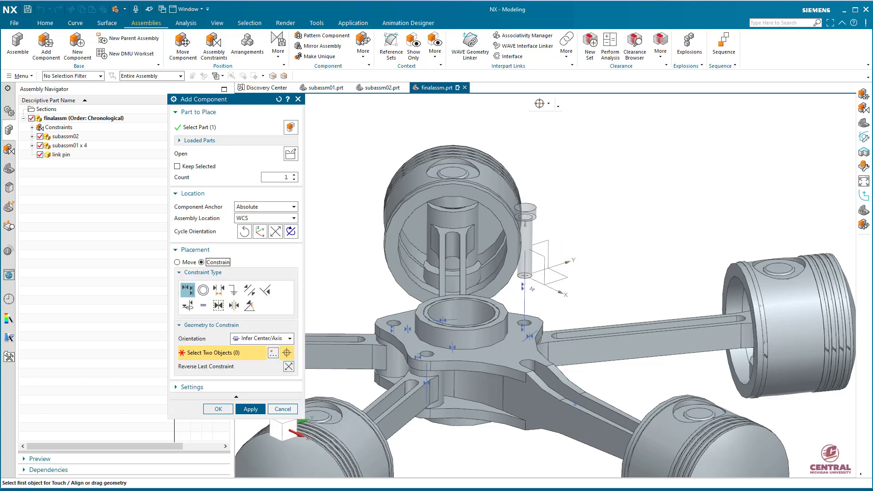
click(263, 338)
click(250, 357)
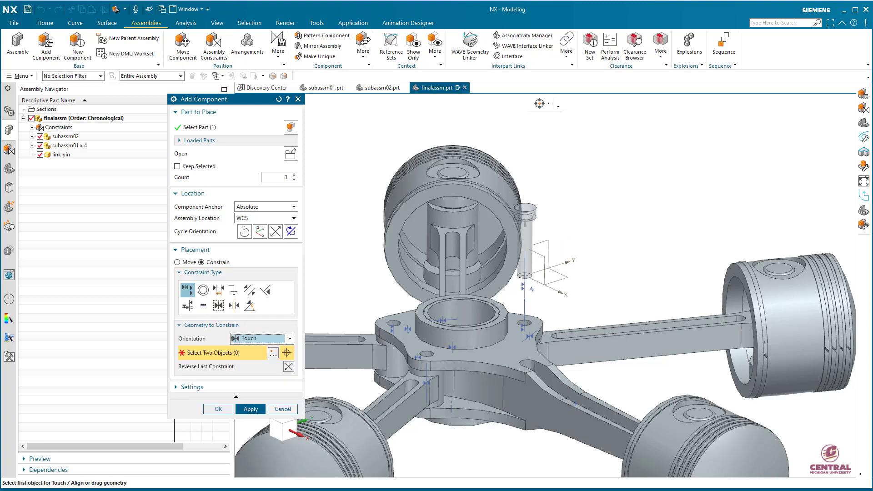
click(505, 344)
scroll(526, 226, up, 3)
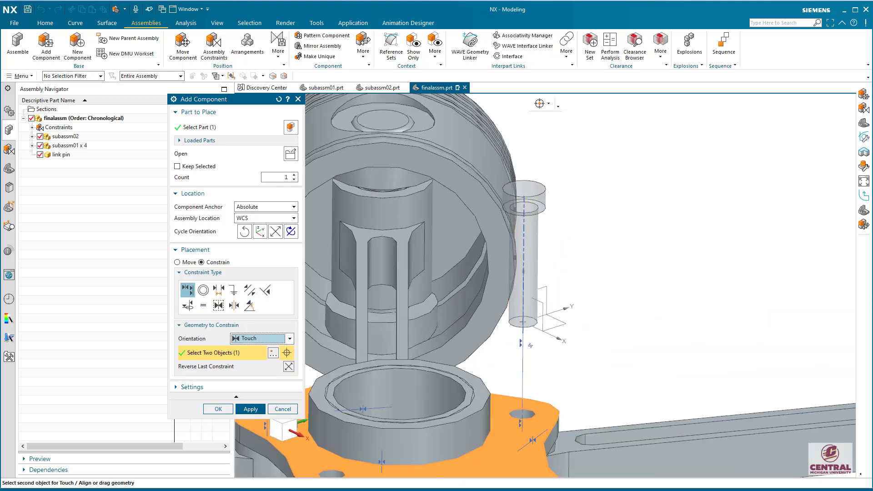
middle_drag(526, 291, 532, 200)
shift+middle_drag(532, 200, 535, 330)
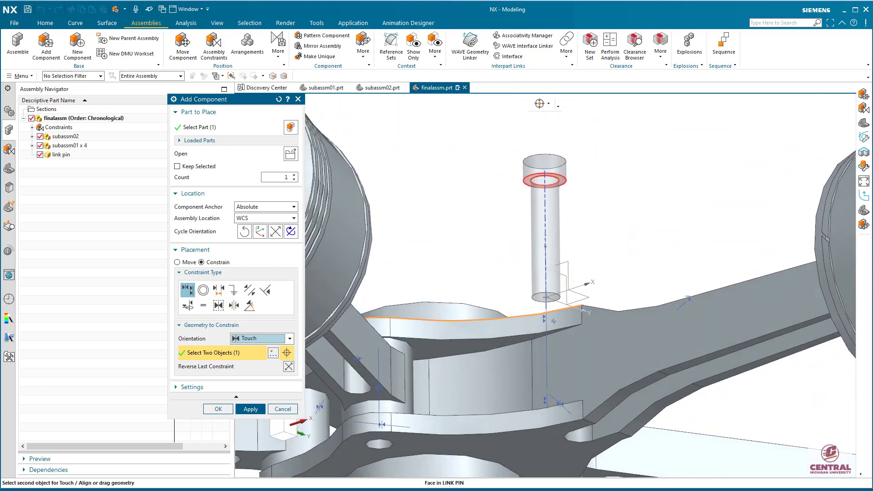
click(544, 181)
middle_drag(544, 218, 551, 300)
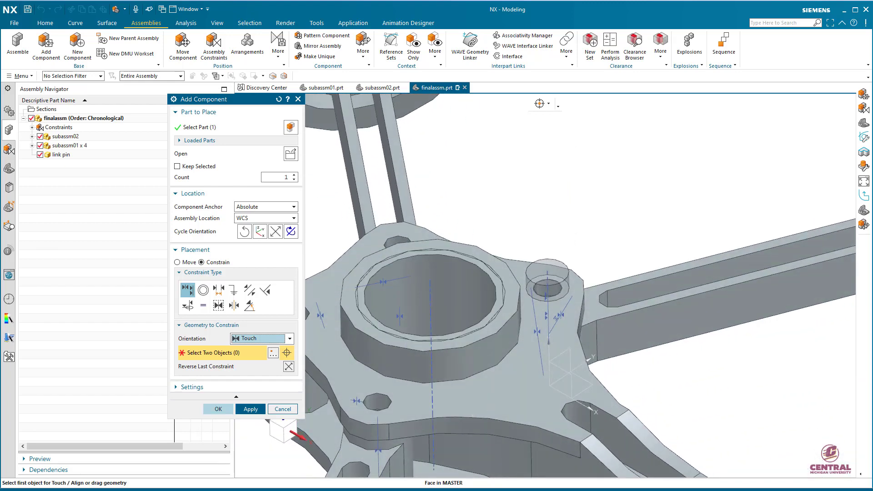
click(218, 409)
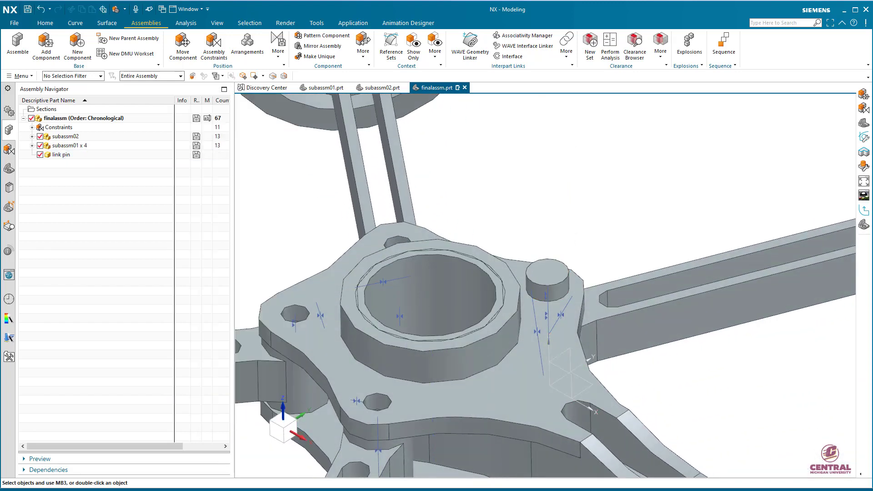
Step: Change the inserted link pin's display color to Strong Umber
right_click(550, 272)
click(629, 260)
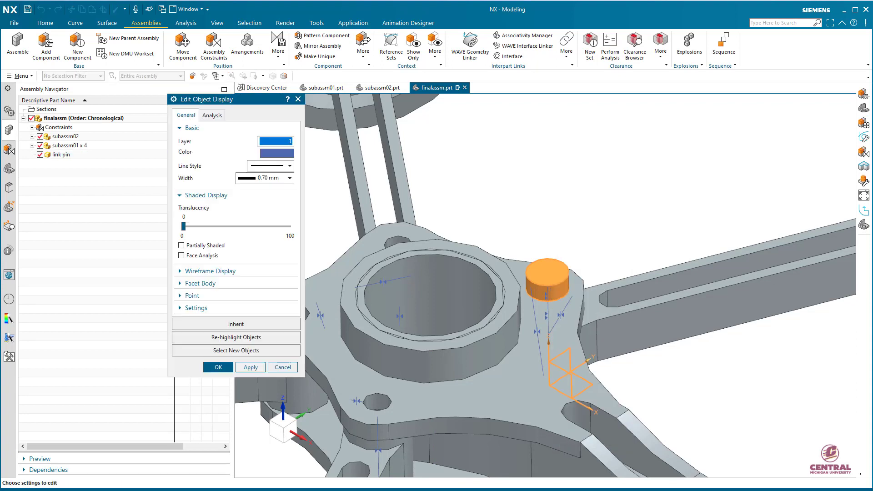
click(277, 153)
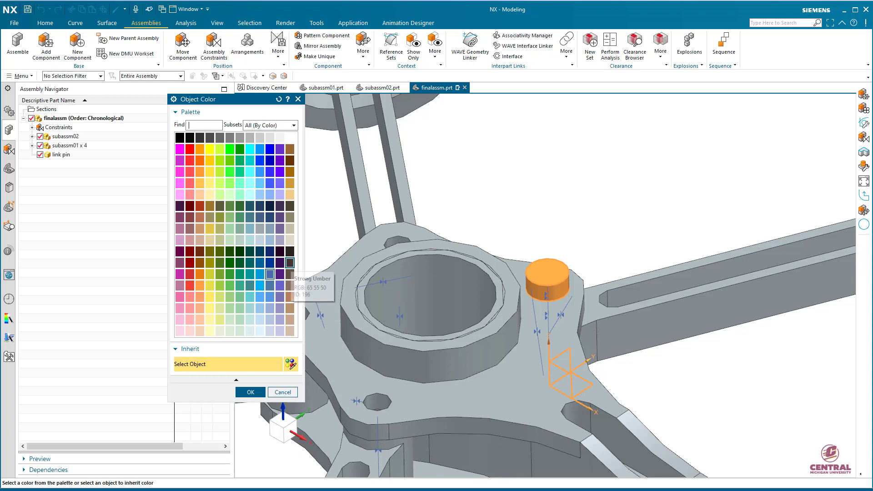
click(289, 263)
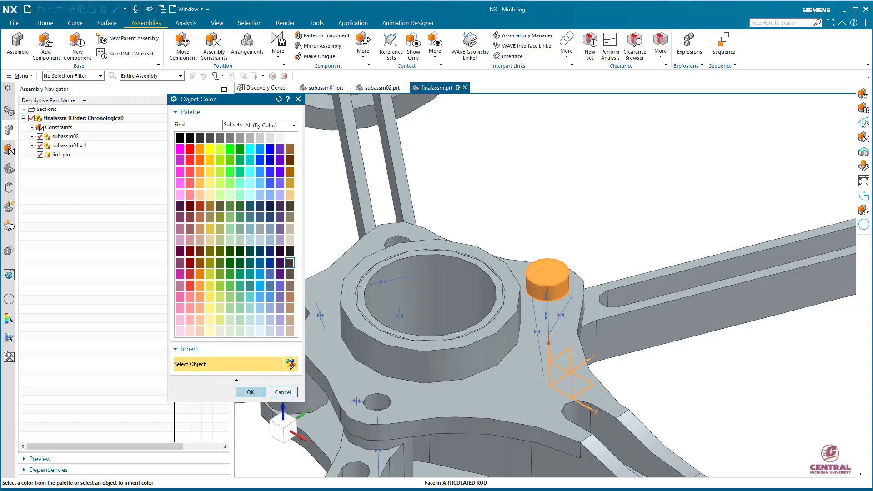
click(250, 392)
click(218, 367)
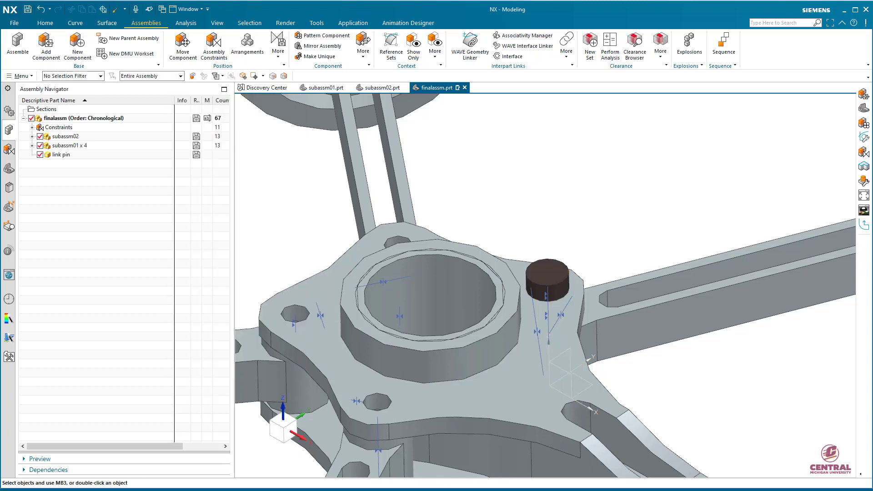
Step: Start adding another component to finalassm for the remaining flange holes
scroll(541, 246, down, 5)
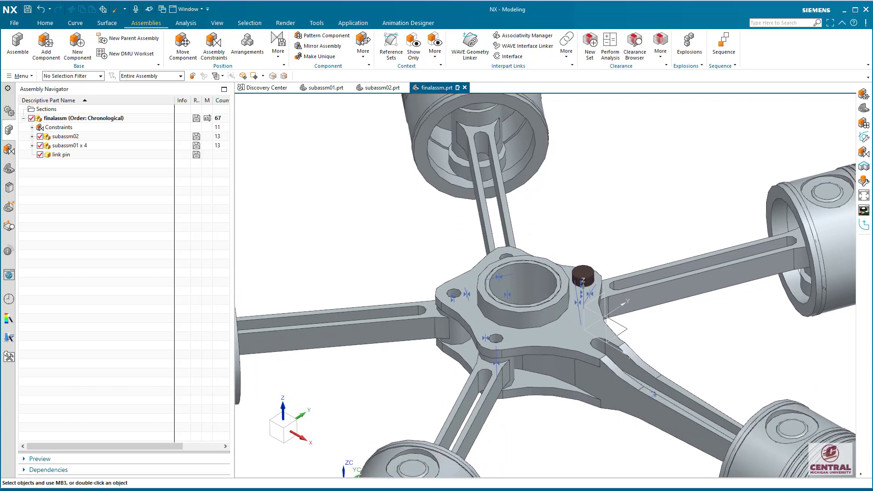
middle_drag(836, 254, 836, 336)
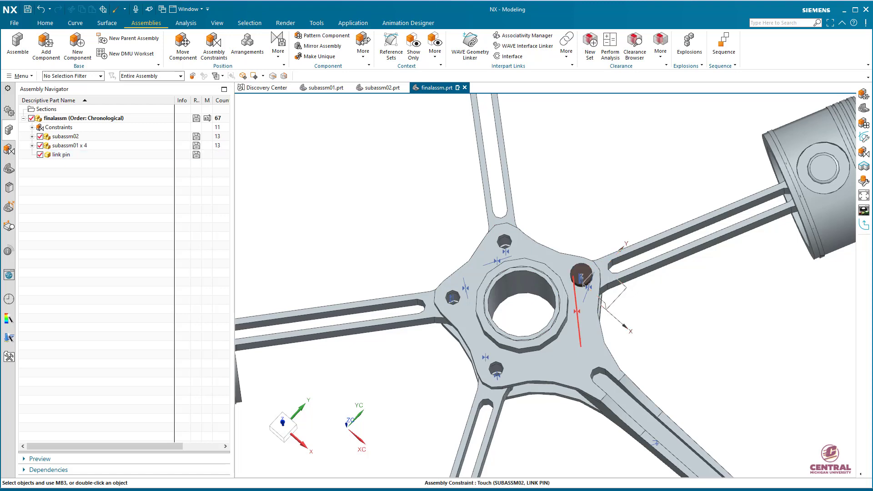
middle_drag(522, 313, 523, 282)
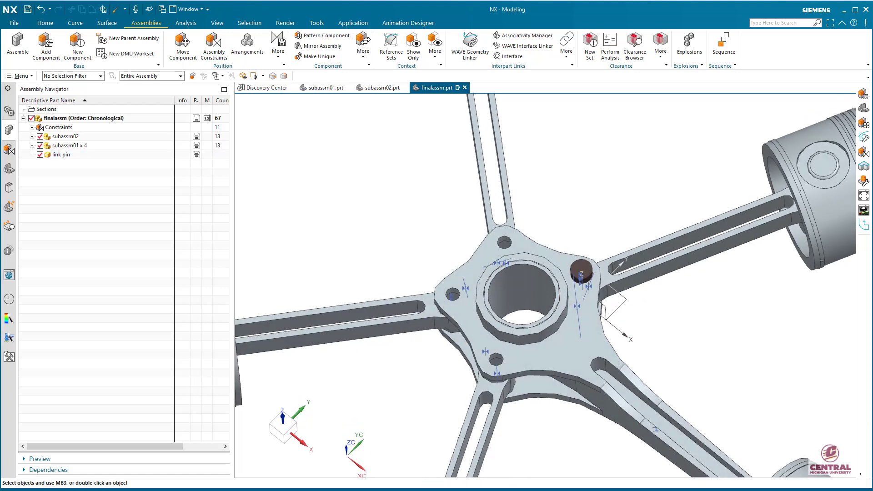
click(45, 44)
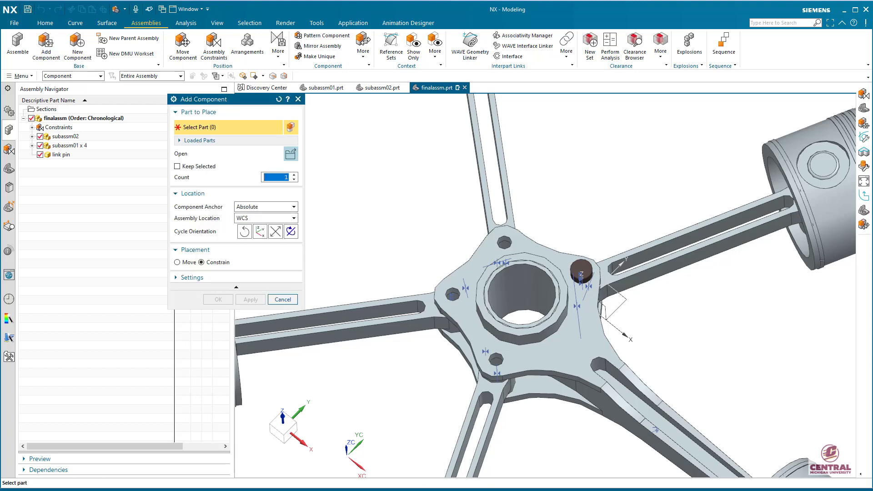
Step: Add a second link pin from link pin.prt to the assembly at the WCS without any constraints
click(291, 154)
double_click(611, 165)
middle_drag(514, 331, 535, 200)
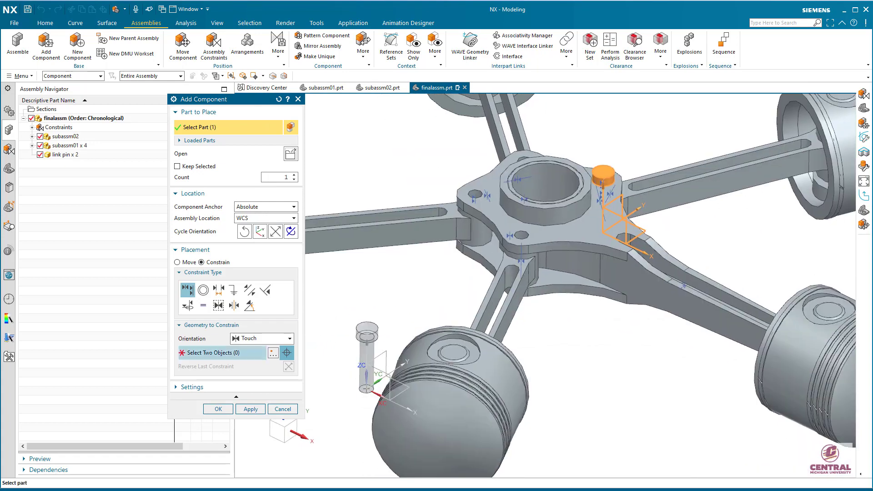
middle_drag(522, 300, 523, 191)
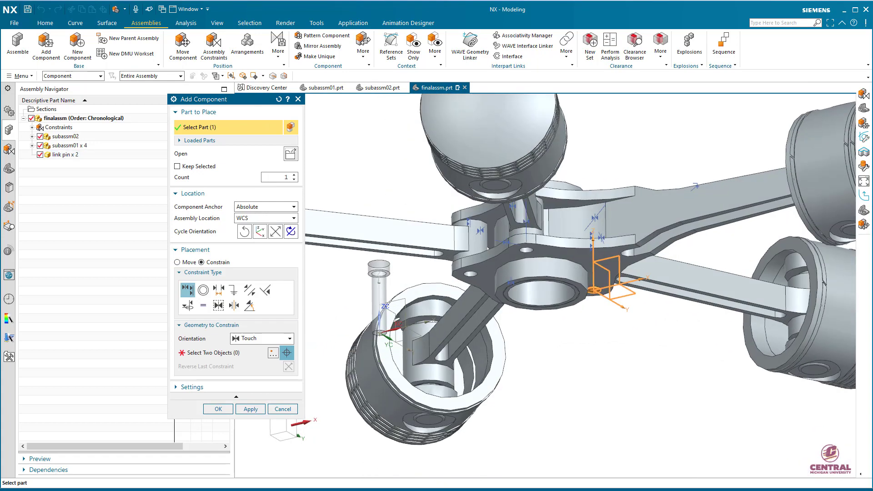
scroll(359, 280, up, 4)
click(213, 353)
click(395, 267)
middle_click(375, 281)
scroll(374, 280, down, 2)
middle_drag(523, 291, 522, 300)
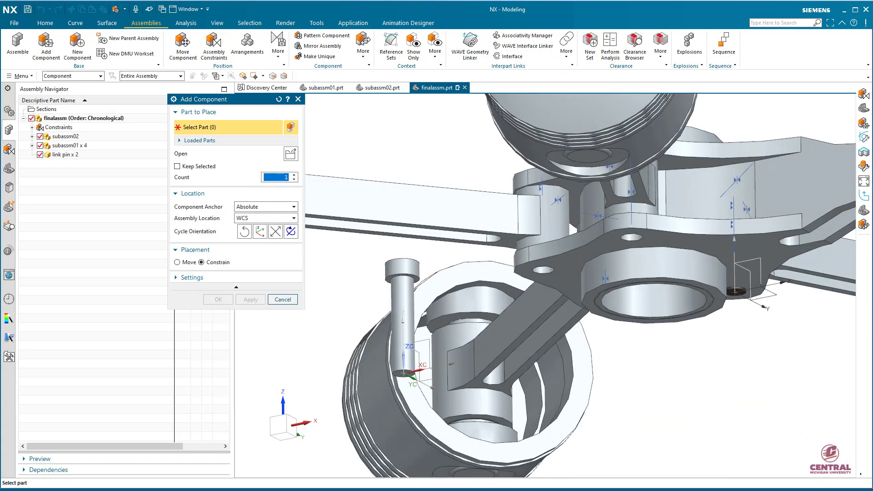
click(283, 299)
Step: Constrain the underside of the new link pin's head to the master rod's top face with Touch
click(213, 45)
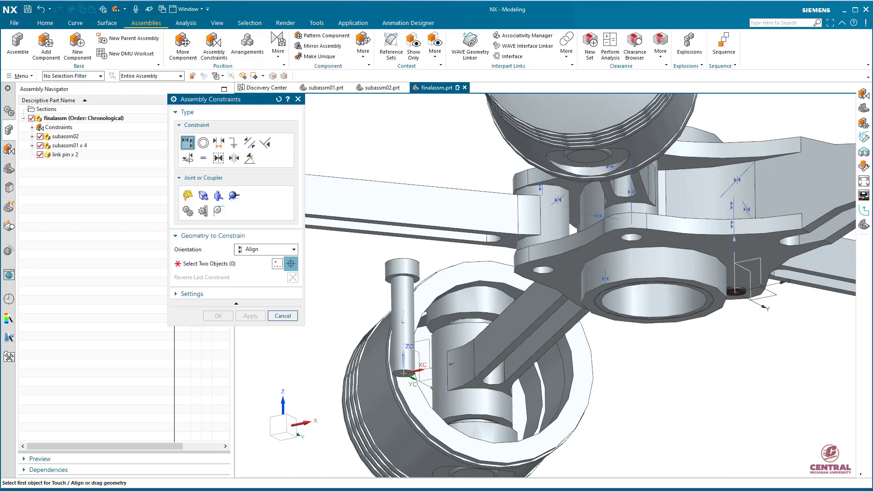
scroll(364, 293, up, 2)
click(266, 249)
click(255, 275)
click(391, 275)
scroll(470, 259, down, 3)
middle_drag(473, 259, 473, 354)
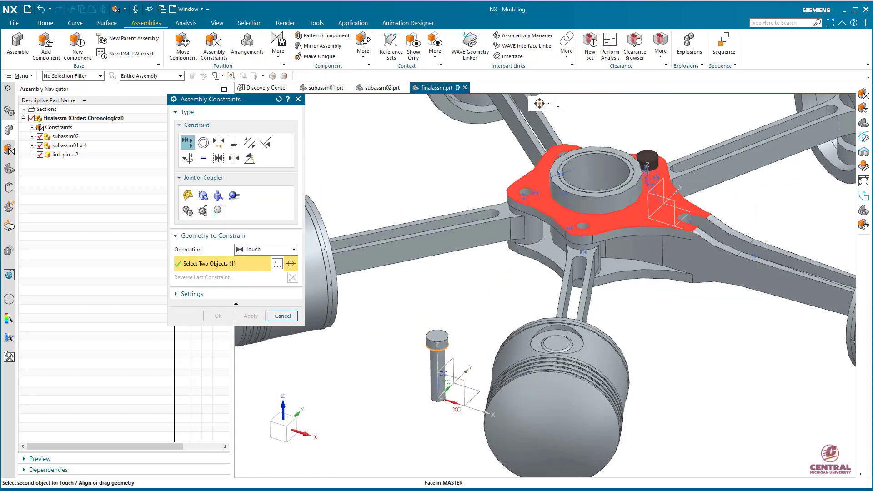
click(557, 214)
Step: Align the second link pin's axis with the master rod hole beside the first pin using Infer Center/Axis
click(266, 250)
click(261, 297)
scroll(417, 295, up, 4)
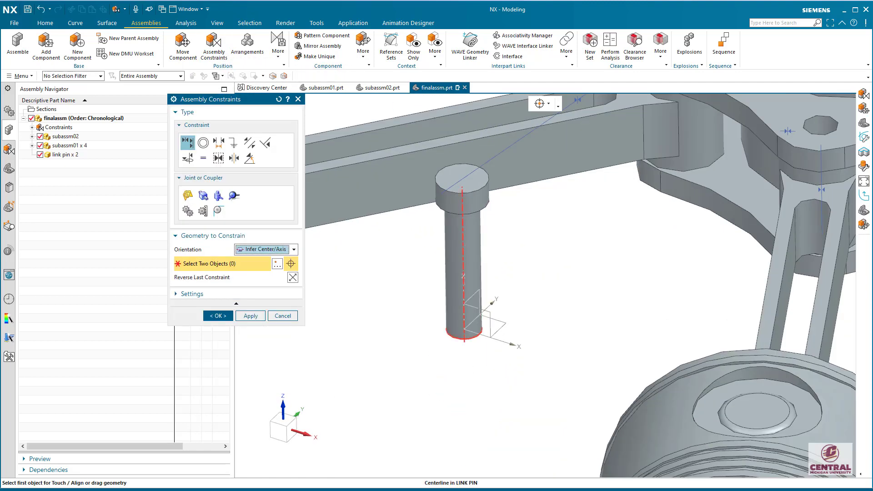
click(464, 290)
scroll(465, 291, down, 4)
scroll(587, 182, up, 5)
scroll(542, 204, up, 3)
click(553, 205)
click(218, 316)
Step: Change the second link pin's display color to near-black
right_click(531, 147)
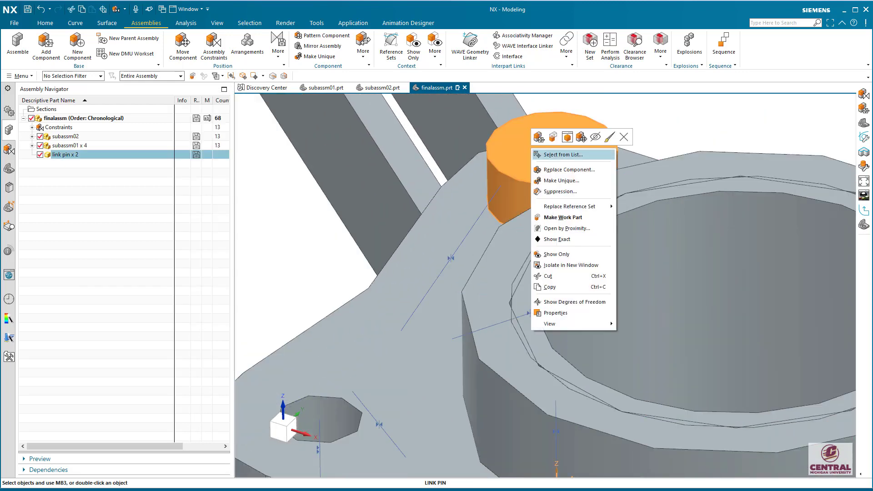
click(608, 137)
click(276, 153)
click(290, 271)
click(251, 391)
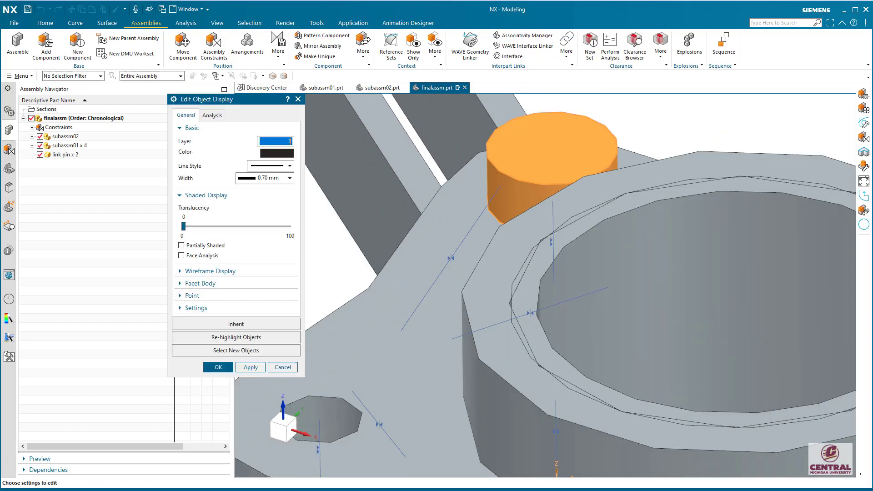
click(219, 367)
Step: Load link pin.prt as a third link pin, positioned at the WCS
scroll(297, 338, down, 3)
scroll(319, 400, down, 3)
click(46, 45)
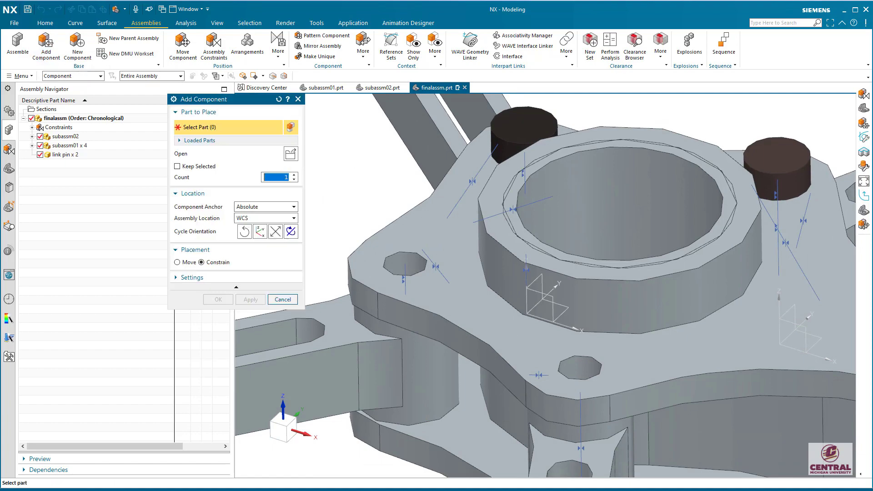
click(291, 153)
double_click(612, 170)
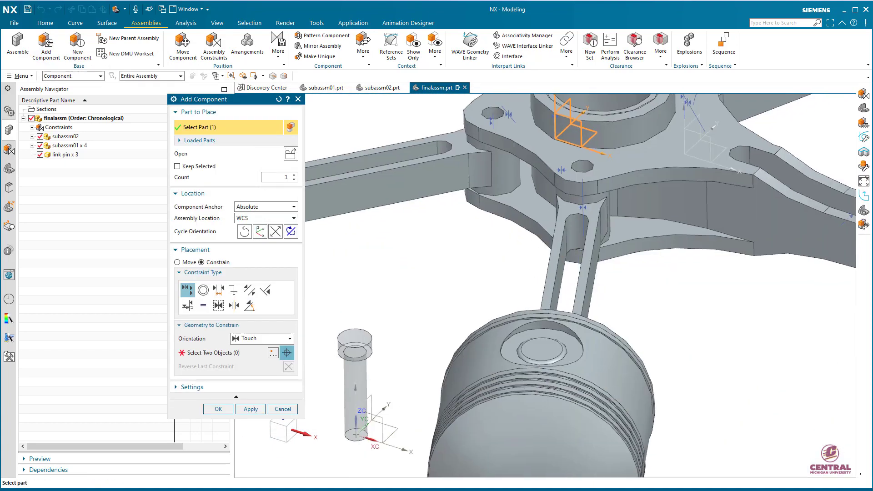
Step: Constrain the master rod's top face to the underside of the third link pin's head with Touch
click(214, 353)
click(537, 147)
middle_drag(445, 400, 436, 304)
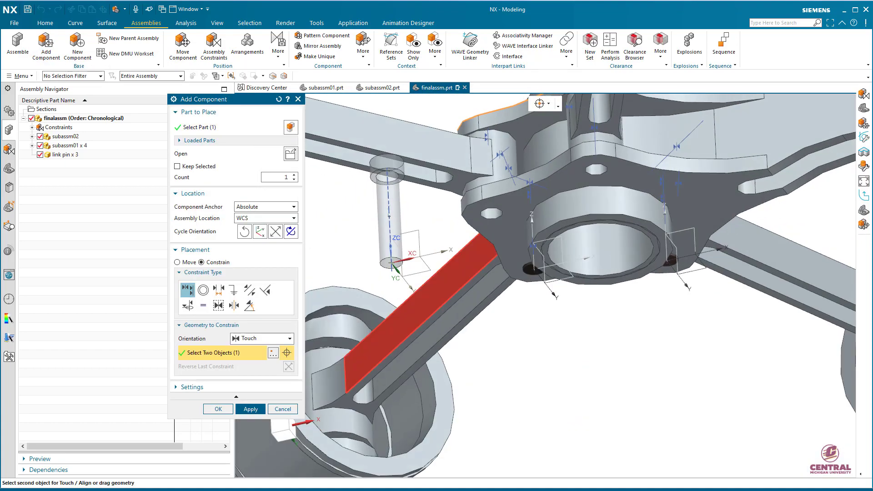
scroll(386, 184, up, 3)
click(402, 183)
Step: Align the third link pin's axis with the open hole beside the second pin using Infer Center/Axis
middle_drag(455, 227, 450, 337)
click(289, 338)
click(260, 386)
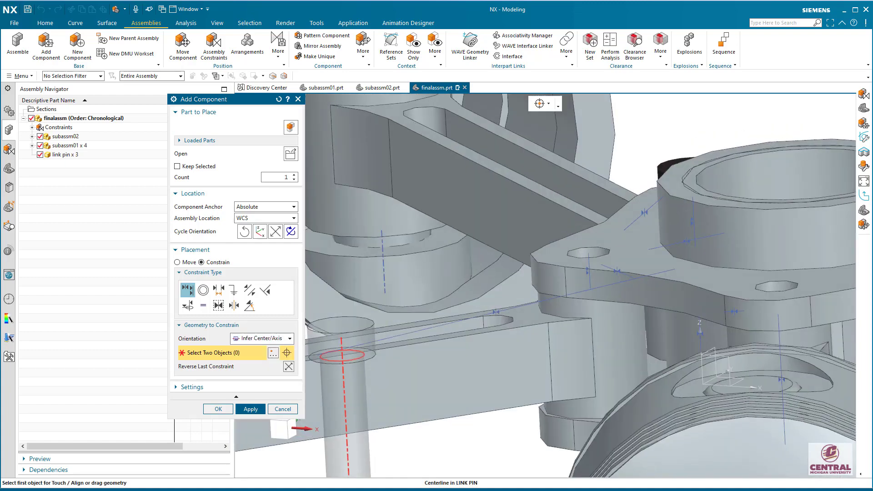
click(350, 391)
scroll(591, 279, up, 3)
click(591, 277)
Step: Give the third link pin the same near-black display color as the other pins
click(661, 213)
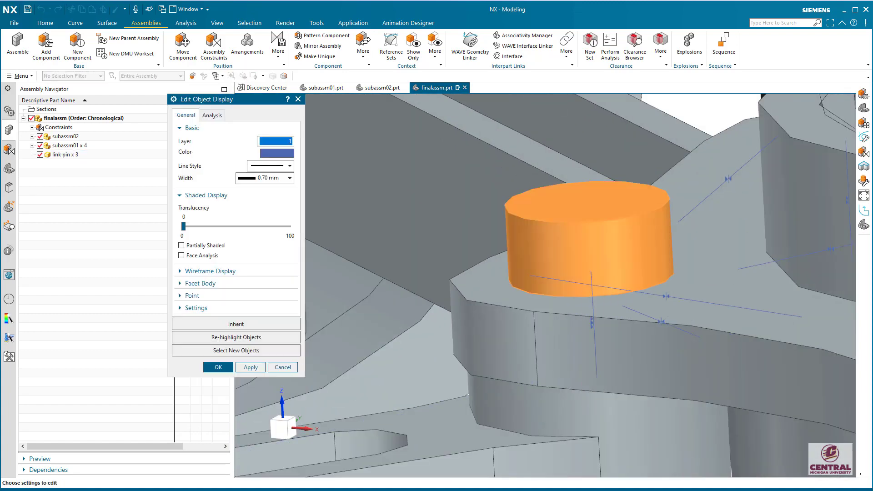
click(277, 151)
click(289, 269)
click(251, 392)
click(218, 366)
Step: Load link pin.prt as a fourth link pin, positioned at the WCS
scroll(463, 386, down, 6)
middle_drag(708, 400, 710, 419)
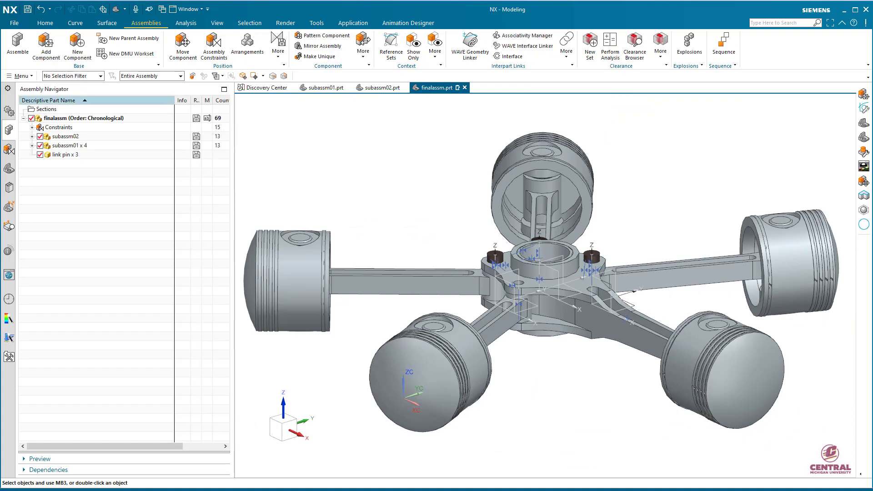
click(46, 46)
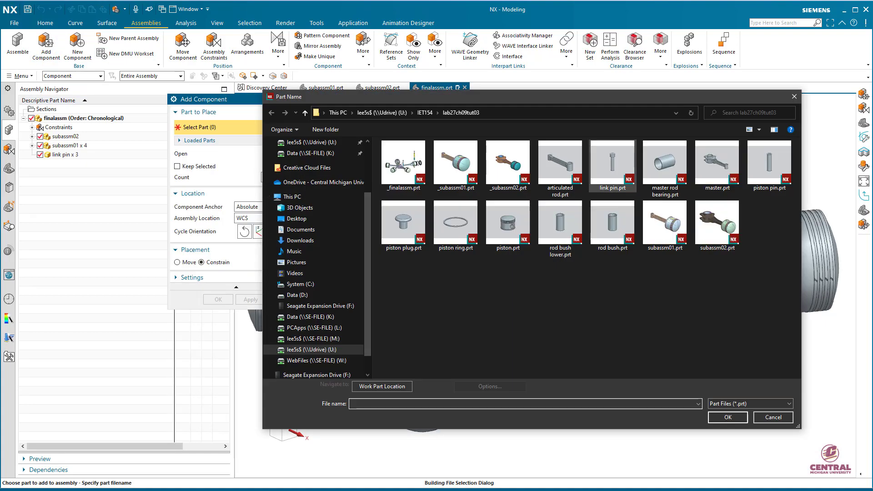
double_click(612, 168)
scroll(773, 373, down, 2)
middle_drag(772, 372, 789, 386)
scroll(496, 380, up, 5)
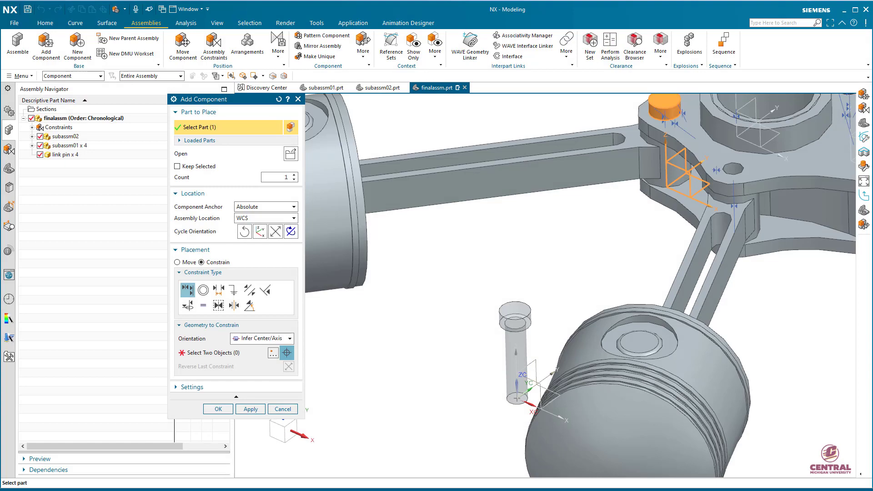
Step: Constrain the master rod's top face to the underside of the fourth link pin's head with Touch
click(290, 338)
click(257, 366)
click(218, 353)
click(702, 143)
middle_drag(702, 291, 722, 155)
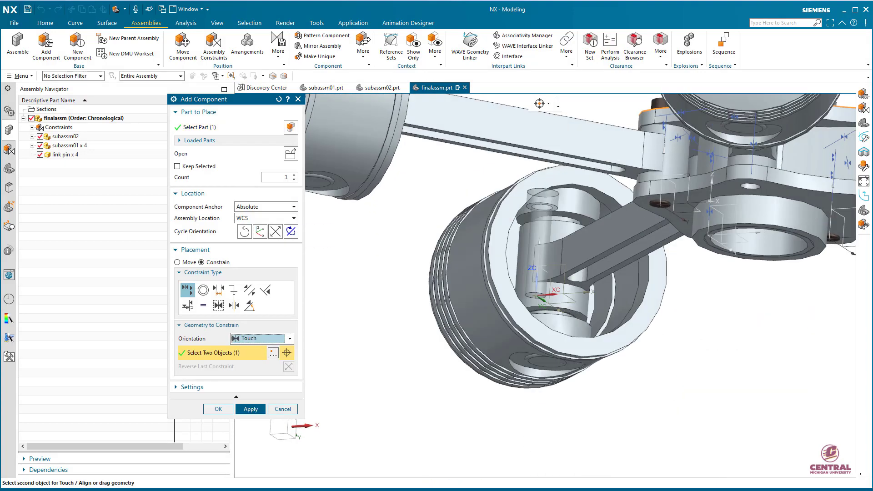
scroll(518, 195, up, 5)
click(559, 237)
Step: Align the fourth link pin's axis with the last open master rod hole using Infer Center/Axis
scroll(511, 291, down, 5)
middle_drag(512, 291, 498, 391)
click(289, 339)
click(258, 385)
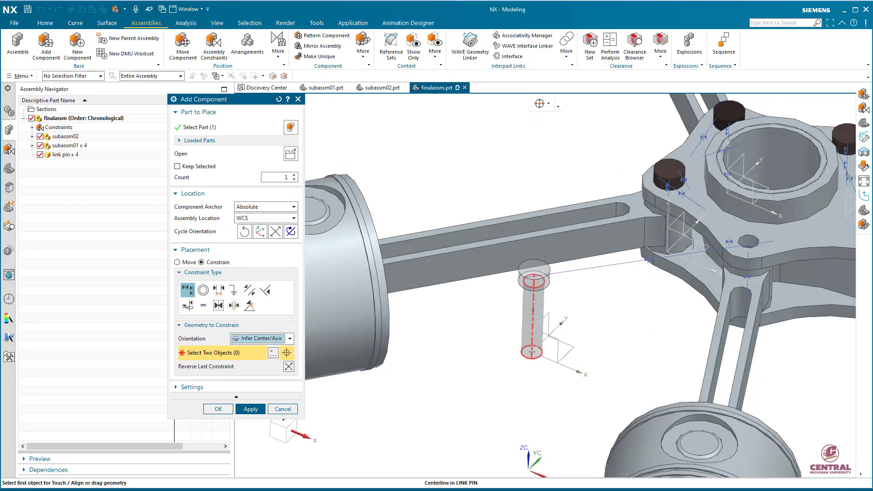
click(532, 352)
scroll(757, 218, up, 5)
click(730, 291)
click(218, 409)
Step: Change the fourth link pin's display color to near-black
right_click(735, 256)
click(814, 244)
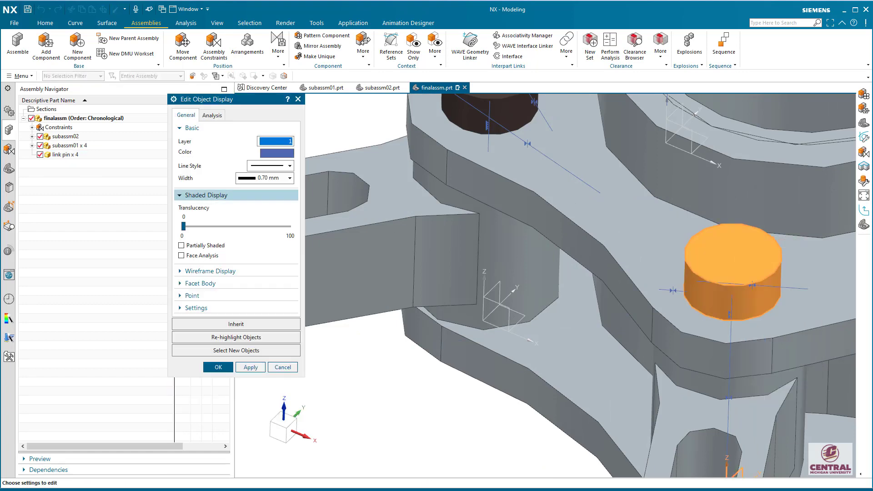
click(276, 154)
click(290, 262)
click(250, 392)
click(218, 367)
scroll(473, 401, down, 4)
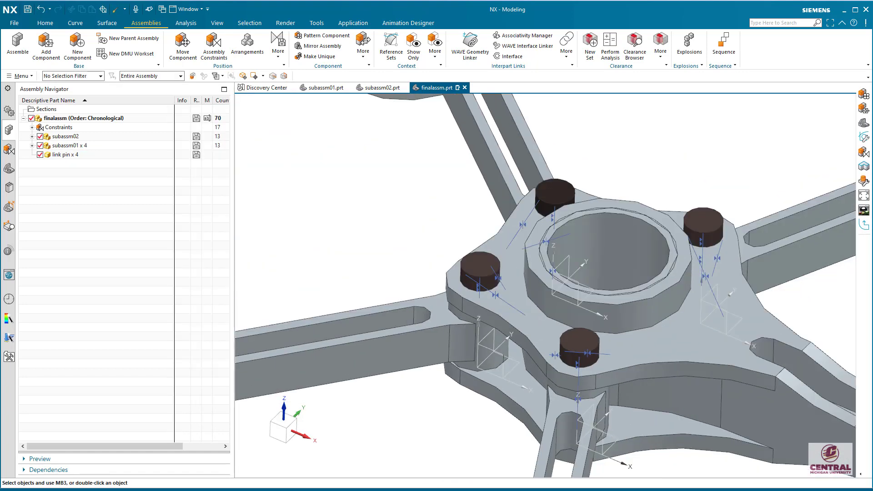
shift+middle_drag(479, 455, 430, 350)
scroll(430, 350, down, 2)
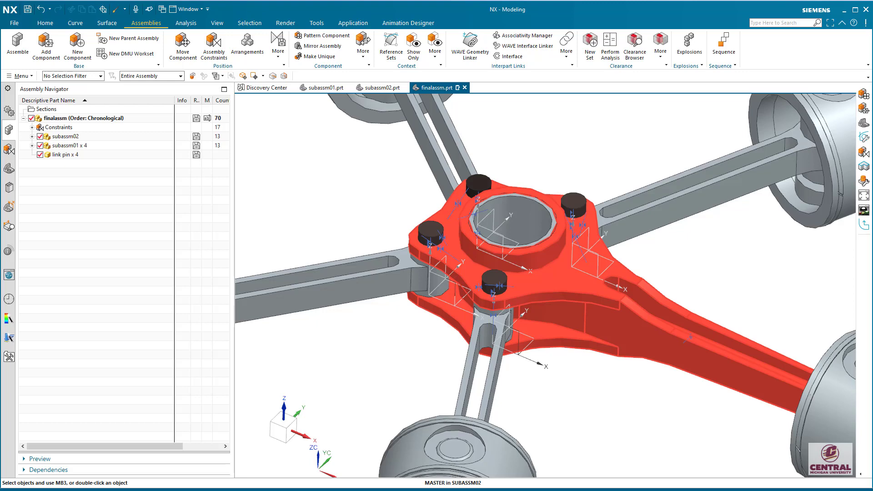
scroll(680, 411, down, 1)
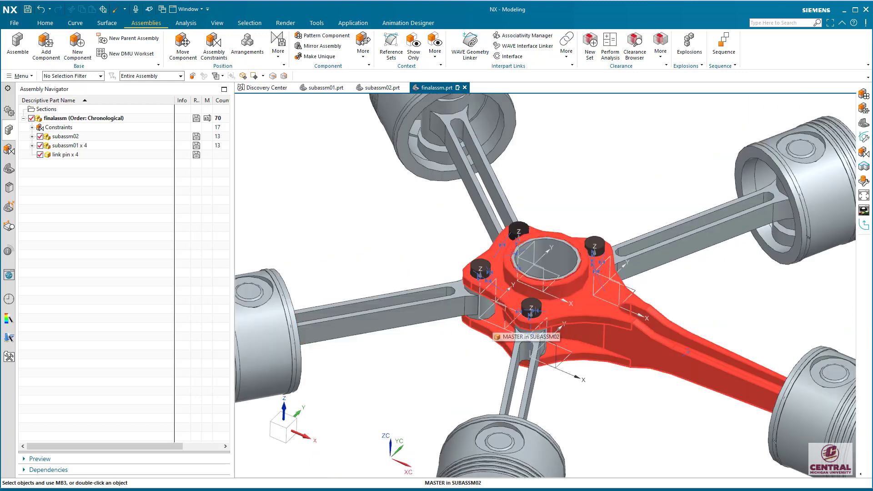
middle_drag(496, 337, 517, 364)
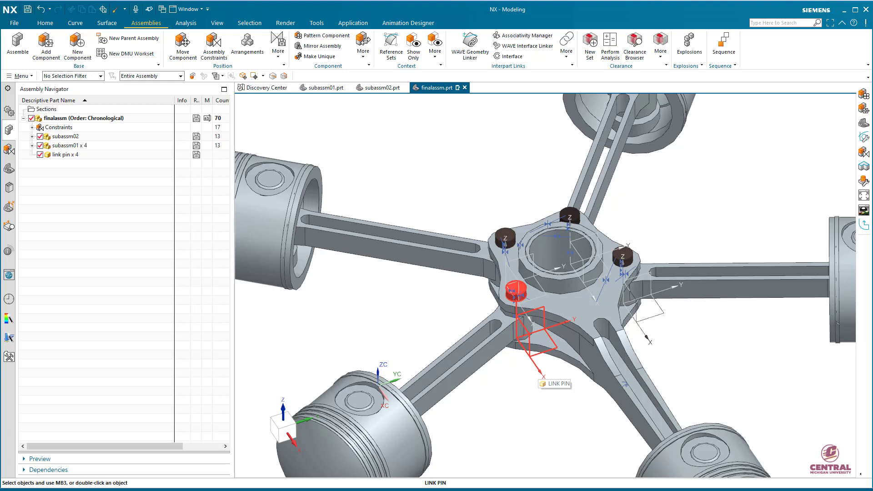
Step: Replace the reference set of each of the four link pins with MODEL
scroll(672, 316, up, 2)
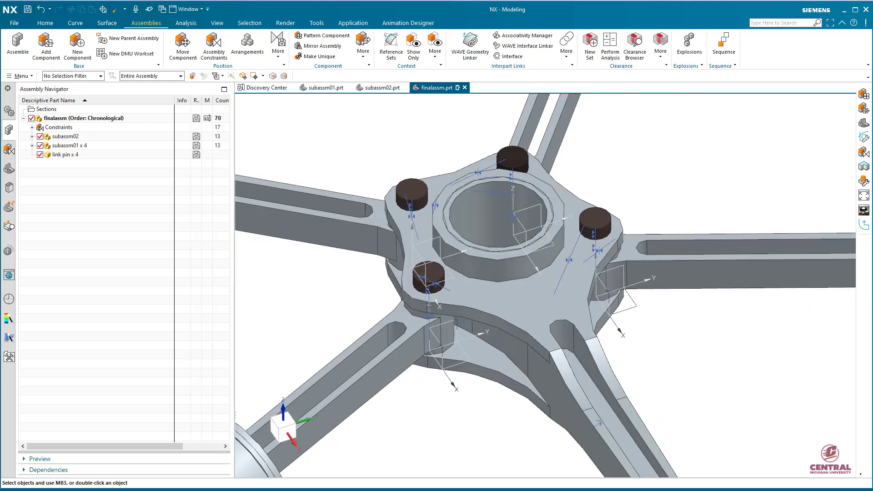
right_click(596, 222)
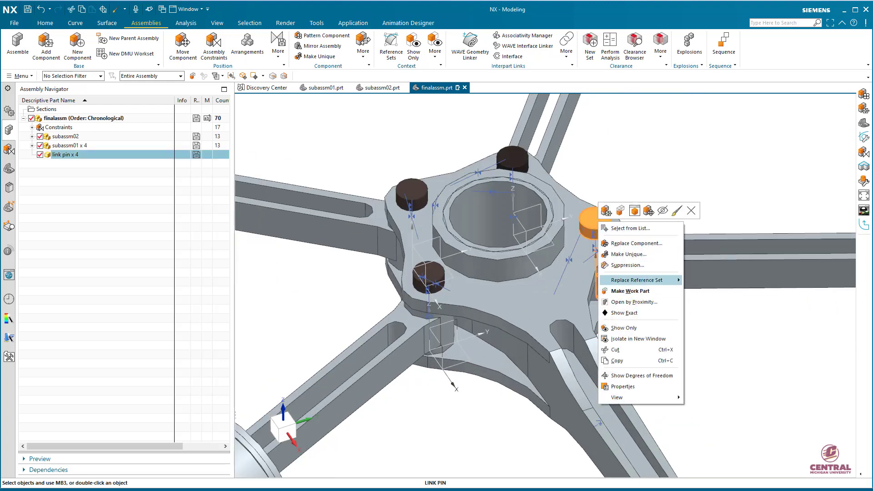
mouse_move(641, 280)
click(705, 283)
right_click(516, 154)
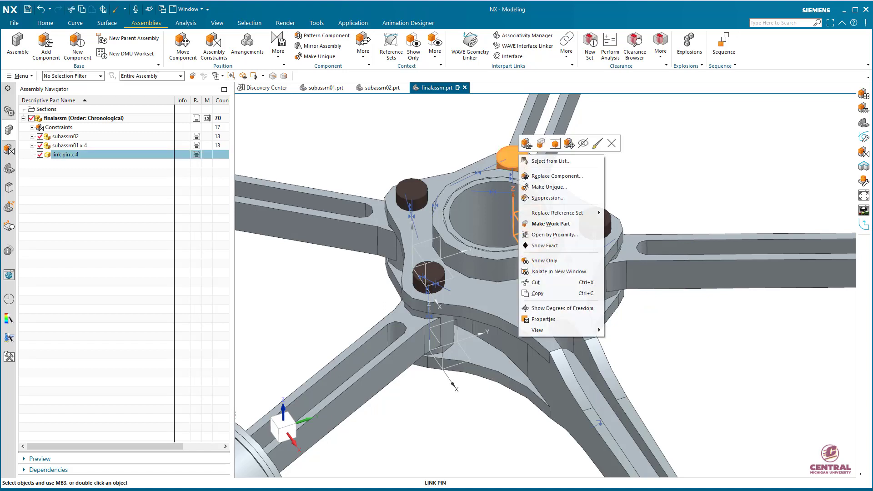
mouse_move(557, 212)
click(626, 214)
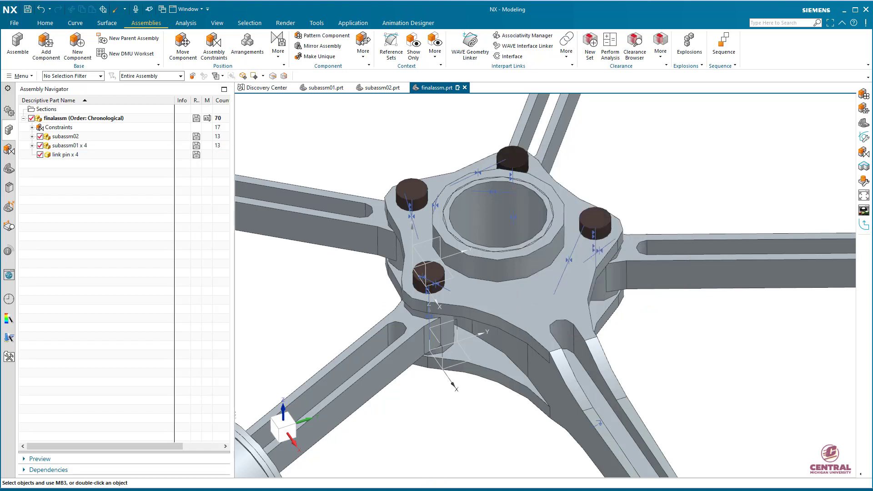
right_click(414, 187)
mouse_move(473, 241)
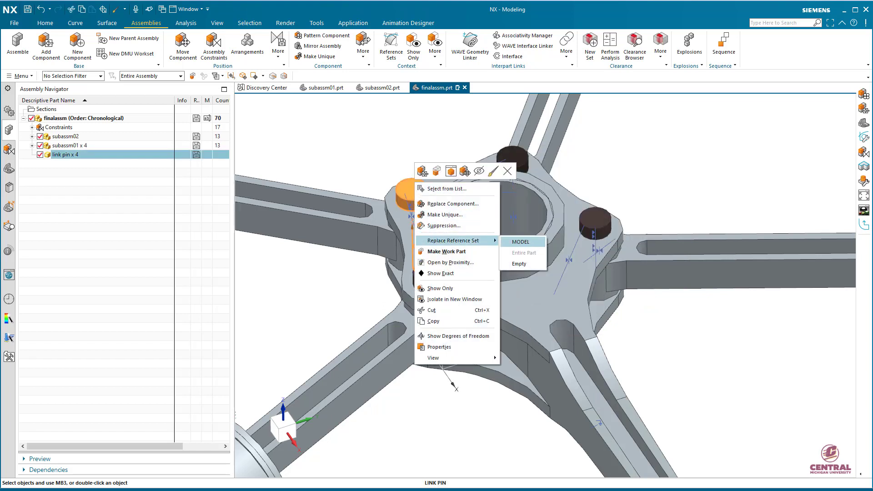
click(520, 241)
right_click(430, 273)
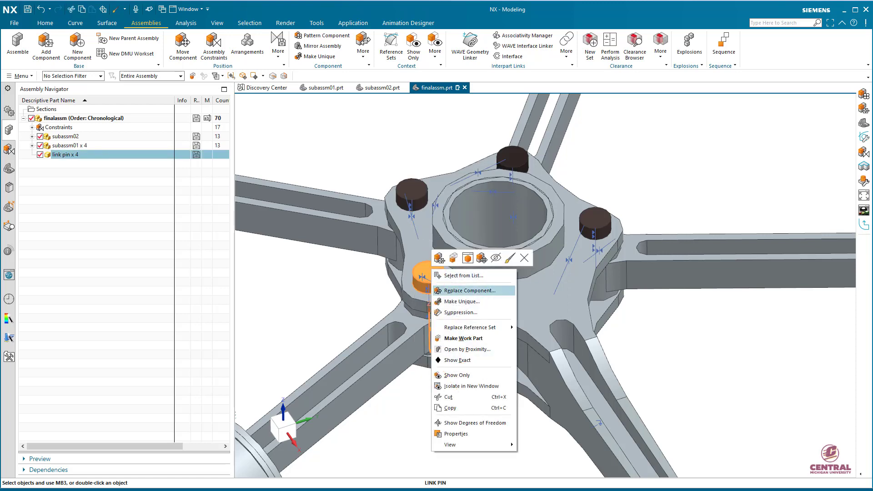
mouse_move(473, 327)
click(530, 328)
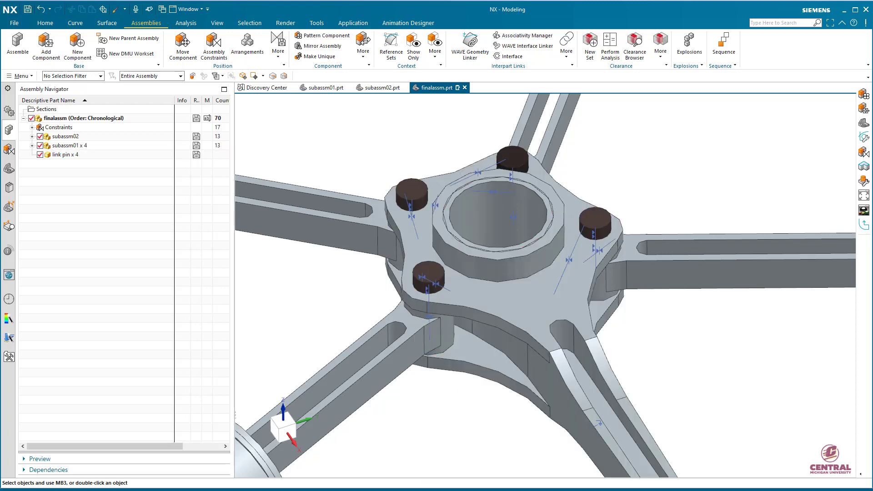
Step: Replace the reference set of the articulated rod in subassm01 with Entire Part
scroll(638, 357, down, 3)
middle_drag(638, 357, 634, 410)
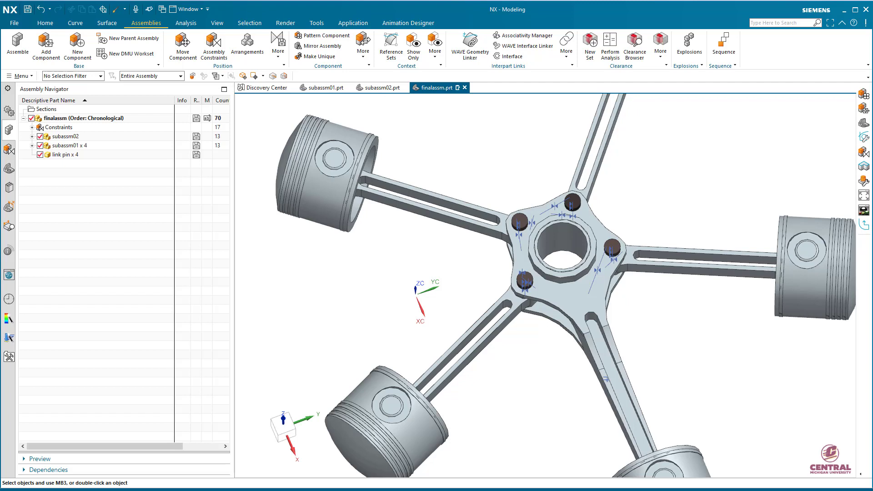
scroll(672, 370, down, 3)
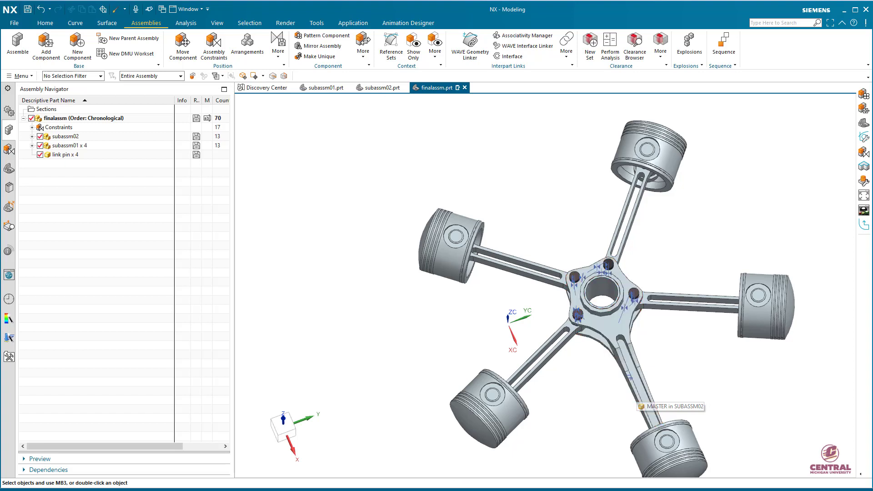
middle_drag(546, 318, 545, 291)
shift+middle_drag(582, 333, 546, 306)
right_click(647, 251)
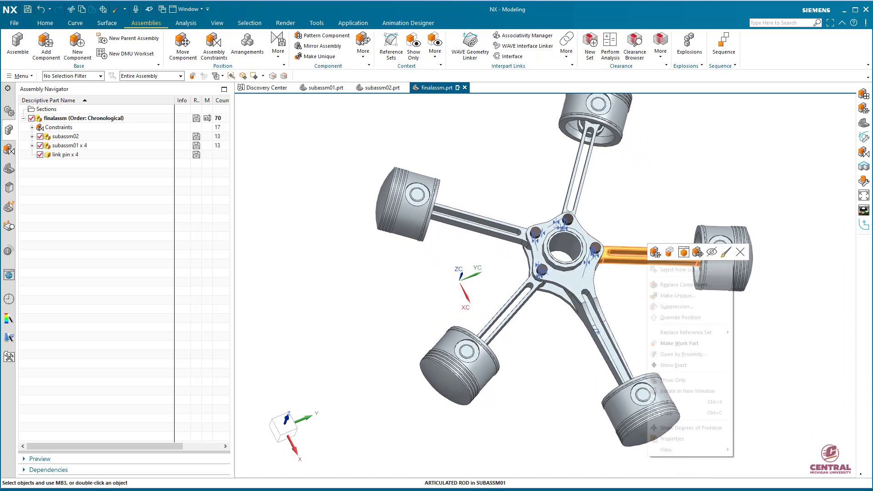
mouse_move(696, 332)
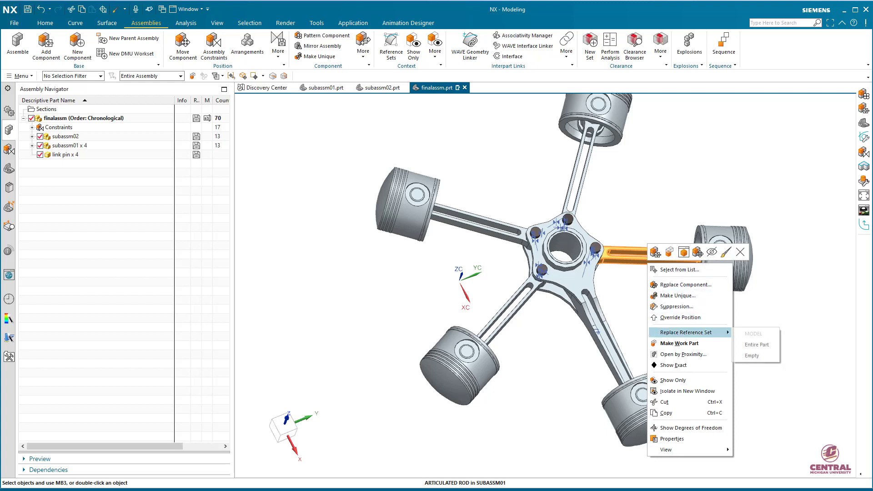
click(756, 344)
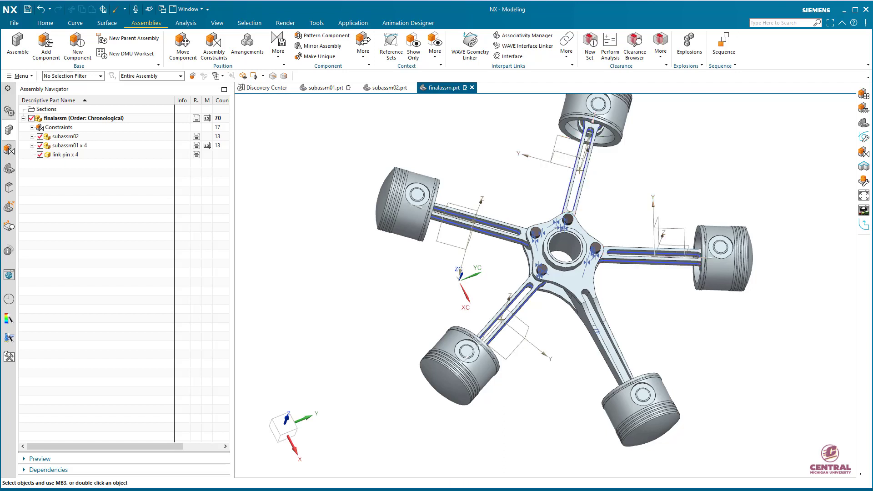
Step: Replace the reference set of the master rod in subassm02 with Entire Part
right_click(615, 353)
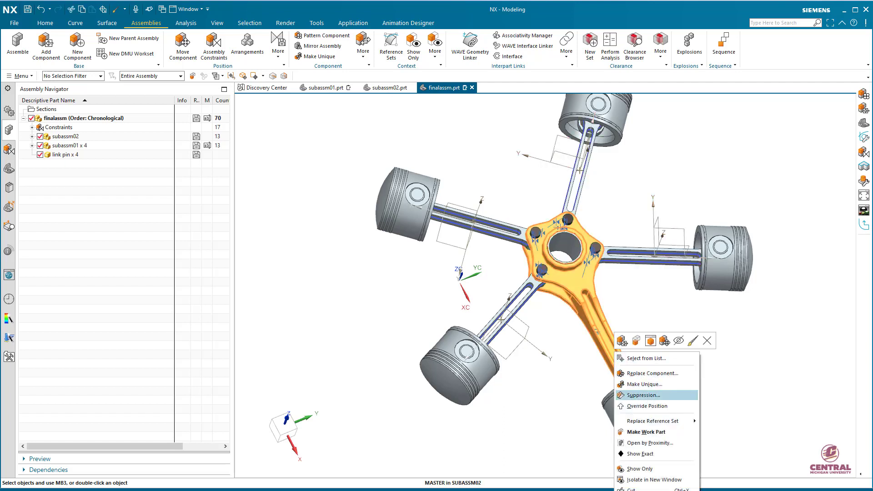
mouse_move(652, 421)
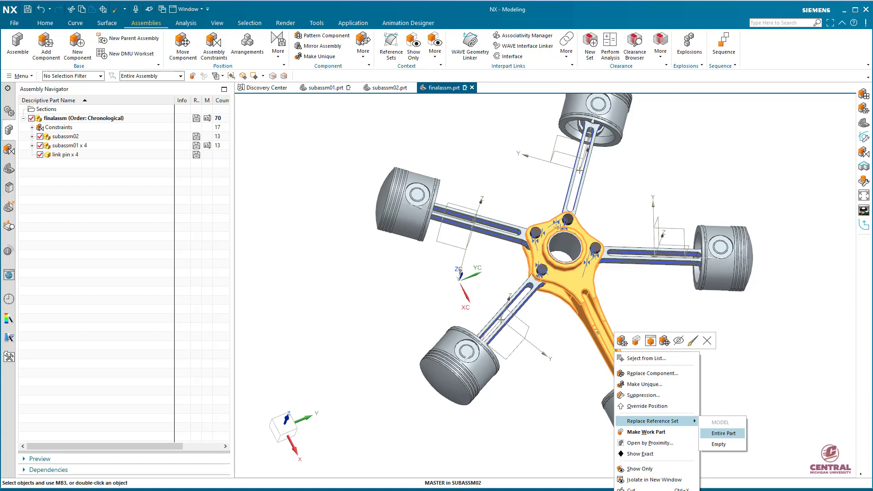
click(723, 433)
mouse_move(723, 400)
middle_down()
mouse_move(738, 410)
mouse_move(709, 392)
middle_up()
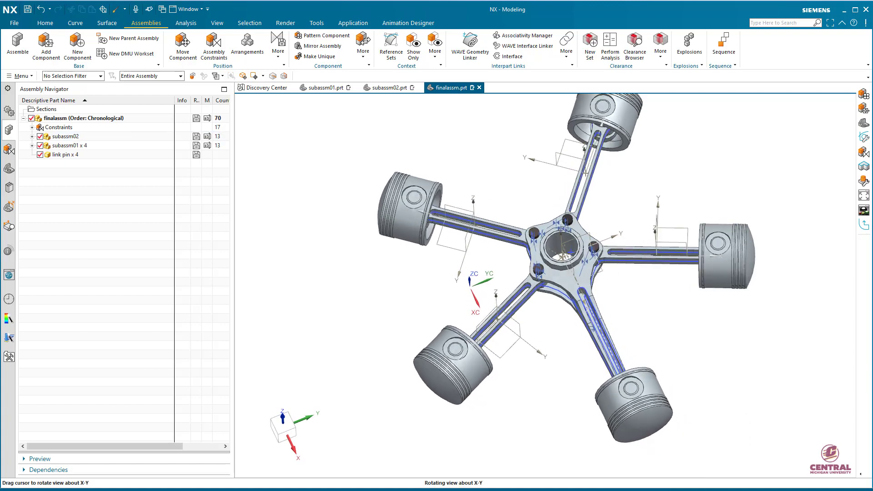
middle_drag(555, 316, 591, 265)
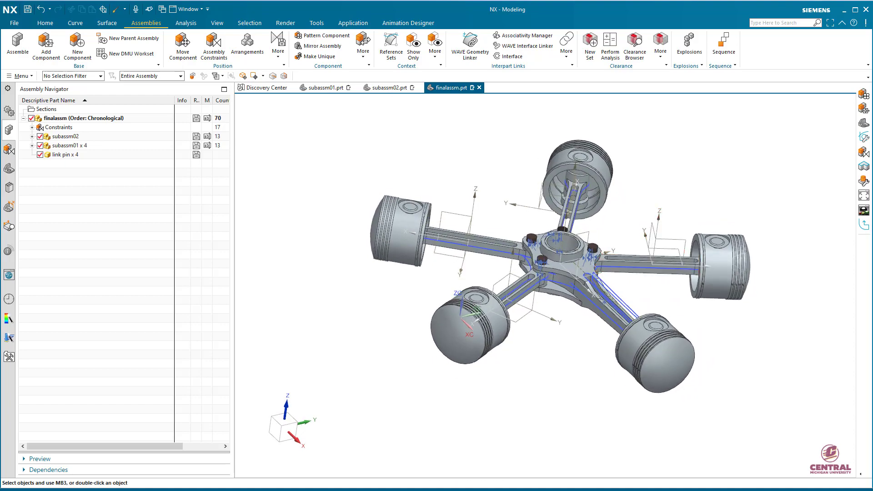
middle_drag(509, 289, 536, 328)
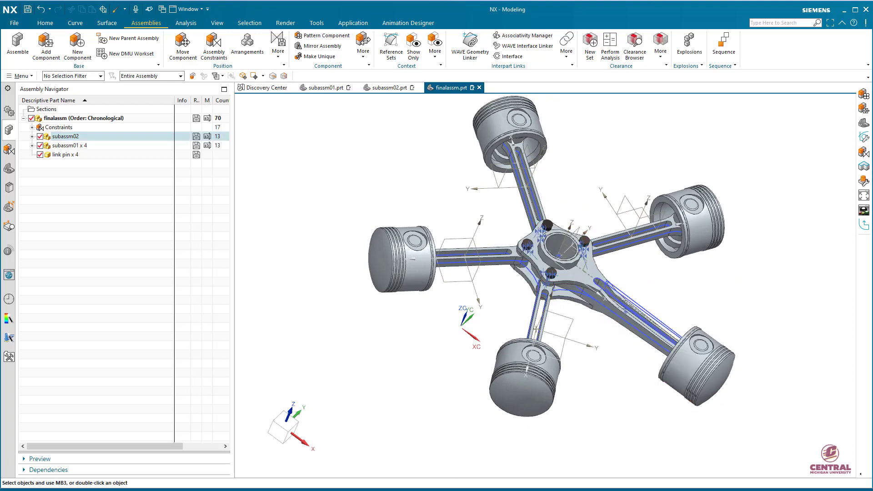
middle_drag(563, 300, 529, 305)
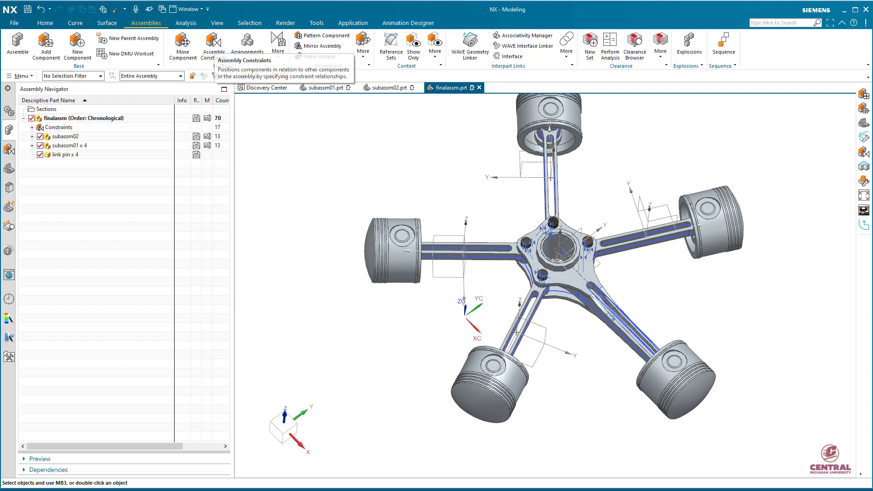
Step: Add a 3D Angle assembly constraint between the master rod's datum plane and the datum plane of the adjacent articulated rod near the Y axis
click(214, 44)
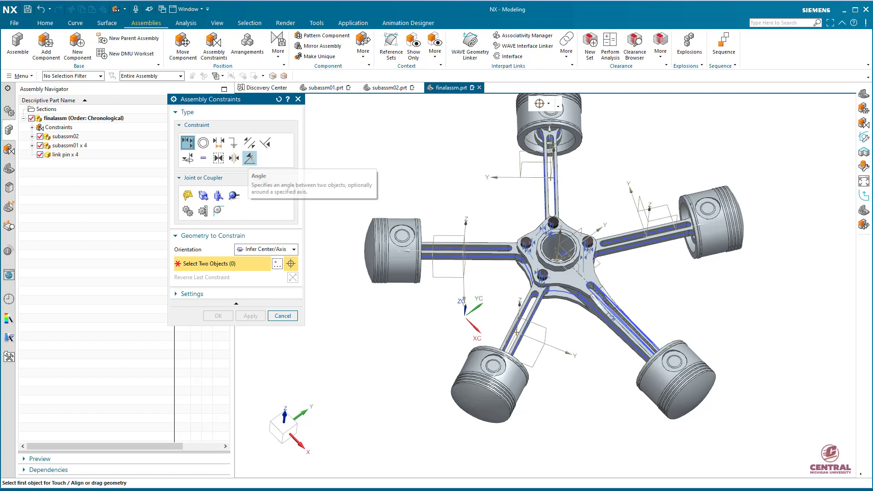
click(250, 158)
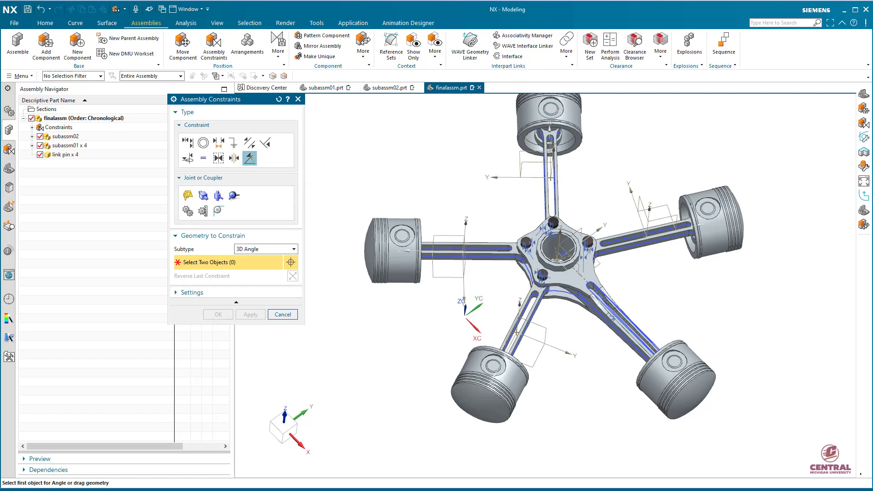
click(293, 249)
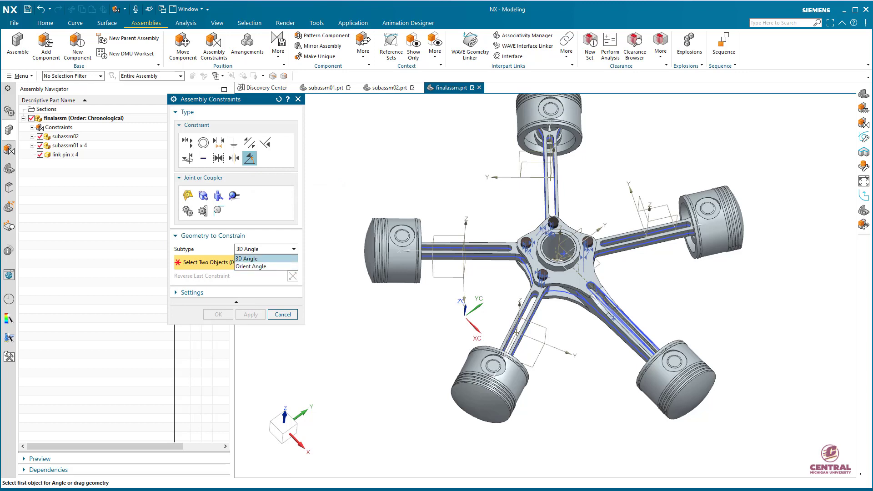
click(266, 259)
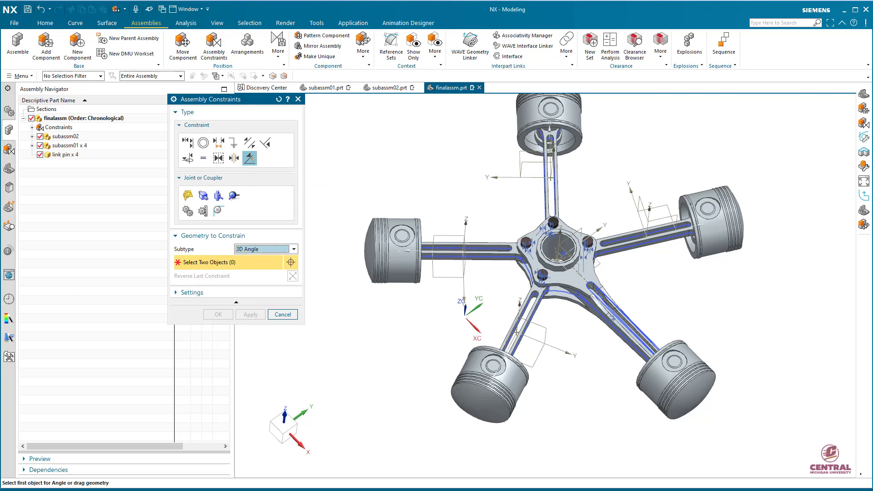
mouse_move(572, 243)
middle_down()
mouse_move(572, 274)
mouse_move(570, 253)
middle_up()
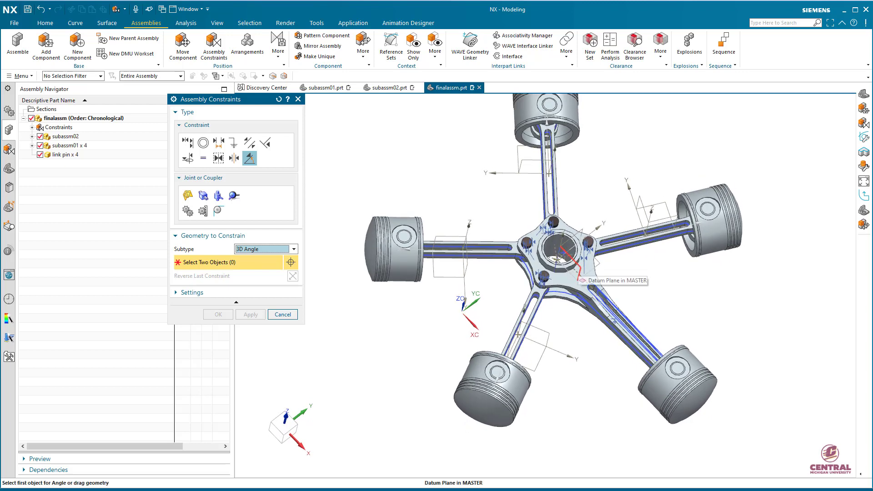
click(578, 276)
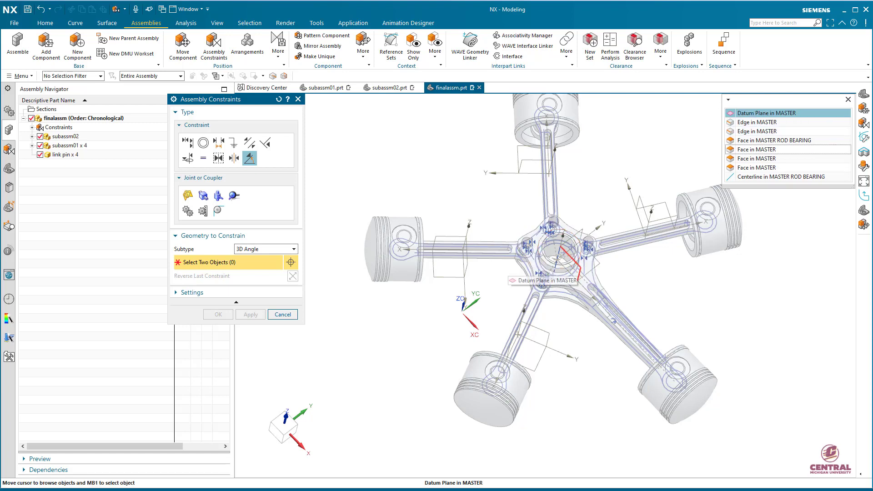
click(766, 113)
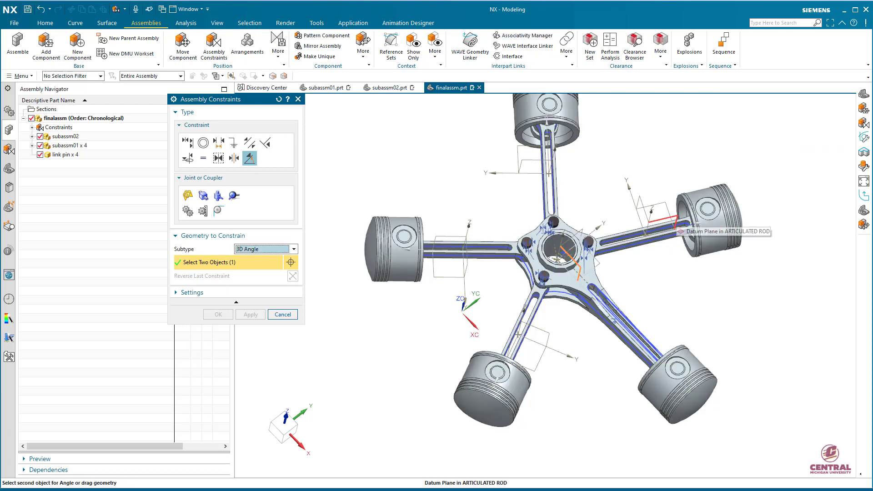
click(580, 226)
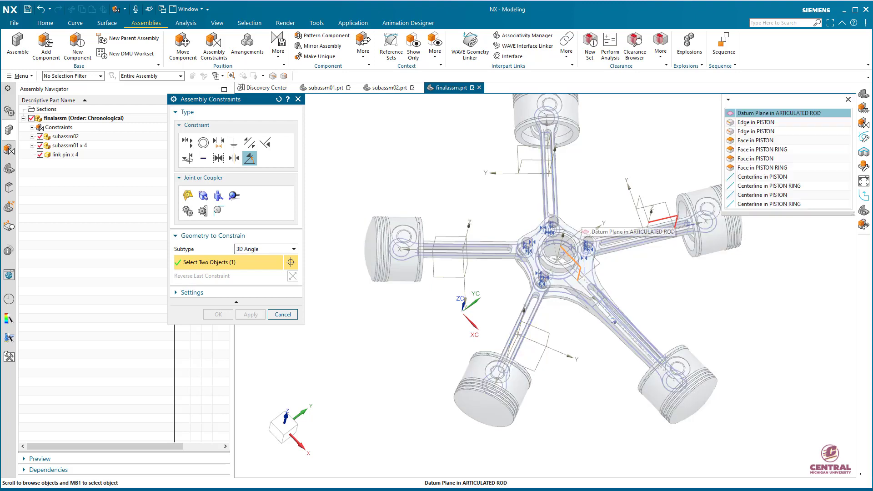
click(767, 114)
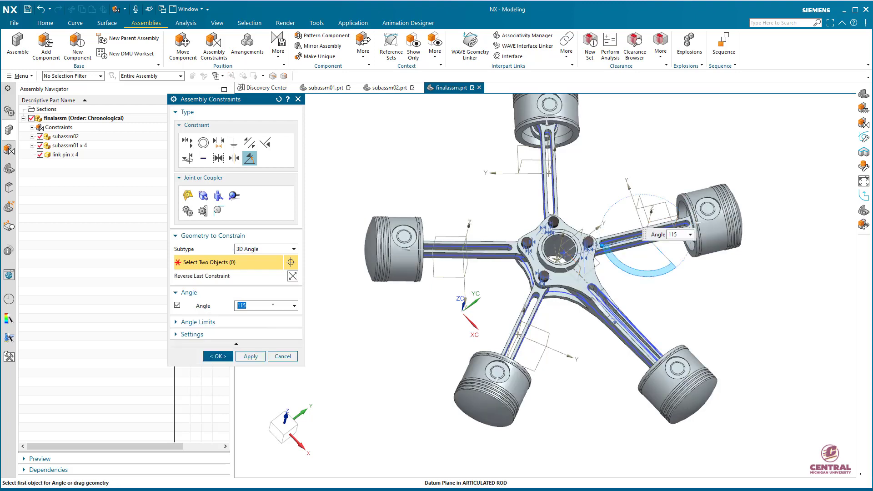
Step: Try different swing positions of the constrained articulated rod, including angles of 106°, 130° and 110°
click(690, 234)
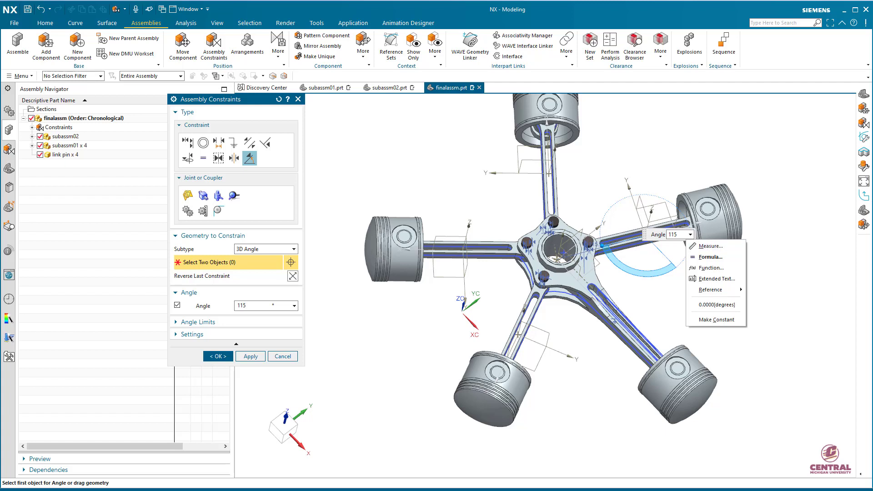
drag(644, 235, 605, 119)
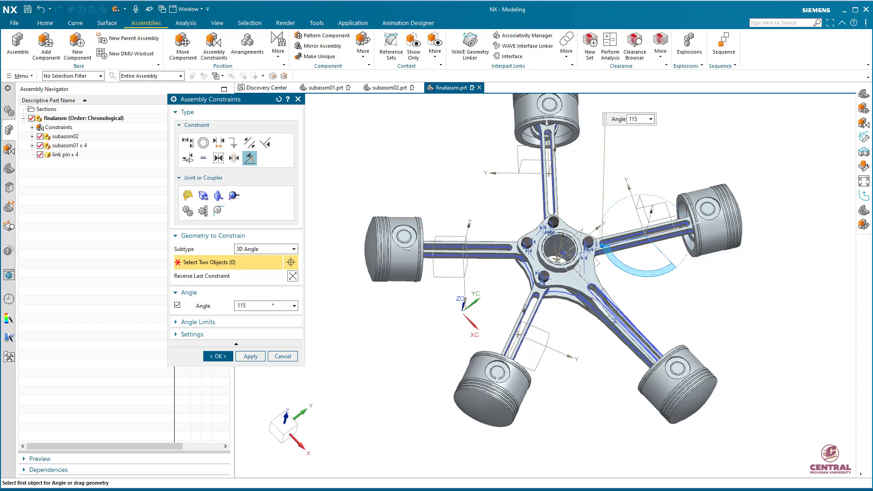
mouse_move(602, 246)
mouse_down()
mouse_move(603, 254)
mouse_move(600, 235)
mouse_up()
drag(600, 239, 604, 251)
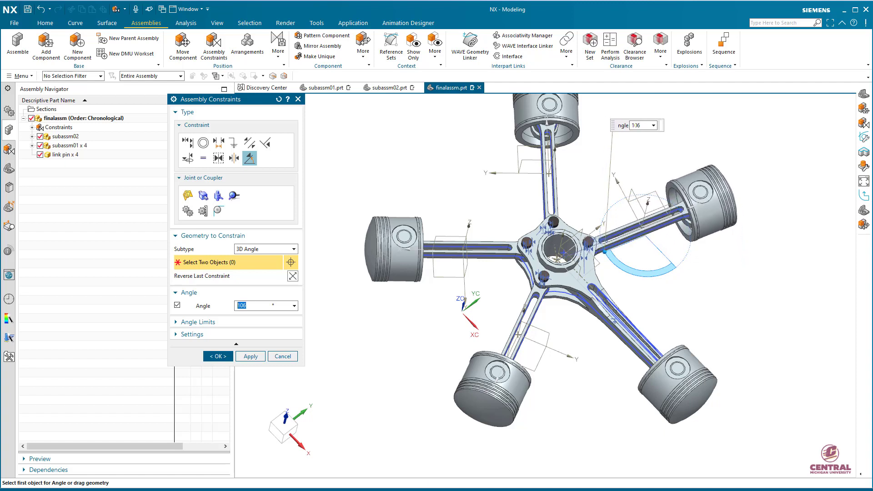
middle_drag(604, 252, 603, 292)
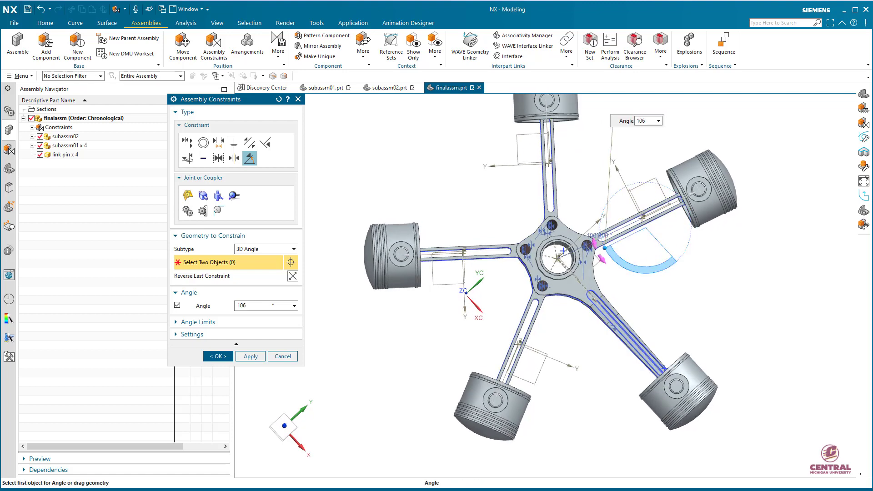
drag(605, 248, 600, 230)
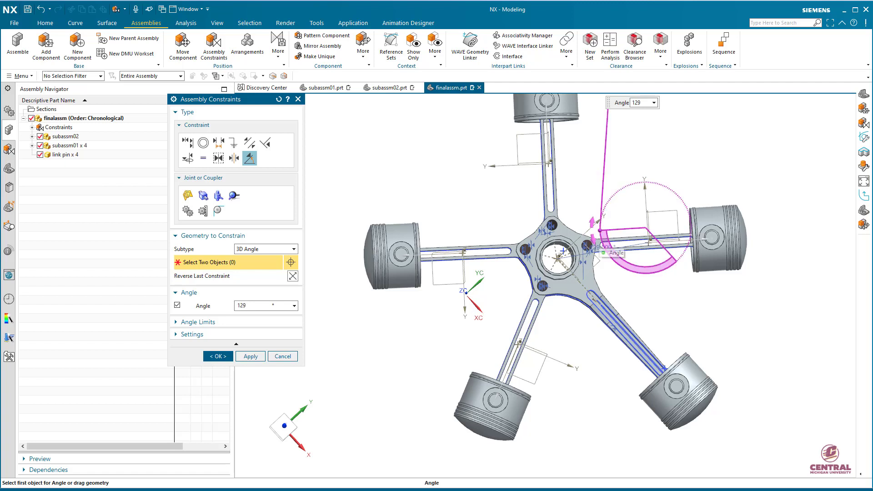
drag(600, 230, 600, 230)
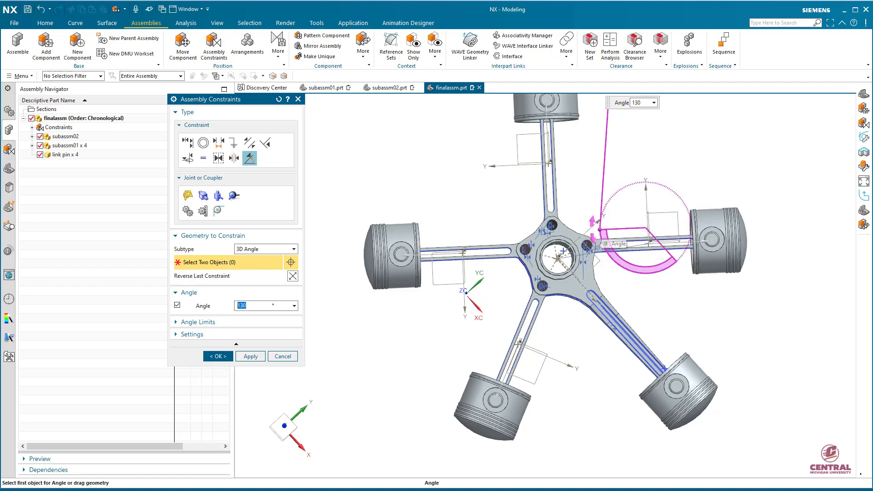
mouse_move(600, 229)
mouse_down()
mouse_move(611, 254)
mouse_move(654, 272)
mouse_move(676, 261)
mouse_move(619, 193)
mouse_move(599, 228)
mouse_move(611, 258)
mouse_move(601, 217)
mouse_move(609, 255)
mouse_move(603, 244)
mouse_up()
Step: Set the angle between the master rod and the adjacent articulated rod to 115° and finish the constraint
click(639, 119)
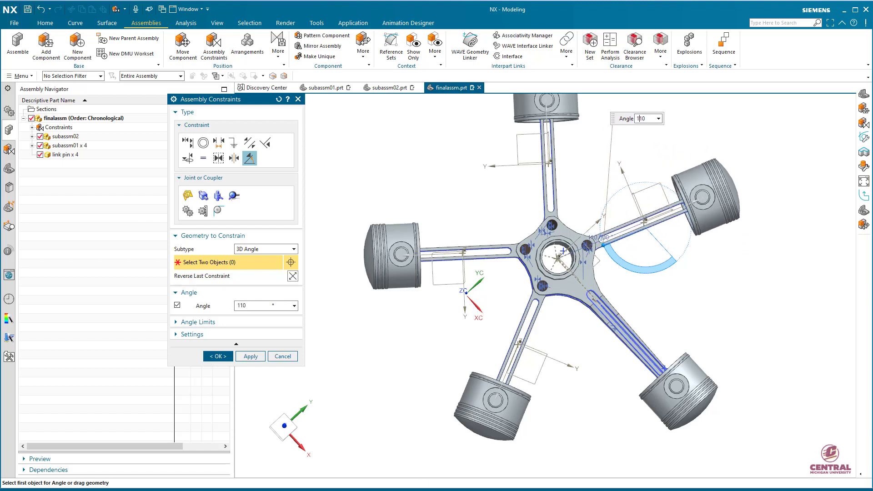
double_click(638, 118)
text(11)
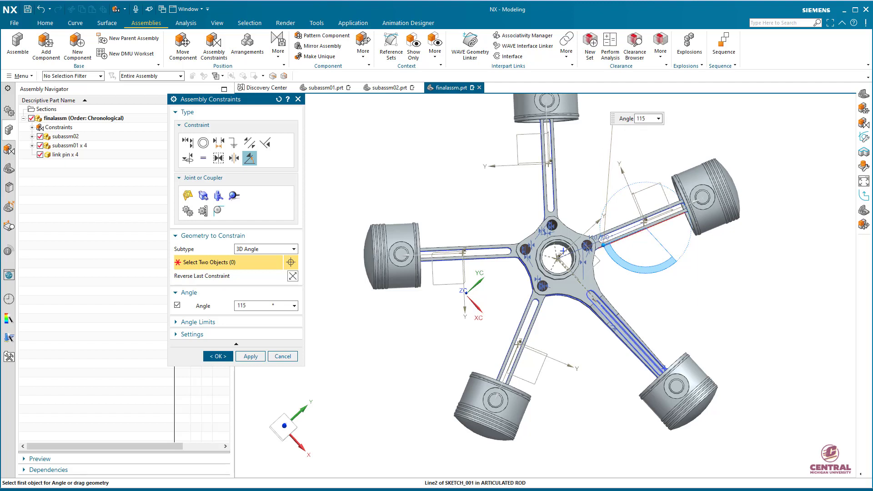
key(Return)
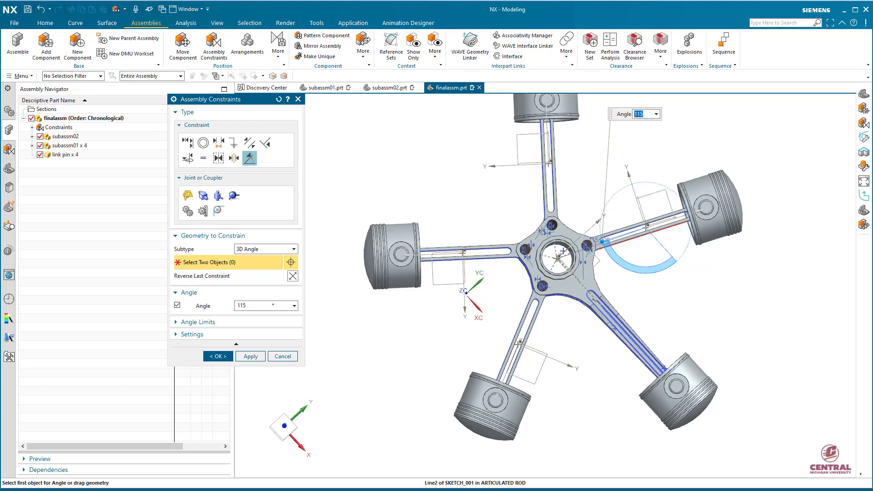
click(218, 357)
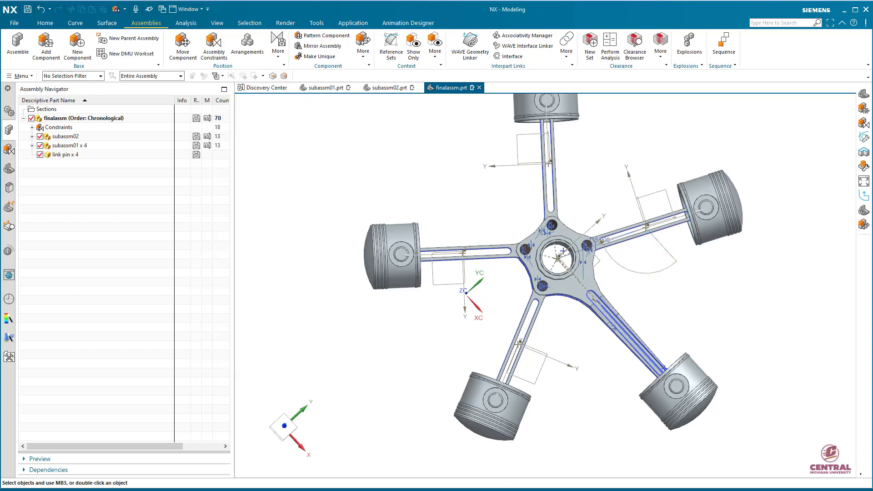
Step: Add a 3D Angle constraint between the datum planes of the already angled articulated rod and the next articulated rod counterclockwise
middle_drag(545, 263, 591, 248)
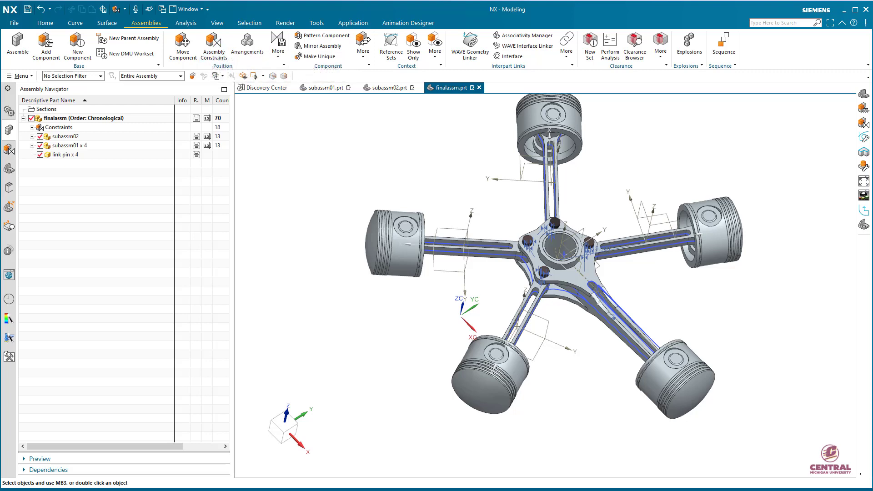
click(213, 46)
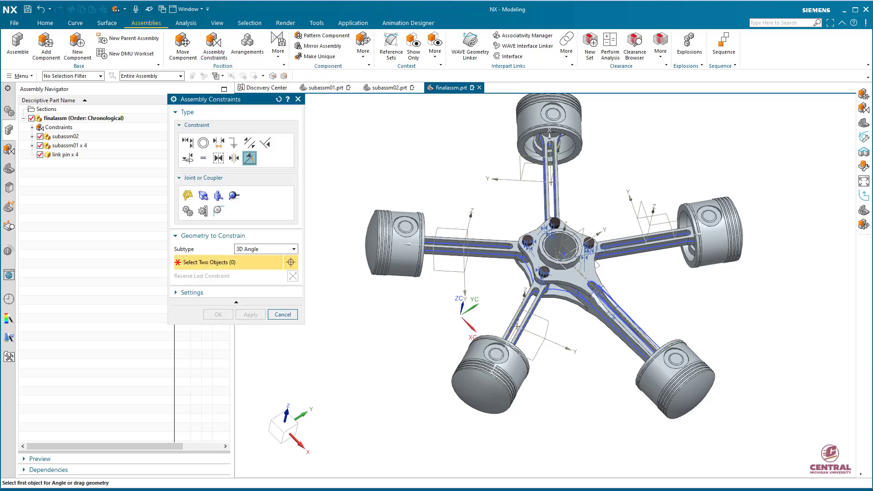
mouse_move(574, 262)
middle_down()
mouse_move(596, 248)
mouse_move(574, 257)
mouse_move(575, 268)
middle_up()
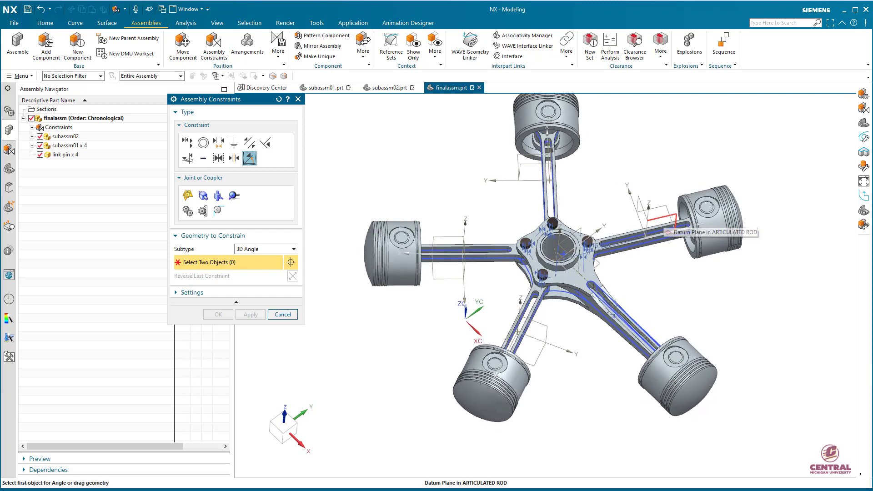
click(659, 218)
middle_drag(655, 248, 659, 280)
click(537, 149)
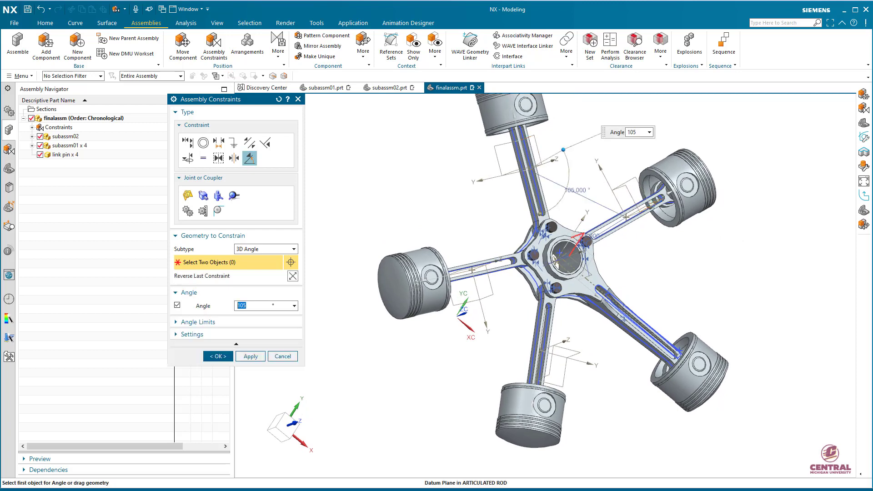
Step: Set the angle between these two neighbouring articulated rods to 115° and finish the constraint
middle_drag(623, 196, 597, 199)
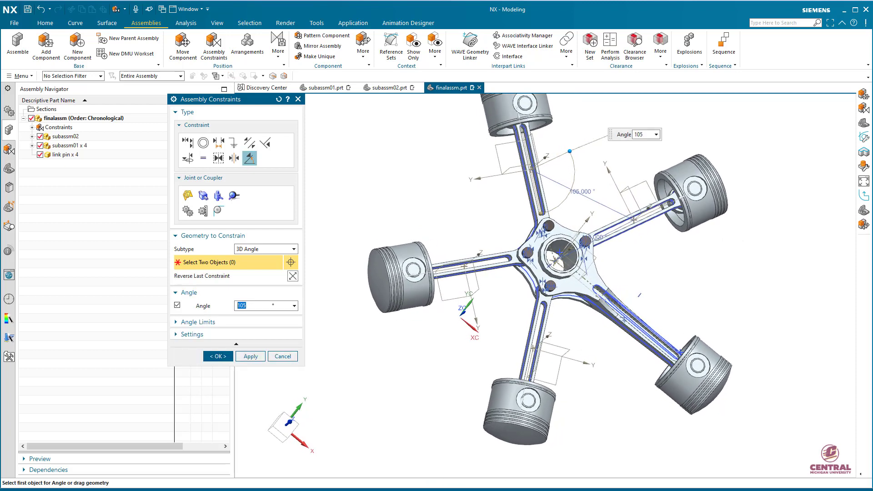
drag(570, 151, 564, 142)
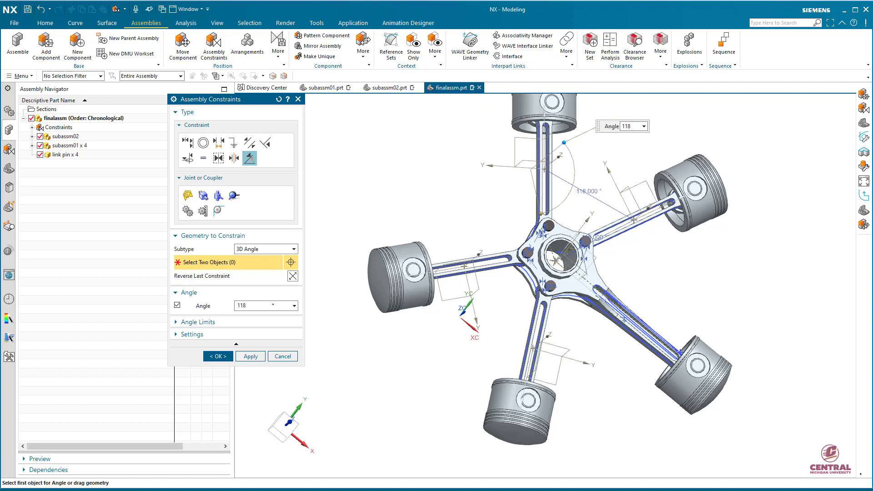
click(630, 125)
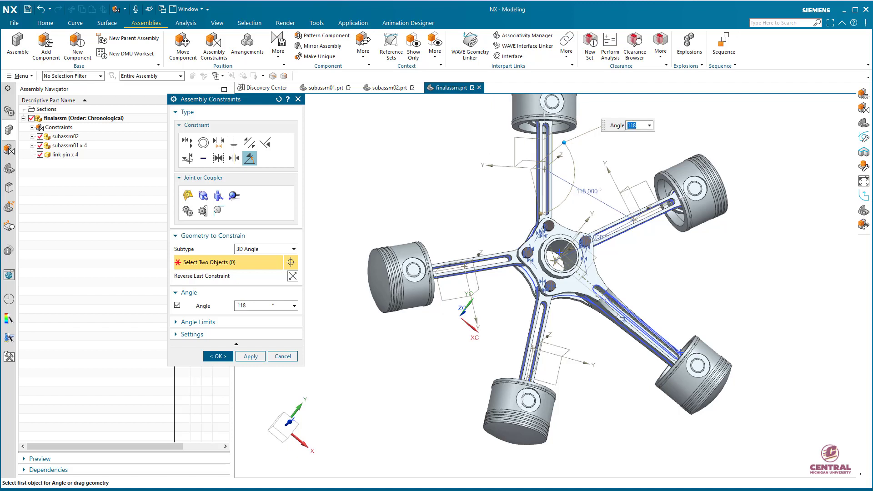
text(11)
key(Return)
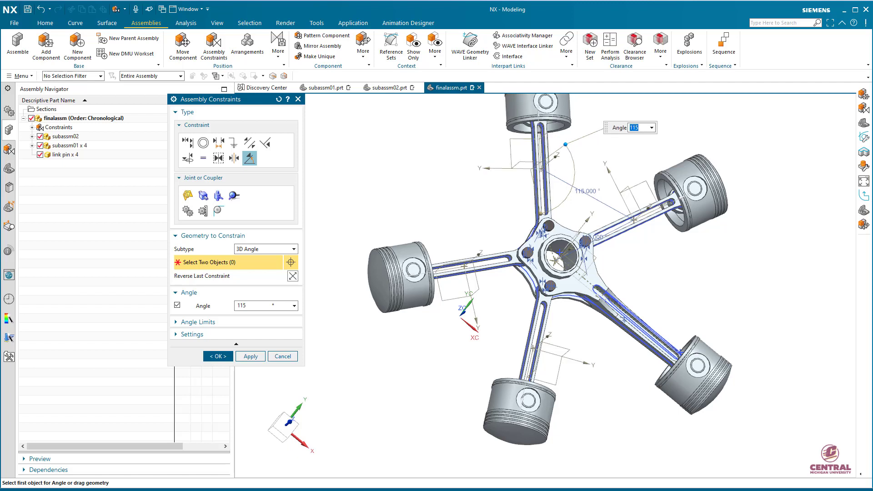
click(218, 357)
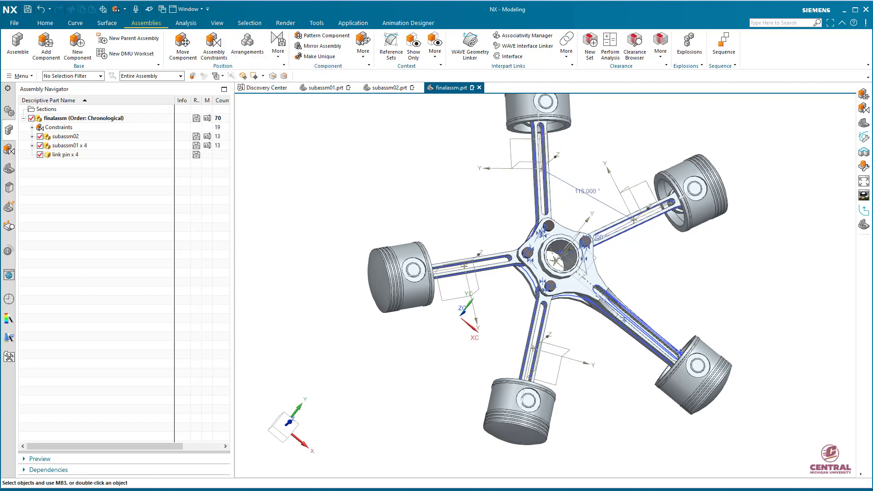
Step: Add a 3D Angle constraint of 110° between the datum planes of the second and third articulated rods counterclockwise from the master rod
click(214, 46)
middle_drag(460, 300, 484, 266)
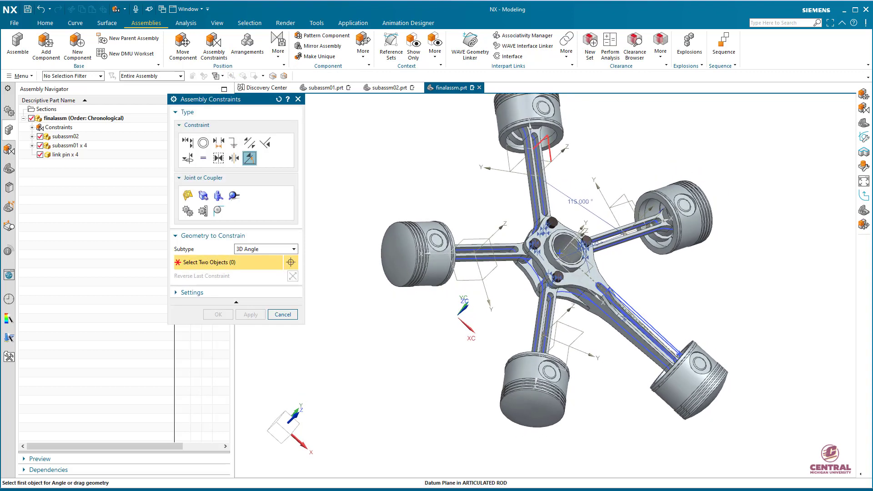
click(550, 156)
click(476, 239)
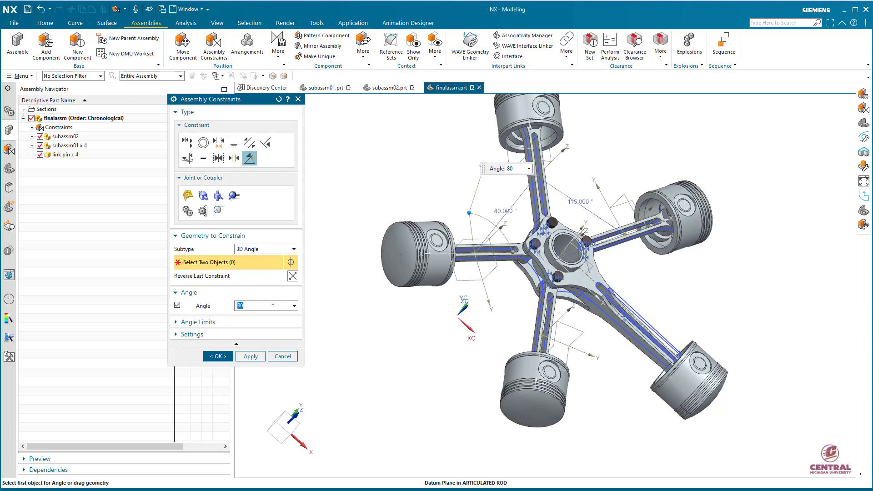
middle_drag(479, 241, 442, 277)
drag(461, 220, 440, 224)
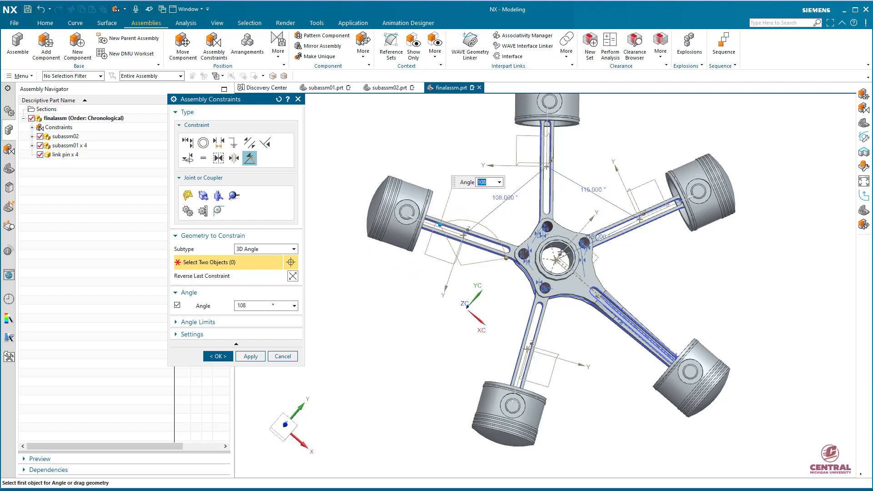
text(110)
key(Return)
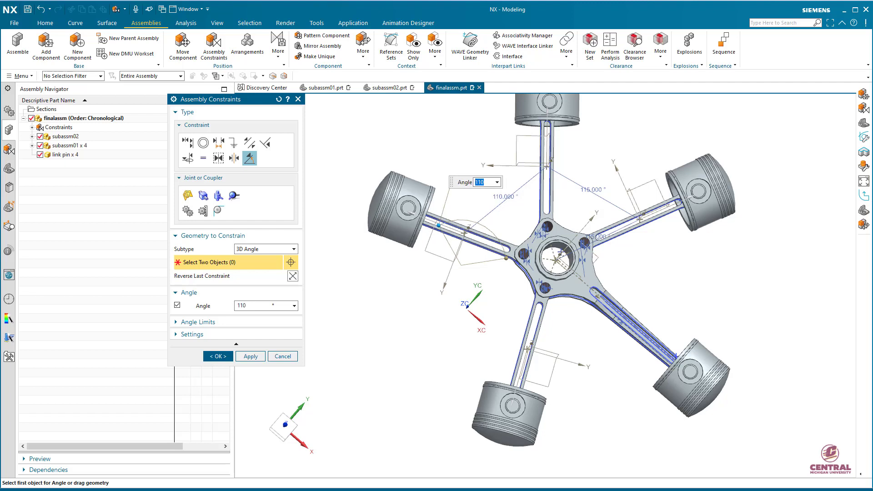
click(218, 356)
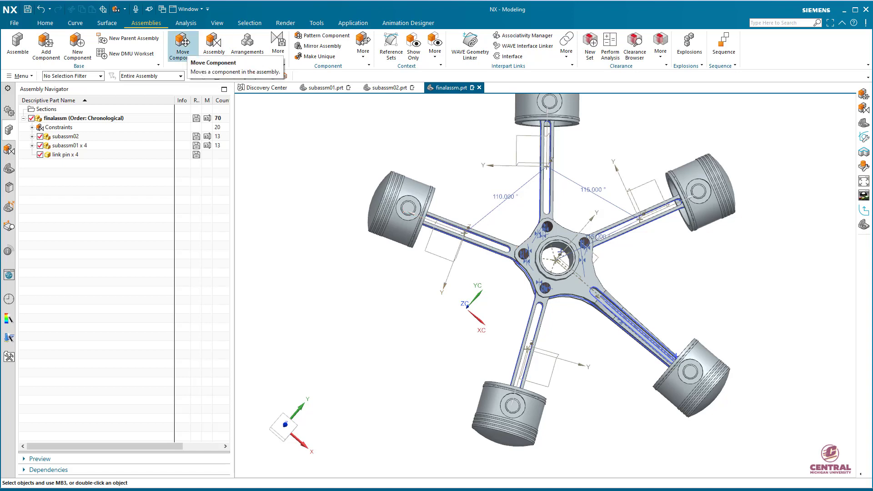
Step: Add a 3D Angle constraint between the datum planes of the last unconstrained articulated rod and its angled neighbour, trying 70° and finishing with 110°
click(213, 46)
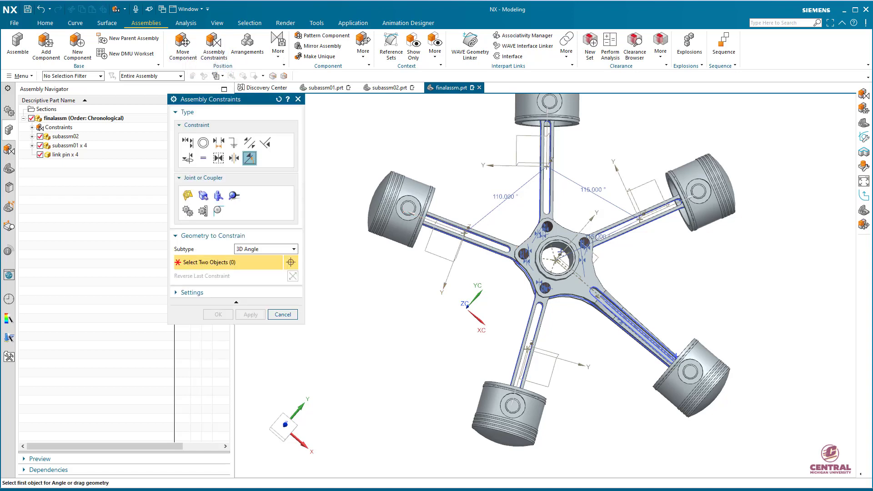
middle_drag(482, 350, 545, 318)
click(562, 344)
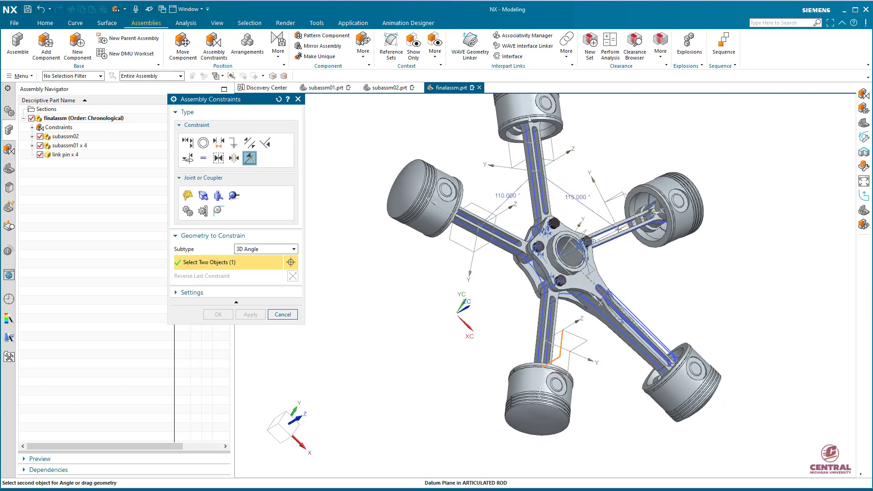
click(482, 209)
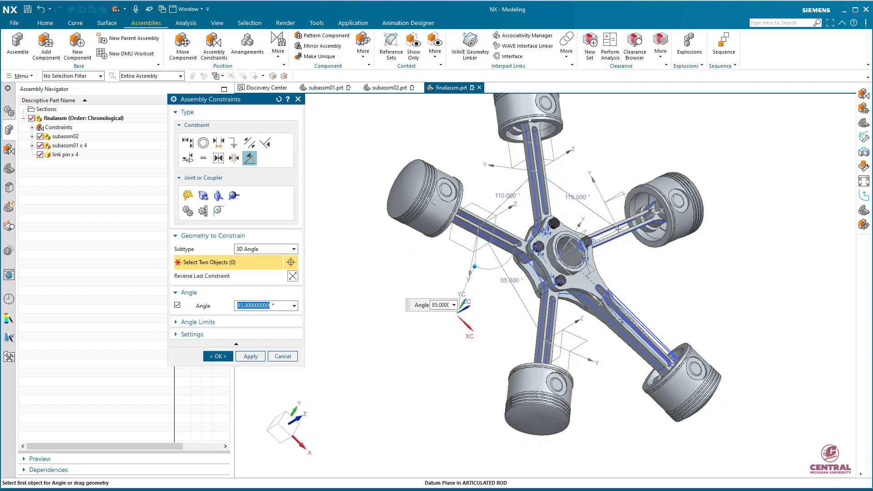
middle_drag(473, 327, 409, 364)
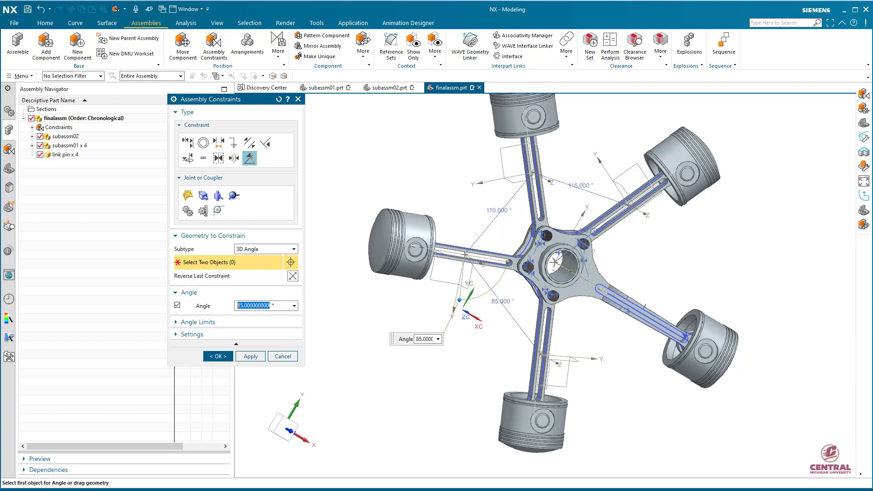
text(780)
key(Return)
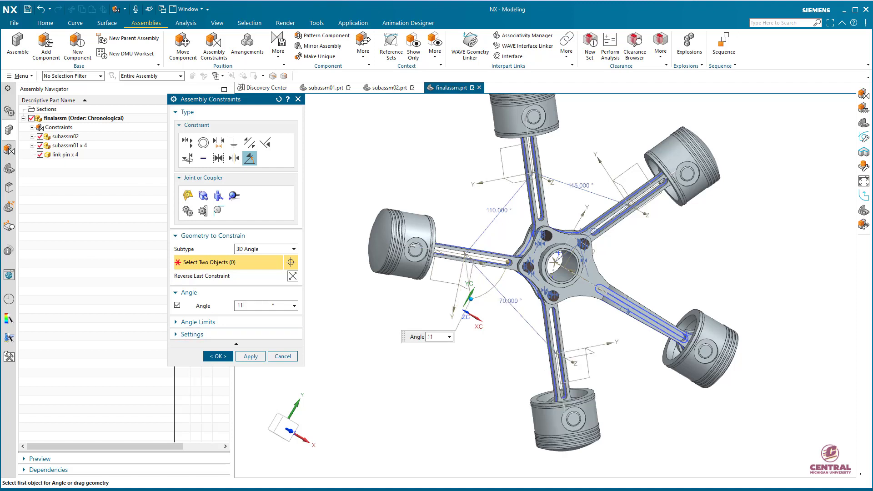
key(Return)
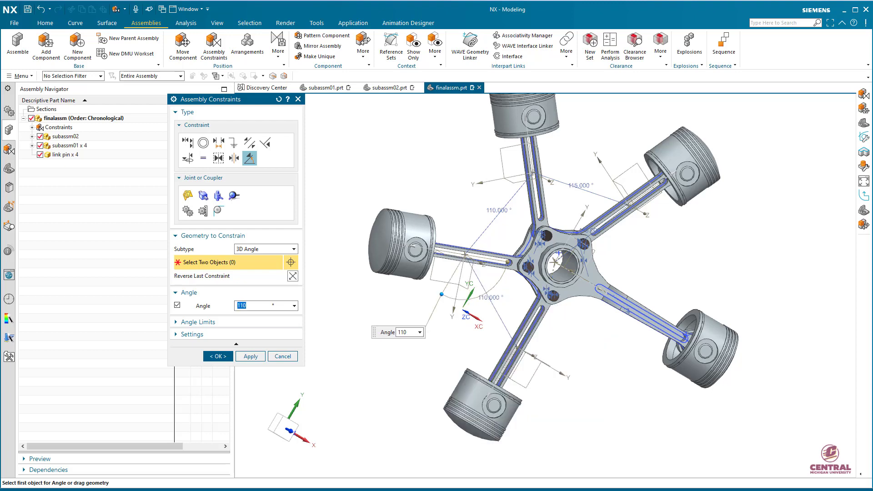
middle_drag(580, 279, 563, 268)
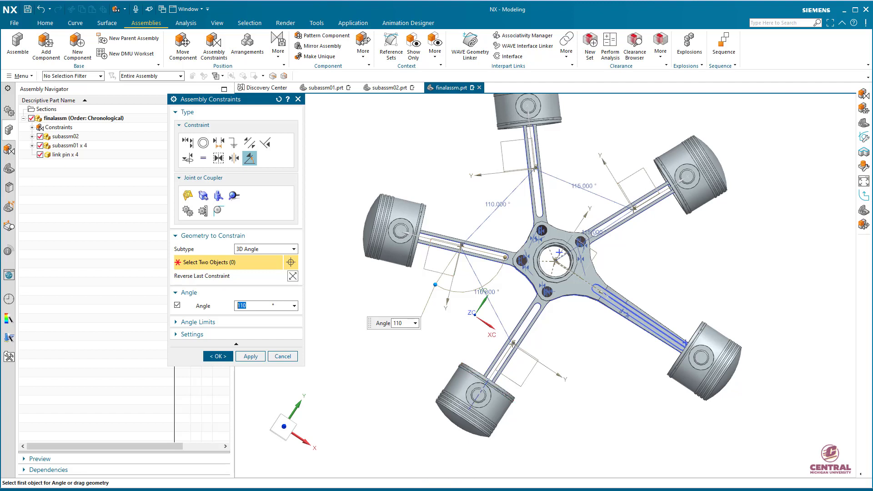
middle_drag(563, 350, 563, 278)
click(218, 356)
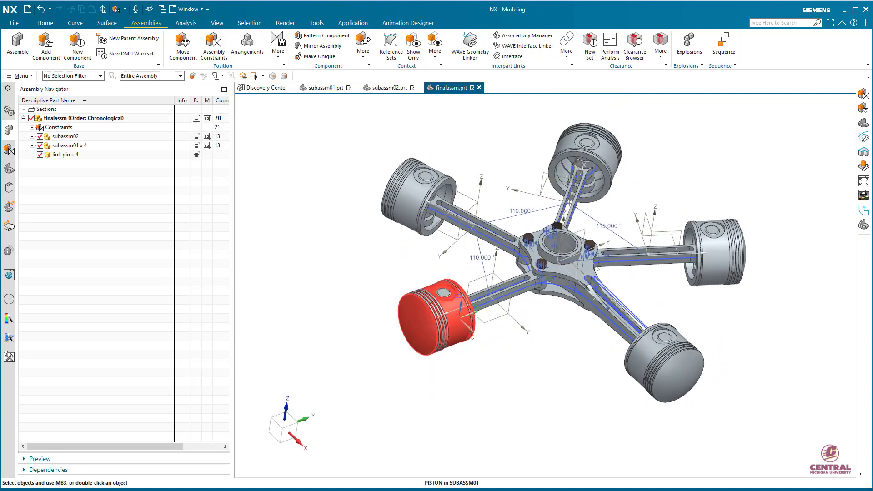
Step: Edit the angle between the first and second articulated rods counterclockwise from the master rod, trying 100° and settling on 105°
scroll(610, 225, up, 3)
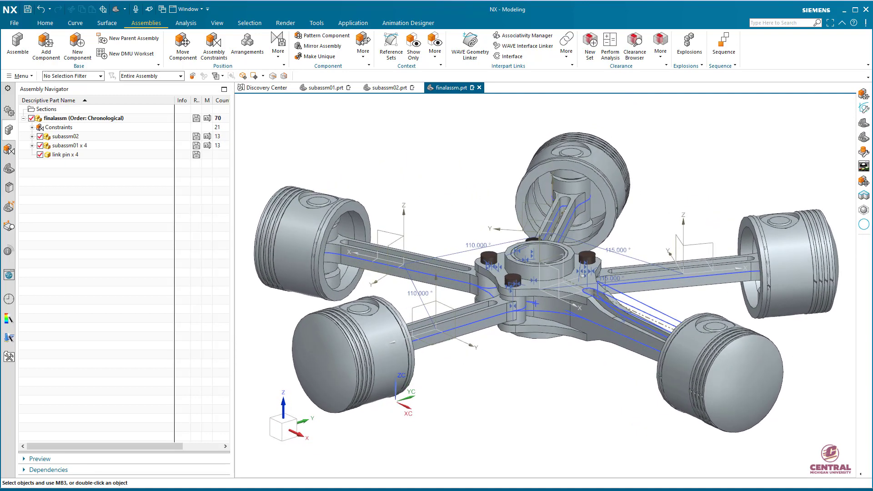
scroll(515, 353, down, 3)
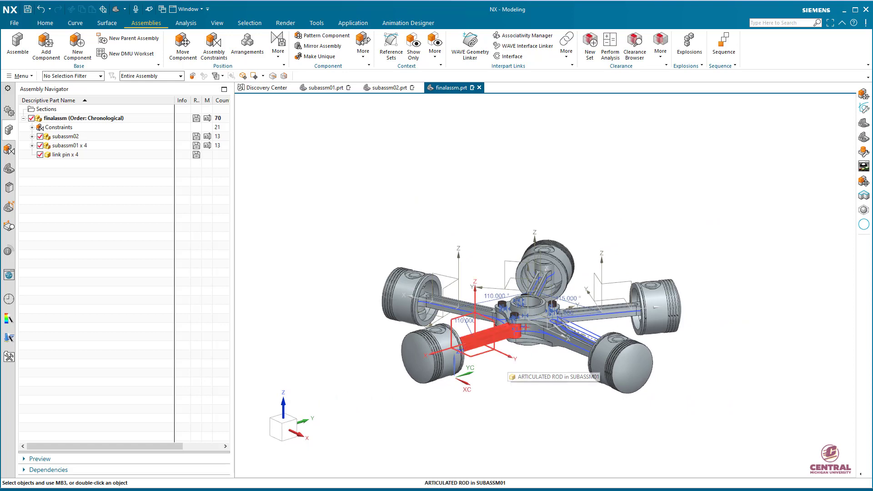
middle_drag(509, 359, 502, 425)
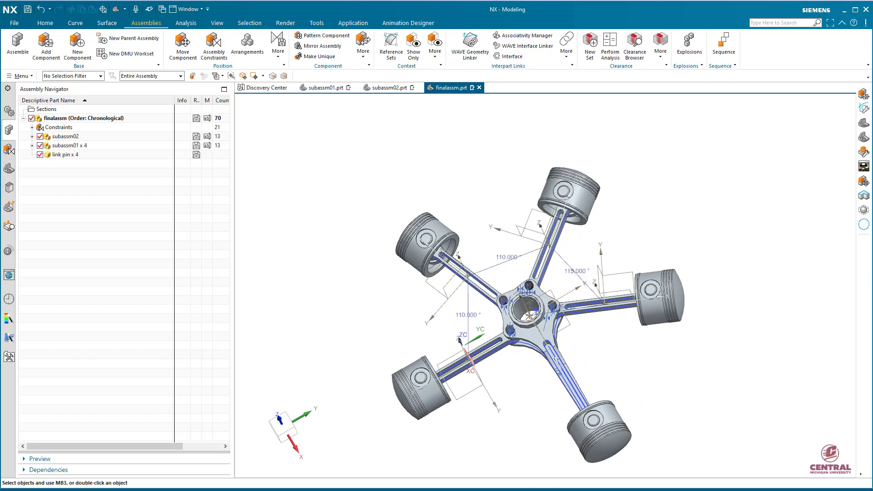
click(214, 46)
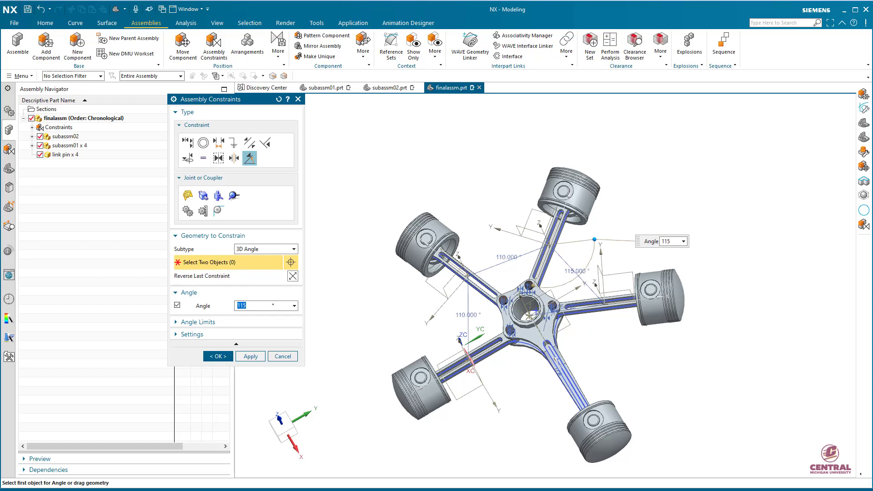
click(295, 306)
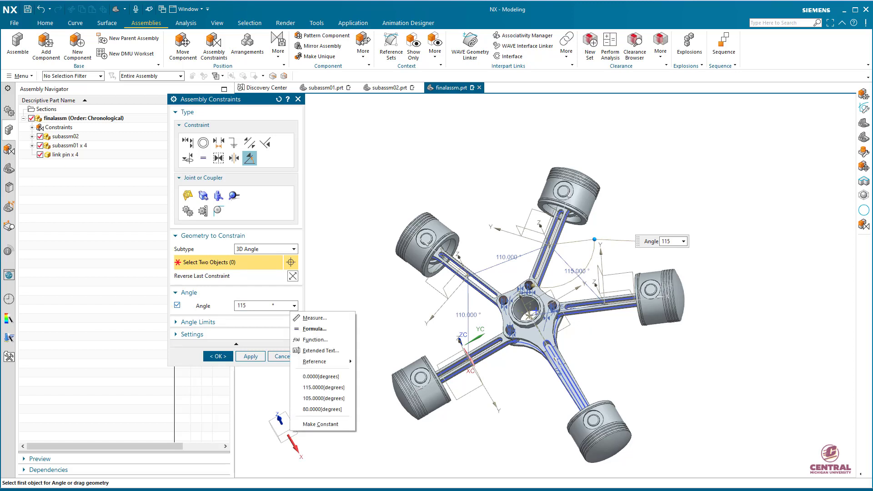
key(Escape)
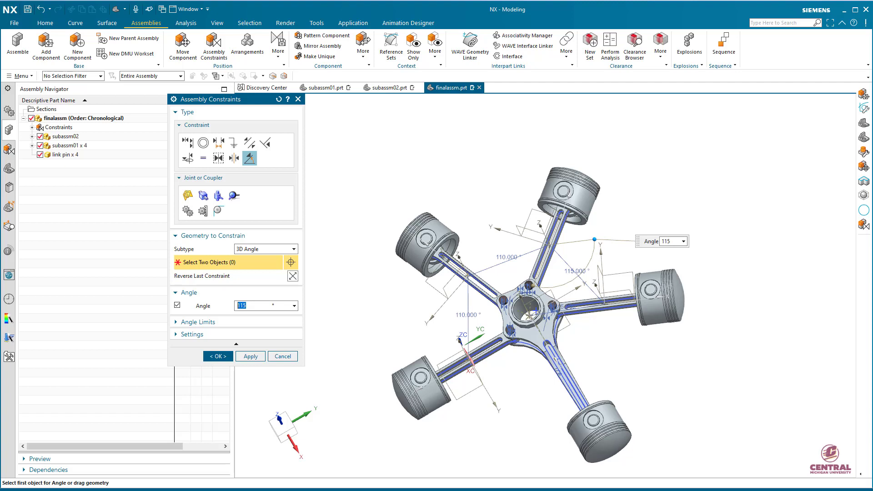
mouse_move(594, 239)
mouse_down()
mouse_move(591, 258)
mouse_move(593, 250)
mouse_up()
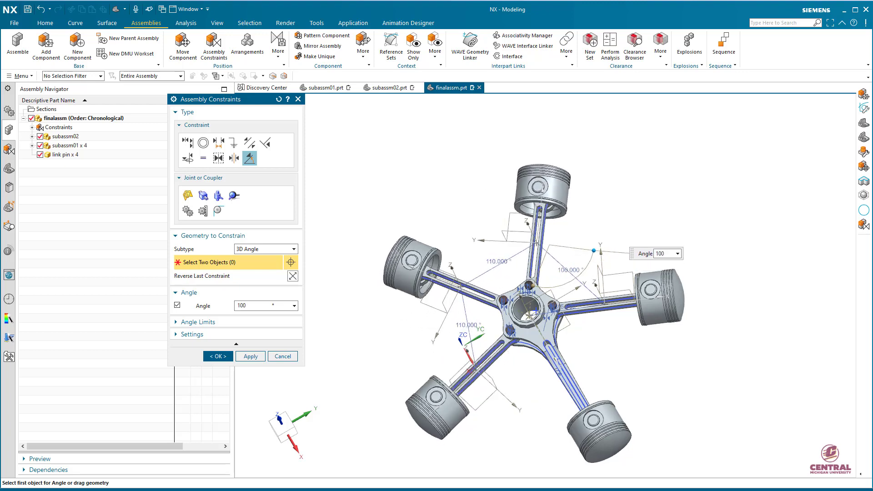
drag(594, 250, 593, 247)
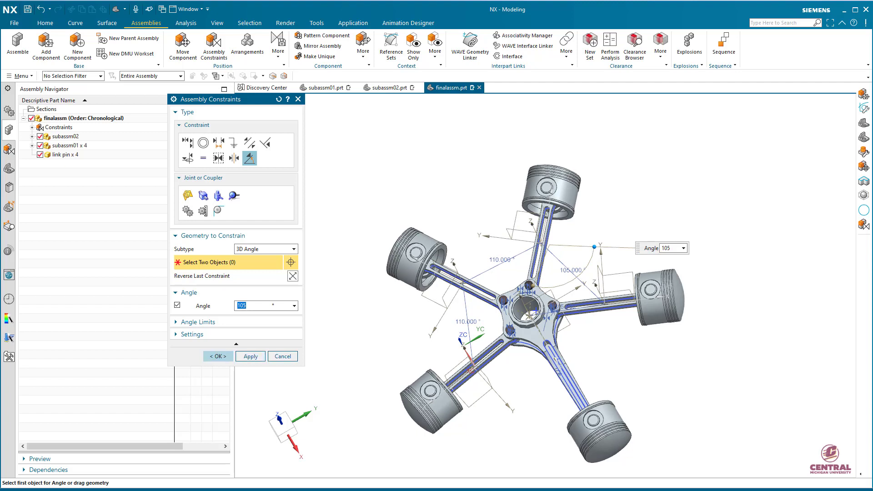
click(218, 356)
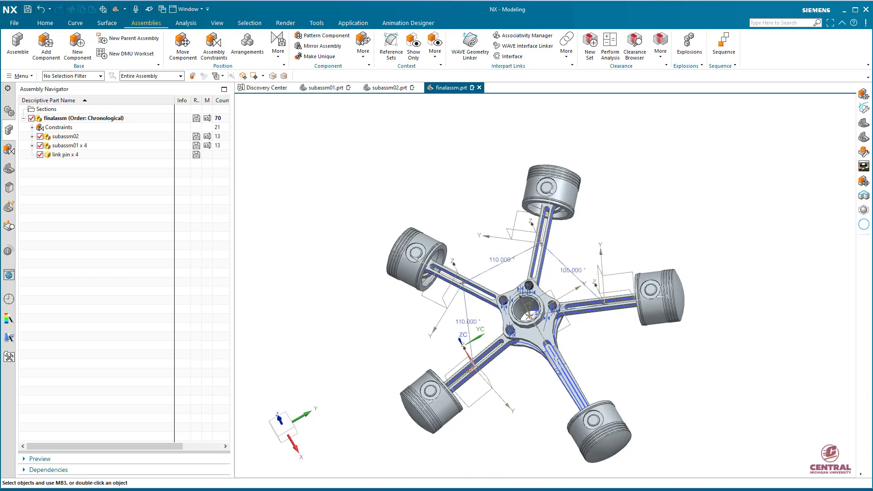
Step: Edit the Angle constraint between SUBASSM02 and SUBASSM01, setting the master rod's angle to the adjacent articulated rod to 105°
middle_drag(536, 314, 544, 291)
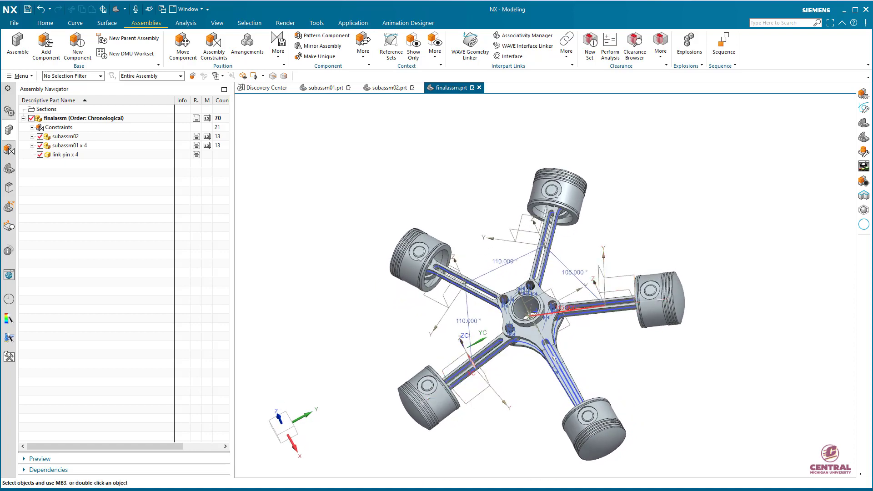
middle_drag(556, 335, 528, 312)
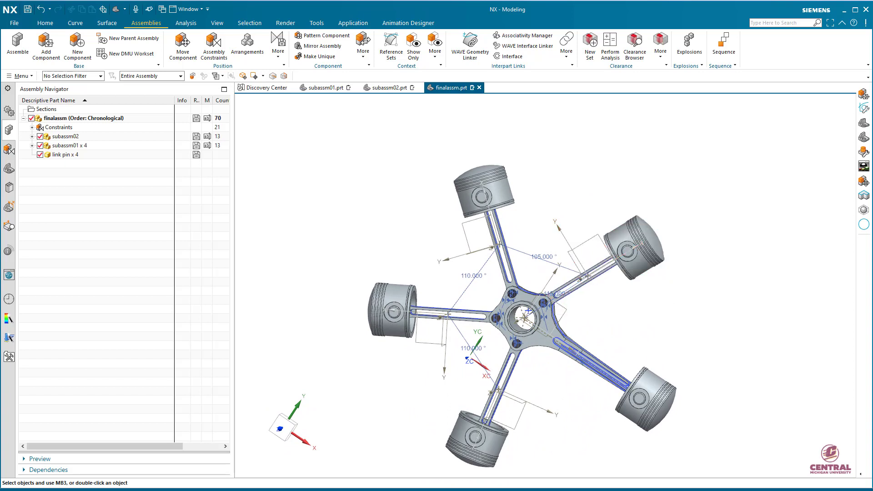
click(32, 127)
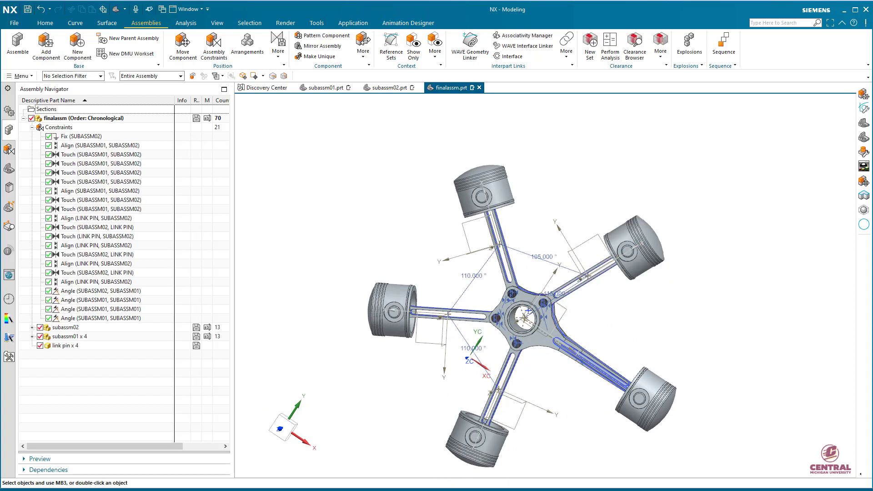
double_click(100, 291)
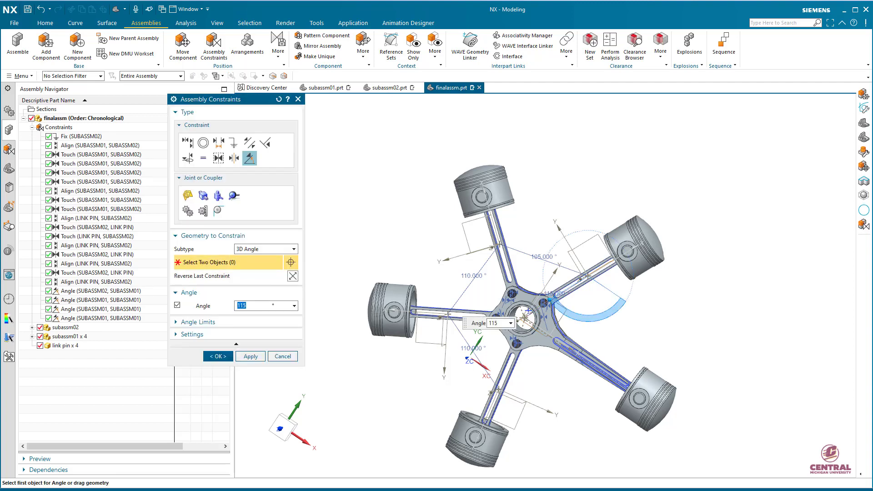
text(105)
key(Return)
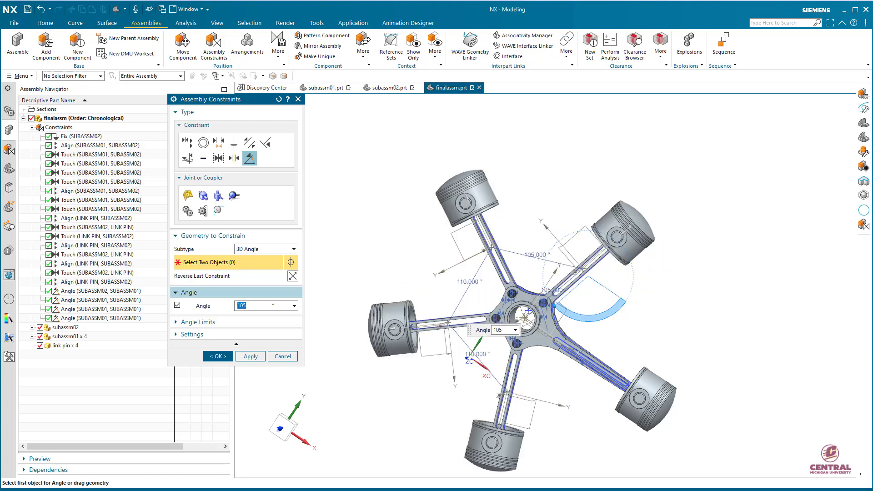
click(218, 356)
Step: Replace the master rod's reference set with MODEL to hide its datums and sketch curves
middle_drag(366, 447, 397, 354)
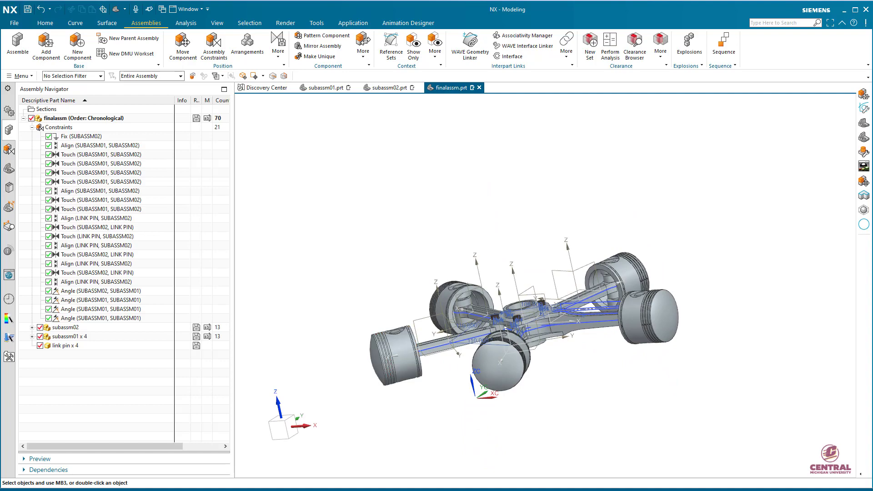
middle_drag(394, 300, 346, 387)
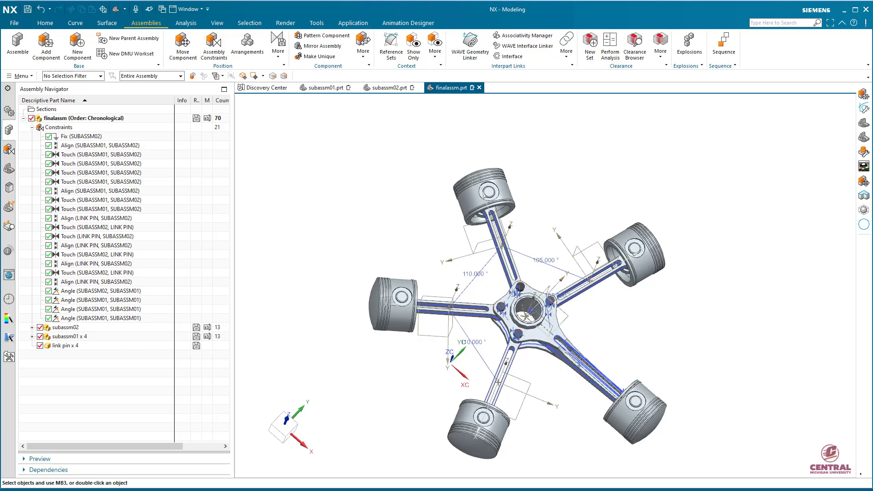
key(Home)
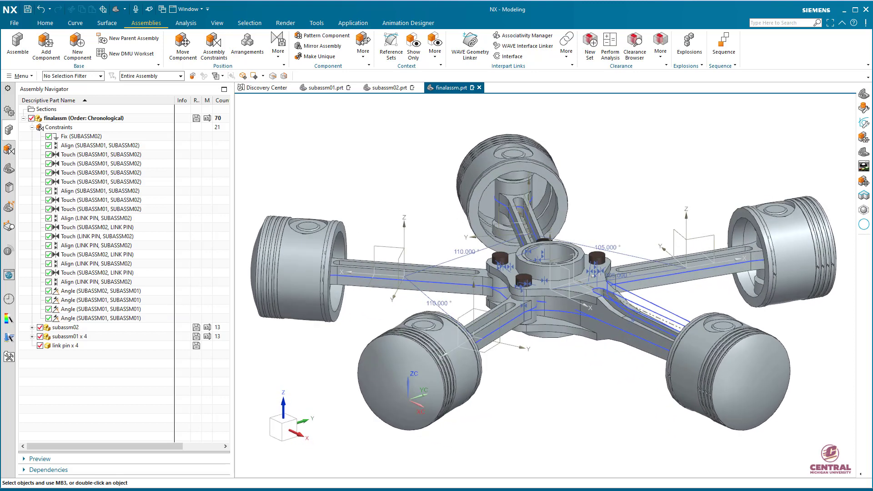
scroll(546, 336, down, 2)
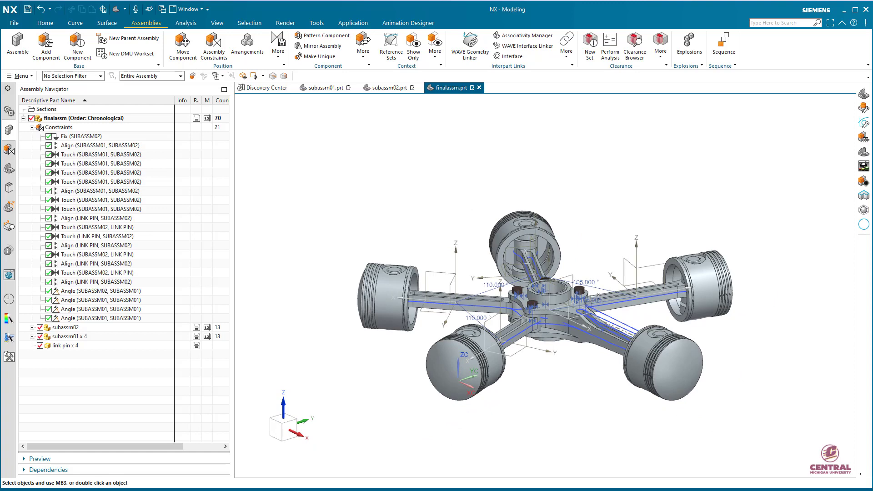
scroll(591, 368, up, 1)
right_click(583, 330)
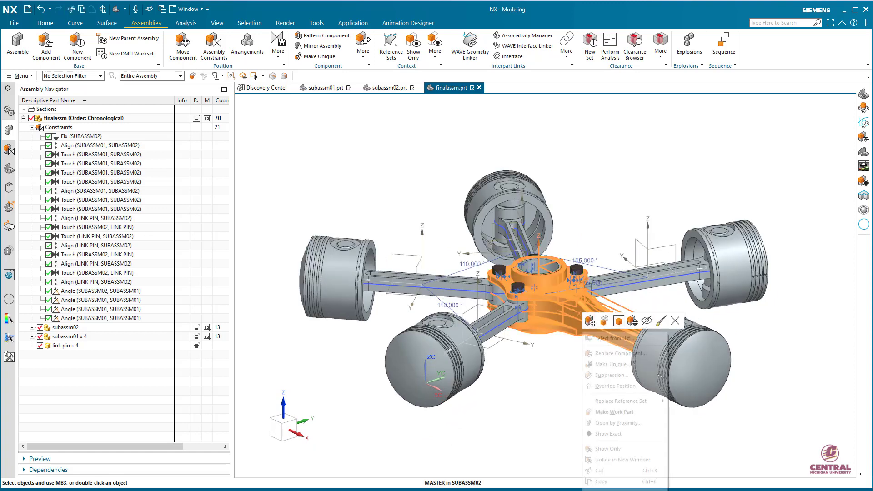
mouse_move(623, 401)
click(688, 402)
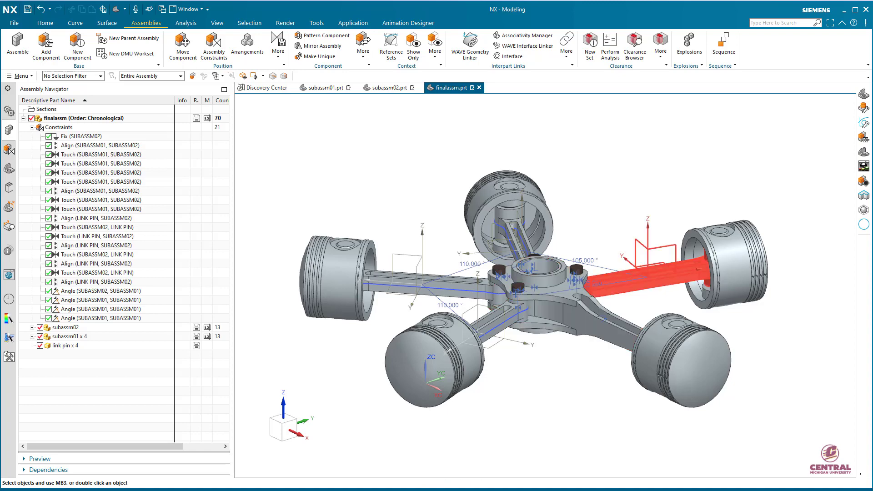
Step: Replace the articulated rod's reference set with MODEL to hide the rods' datum planes and sketch curves
right_click(641, 286)
mouse_move(672, 355)
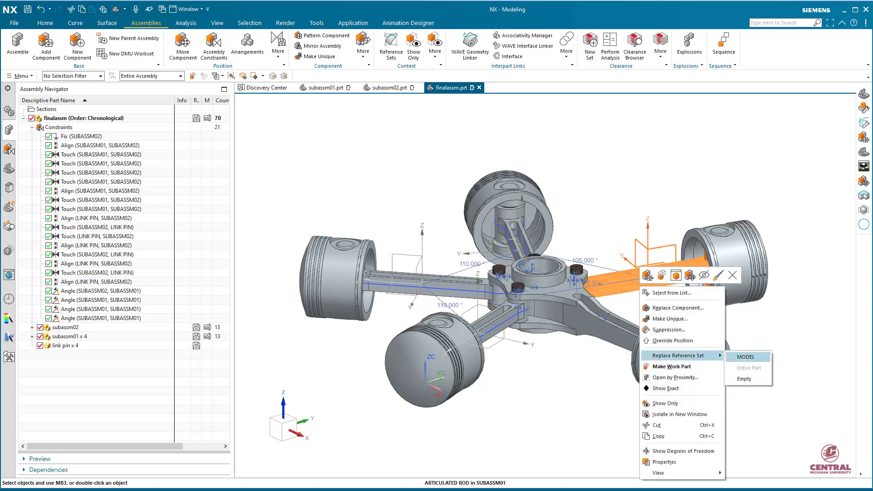
click(746, 356)
middle_drag(544, 248, 552, 318)
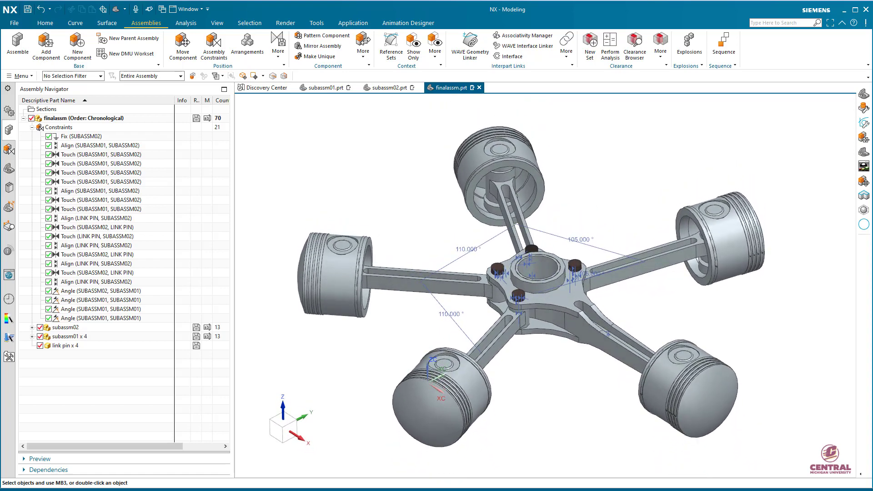
Step: Turn off the display of the assembly constraints in the graphics window, and turn it back on
middle_drag(548, 381, 544, 348)
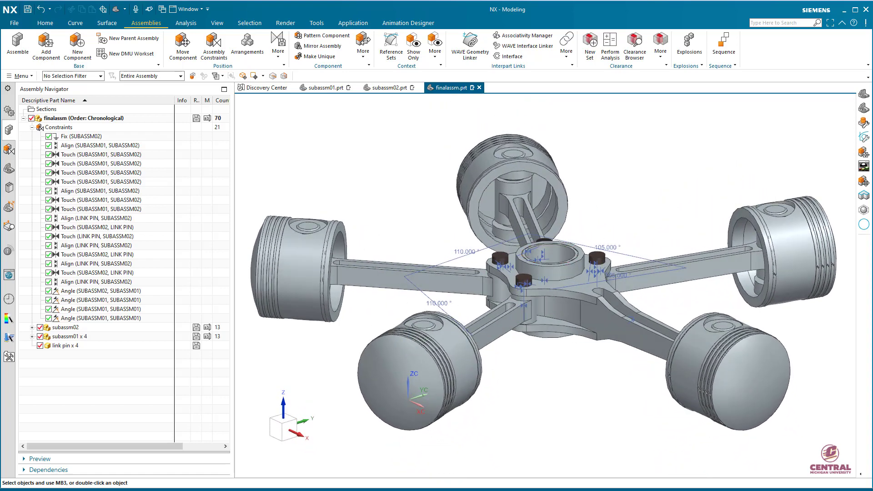
scroll(545, 348, down, 2)
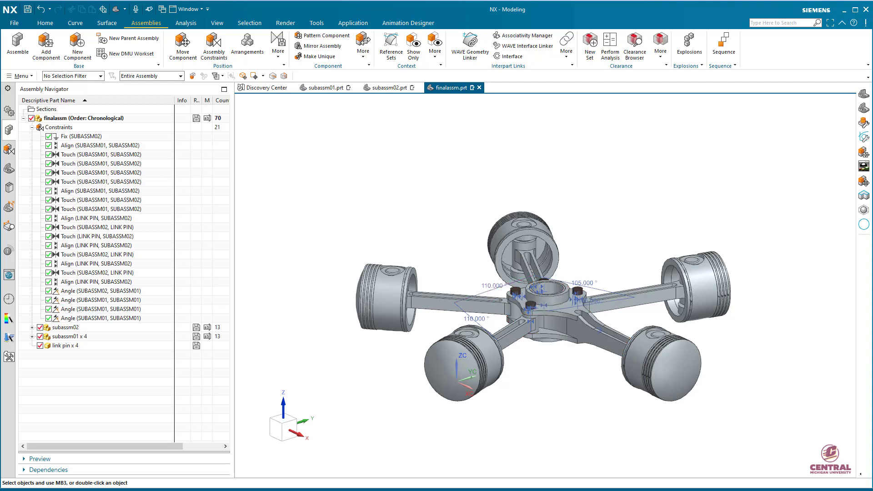
click(41, 128)
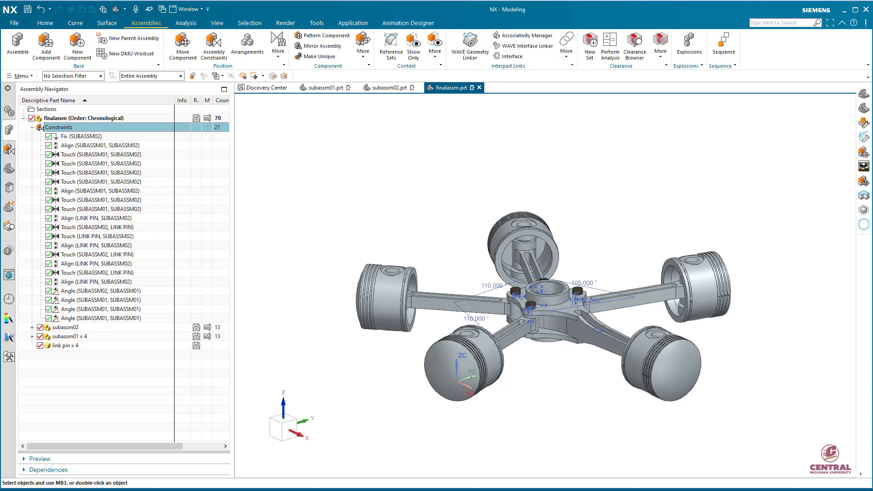
right_click(72, 128)
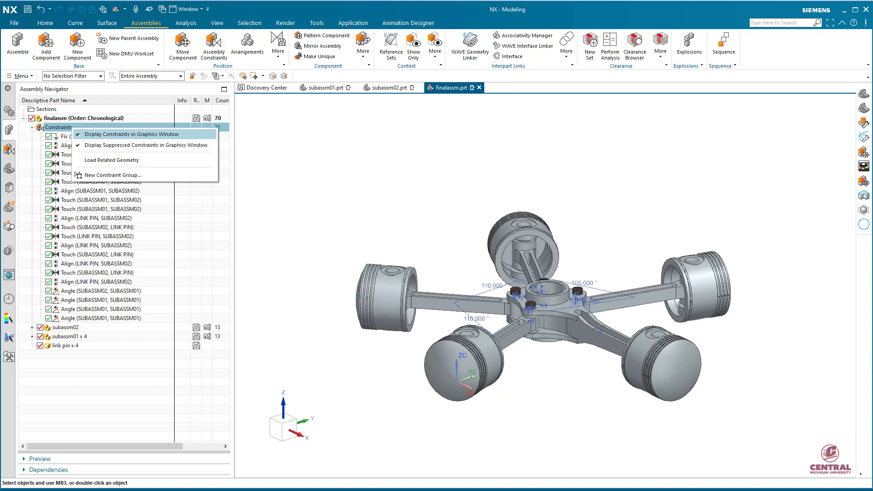
click(114, 134)
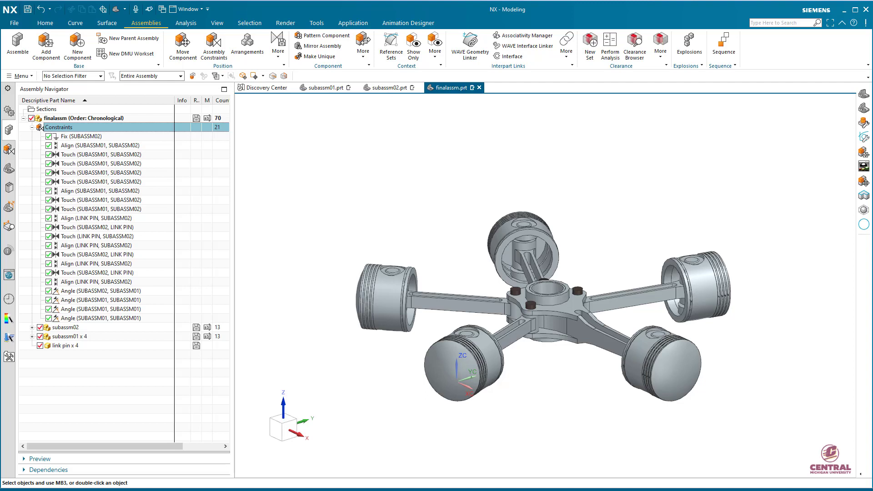
right_click(41, 128)
click(73, 132)
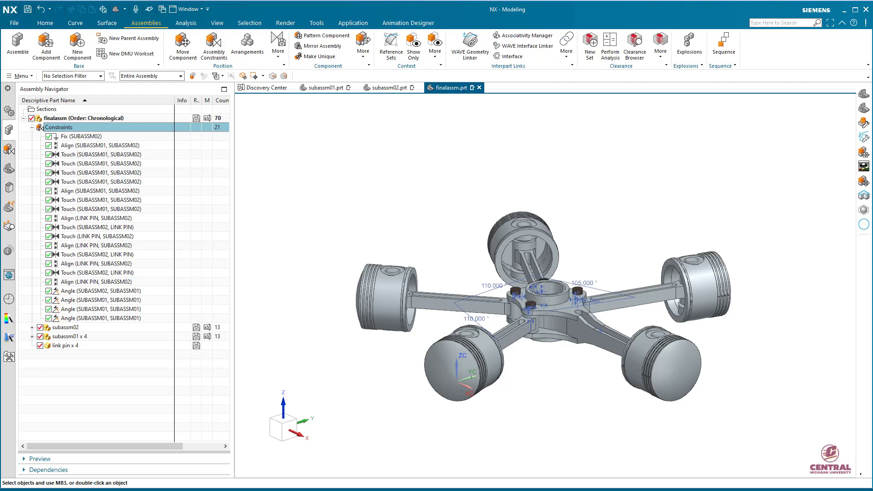
Step: Examine the component structure of subassm02 and subassm01 and the constraints inside subassm02 in the assembly tree
click(32, 327)
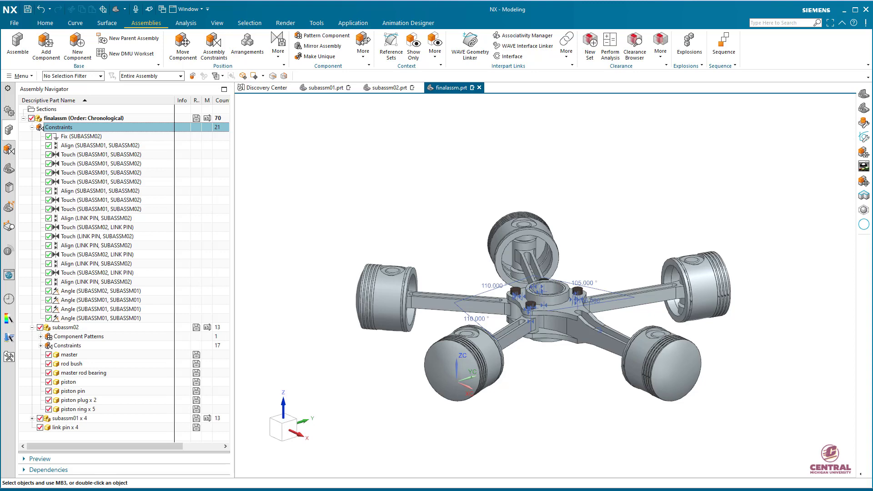
click(32, 418)
scroll(120, 273, down, 1)
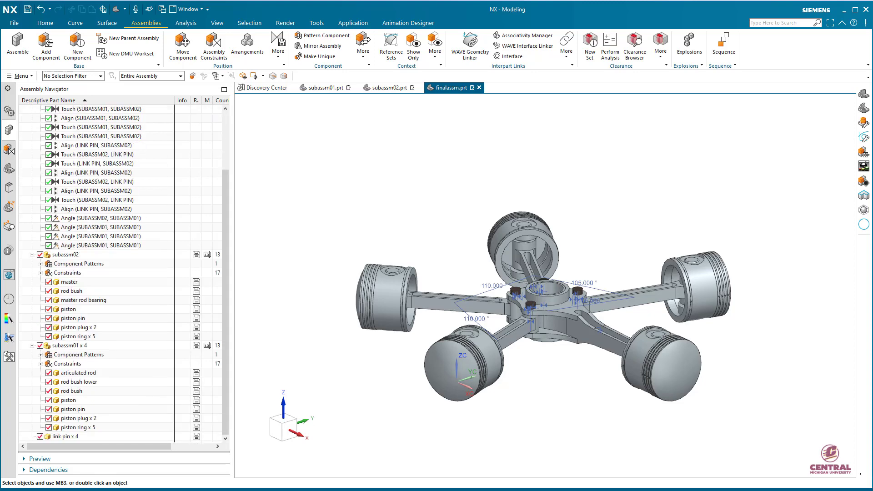
scroll(121, 273, up, 3)
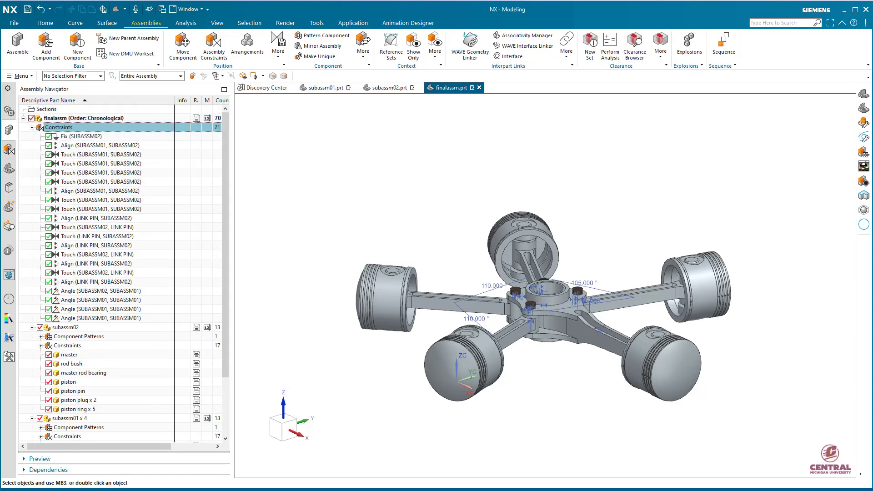
click(33, 127)
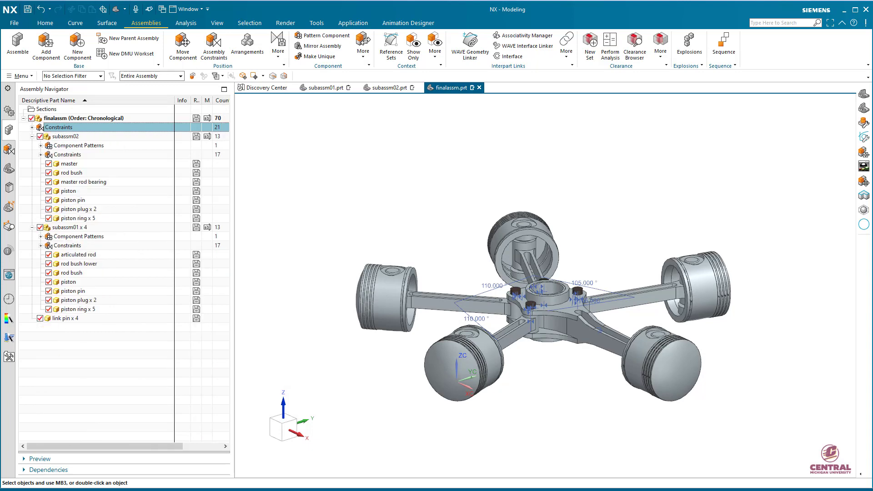
click(41, 154)
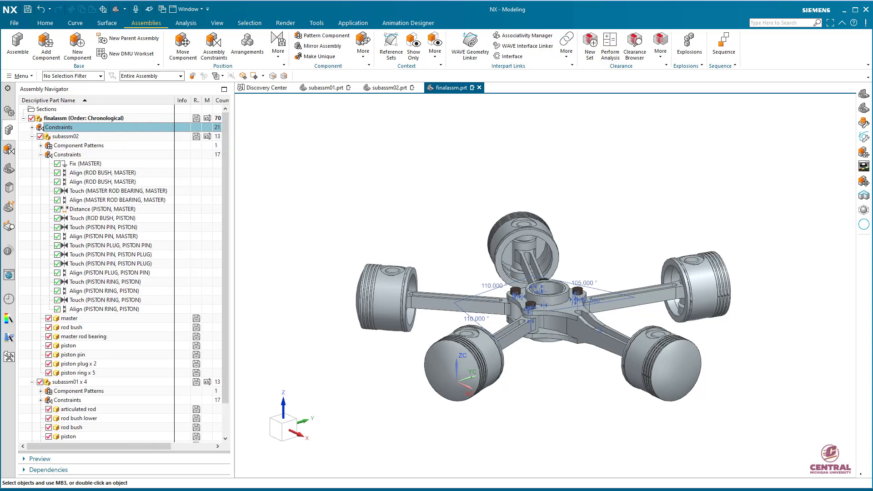
click(41, 155)
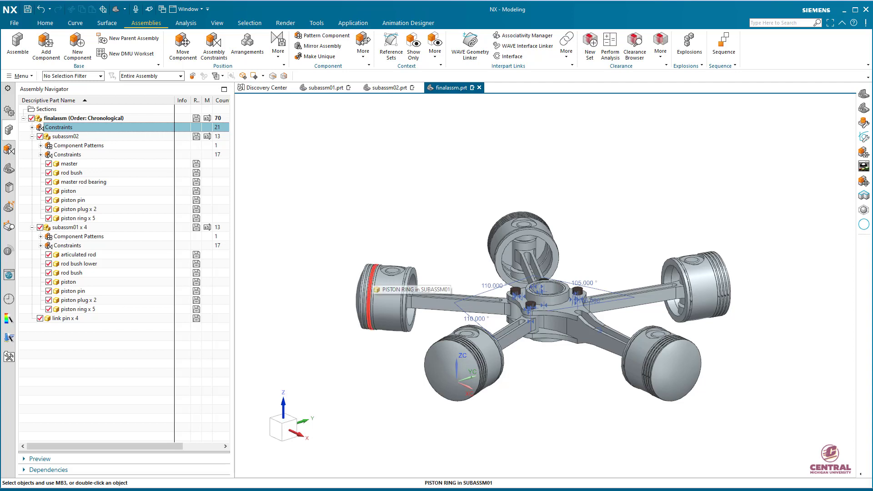
Step: Save the final assembly and create a new explosion in the work view without moving any components
click(28, 8)
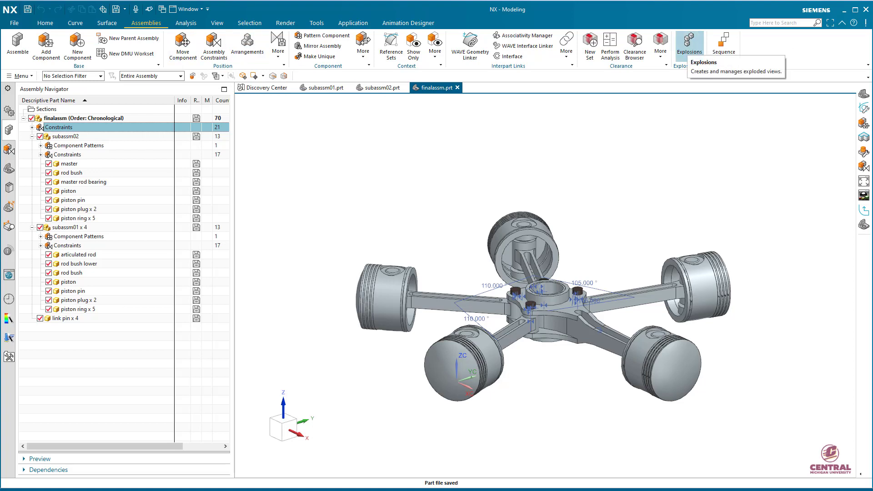
click(689, 43)
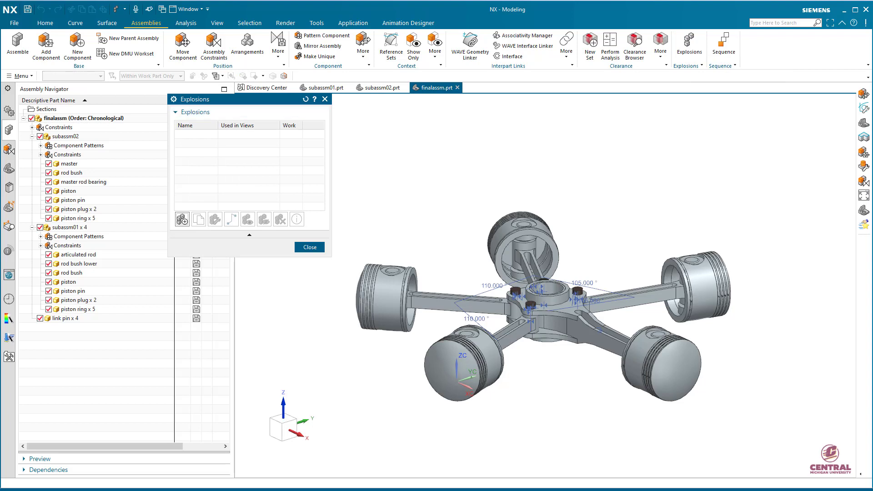
drag(227, 99, 741, 99)
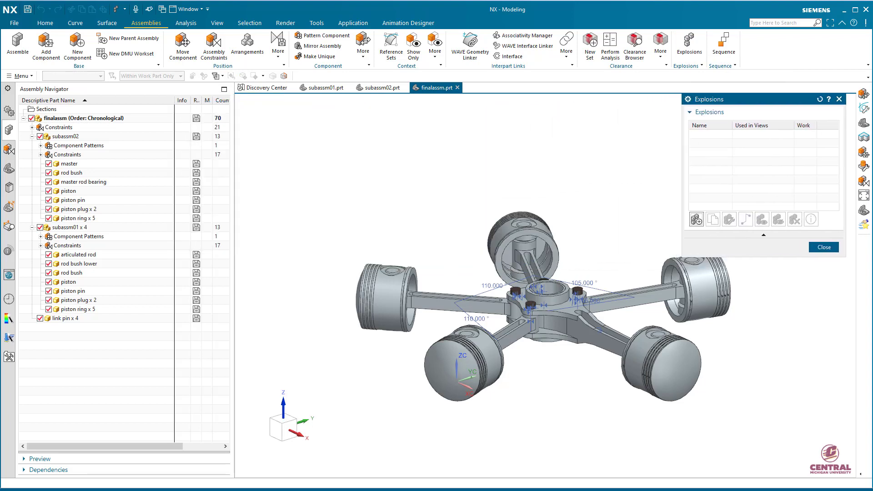
shift+middle_drag(545, 286, 473, 310)
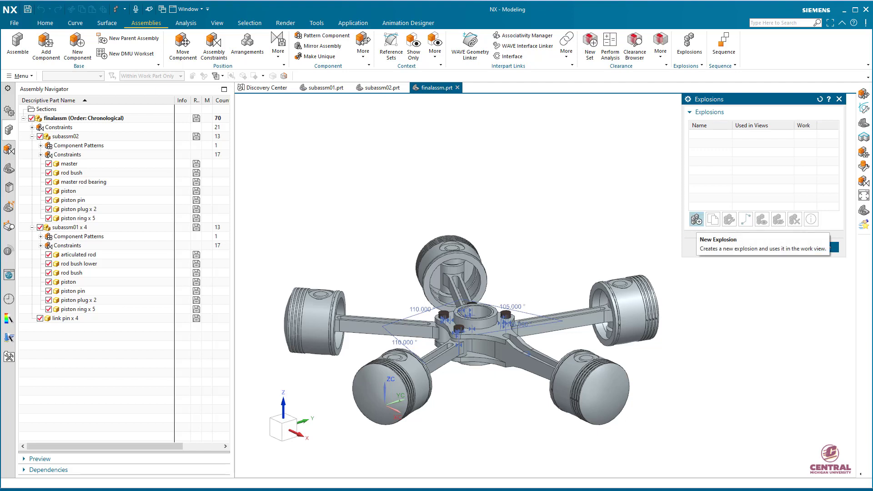
click(696, 220)
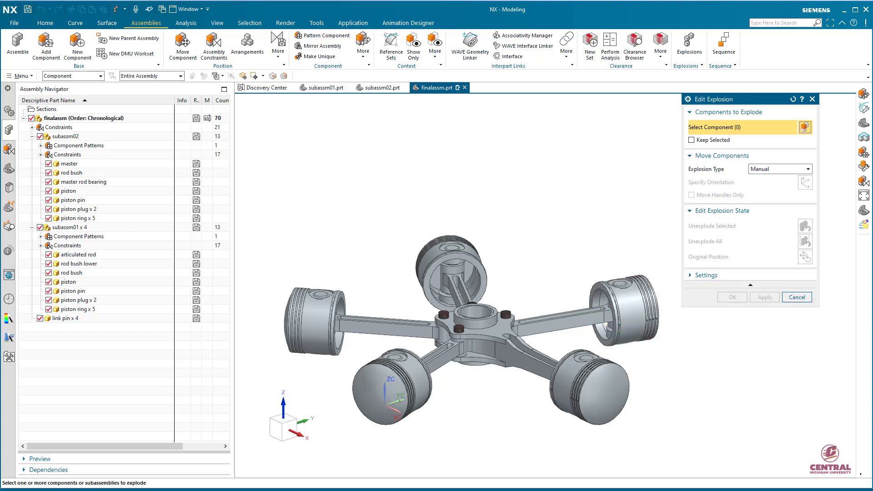
middle_drag(487, 283, 437, 315)
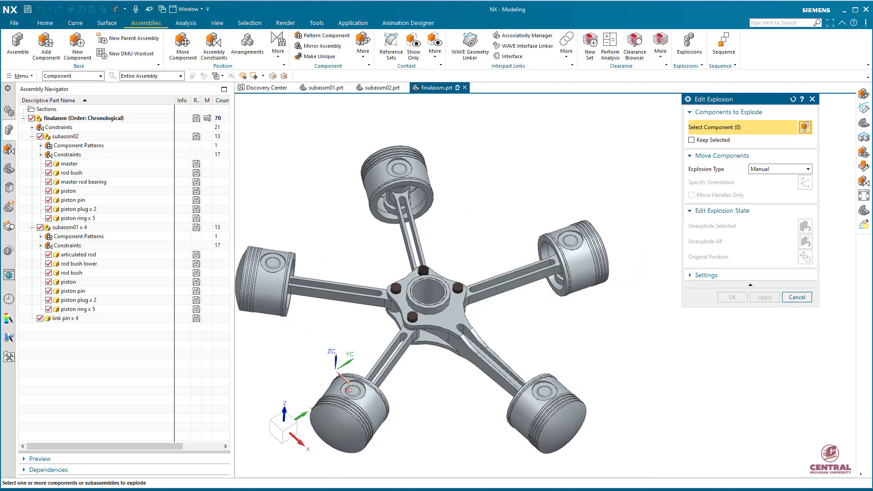
middle_drag(435, 246, 439, 314)
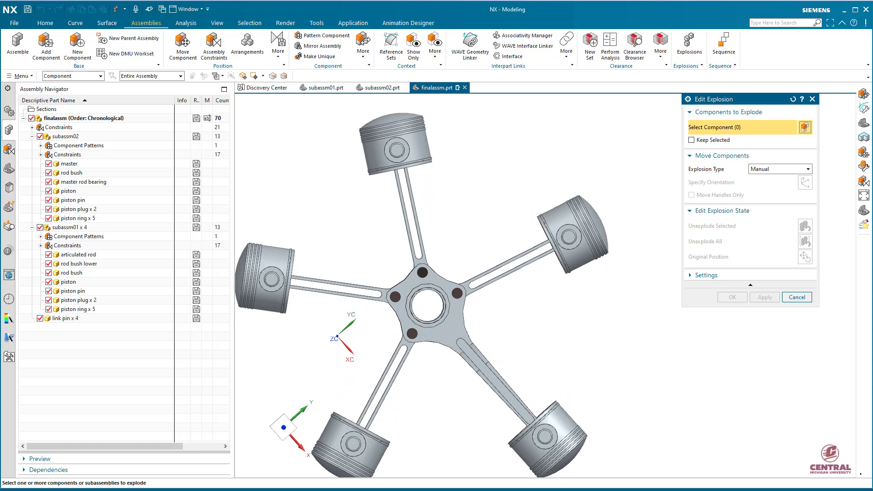
middle_drag(591, 332, 591, 291)
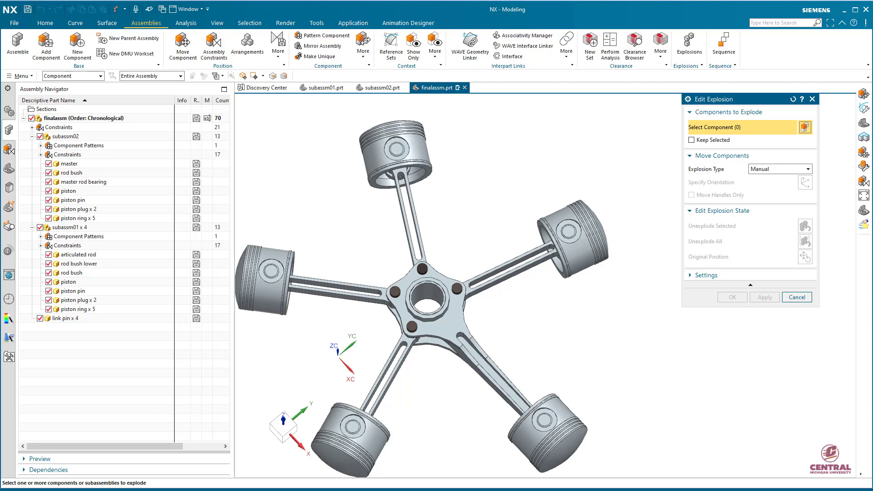
click(797, 297)
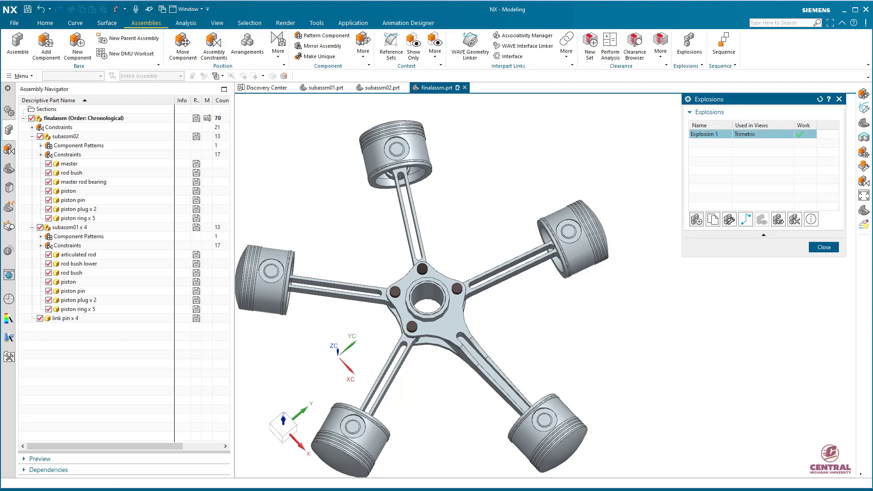
Step: Unpack the grouped subassm01 components into individual entries and collapse the first one
right_click(68, 228)
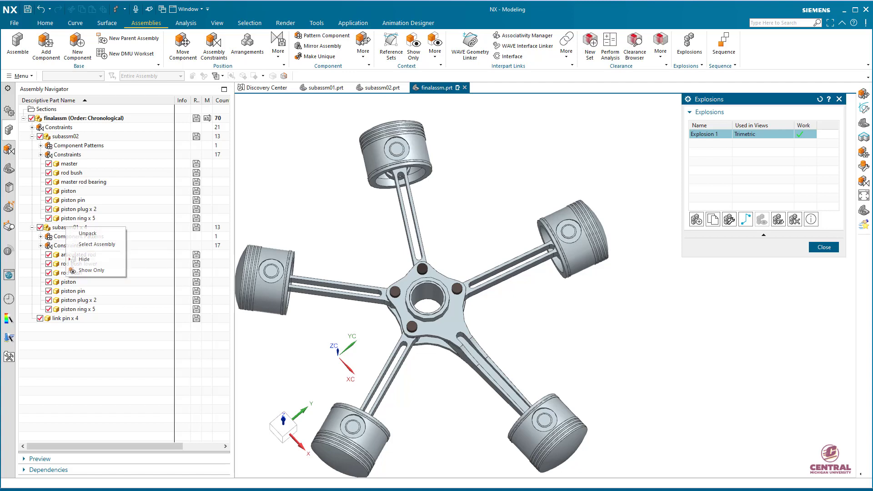
click(84, 234)
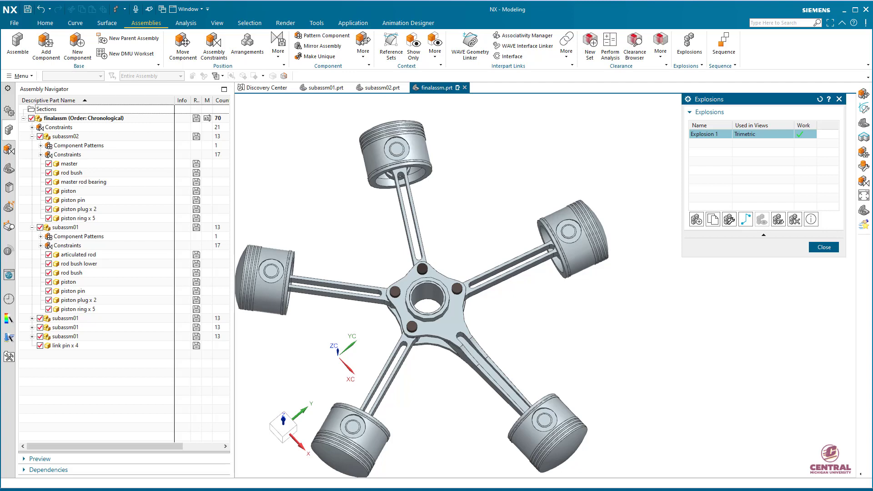
click(33, 227)
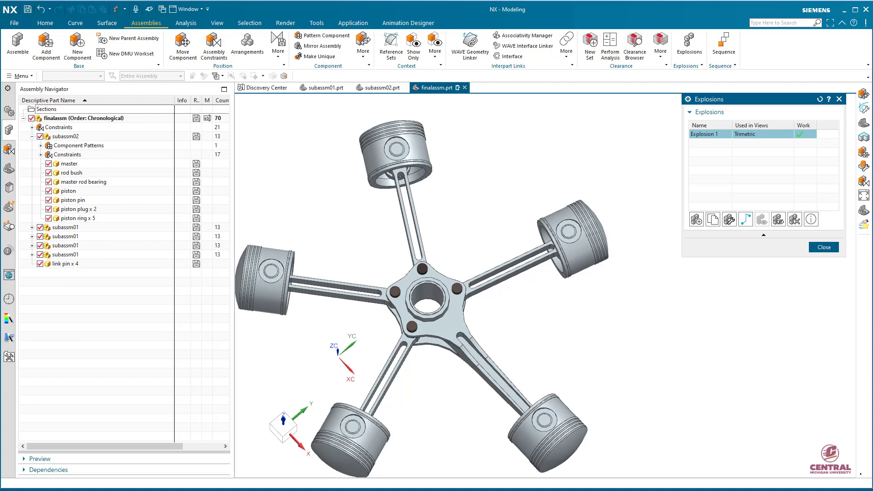
click(66, 227)
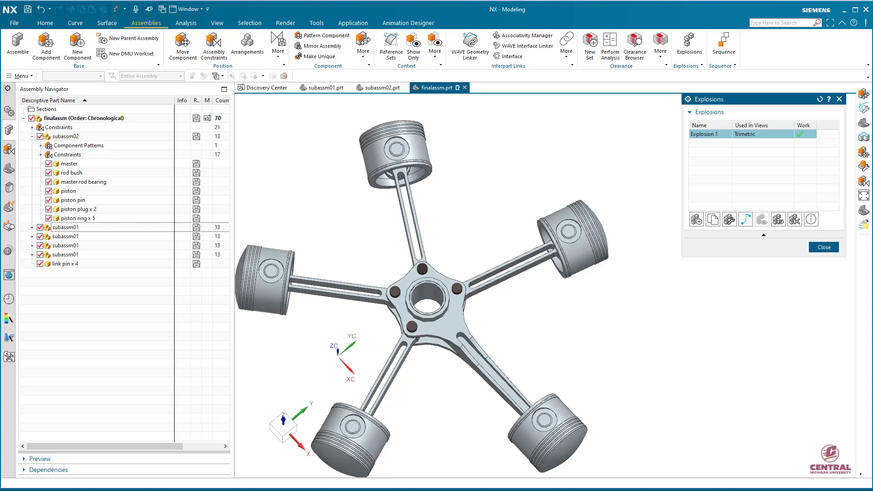
Step: Hide Explosion 1 from the work view and show it again, twice
click(778, 219)
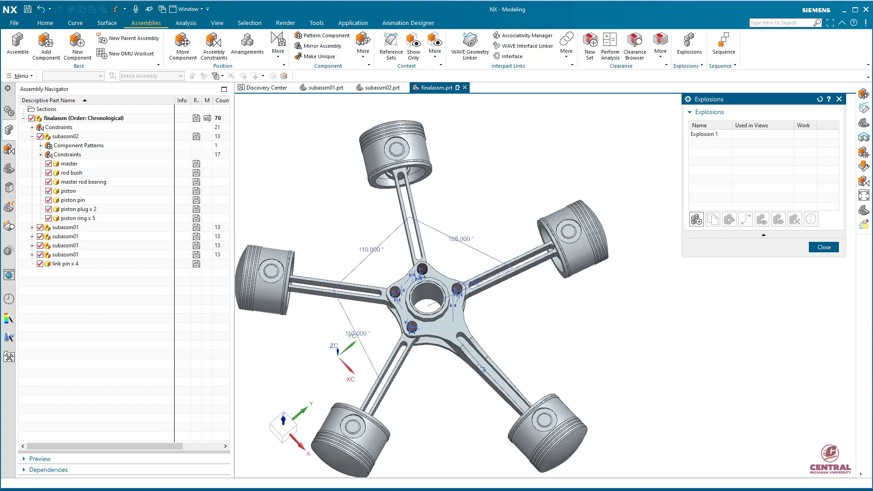
click(66, 228)
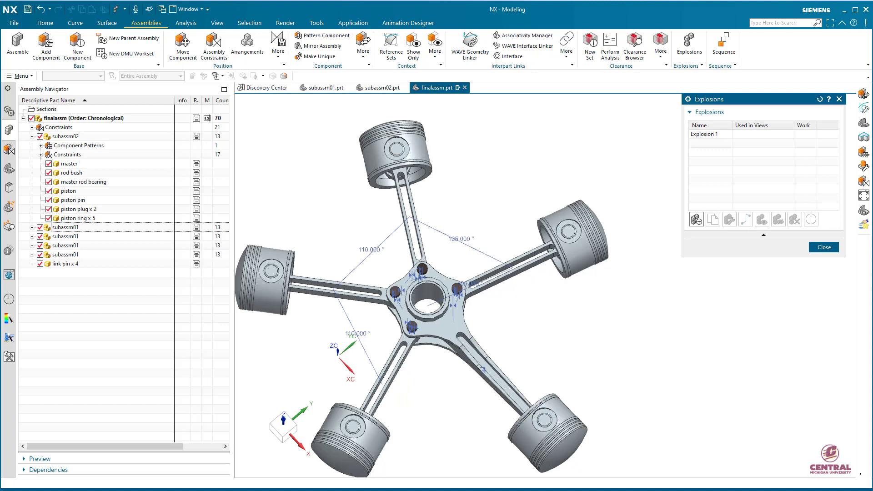
double_click(704, 134)
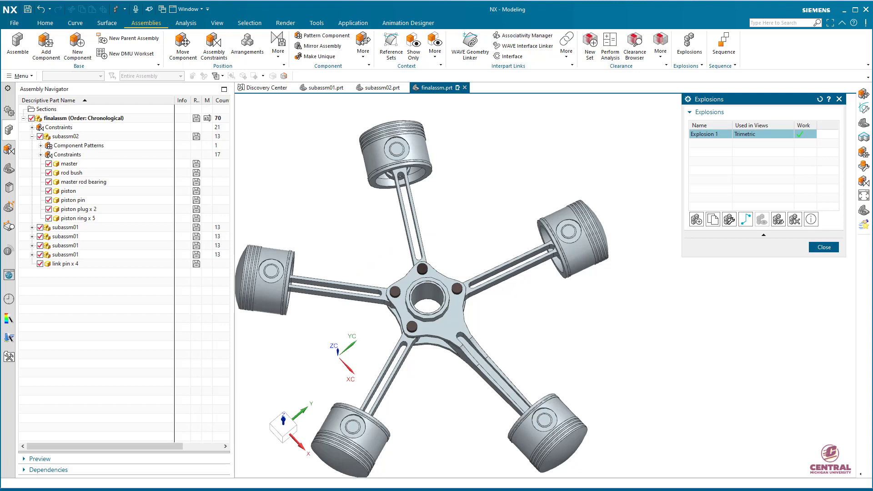
click(778, 219)
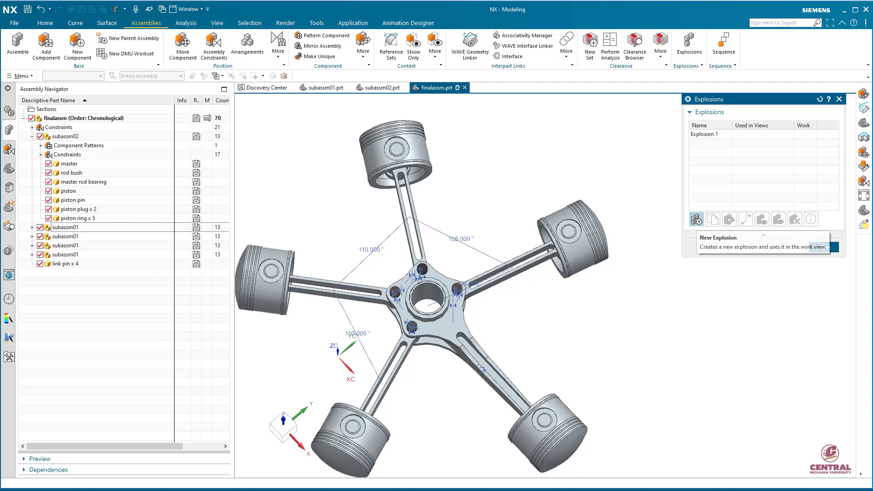
click(709, 134)
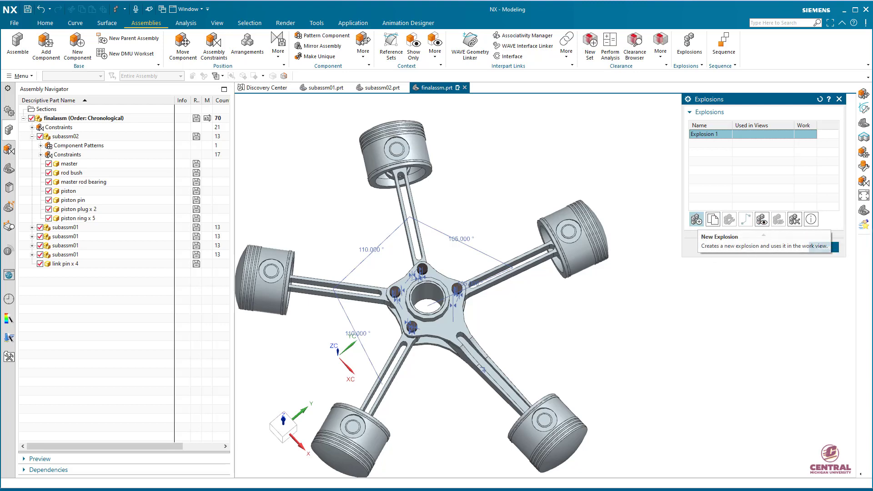
click(762, 220)
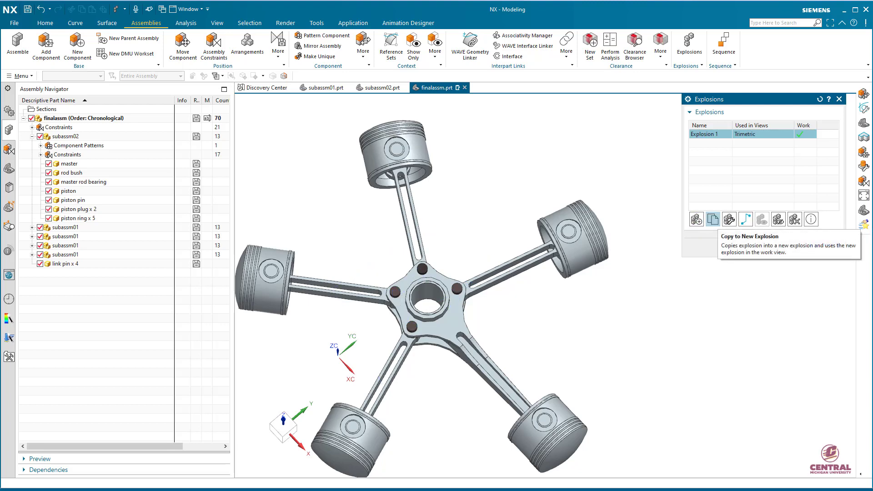
Step: Start editing Explosion 1 and rotate only the move handles of the first subassm01, without moving the subassembly
click(824, 247)
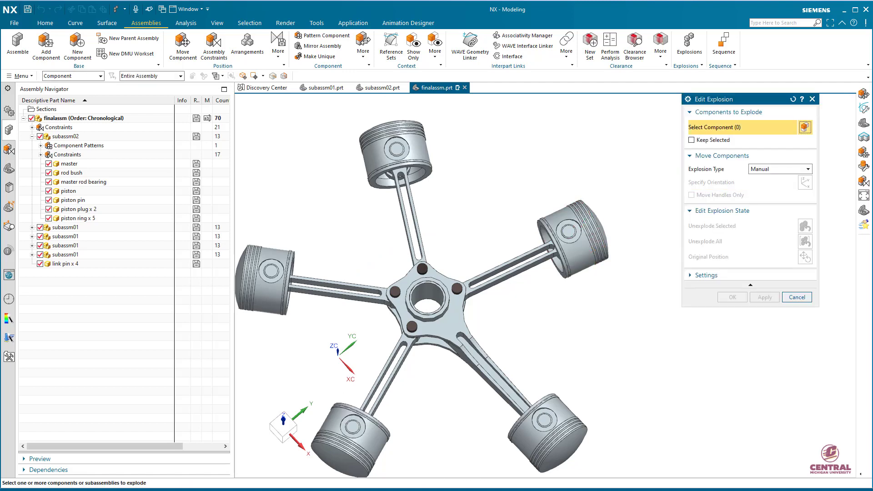
click(66, 227)
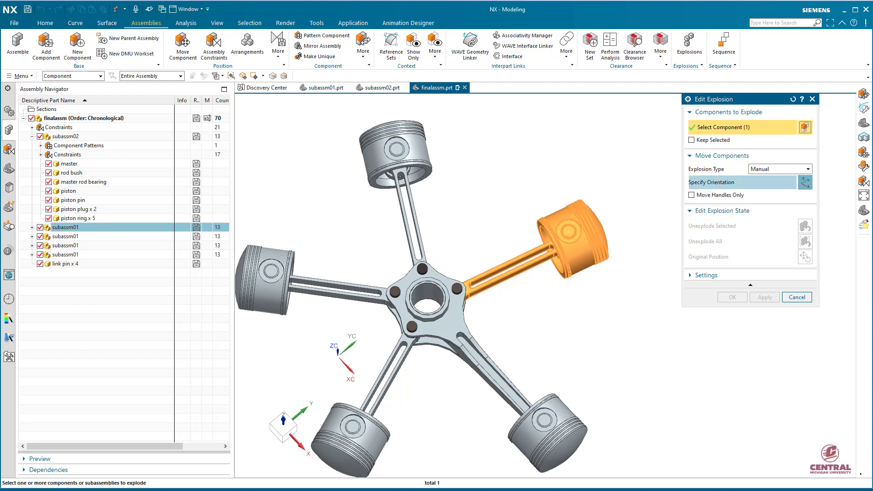
click(741, 182)
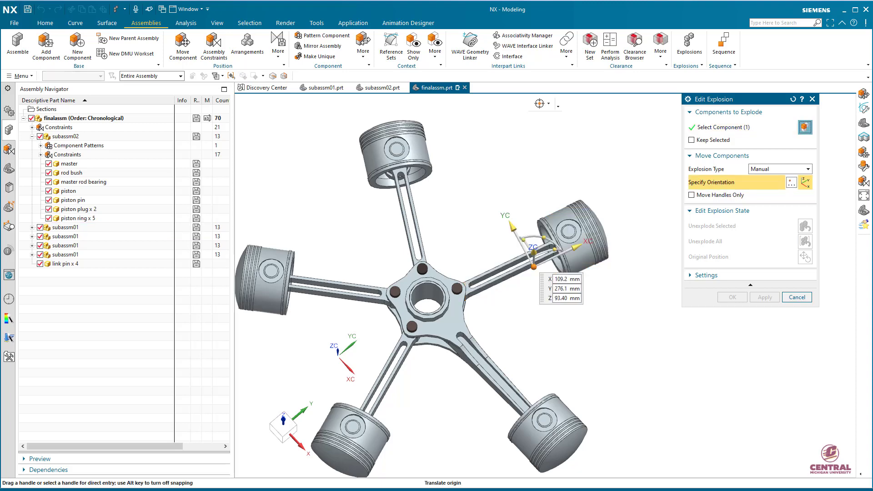
middle_drag(435, 273, 438, 312)
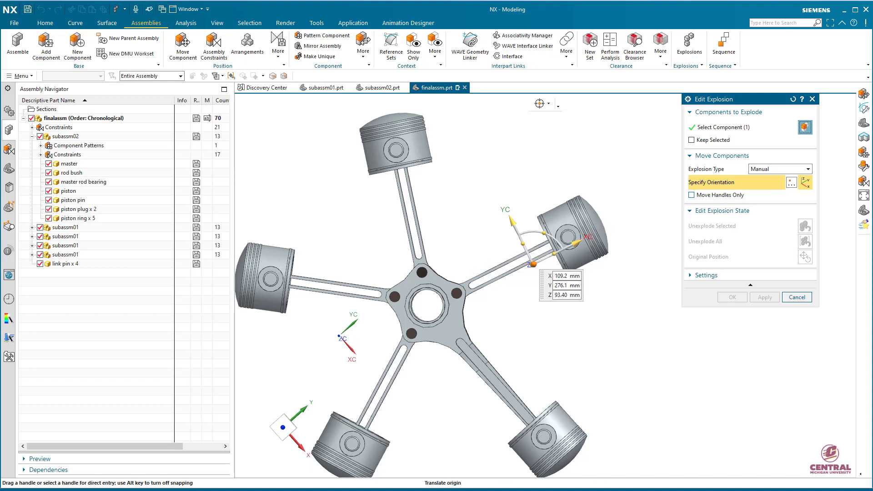
click(691, 195)
drag(544, 233, 574, 204)
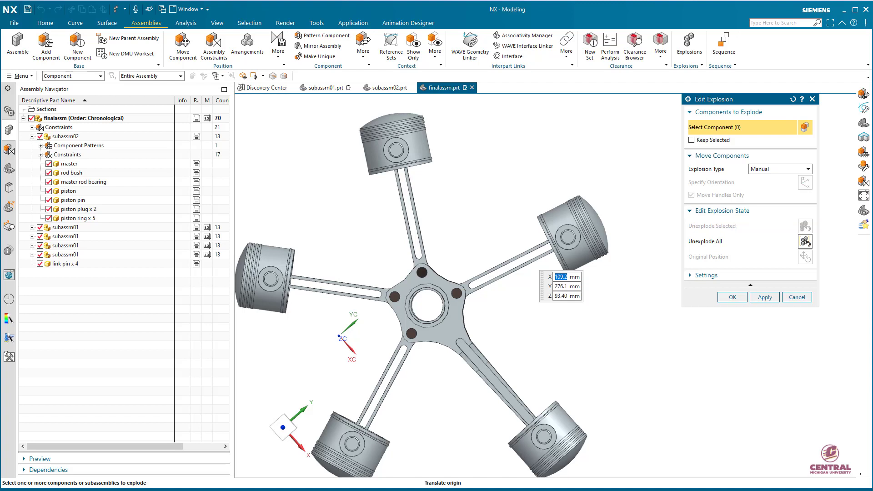
Step: Keep the explosion type Manual and rotate the first subassm01's move handles so XC runs along its rod
click(780, 169)
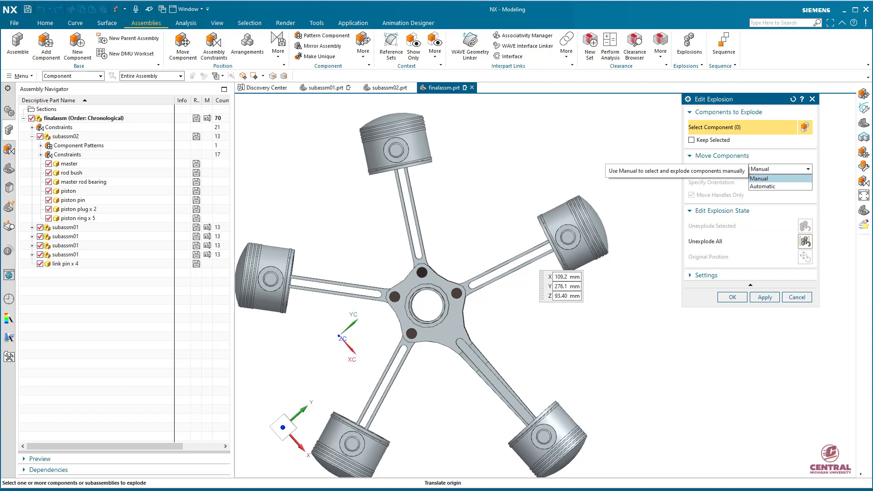
click(780, 178)
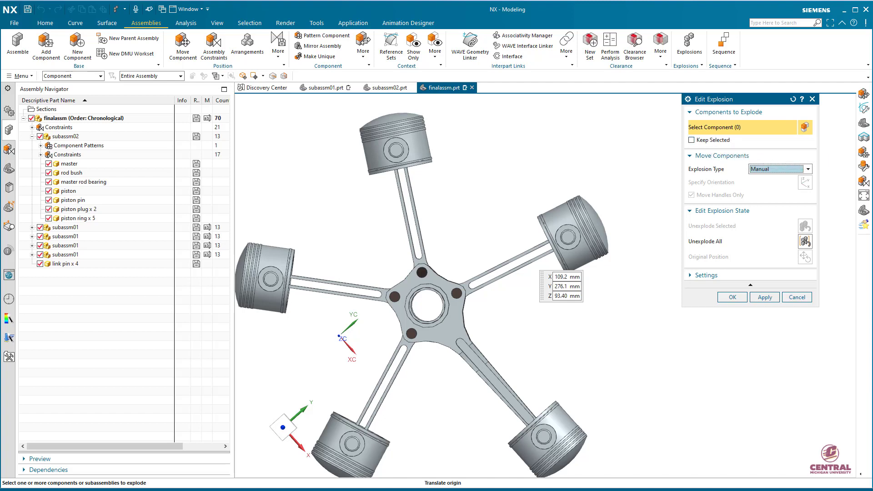
click(572, 232)
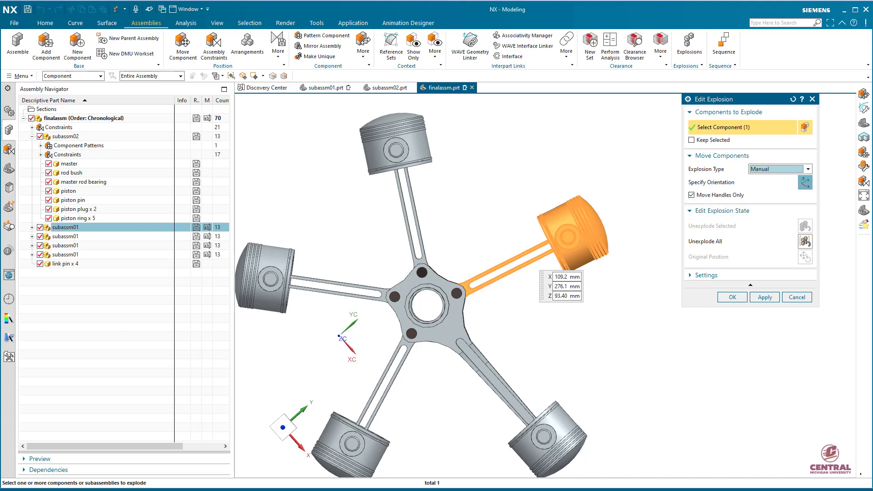
click(737, 182)
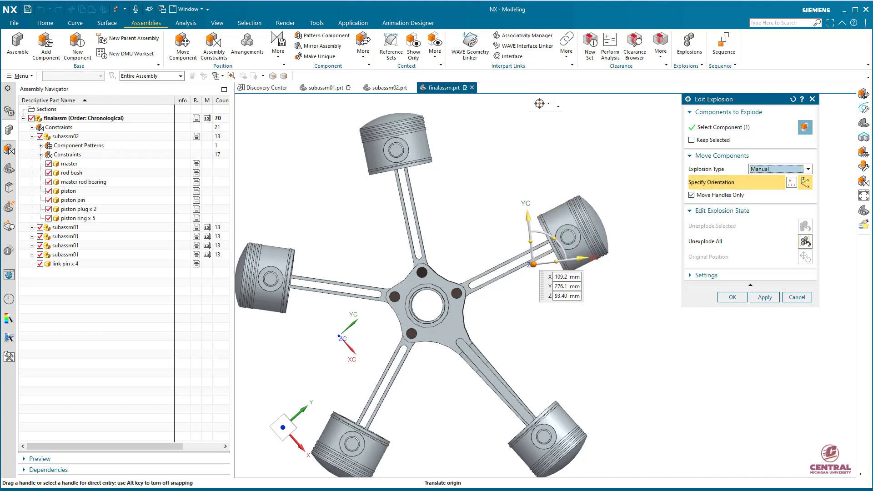
drag(555, 238, 544, 234)
middle_click(544, 233)
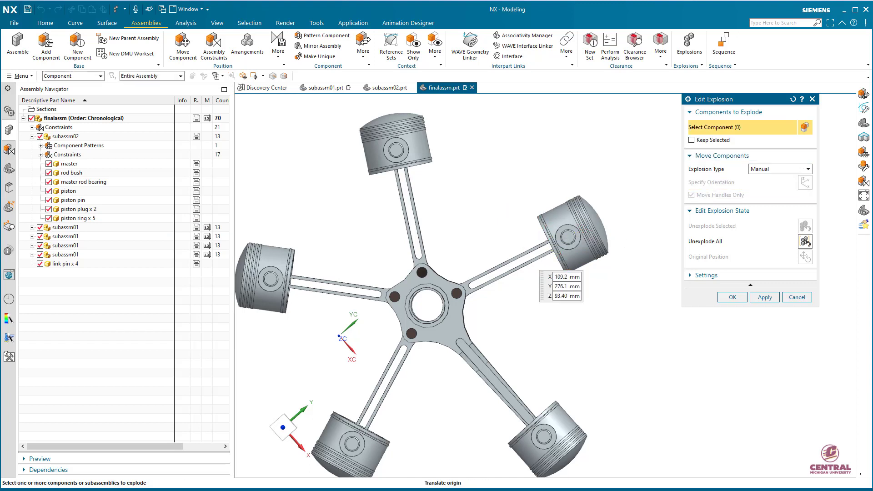
Step: Move the first subassm01 outward along its XC axis to about X 120.8, Y 319.5, Z 93.4 mm and accept the explosion edit
click(65, 228)
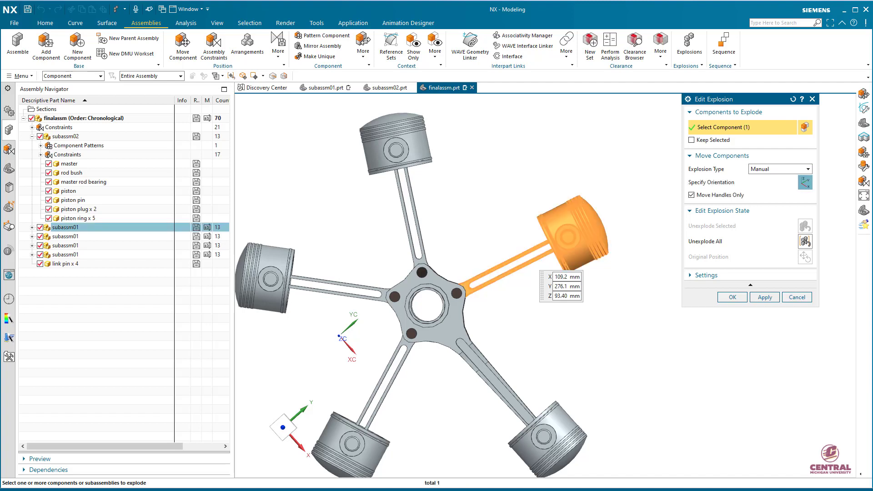
click(742, 182)
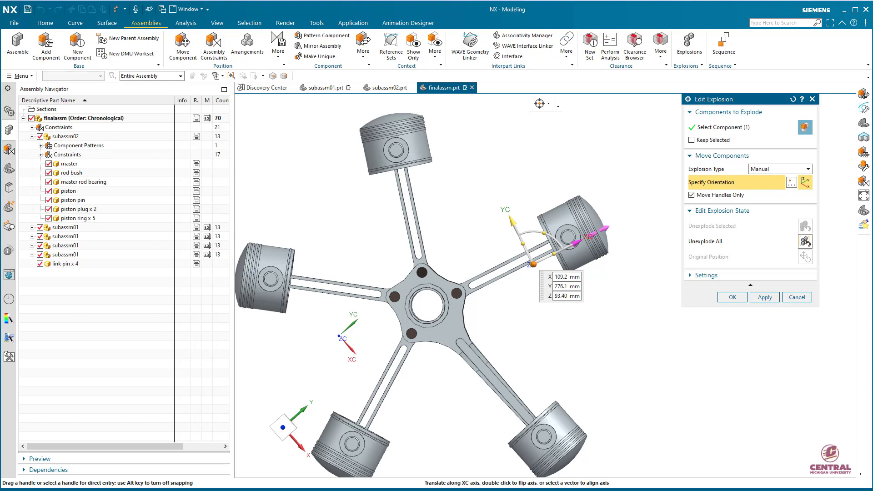
click(691, 195)
drag(586, 238, 606, 228)
middle_click(606, 228)
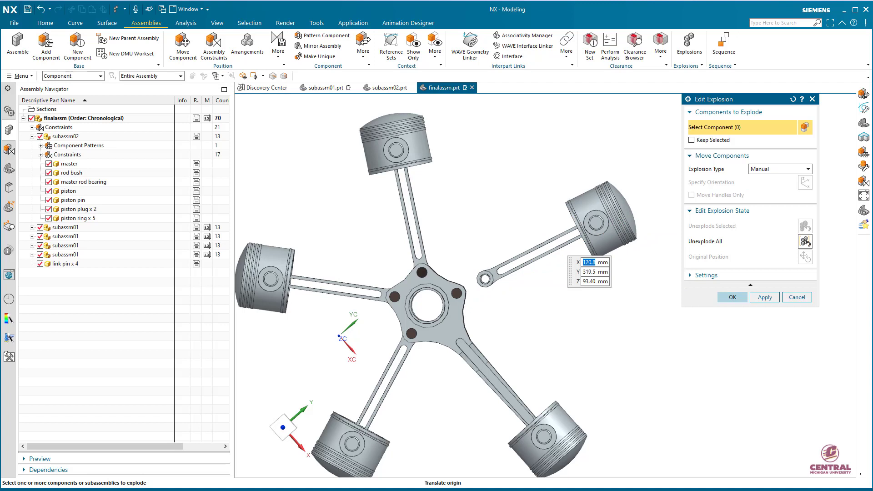
click(732, 298)
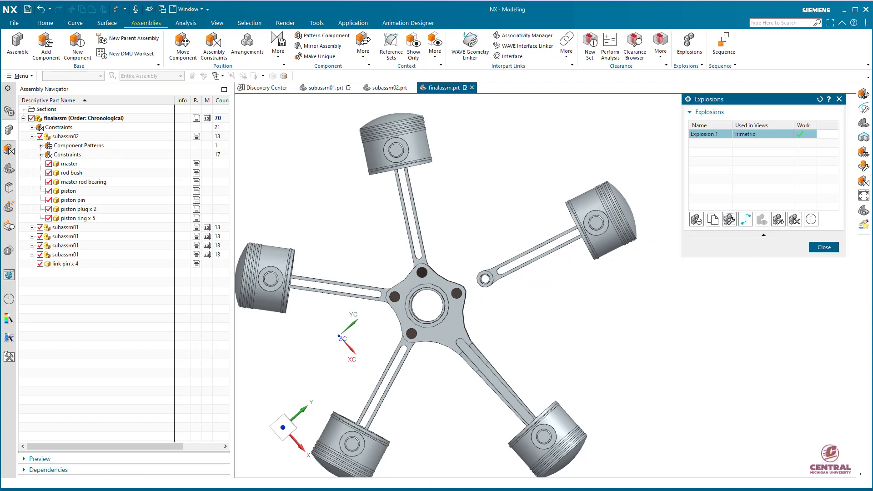
Step: Edit the explosion again and try to align the move handles of the exploded subassembly's piston components with the rod, rotating about ZC
middle_drag(448, 254, 449, 305)
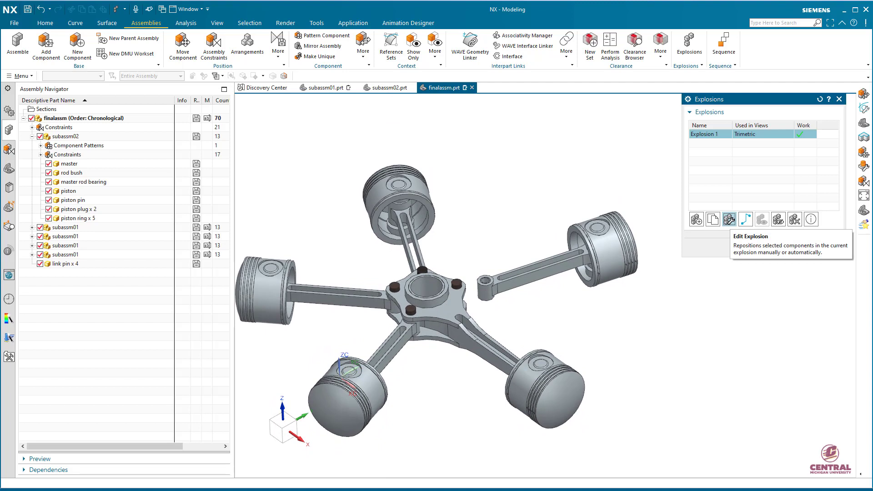
click(729, 220)
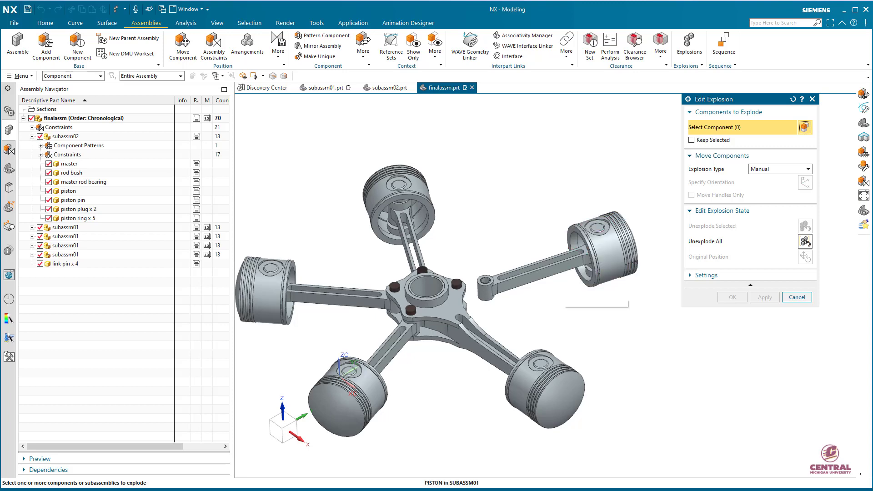
scroll(562, 295, up, 3)
scroll(563, 295, down, 3)
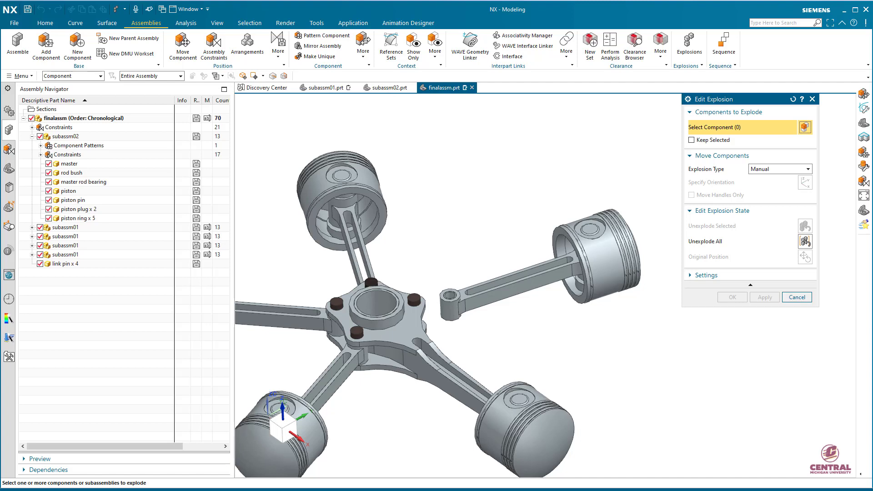
drag(658, 326, 531, 186)
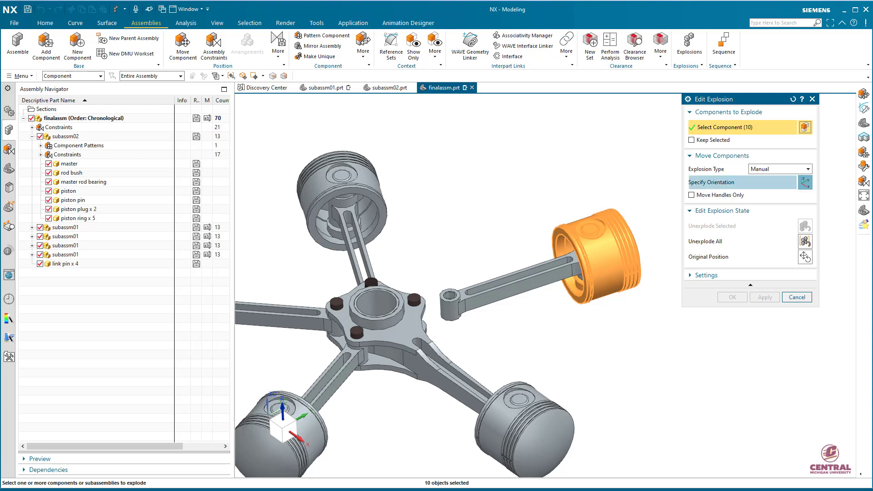
click(727, 182)
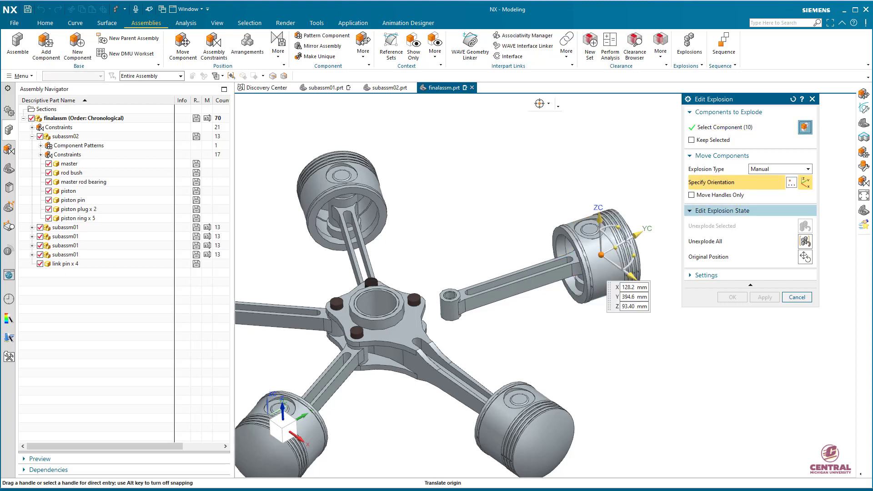
middle_drag(482, 200, 480, 249)
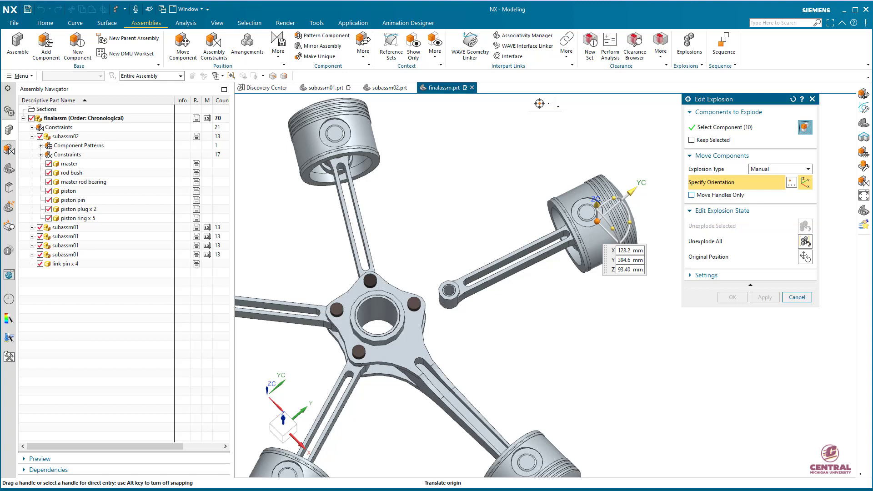
click(691, 195)
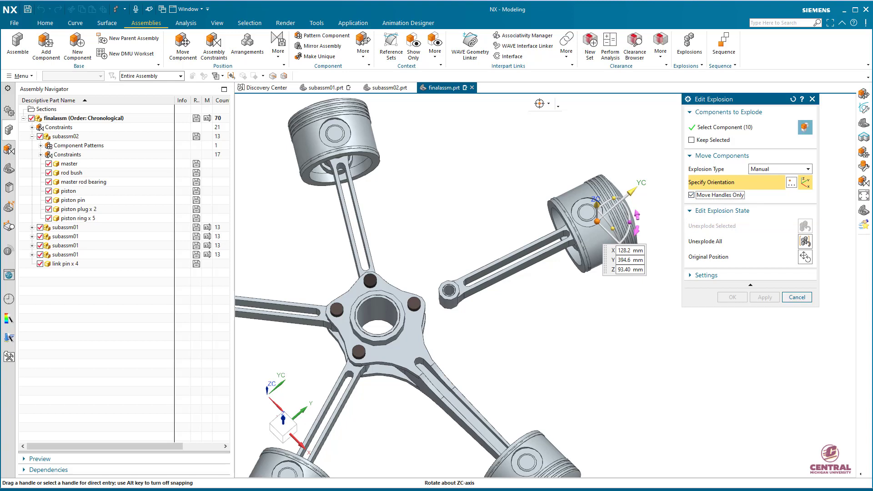
drag(635, 217, 634, 233)
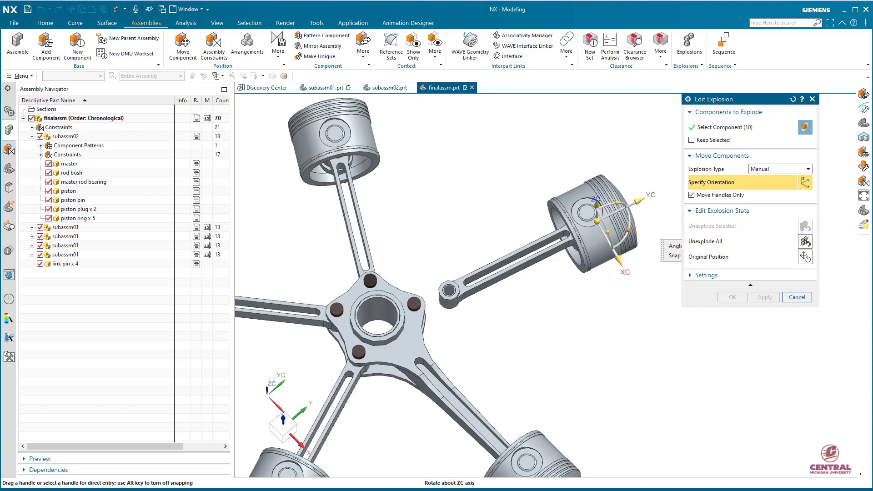
middle_click(633, 233)
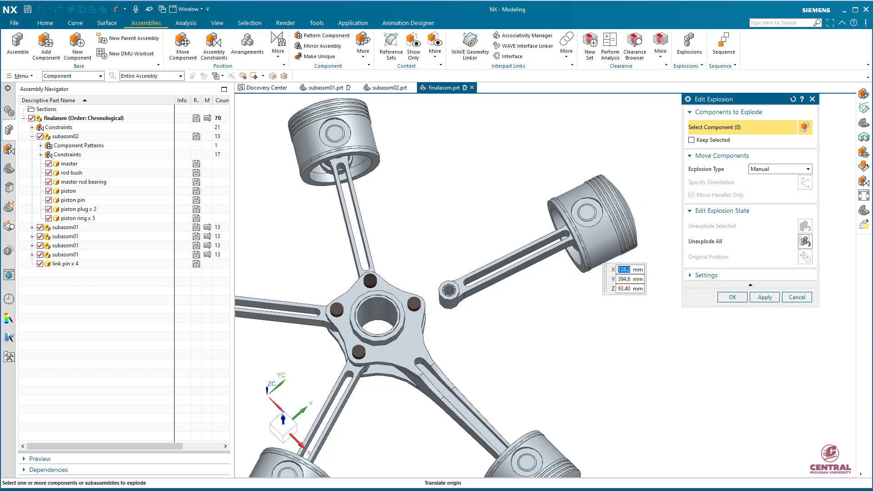
Step: Reselect the ten components of the exploded piston group, retry rotating only their handles about ZC, and accept the edit
drag(672, 324, 523, 136)
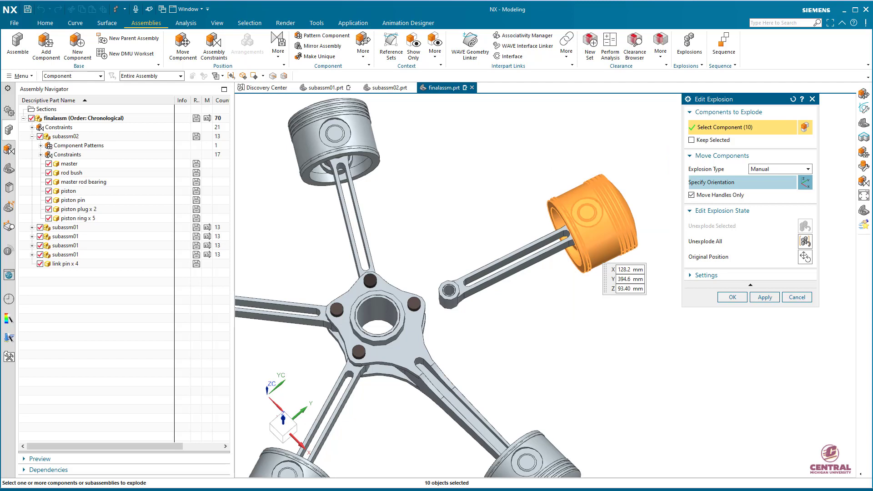
click(692, 195)
click(727, 182)
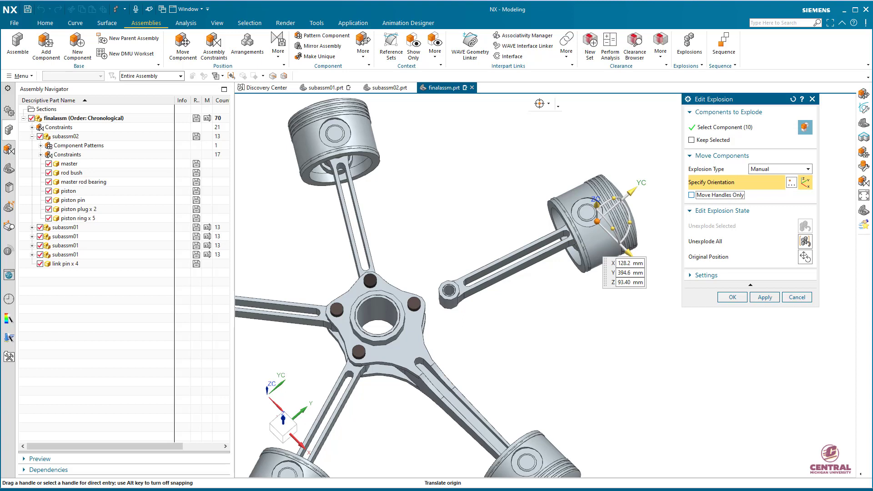
click(691, 195)
drag(630, 222, 629, 230)
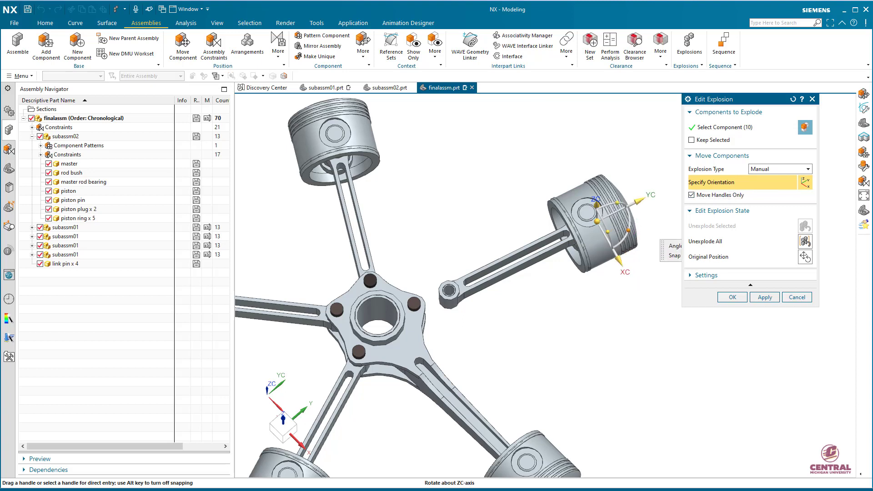
middle_click(628, 230)
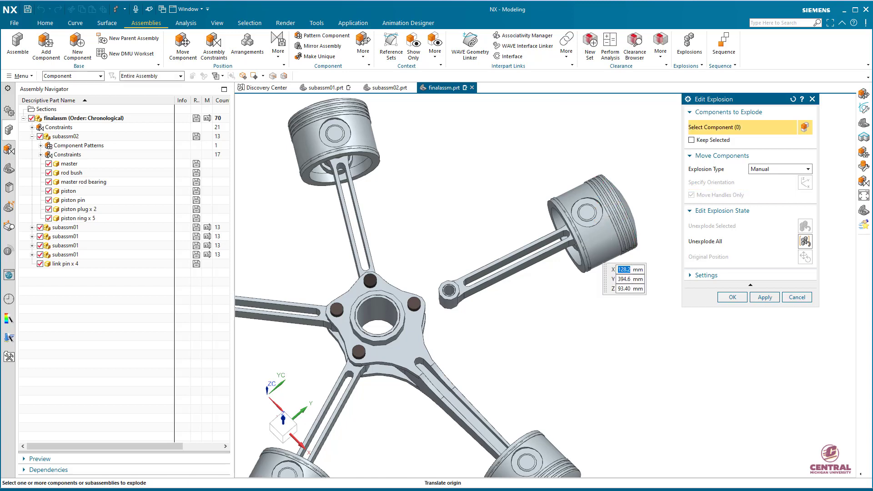
click(732, 296)
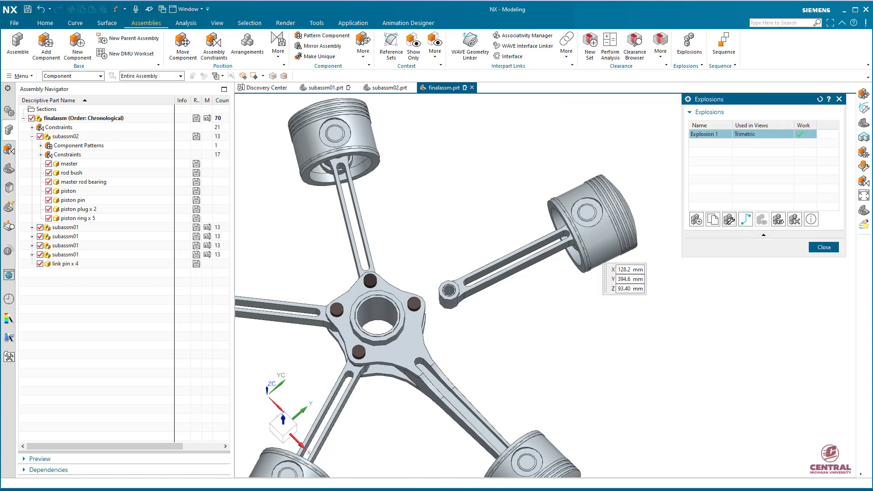
Step: Reopen the explosion for editing and try once more to rotate only the piston group's handles about ZC toward the rod direction
click(729, 219)
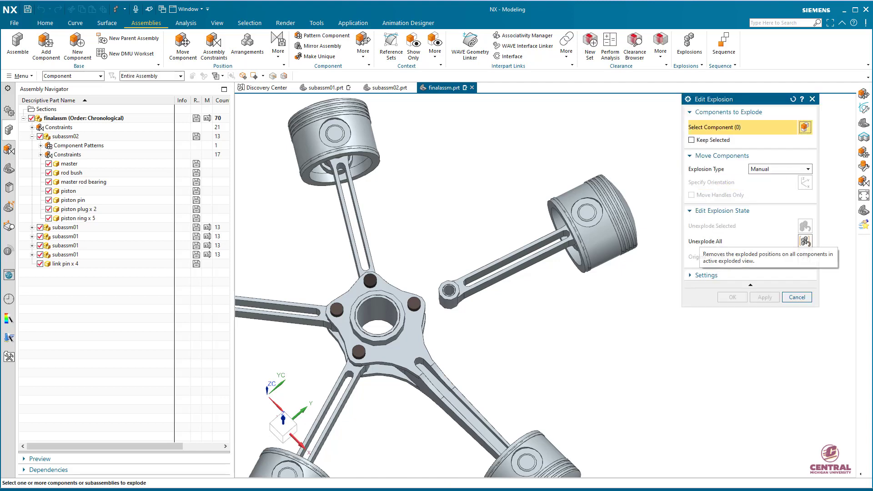
drag(647, 306, 532, 152)
click(742, 183)
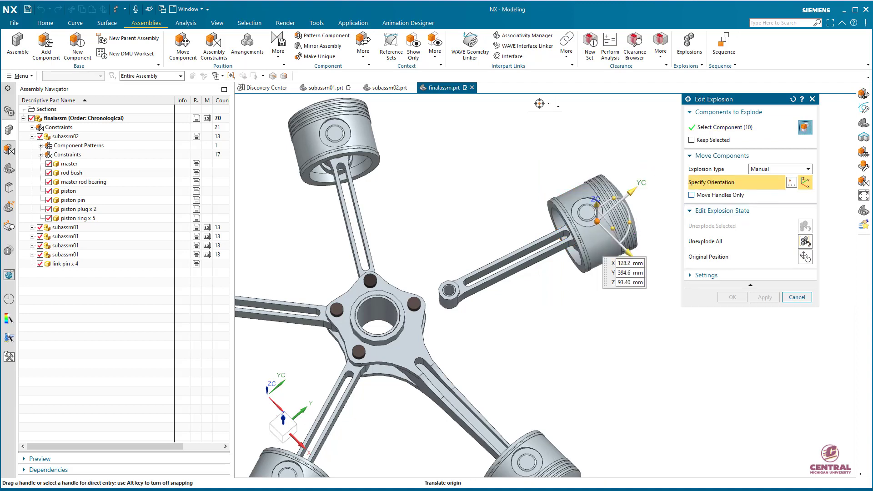
click(720, 194)
drag(630, 223, 629, 230)
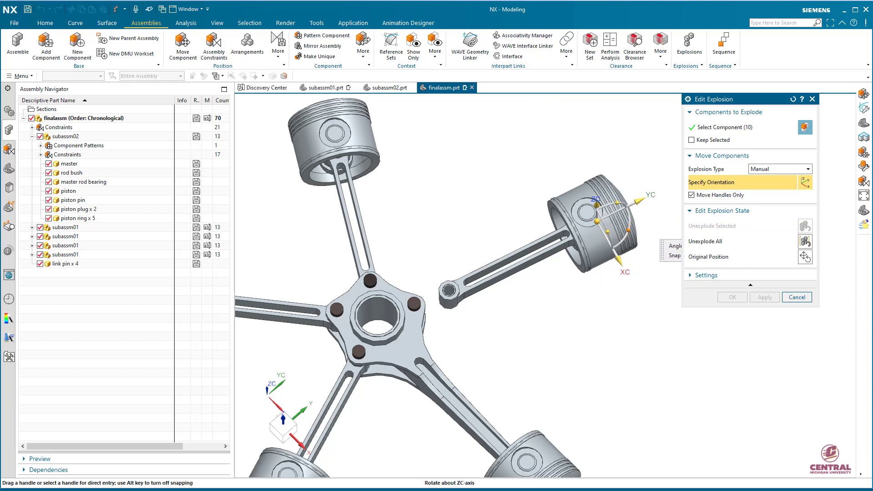
middle_click(587, 244)
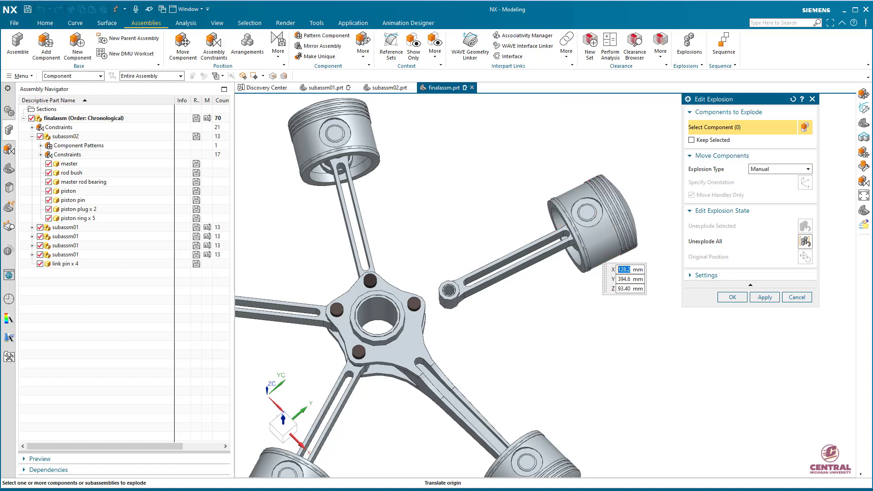
Step: Turn on Keep Selected, reselect the exploded piston group, and rotate only its move handles about ZC to follow the rod direction
click(692, 140)
drag(590, 207, 537, 136)
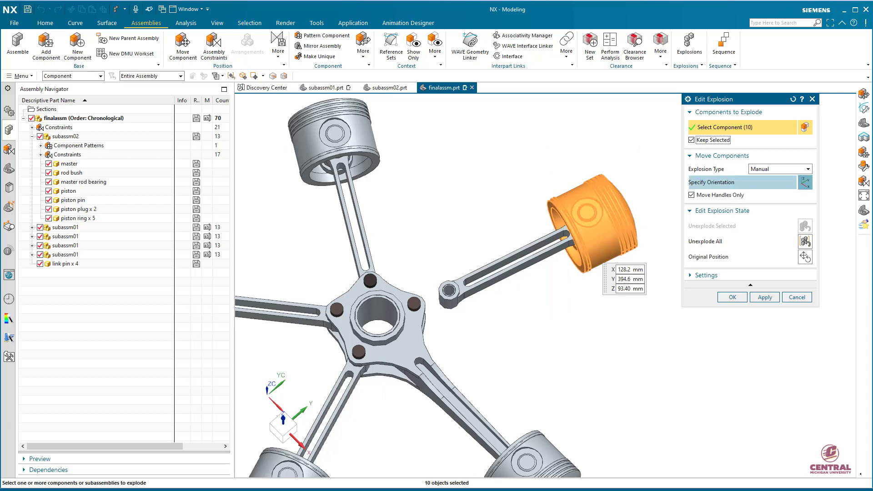
click(732, 183)
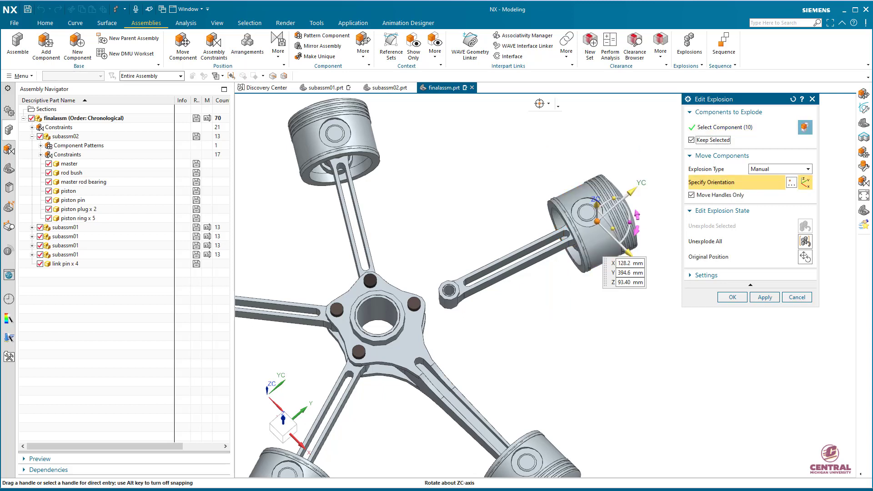
click(630, 222)
drag(629, 222, 628, 231)
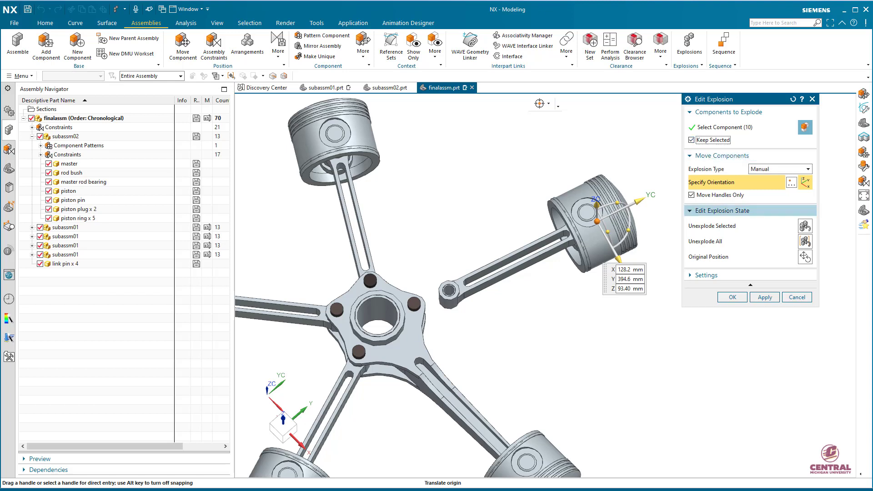
Step: Turn off Move Handles Only, move the ten-component piston group outward from its rod along YC to about Y 457.3 mm, and accept
click(692, 194)
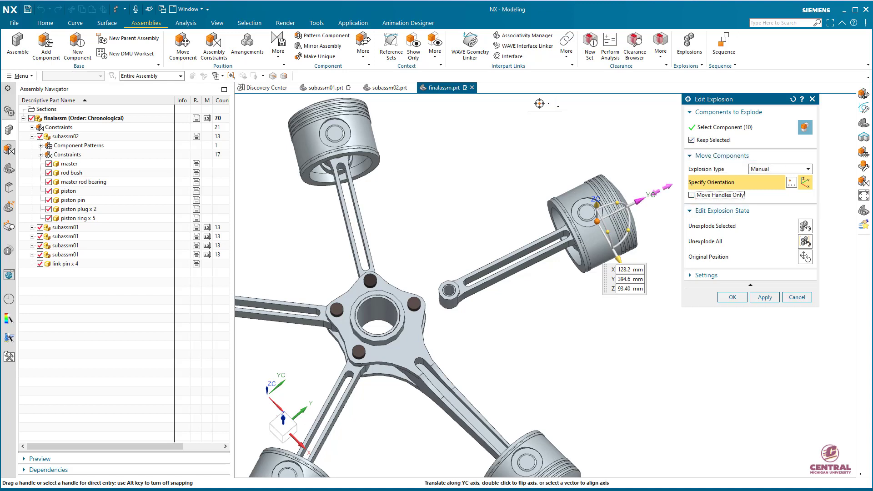
drag(636, 201, 692, 177)
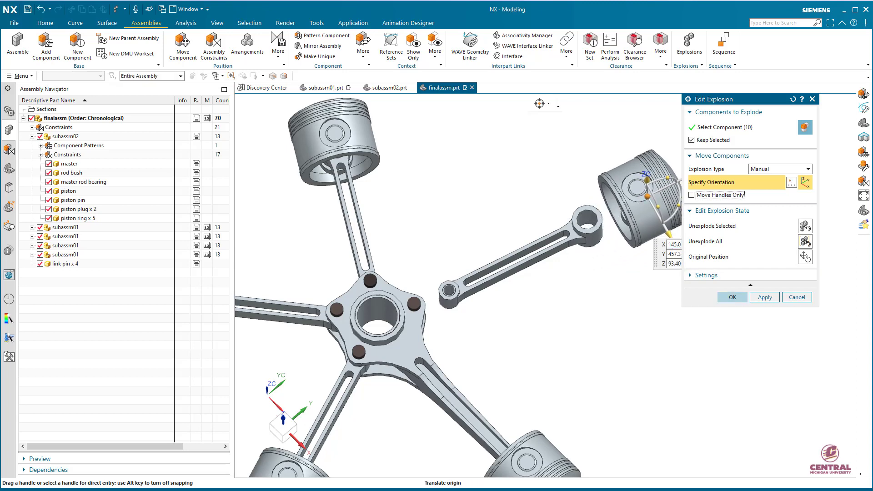
click(732, 297)
Step: Reopen the explosion for editing and select all five piston rings on the separated piston
middle_drag(427, 334, 371, 318)
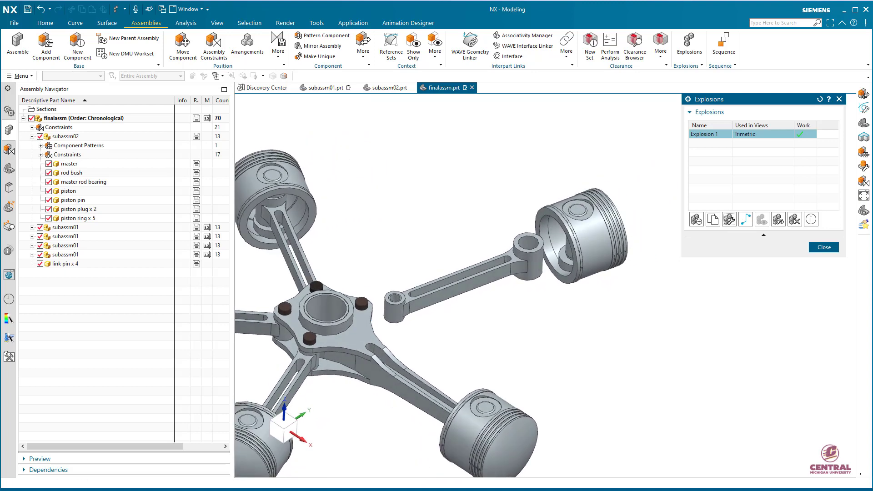
click(729, 219)
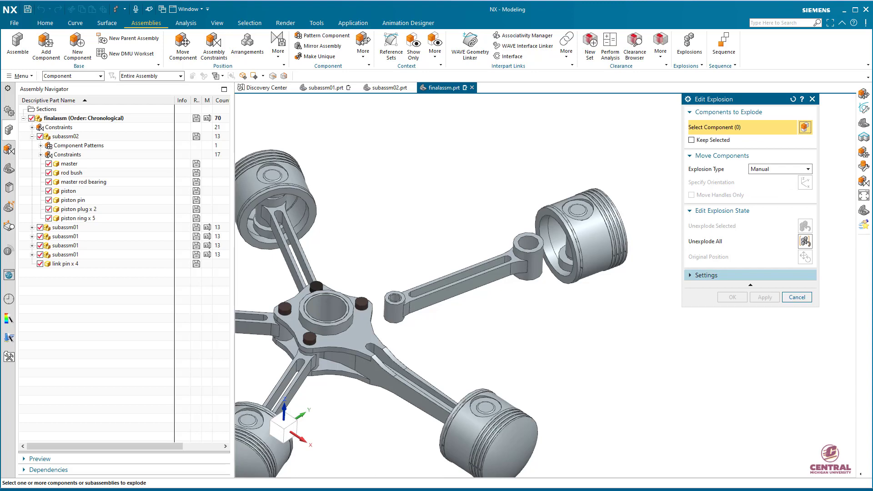
scroll(639, 227, up, 3)
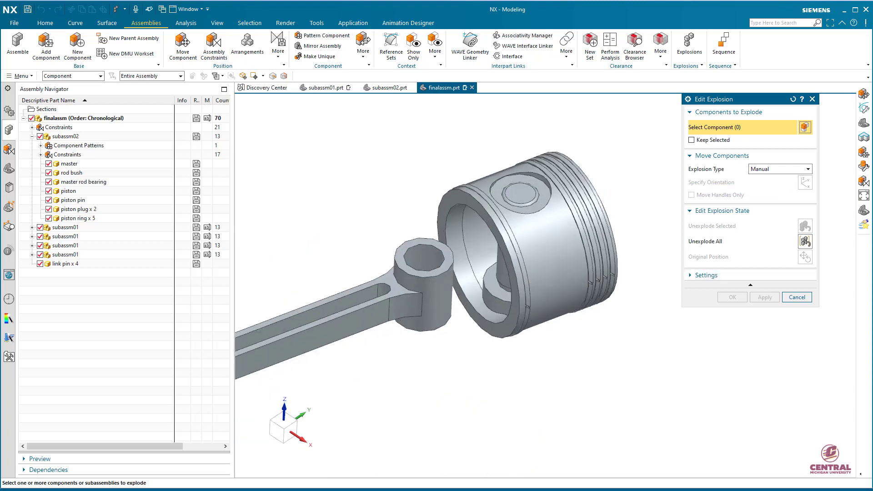
click(560, 200)
click(569, 201)
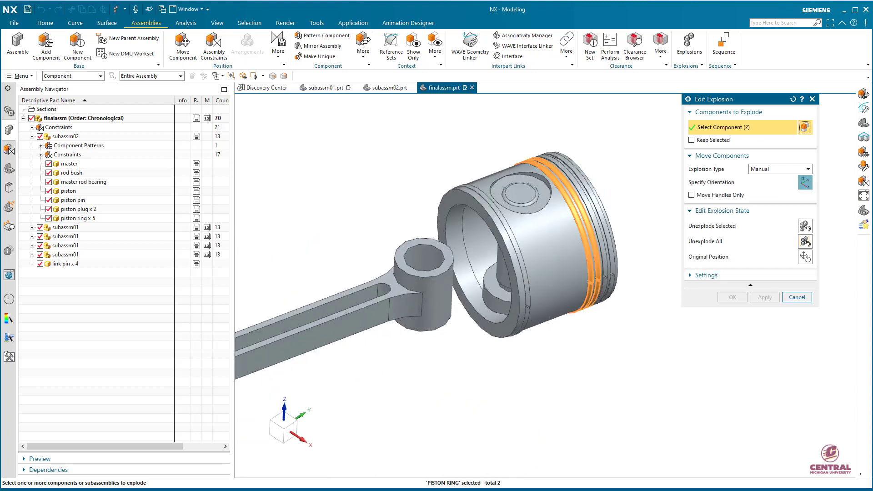
click(577, 200)
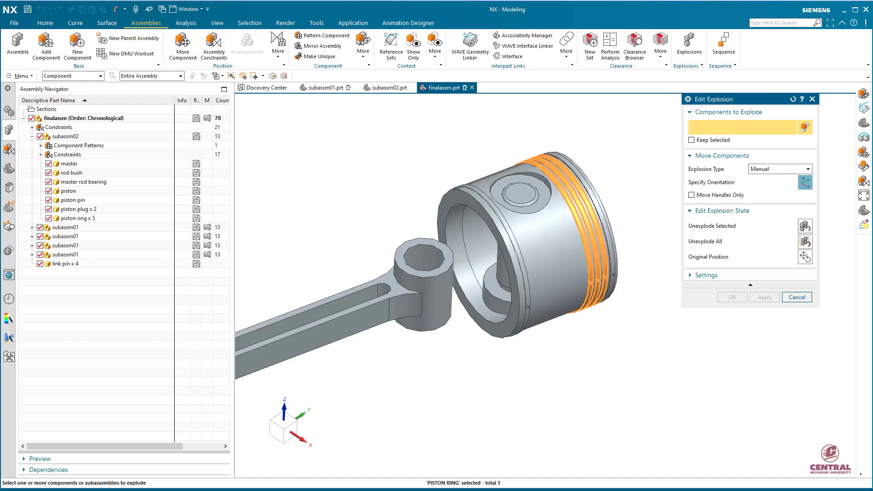
click(585, 201)
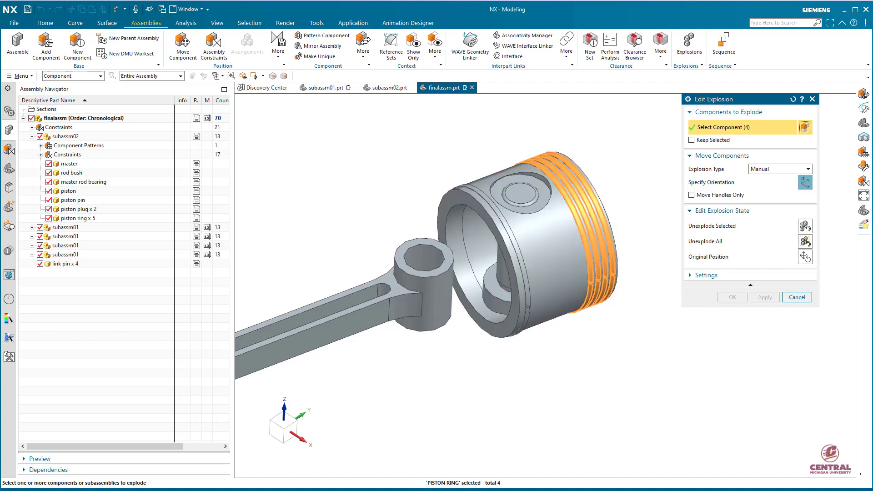
click(515, 250)
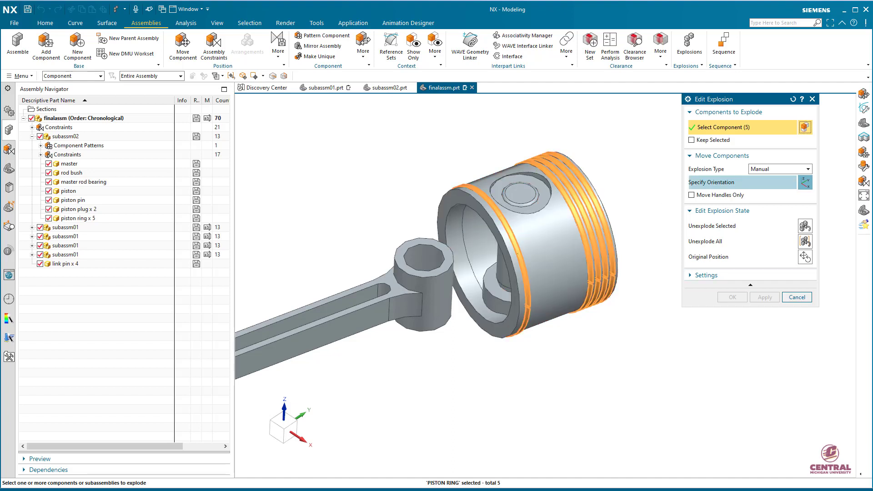
Step: Specify the rings' orientation with Keep Selected on, rotating only their move handles about ZC so YC follows the piston axis
click(737, 183)
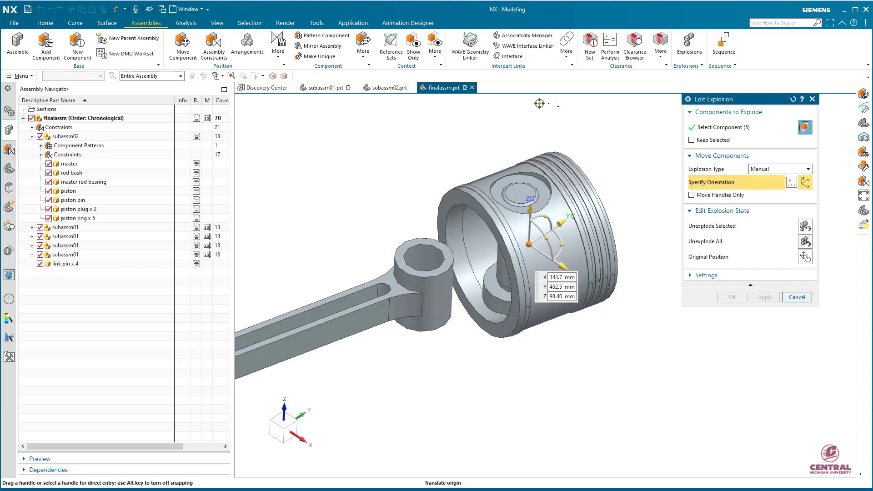
middle_drag(510, 218, 510, 291)
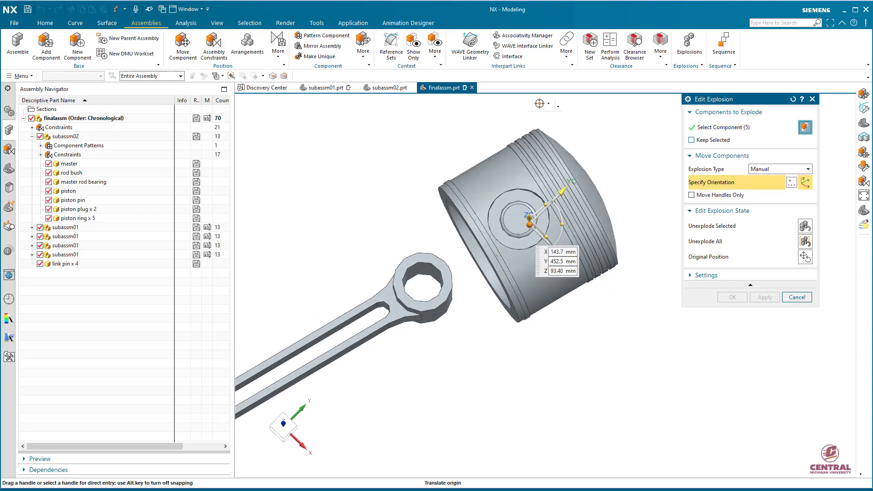
click(692, 140)
click(691, 195)
drag(563, 224, 561, 232)
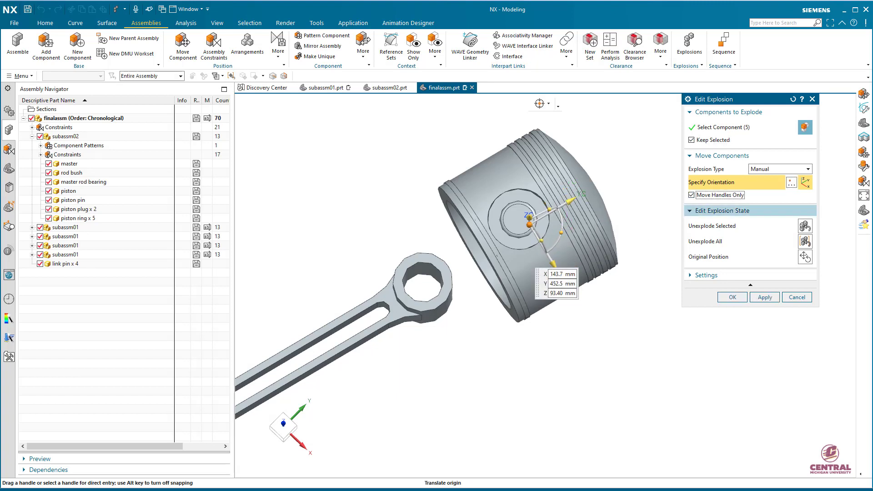
Step: Turn off Move Handles Only, move the five piston rings outward along YC past the piston crown, and accept the edit
click(691, 195)
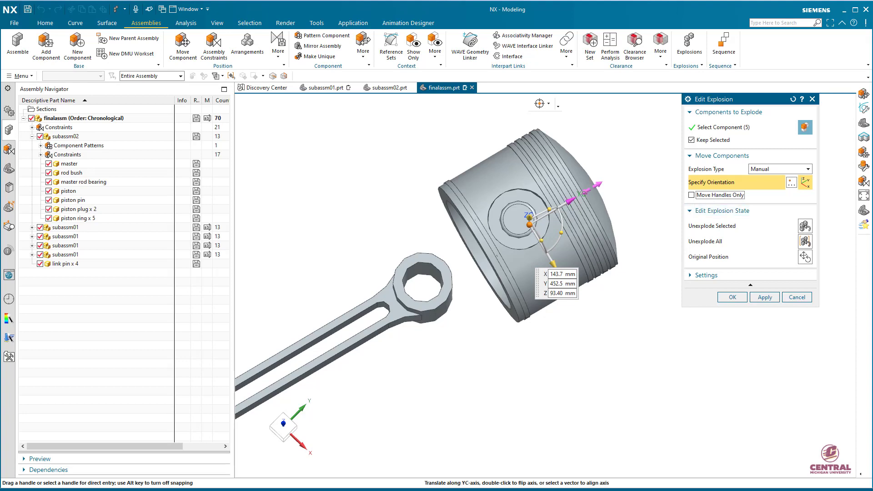
drag(569, 201, 701, 124)
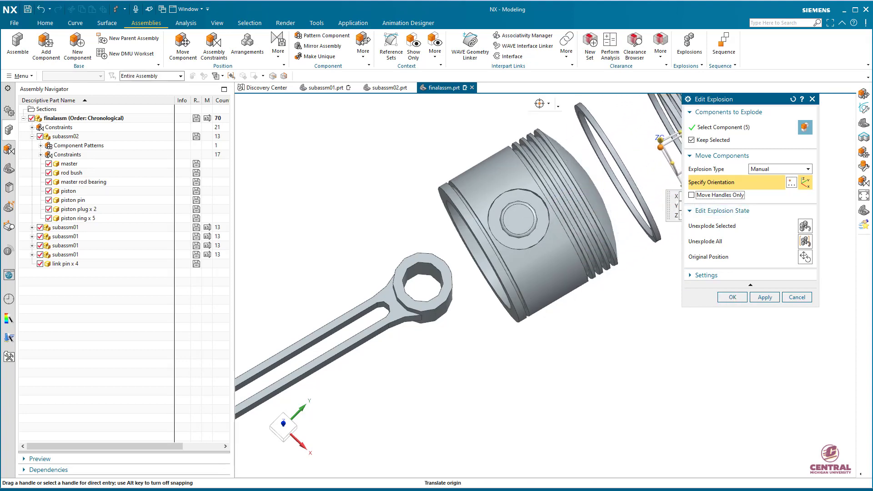
click(733, 297)
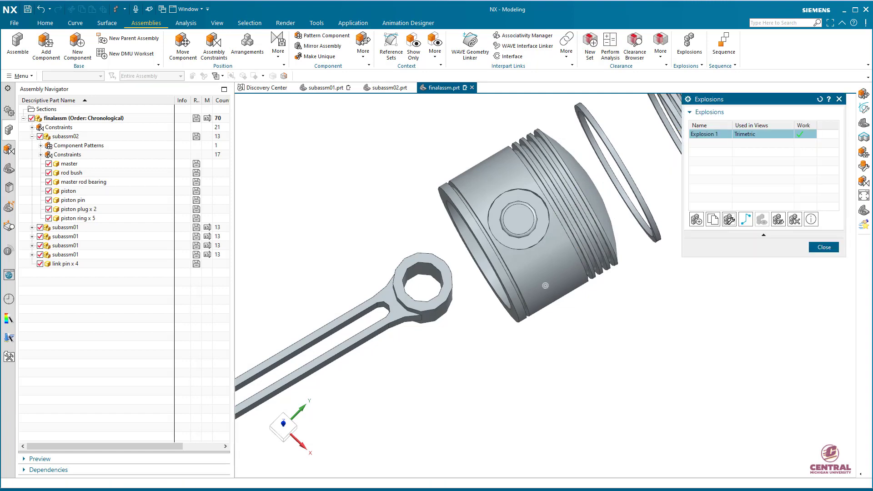
Step: Hide Explosion 1 to examine the assembled engine in the trimetric view, and display the explosion again
key(Home)
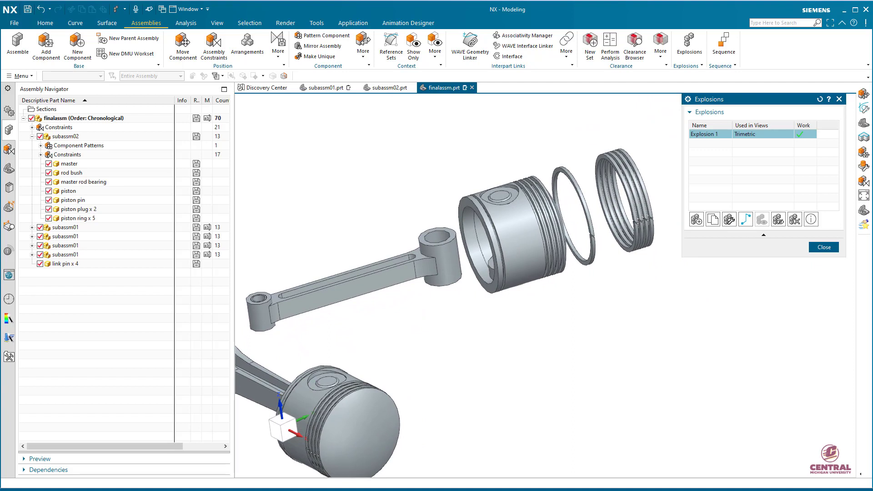
click(710, 134)
click(778, 219)
scroll(594, 309, down, 3)
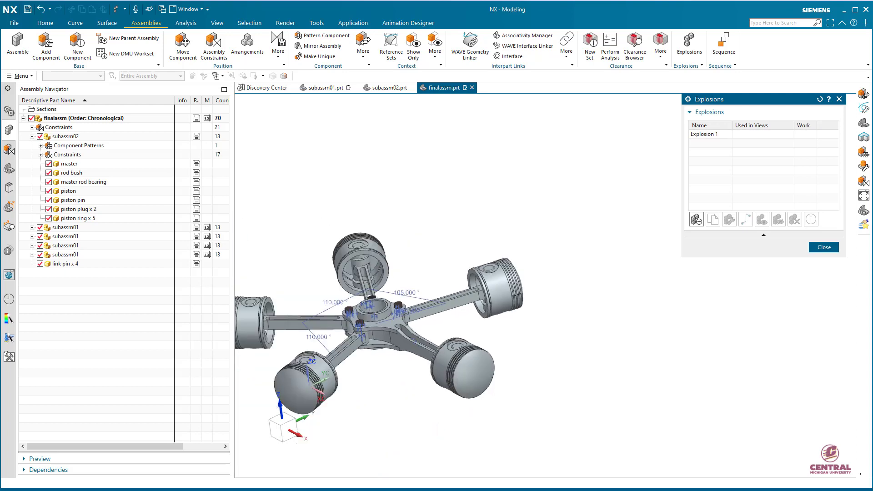
double_click(710, 134)
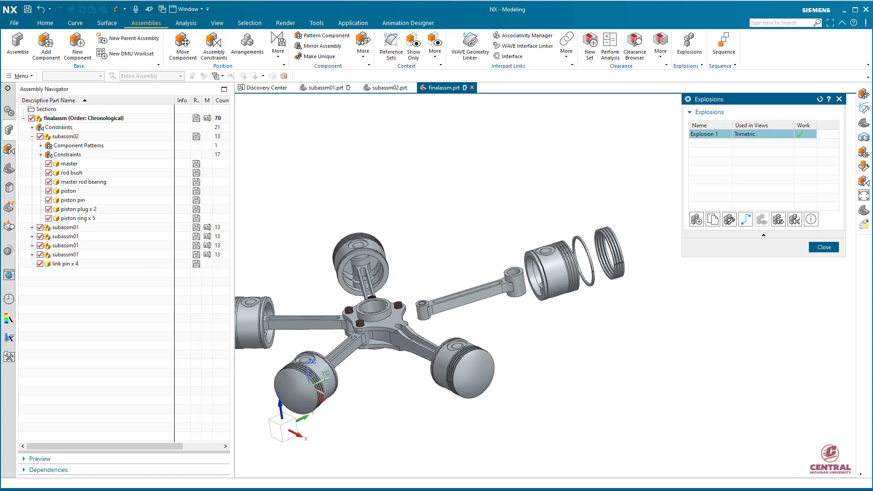
scroll(534, 335, up, 2)
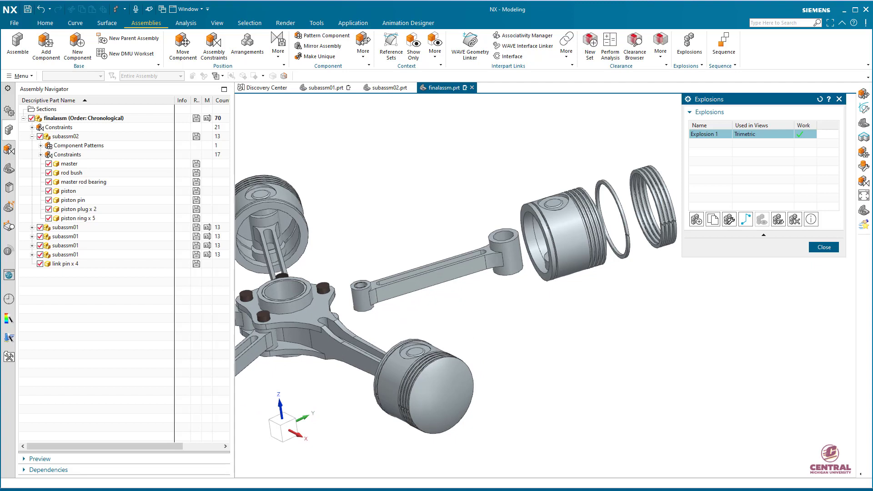
Step: Edit the explosion and select the upper piston plug, lower rod bush, piston pin and rod bush of the exploded subassembly
click(824, 247)
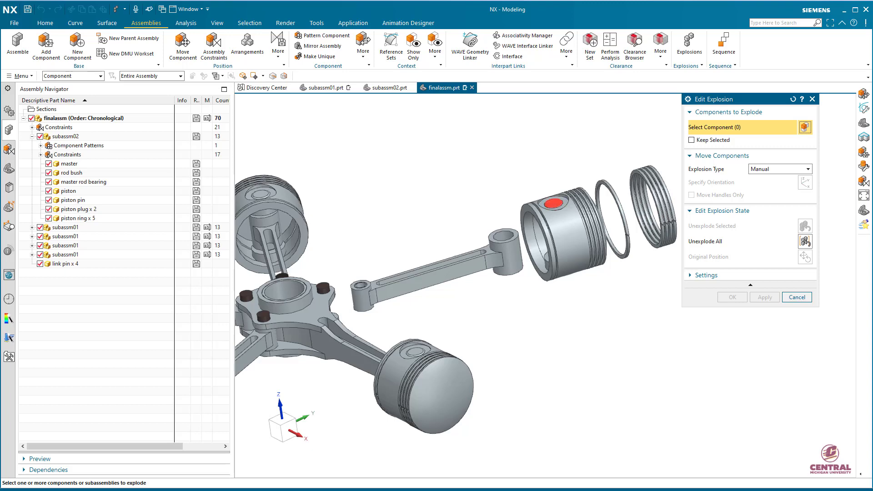
click(554, 204)
middle_drag(522, 313, 557, 289)
middle_drag(361, 292, 363, 285)
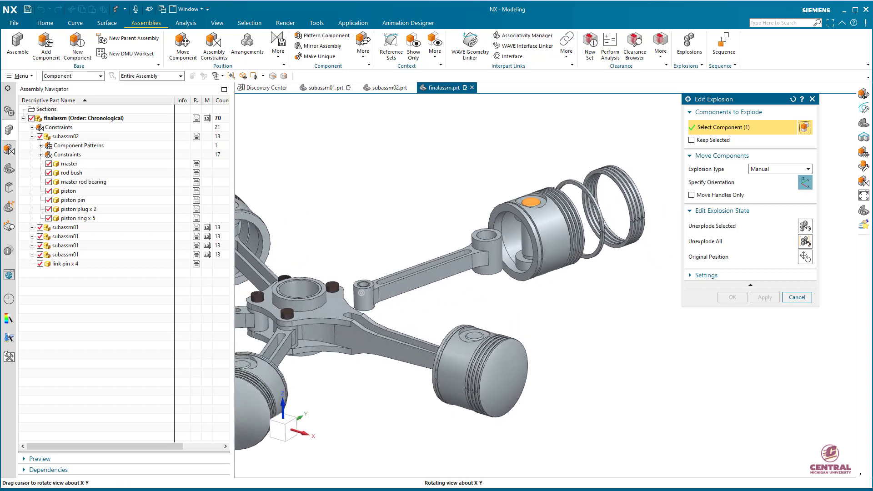
click(363, 284)
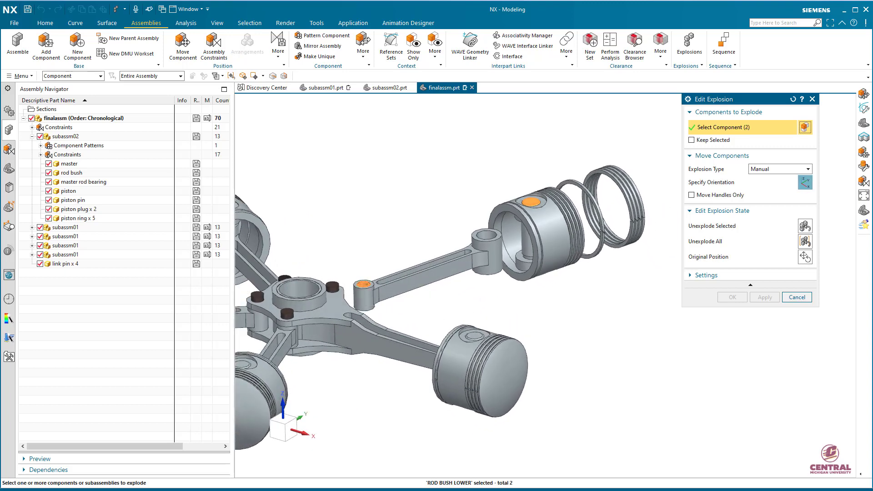
middle_drag(411, 300, 448, 275)
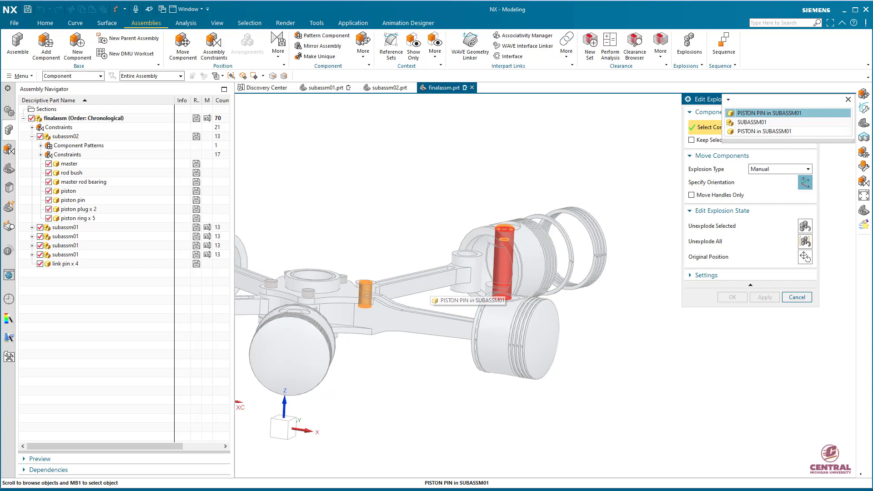
click(793, 113)
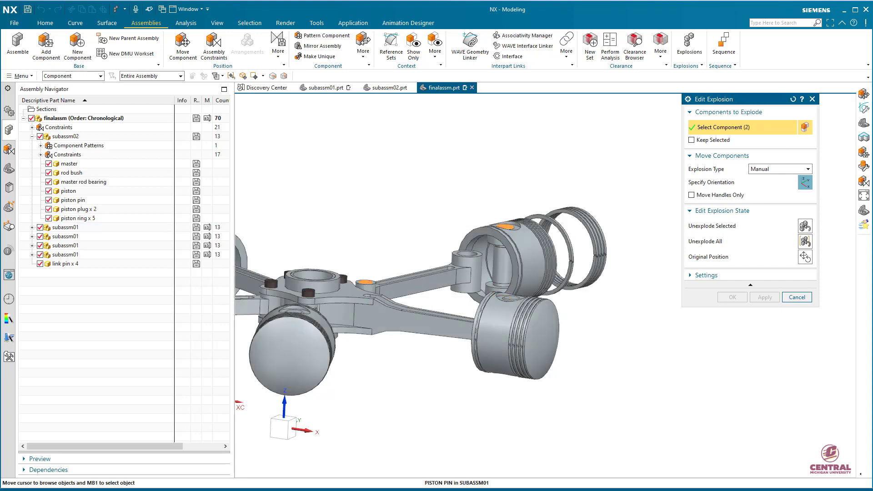
middle_drag(366, 295, 475, 305)
click(483, 291)
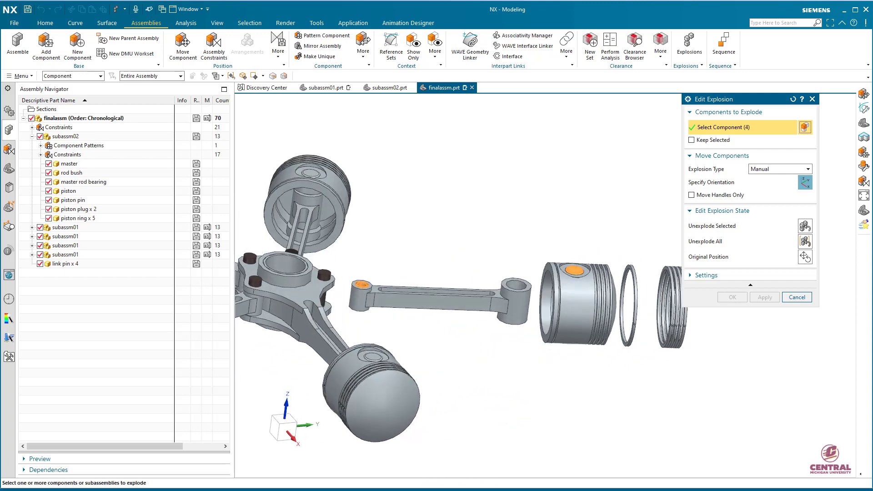
Step: Move the selected plug, pin and two bushes about 105 mm upward along ZC and accept the edit
click(729, 183)
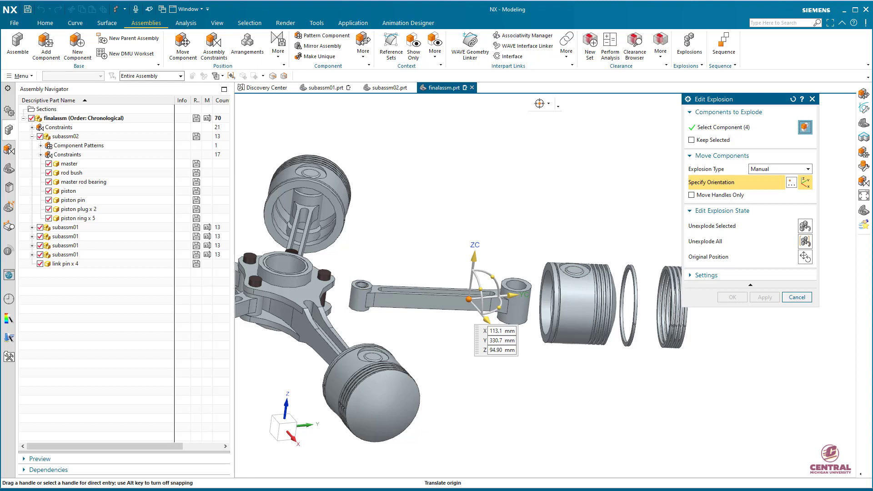
drag(474, 259, 484, 173)
middle_click(484, 175)
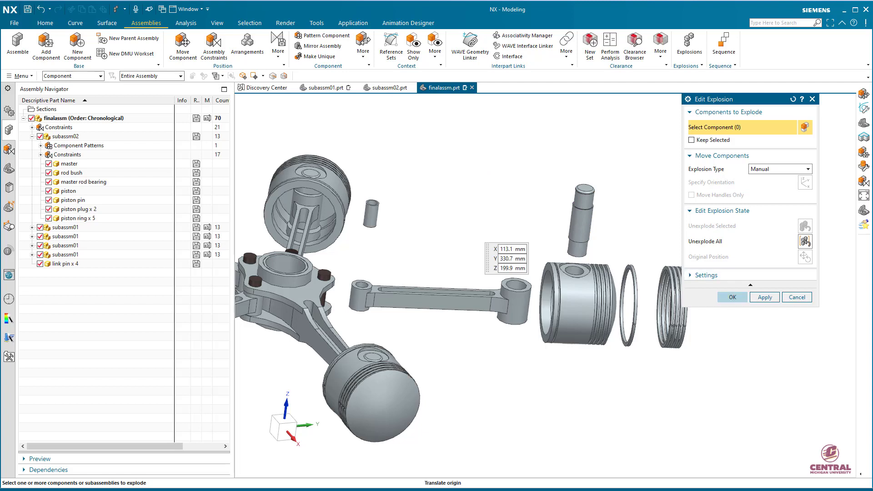
click(732, 297)
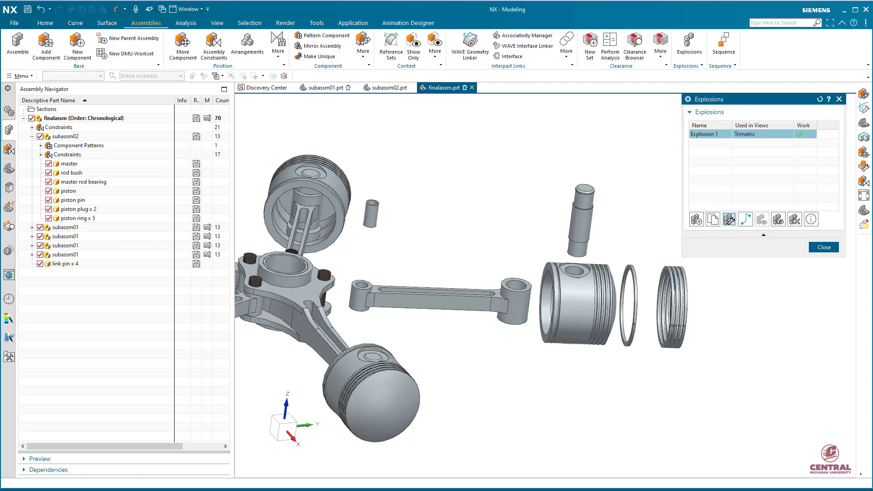
Step: Edit the explosion again and raise the piston plug and rod bush about 80 mm along ZC, off the piston pin
click(823, 247)
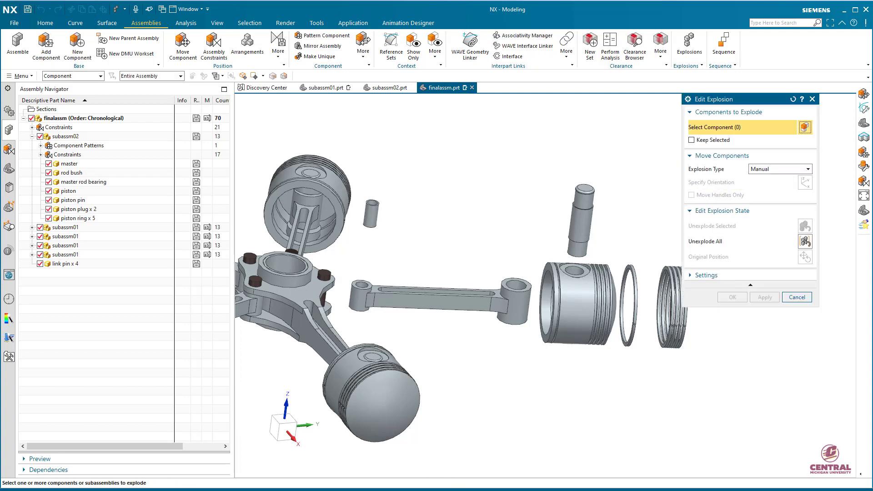
click(584, 193)
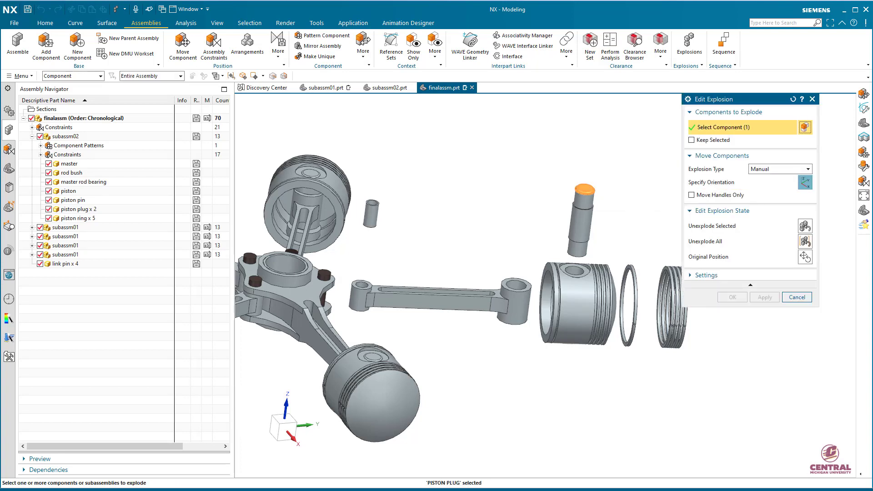
click(581, 232)
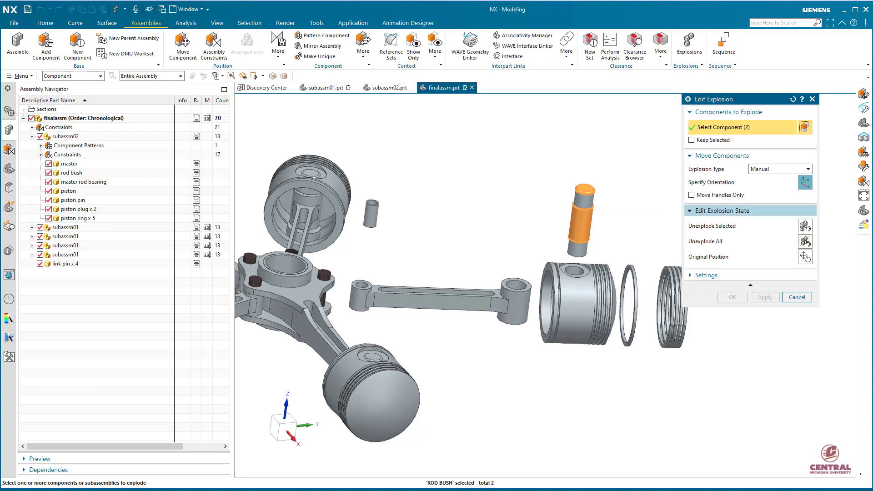
middle_click(582, 214)
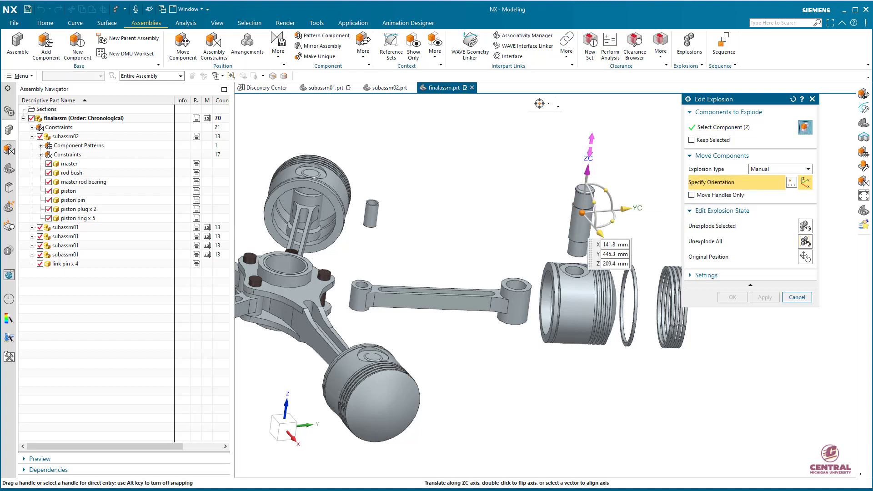
drag(587, 169, 596, 108)
middle_click(590, 151)
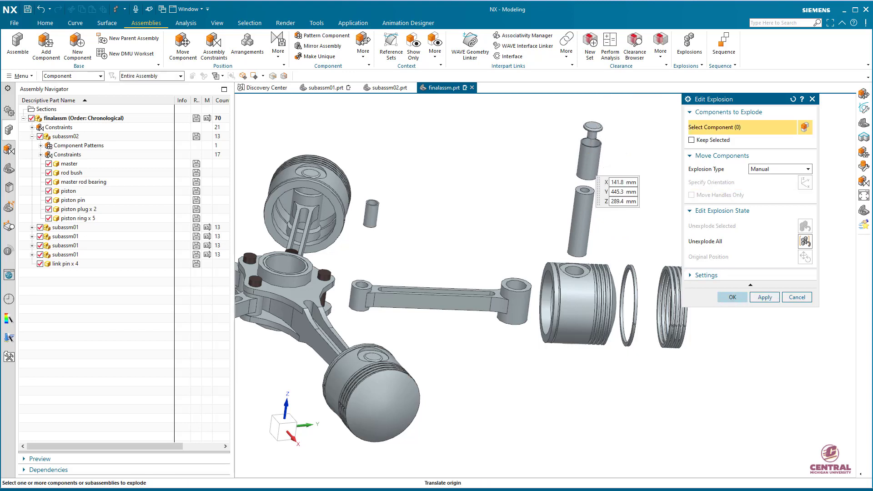
click(732, 297)
Step: Edit the explosion again and lower the lower rod bush along ZC to just above the small end of the exploded rod
click(729, 219)
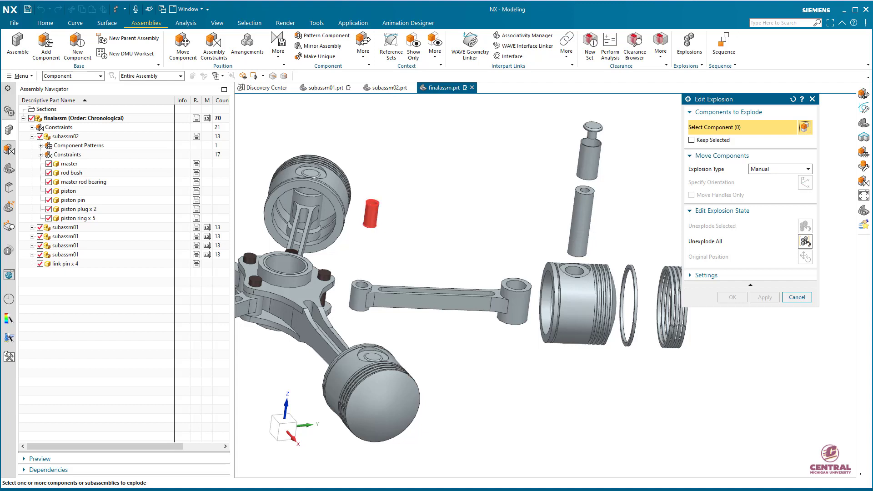
click(371, 213)
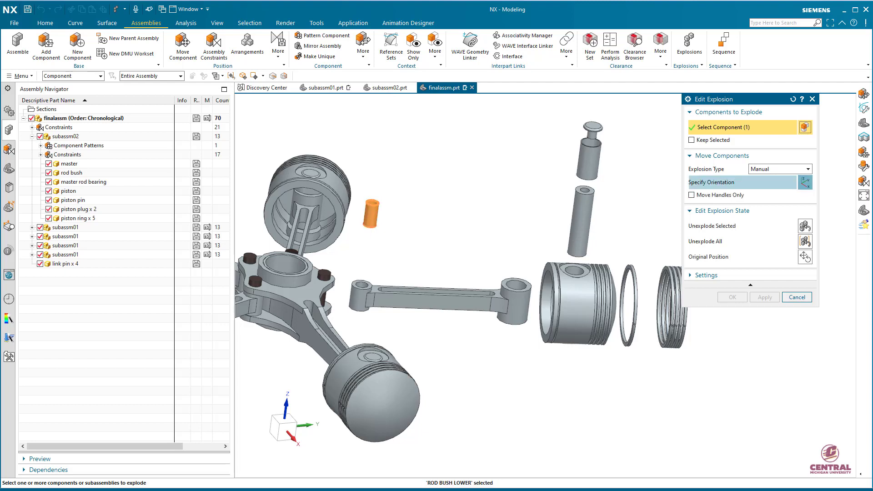
click(727, 182)
drag(376, 171, 371, 211)
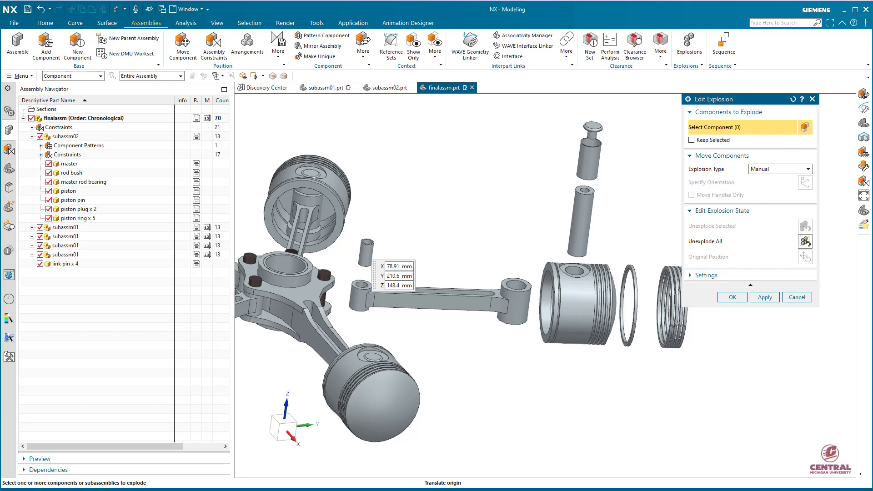
Step: Move the piston plug on the underside of the exploded piston 50 mm along ZC, downward out of its hole
middle_drag(370, 254, 372, 137)
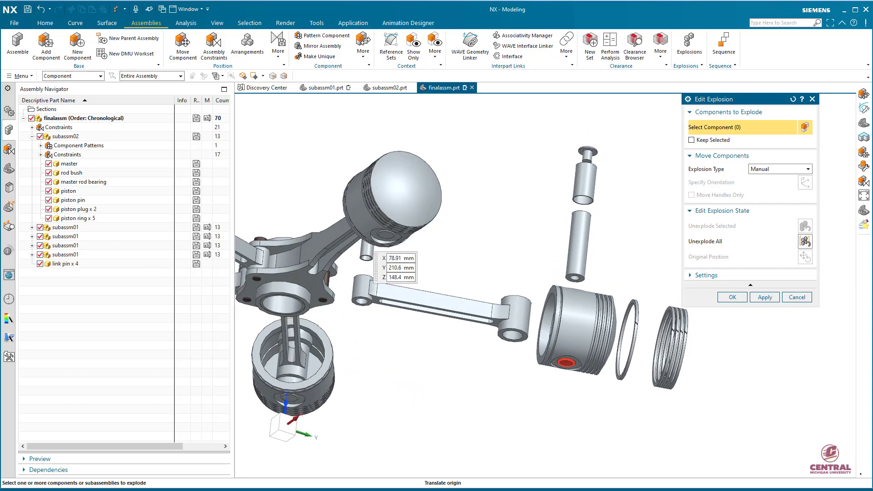
click(566, 363)
middle_click(565, 362)
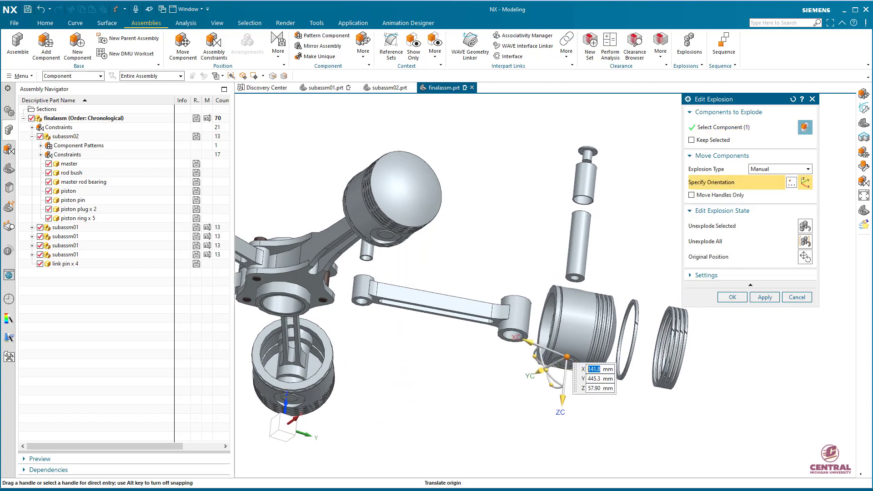
click(563, 400)
drag(562, 400, 558, 439)
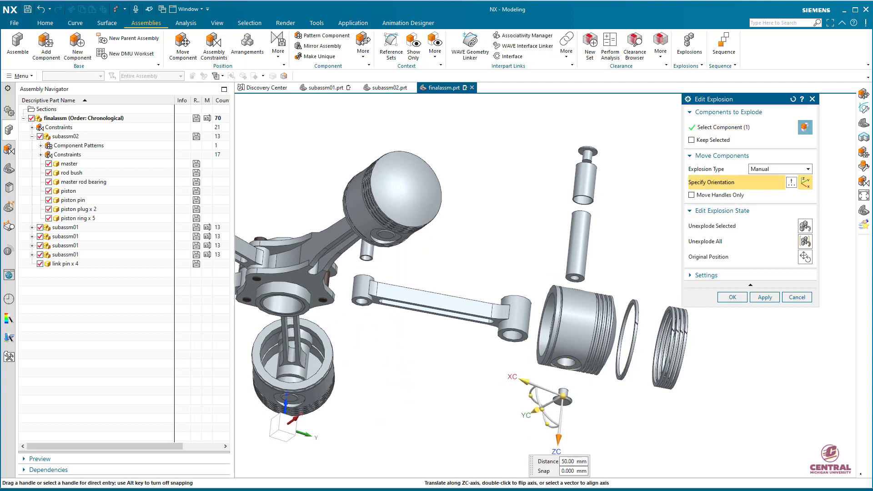
middle_click(558, 439)
Step: Raise the link pin nearest the exploded rod along the vertical axis, clear of its master rod hole, and accept the edit
middle_drag(359, 173, 370, 221)
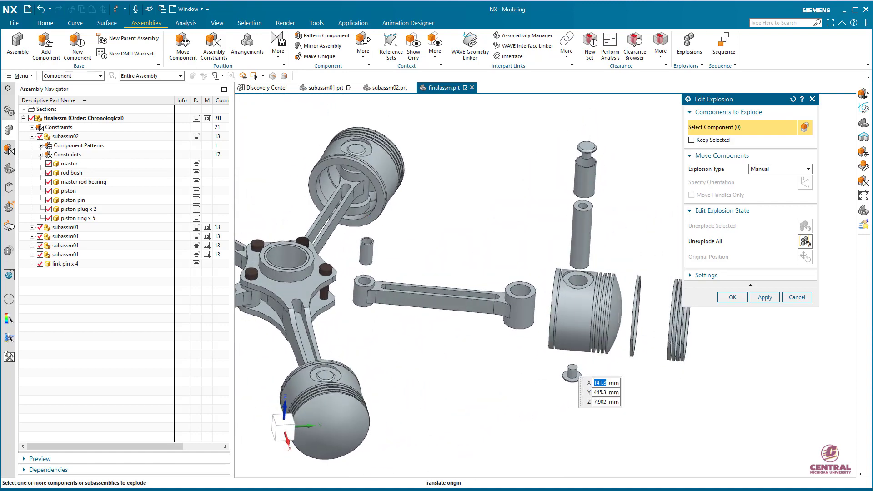
click(325, 284)
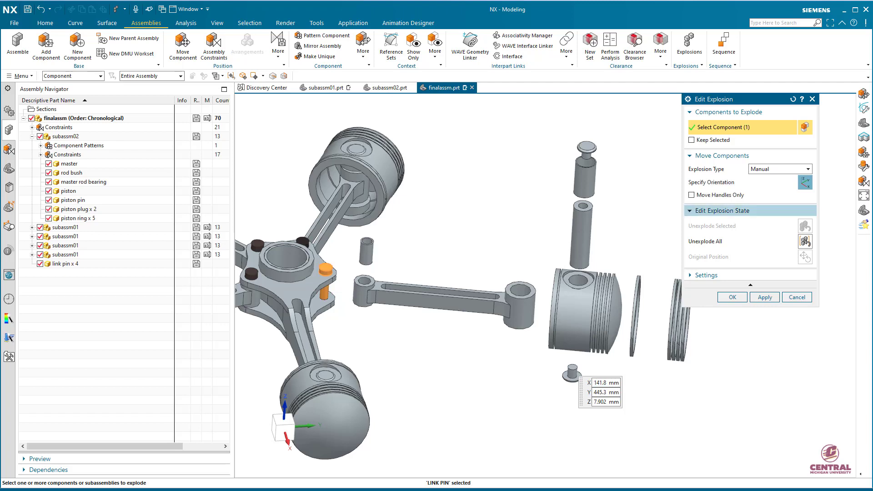
click(712, 182)
drag(327, 246, 330, 203)
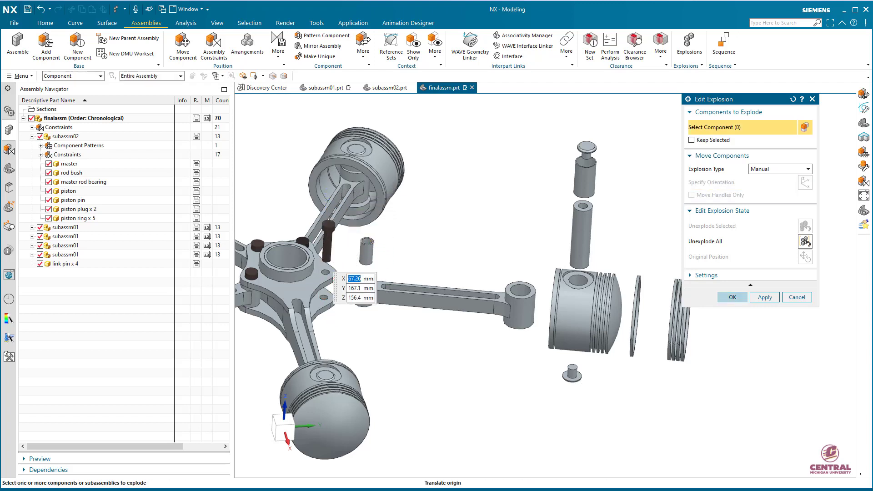
click(732, 297)
middle_drag(346, 245, 395, 205)
scroll(554, 381, down, 2)
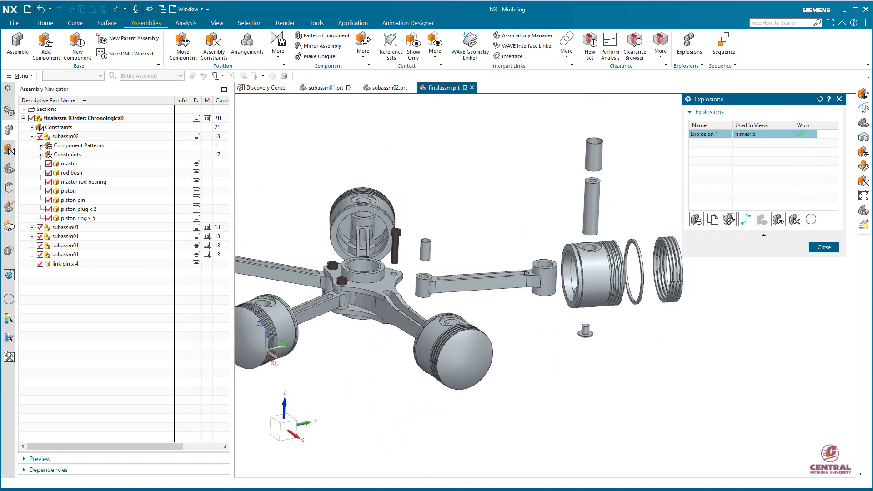
middle_drag(554, 380, 584, 391)
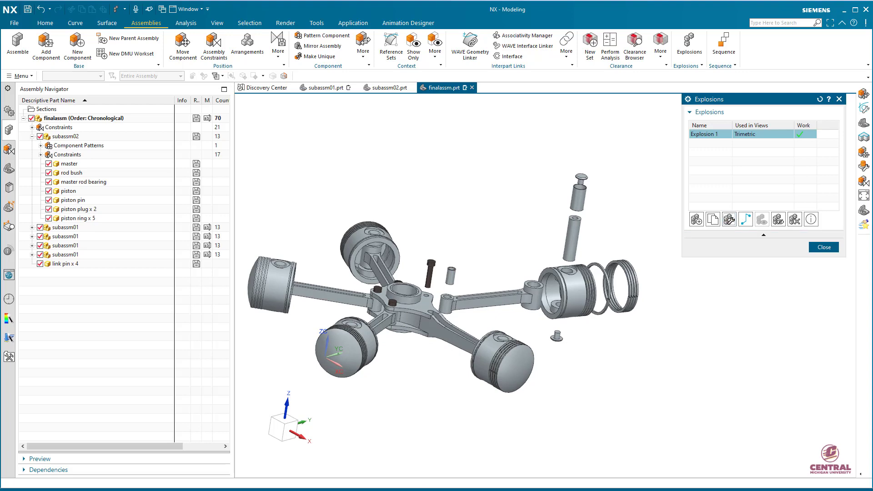
mouse_move(591, 364)
middle_down()
mouse_move(536, 348)
mouse_move(577, 353)
middle_up()
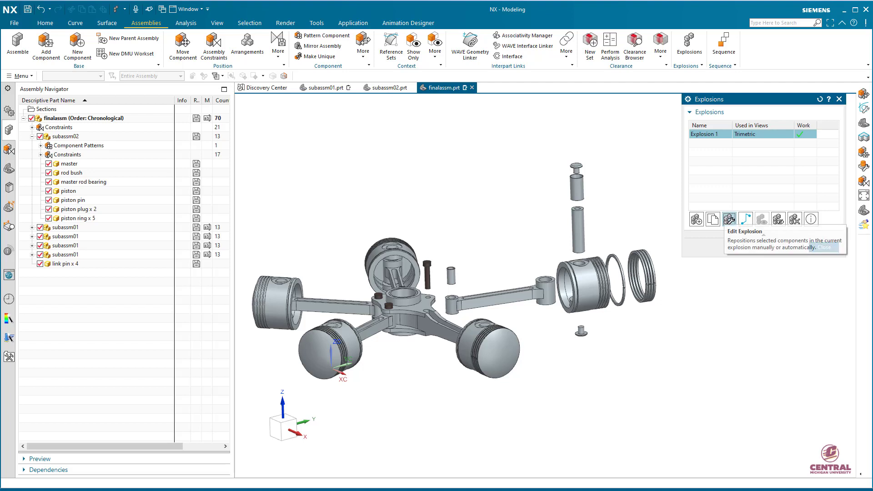
click(823, 247)
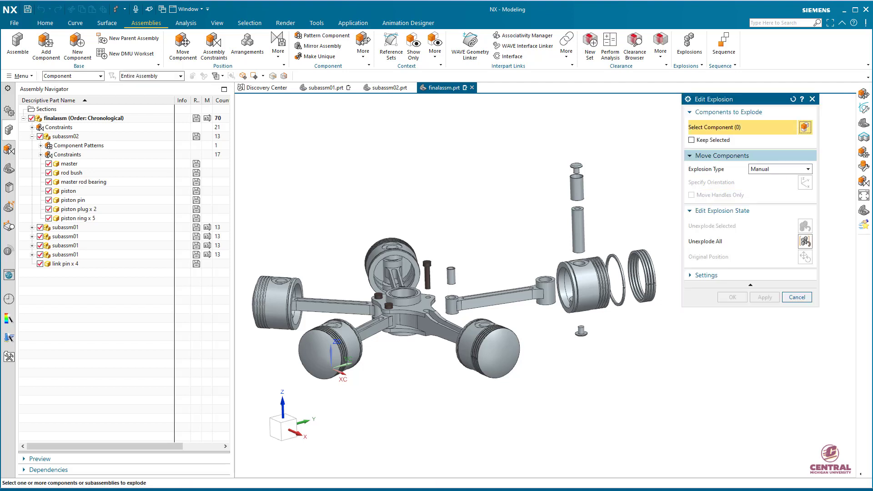
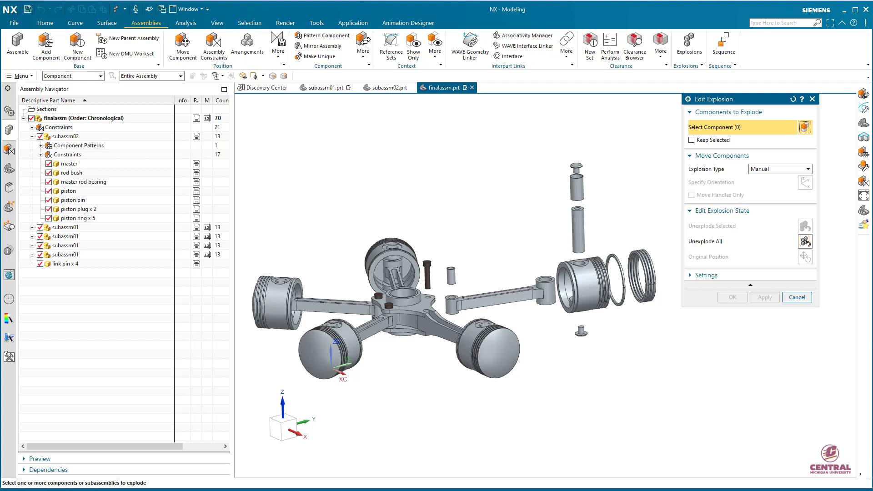
click(797, 297)
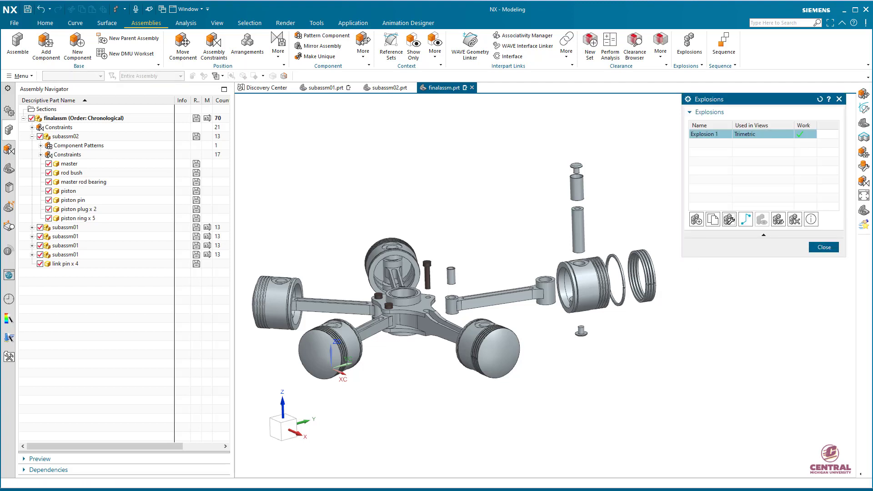
Step: Start a traceline at the arc centre of the empty link pin hole on the master rod
scroll(422, 330, up, 3)
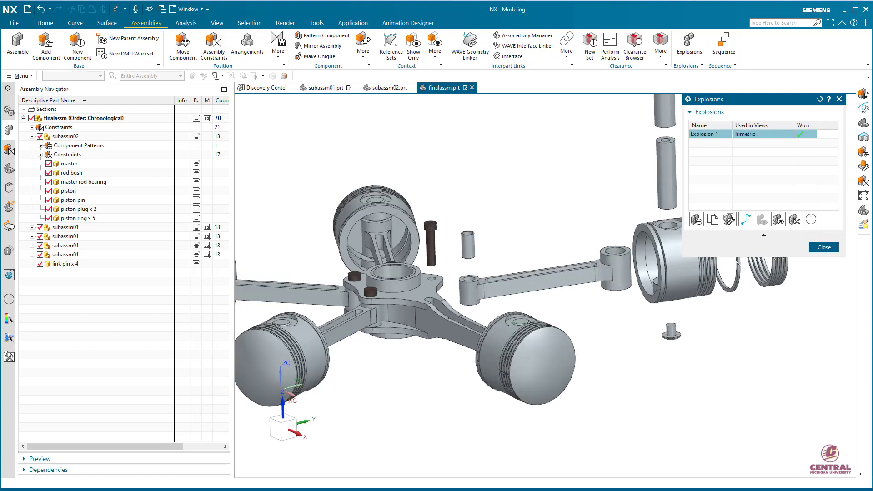
scroll(505, 295, down, 1)
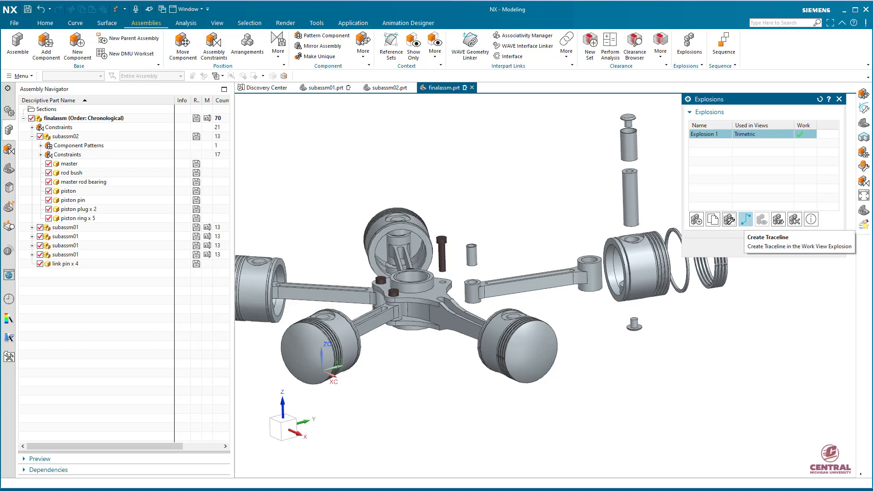
click(746, 219)
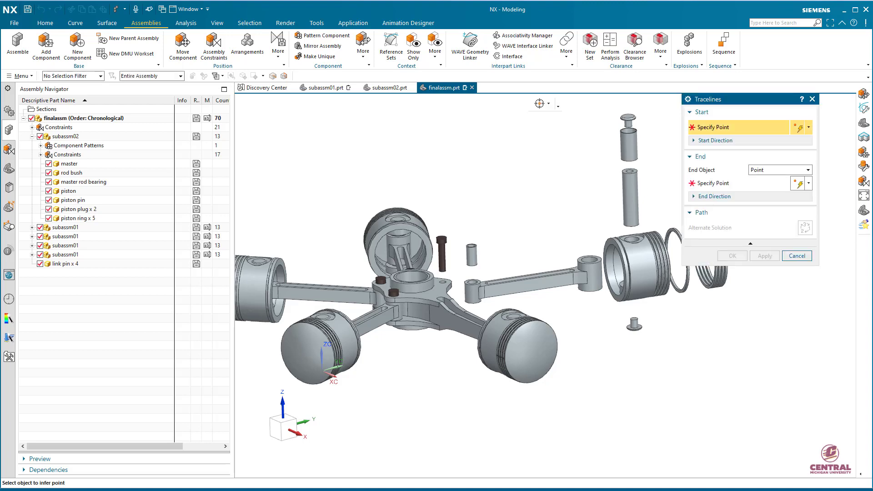
scroll(581, 320, up, 2)
shift+middle_drag(544, 281, 596, 318)
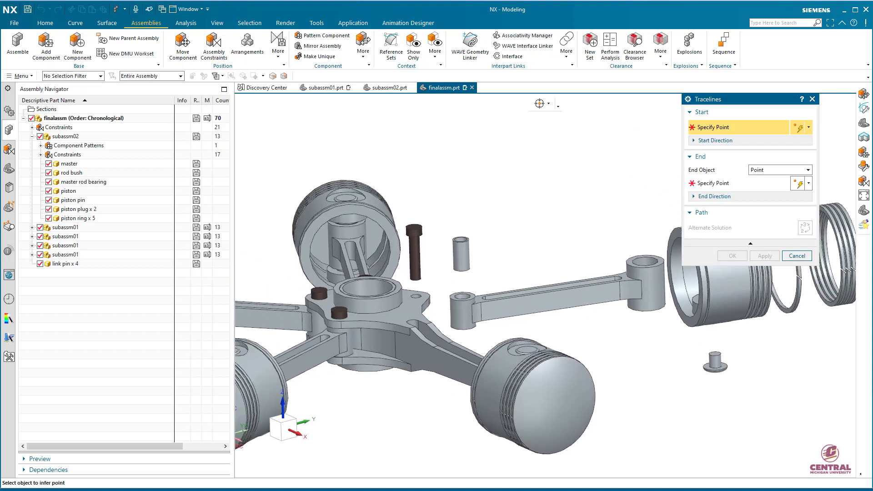
scroll(408, 276, up, 4)
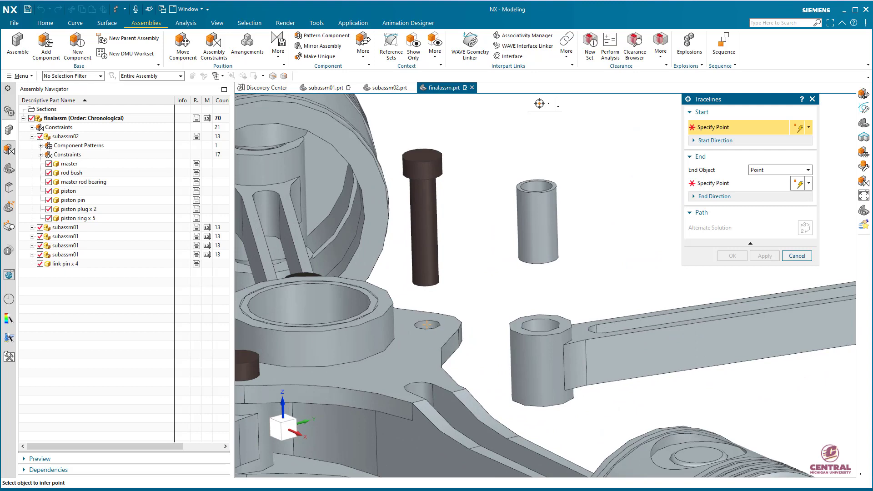
scroll(396, 329, up, 2)
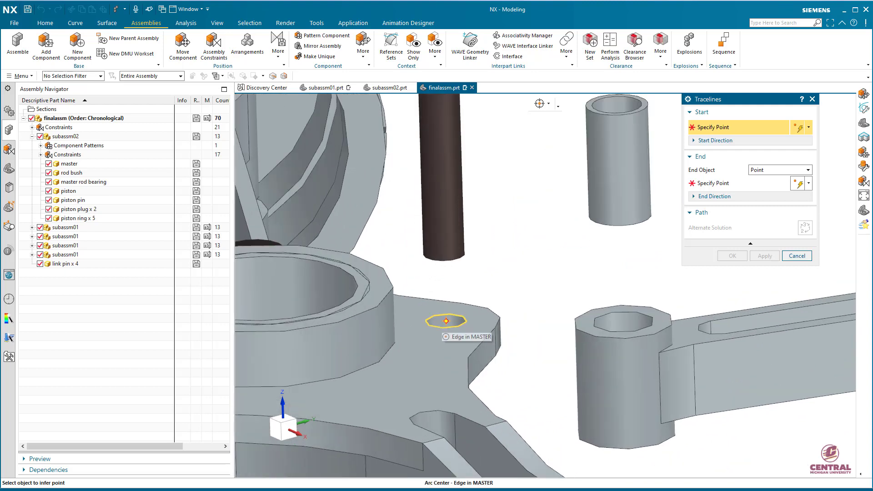
click(446, 321)
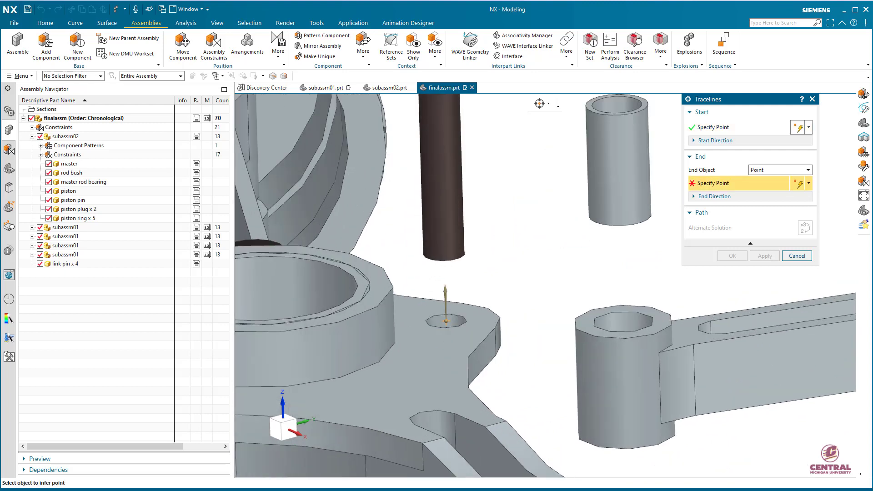
Step: End the traceline at the centre of the raised link pin's lower face and create it
middle_drag(546, 284, 545, 229)
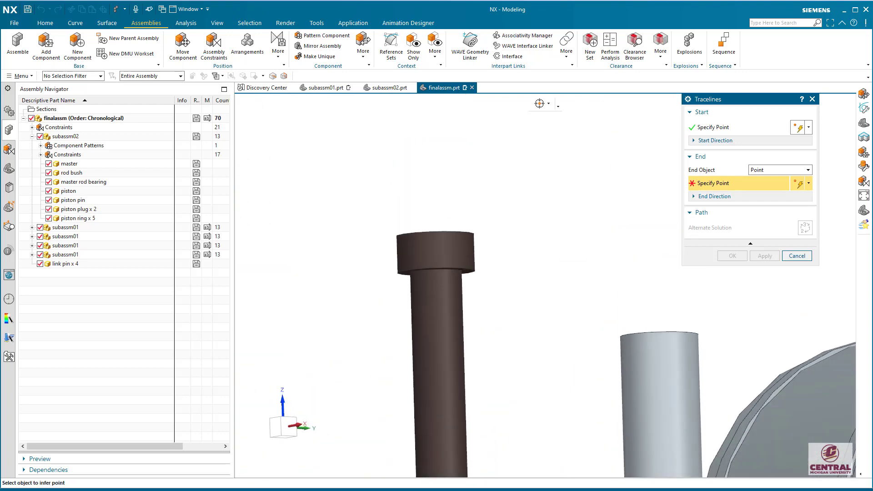
scroll(497, 361, down, 3)
shift+middle_drag(522, 323, 520, 240)
middle_drag(577, 300, 574, 254)
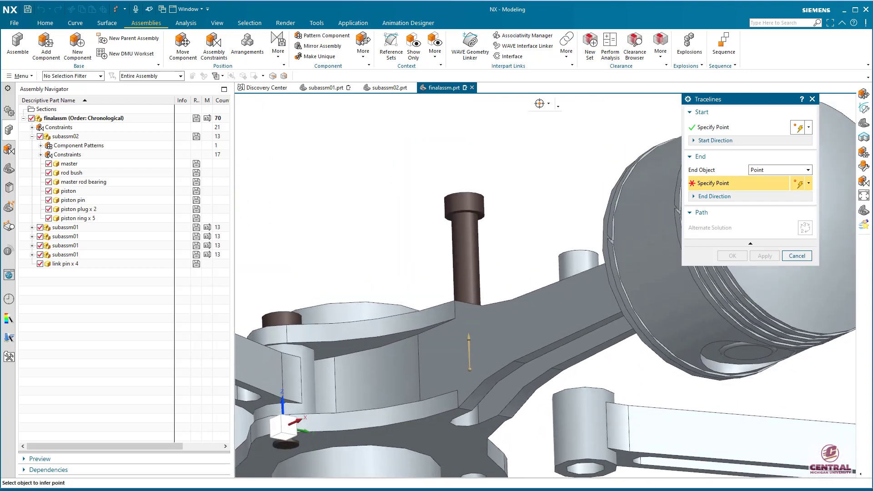
scroll(475, 339, up, 5)
middle_drag(546, 285, 545, 145)
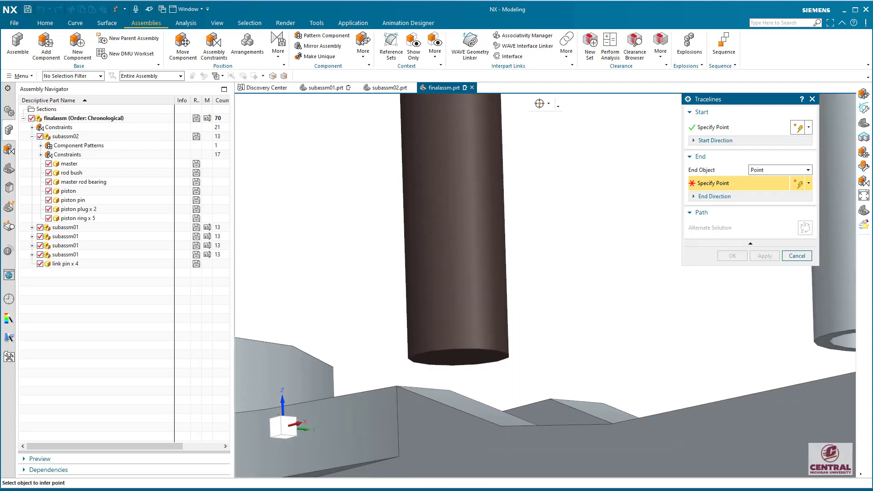
click(459, 358)
middle_click(459, 357)
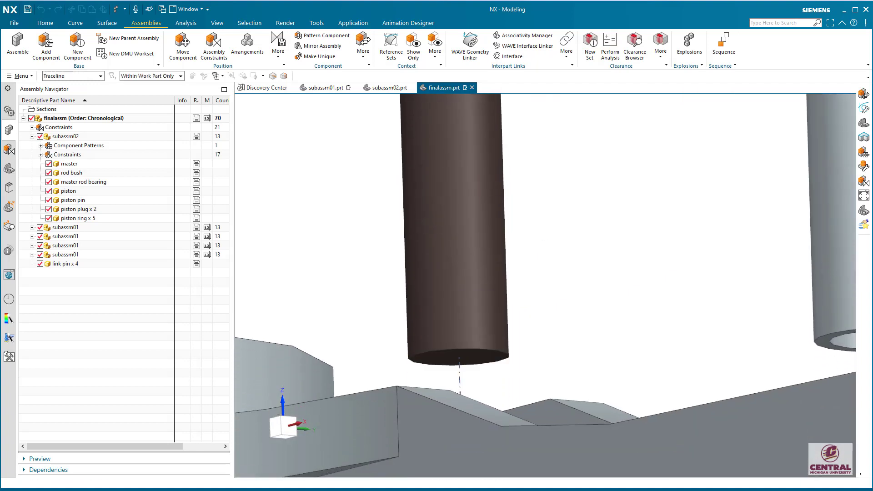
Step: Hide Explosion 1 to check the assembled state with the link pin in place, and display the explosion again
scroll(560, 348, down, 3)
middle_drag(561, 348, 498, 252)
scroll(561, 391, down, 4)
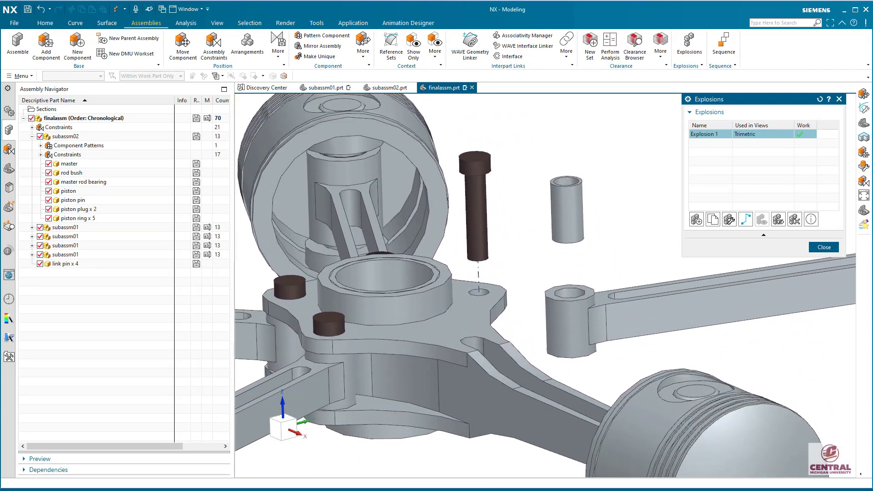
click(778, 220)
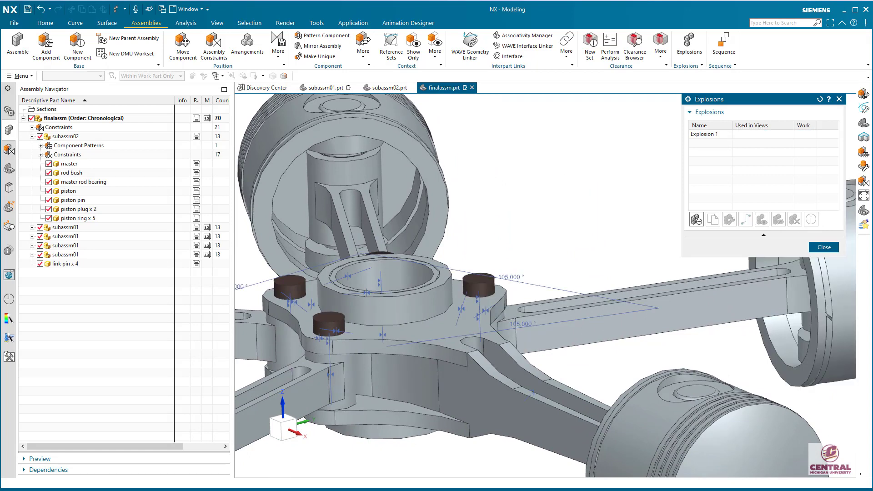
double_click(704, 134)
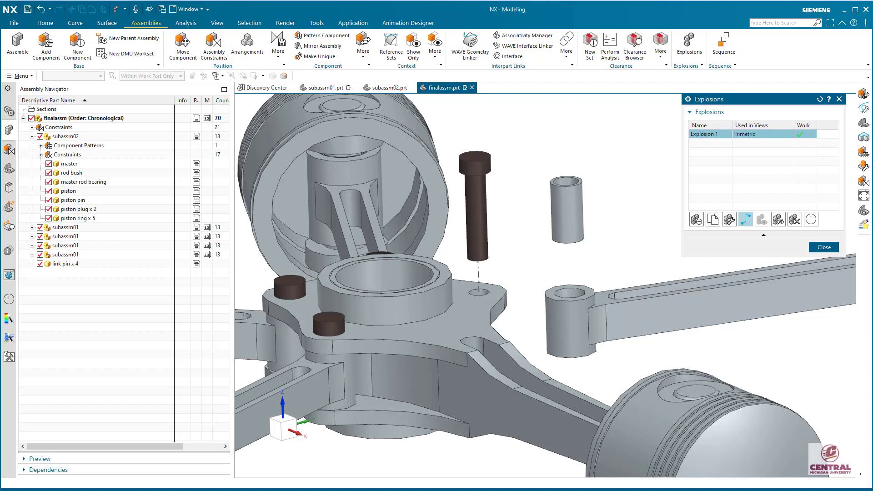
Step: Create a traceline from the bottom centre of the lower rod bush to the centre of the rod's small-end hole
click(746, 219)
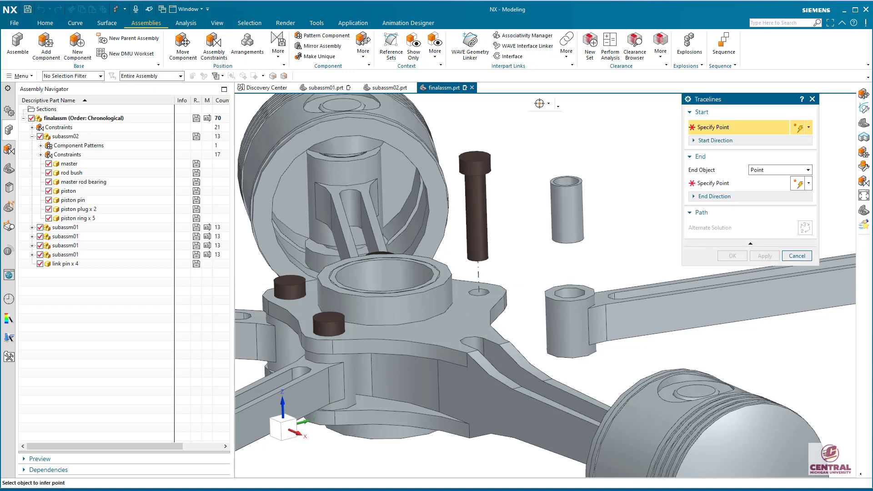
click(567, 238)
click(569, 293)
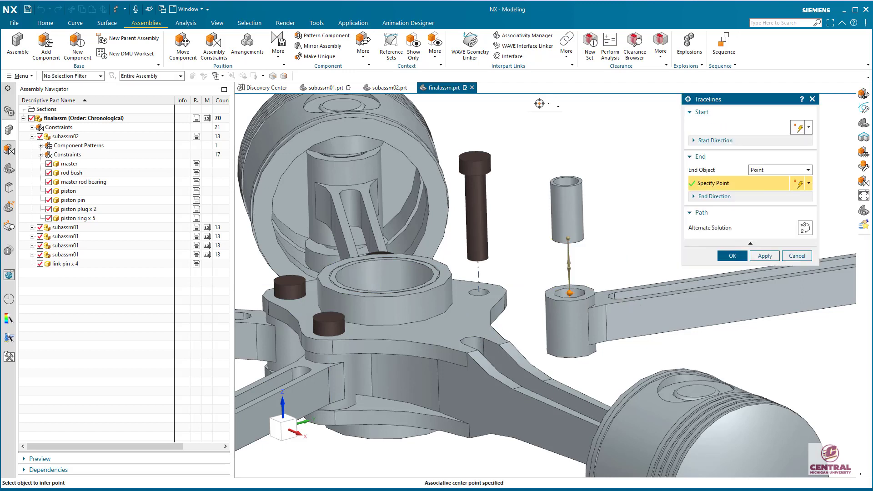
click(732, 256)
Step: Create a traceline from the centre of the upper piston plug through the exploded pin parts and piston to the lower piston plug
scroll(755, 345, down, 2)
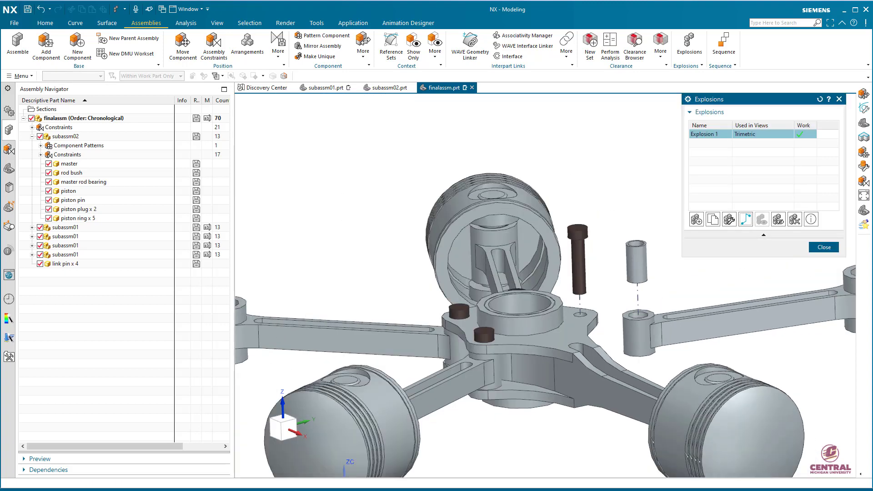
shift+middle_drag(547, 282, 269, 355)
scroll(268, 355, down, 2)
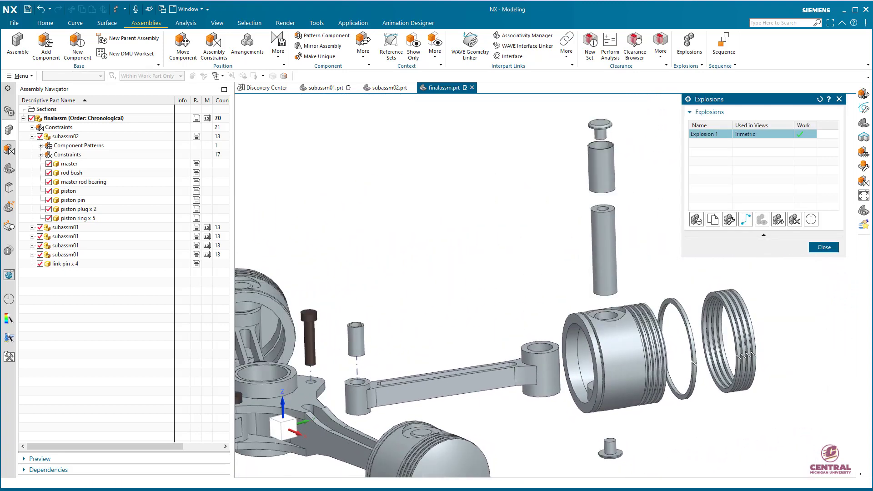
click(746, 219)
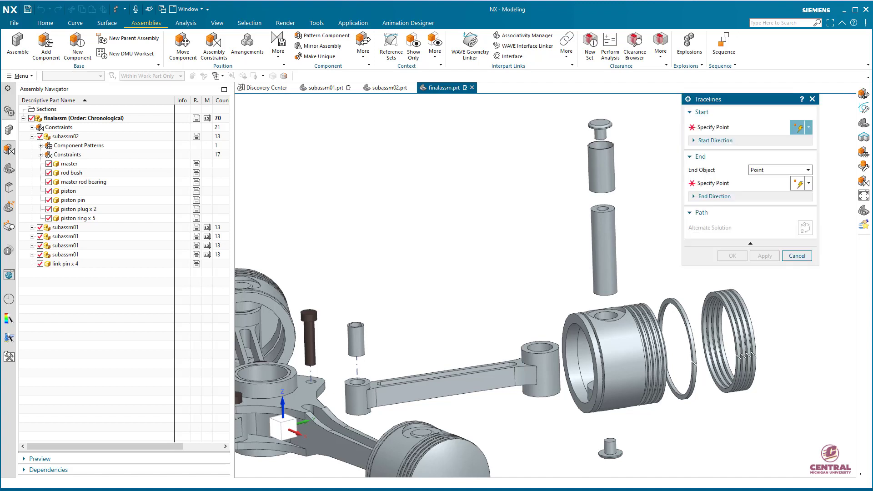
click(600, 137)
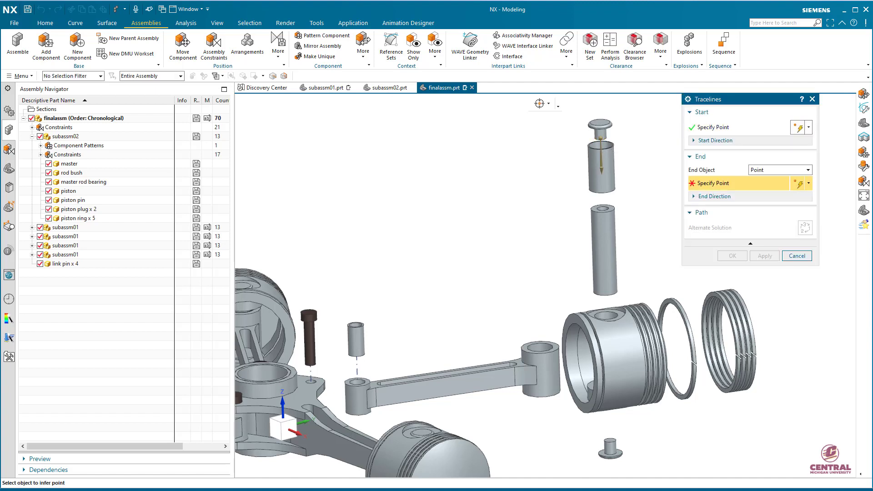
click(609, 444)
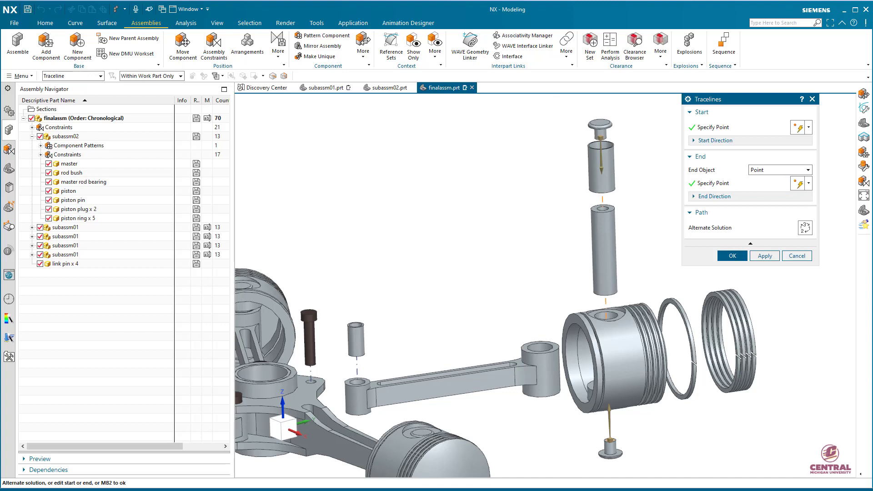
click(732, 255)
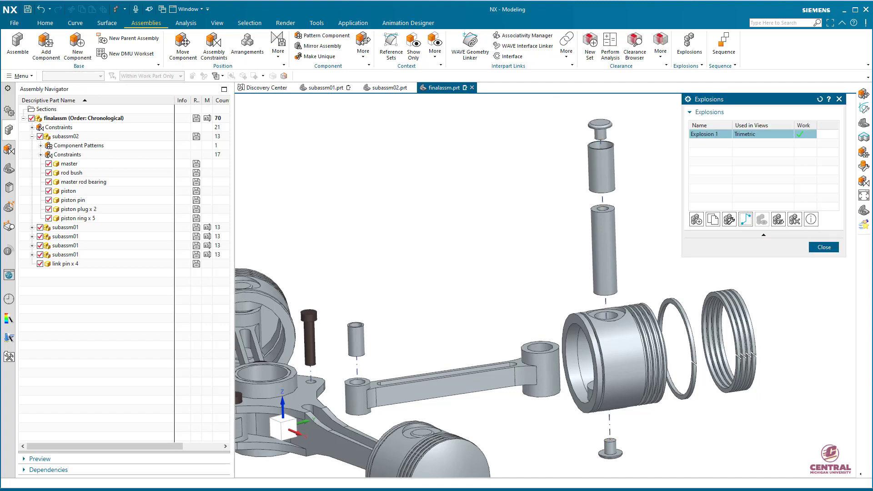
Step: Create a traceline from the arc centre of the inner edge of the outer piston ring group to the centre of the piston
click(746, 219)
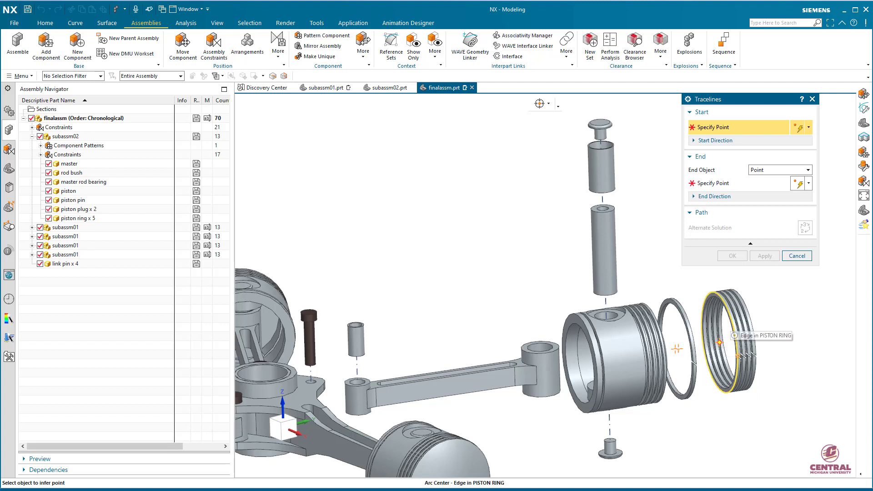
click(722, 341)
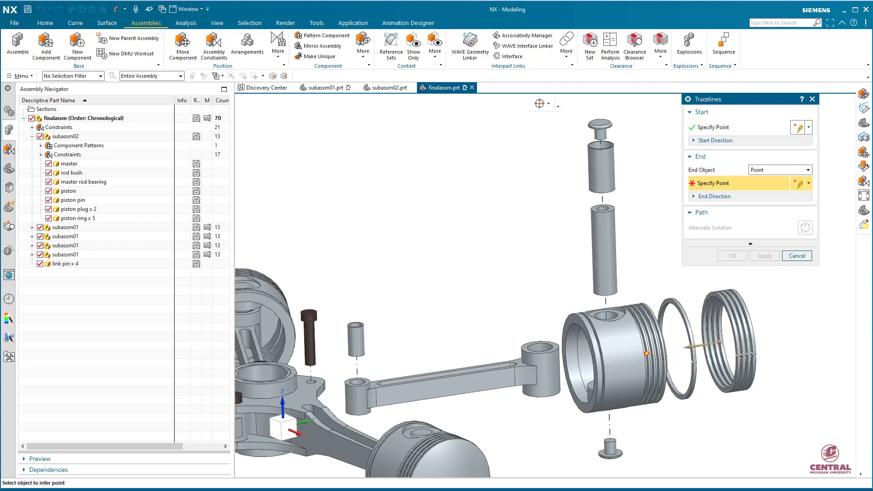
click(640, 354)
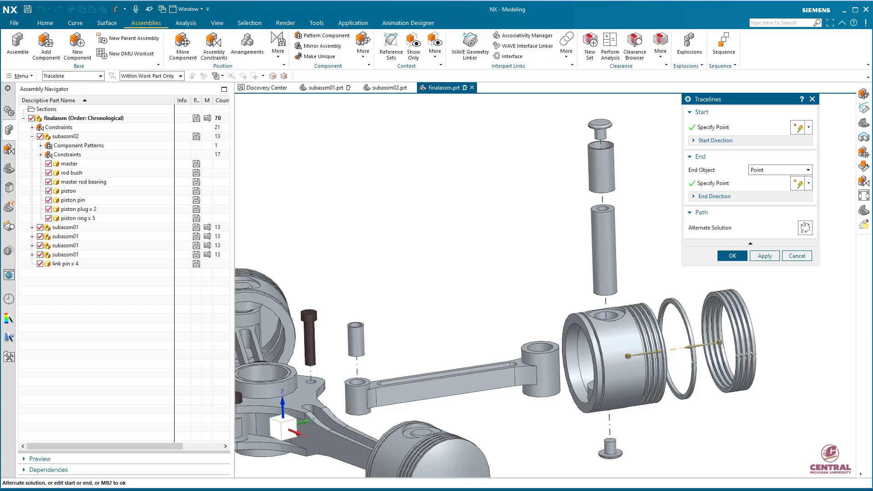
click(733, 255)
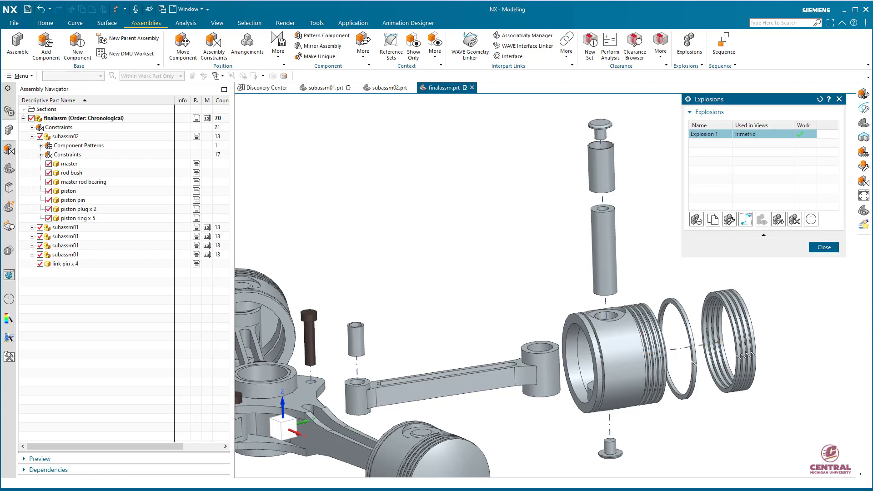
scroll(698, 433, down, 1)
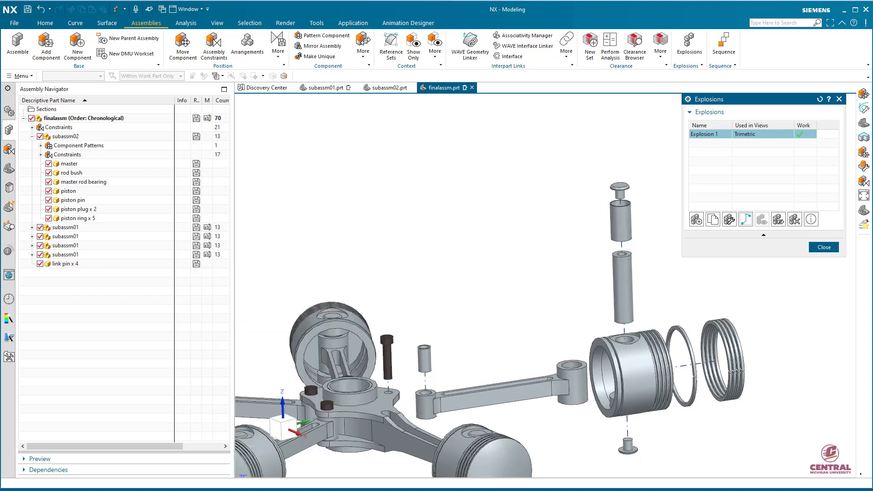
Step: Define a traceline from the arc centre of the upper pin boss inside the piston to the upper centre of the rod's piston-end hole
scroll(588, 428, up, 3)
middle_drag(523, 422, 614, 431)
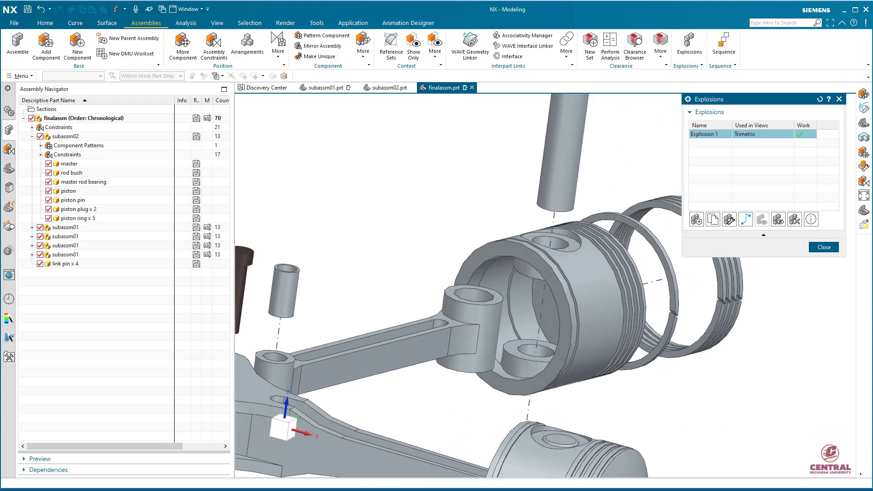
click(745, 219)
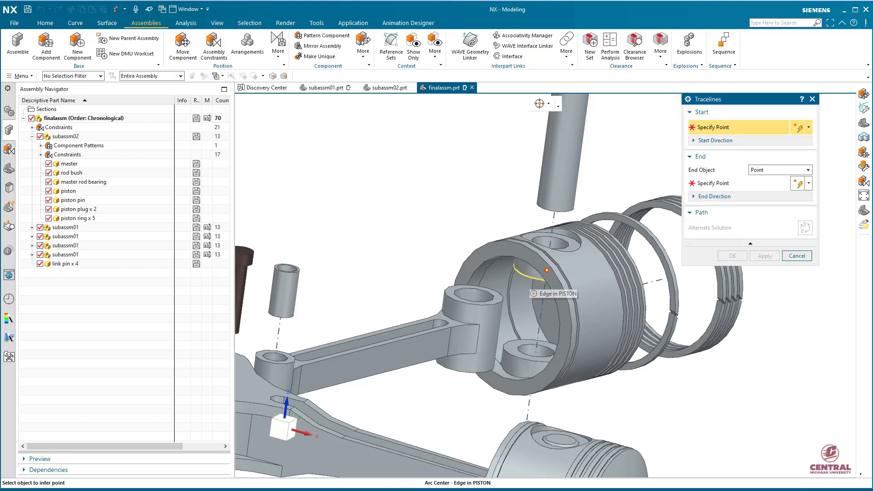
click(547, 270)
click(474, 295)
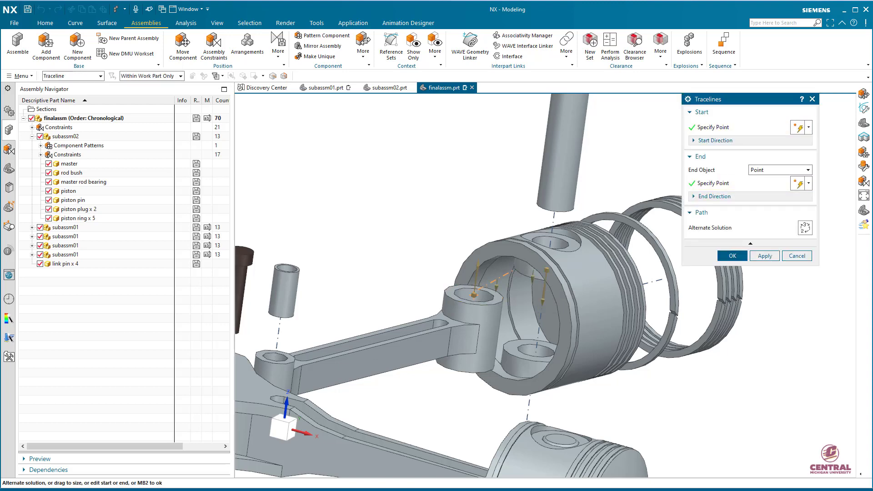
middle_drag(476, 279, 481, 322)
scroll(481, 322, down, 2)
scroll(486, 113, up, 2)
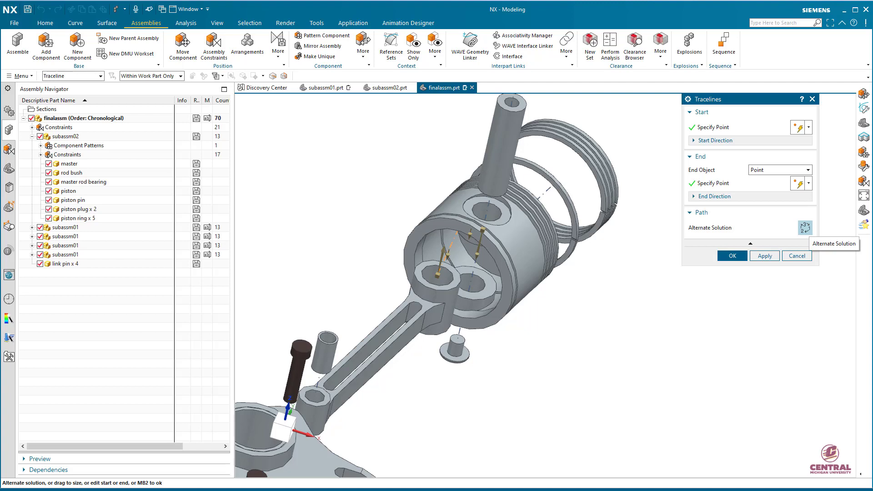
Step: Cycle through the alternate path solutions for the upper piston-to-rod traceline and create it
click(804, 228)
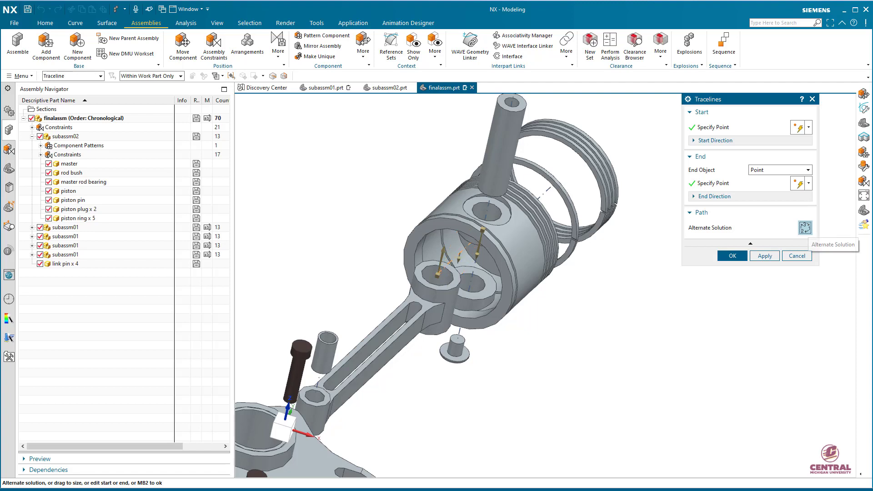
click(805, 228)
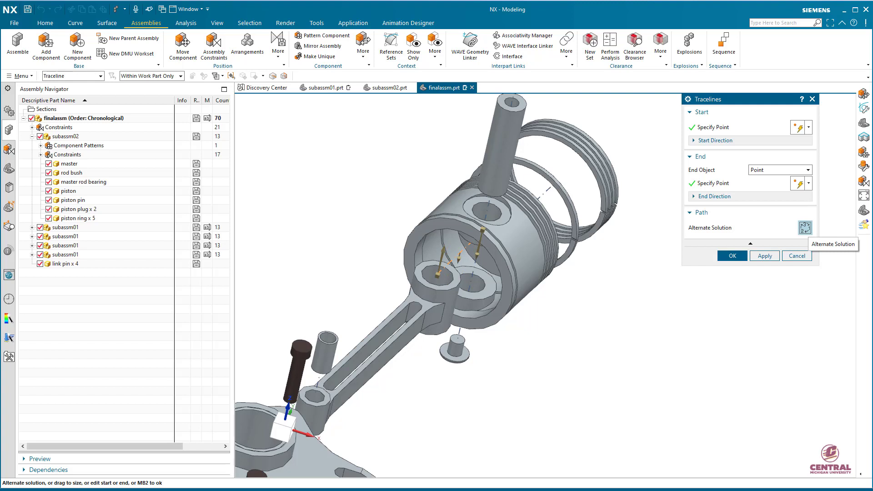
click(459, 258)
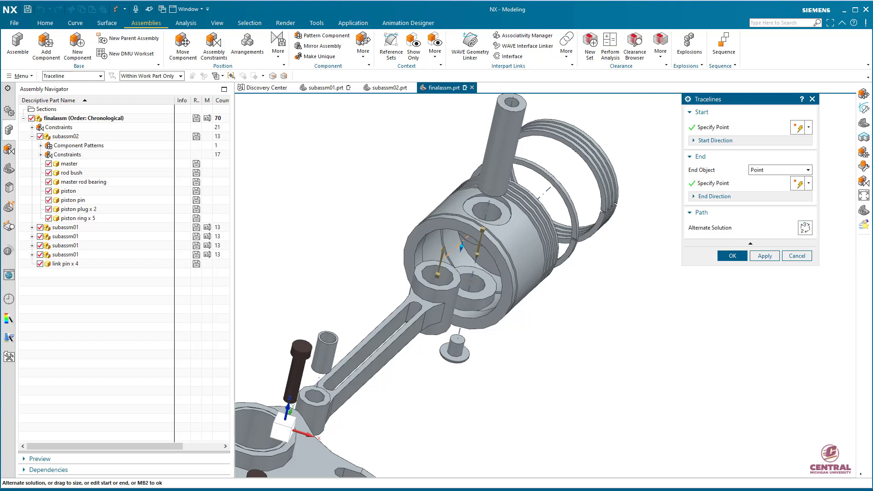
click(805, 228)
click(732, 256)
Step: Define a second traceline from the lower pin boss inside the piston to the lower centre of the rod's piston-end hole
middle_drag(627, 314, 564, 296)
click(745, 219)
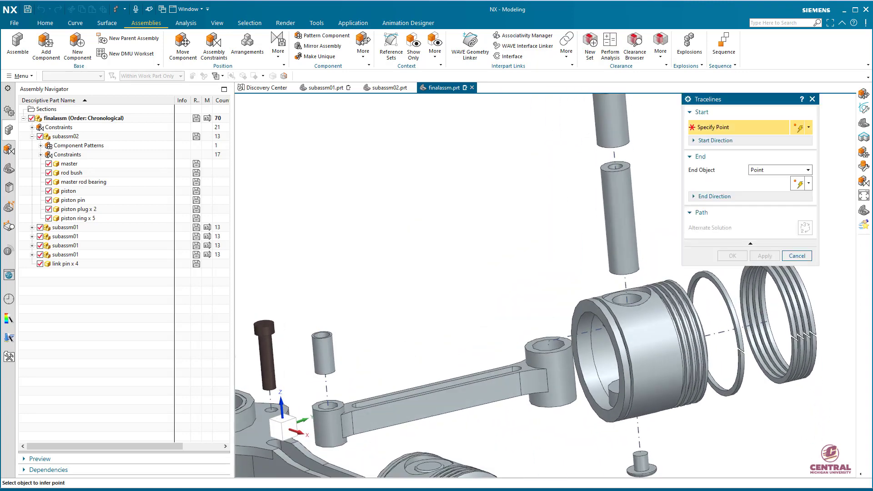
click(613, 391)
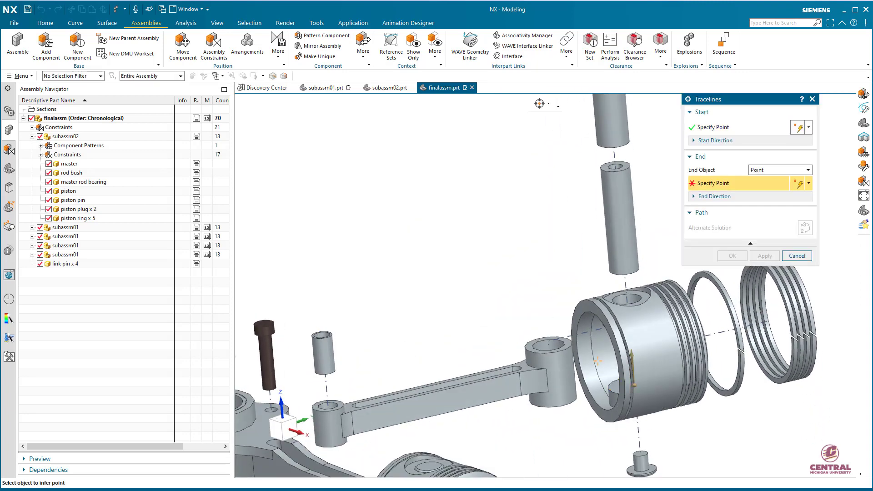
click(555, 403)
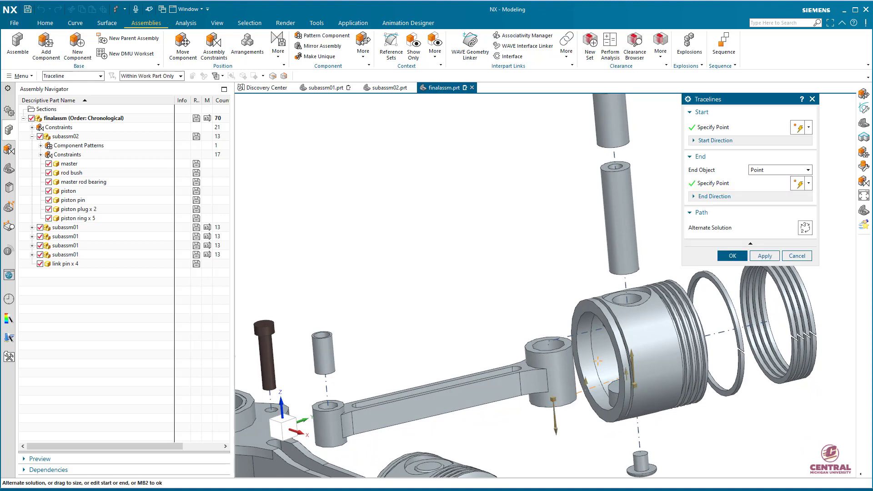
middle_drag(598, 361, 622, 411)
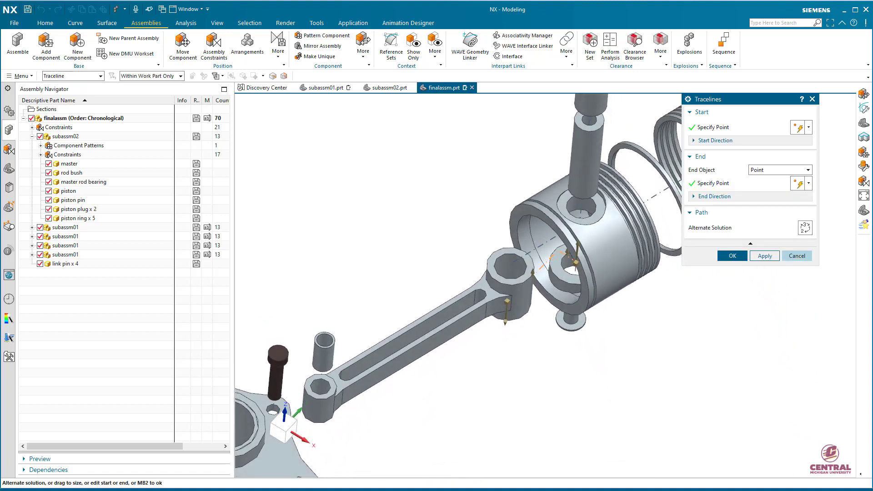
Step: Switch the lower piston-to-rod traceline to an alternate path solution and create it
click(805, 227)
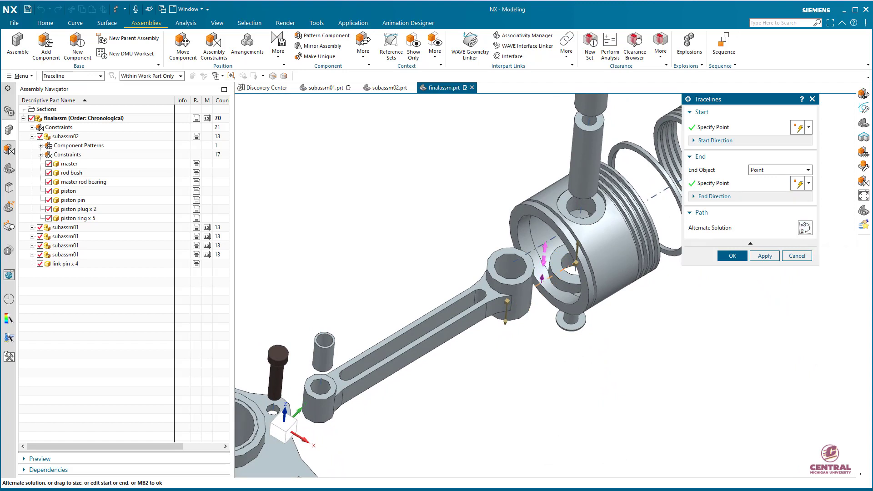
click(542, 278)
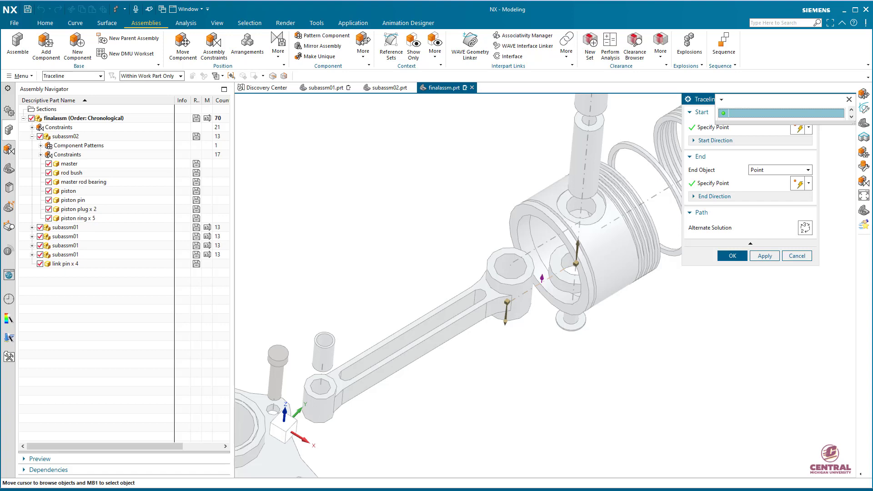
click(848, 99)
click(750, 243)
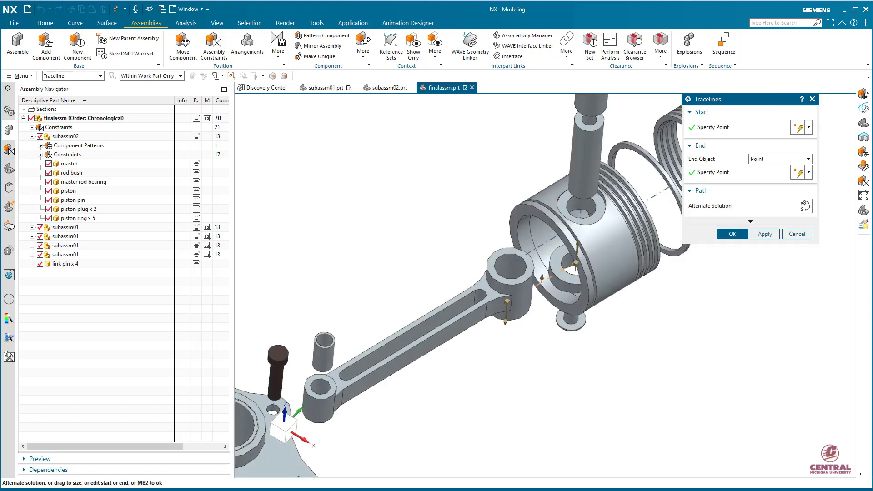
click(733, 234)
Step: Hide Explosion 1 to view the assembled engine in the trimetric view, and display the explosion again fitted to the window
middle_drag(591, 337, 510, 273)
middle_drag(539, 371, 541, 391)
scroll(541, 392, down, 3)
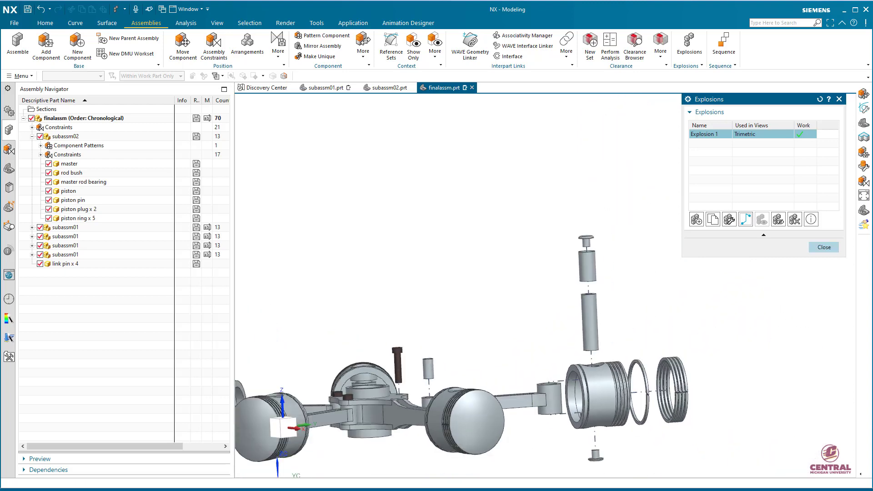
click(778, 219)
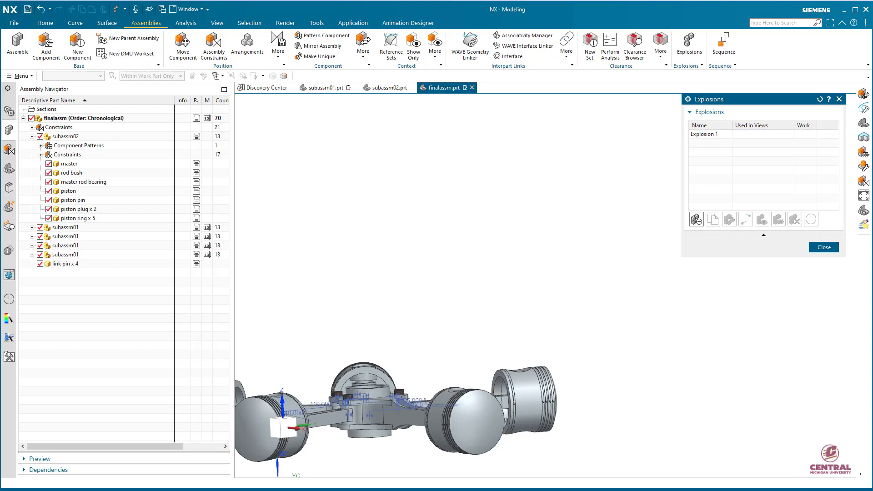
key(Home)
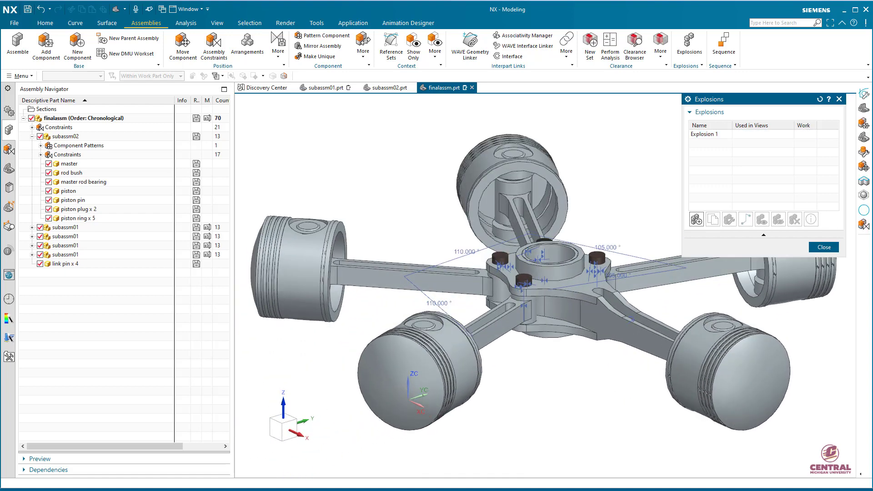
double_click(709, 134)
double_click(709, 134)
double_click(710, 134)
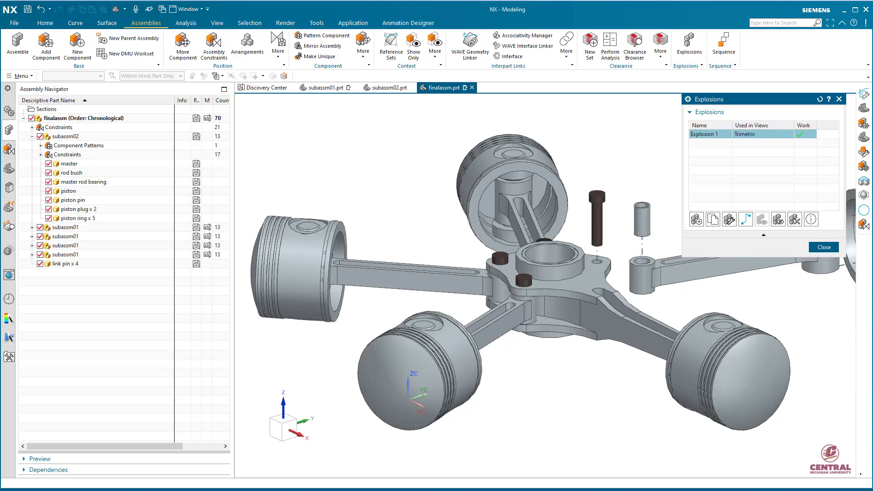
key(ctrl+f)
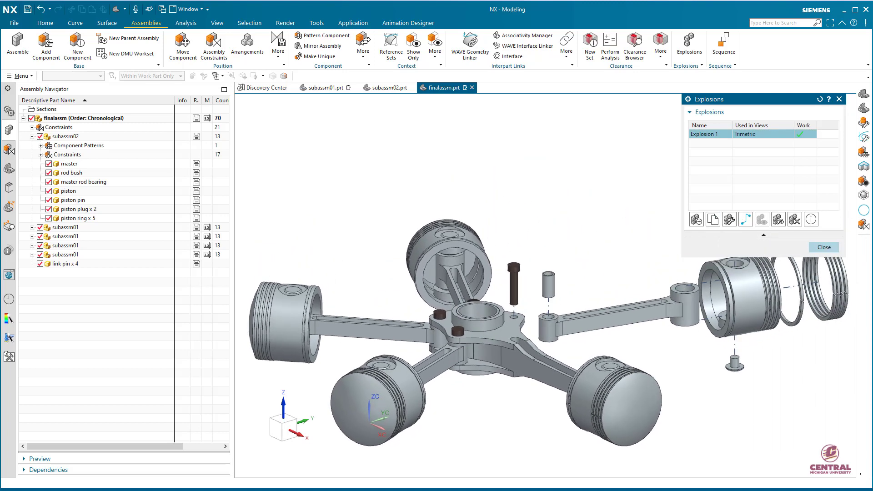
Step: Finish managing the explosions and close the Explosions dialog, leaving Explosion 1 displayed
click(824, 247)
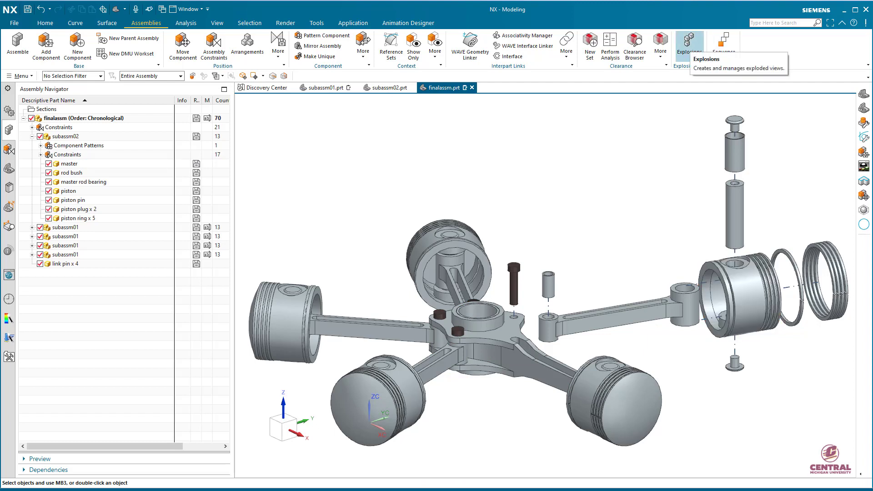
click(689, 43)
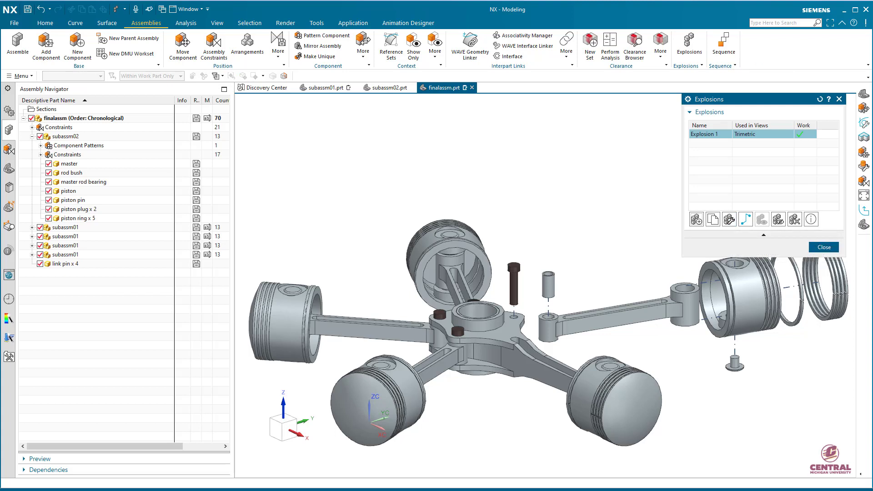
click(824, 247)
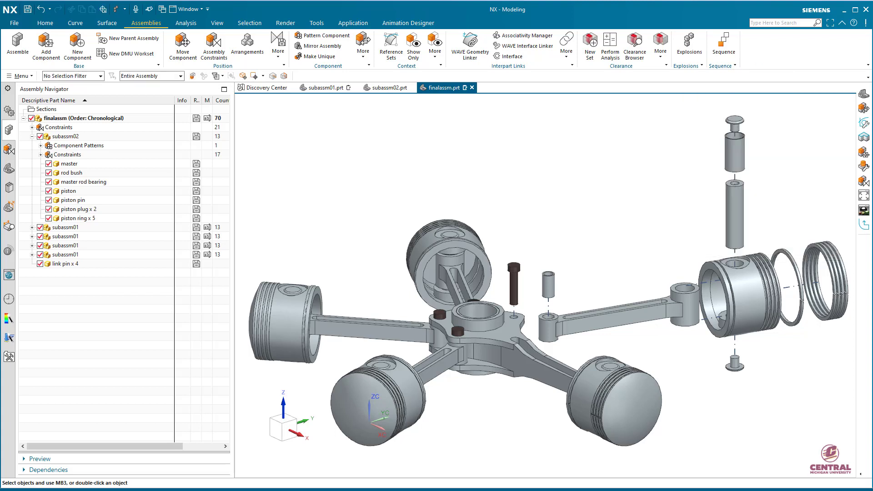
Step: Pack the four subassm01 components into a single entry in the assembly tree and clear the selection
click(65, 227)
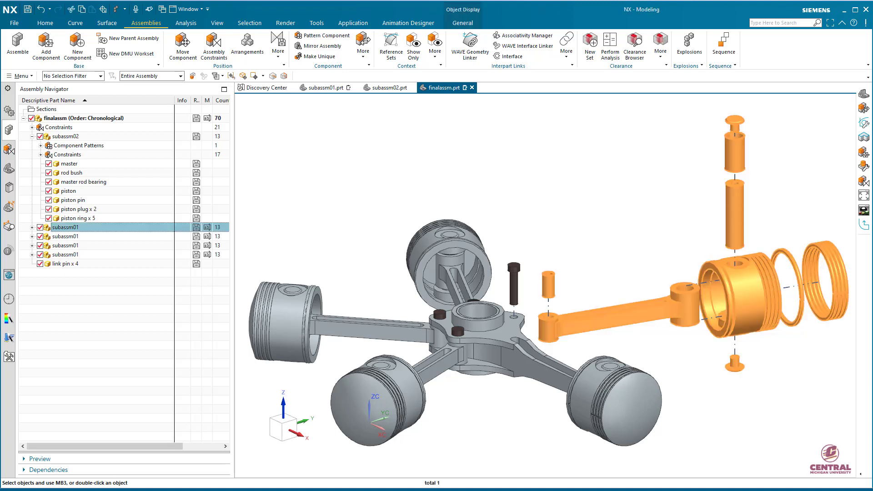
shift+click(66, 255)
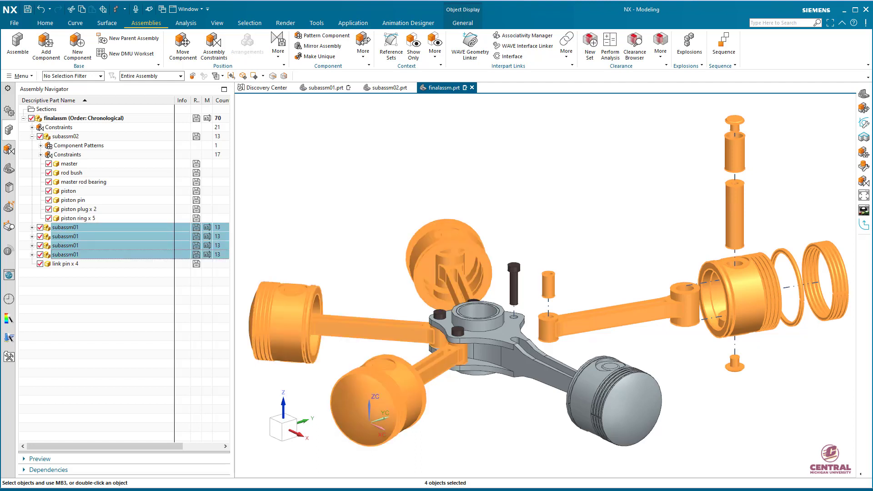
right_click(111, 228)
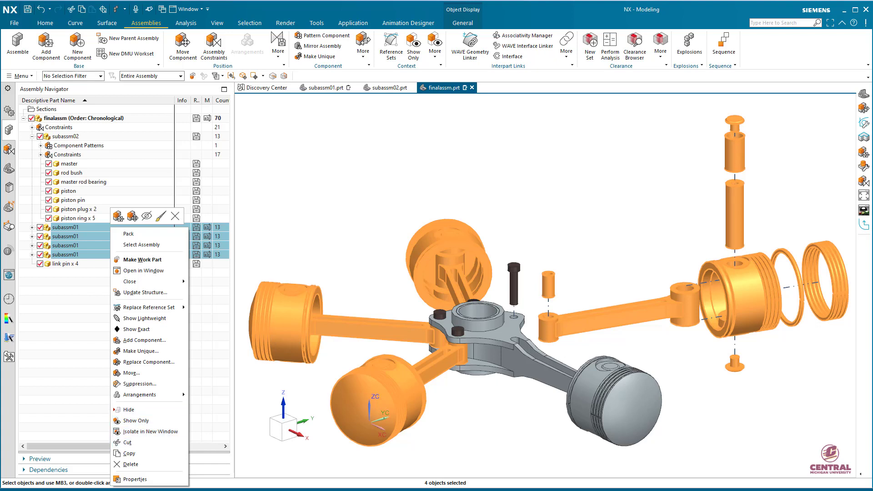
click(129, 234)
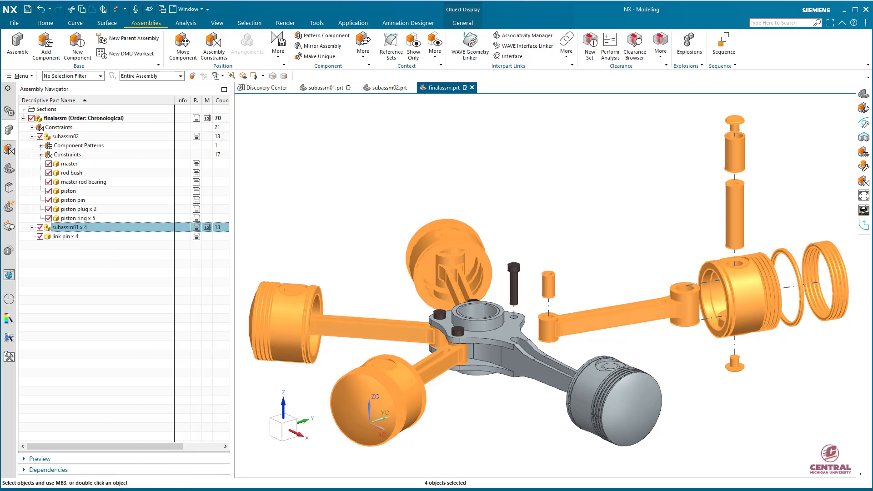
key(Escape)
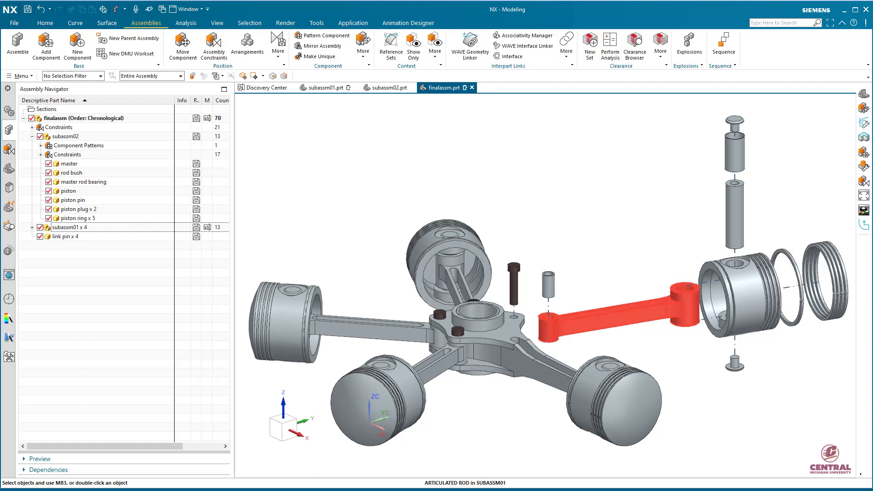
click(639, 313)
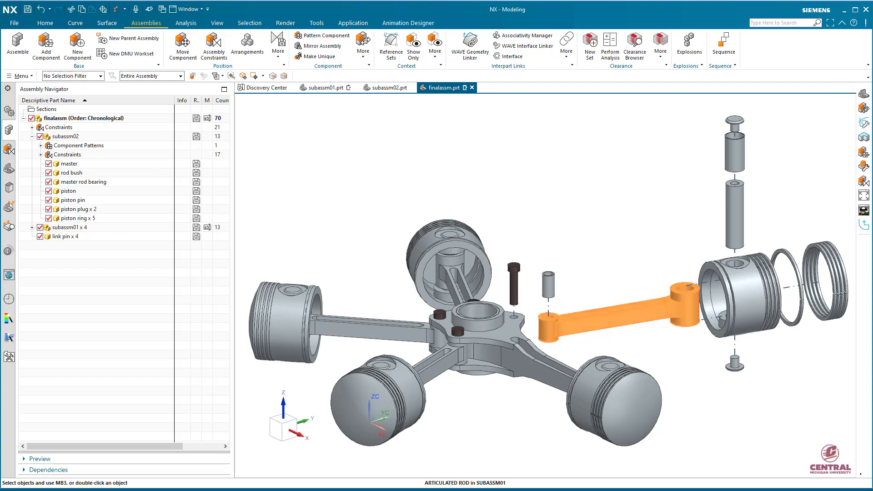
right_click(603, 317)
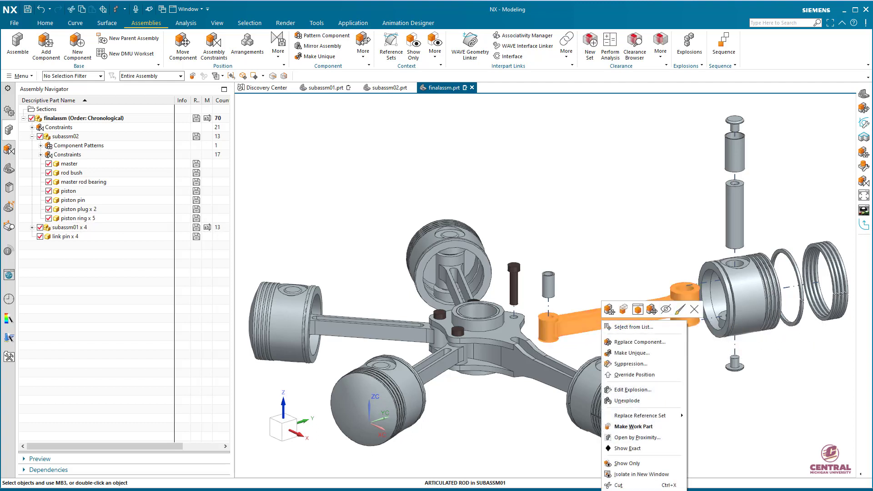
key(Escape)
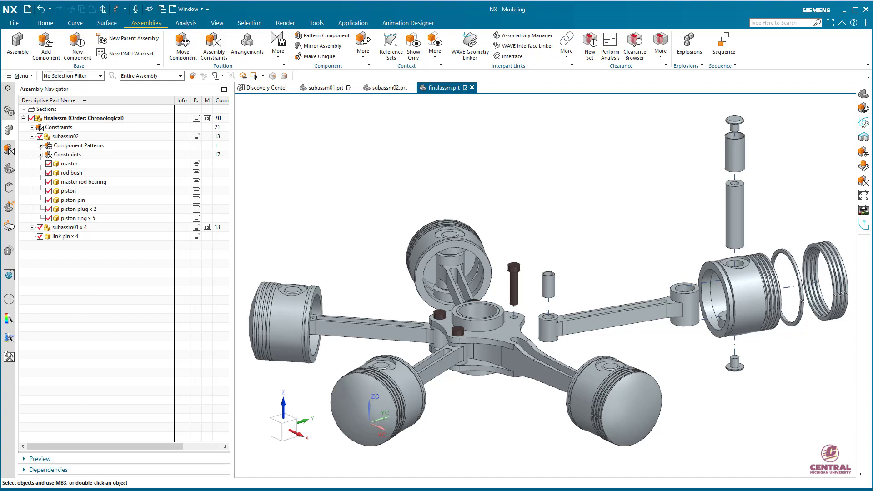
Step: Save the finalassm part file and minimize the lab27ch09tut03 folder window to return to the assembly
click(28, 9)
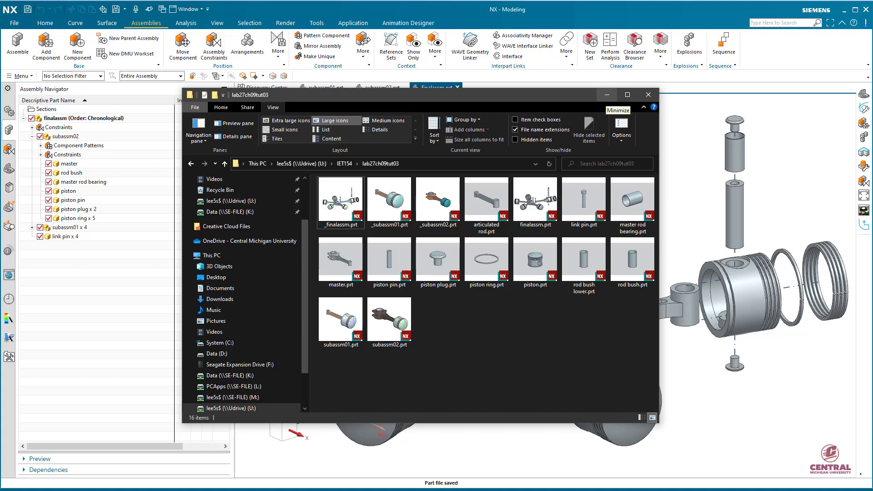
click(606, 95)
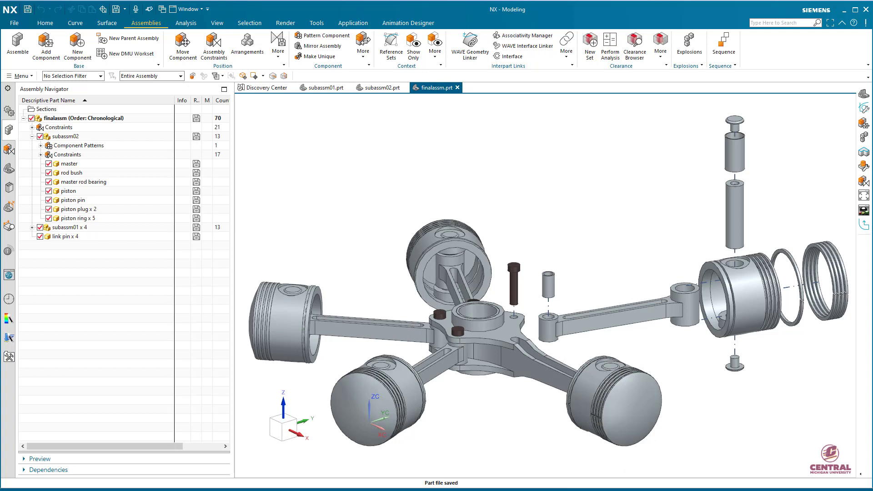